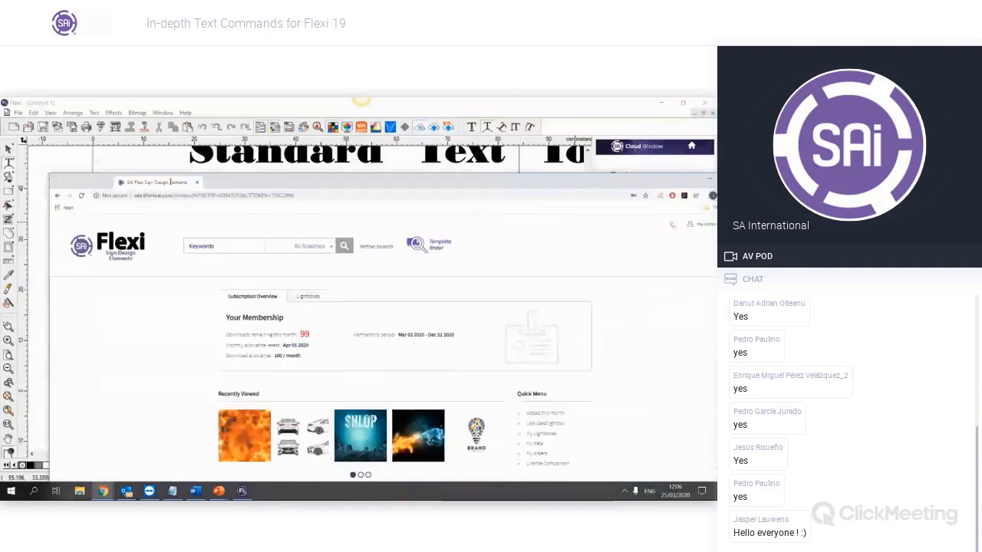
{"action": "left_click", "coordinate": [185, 121]}
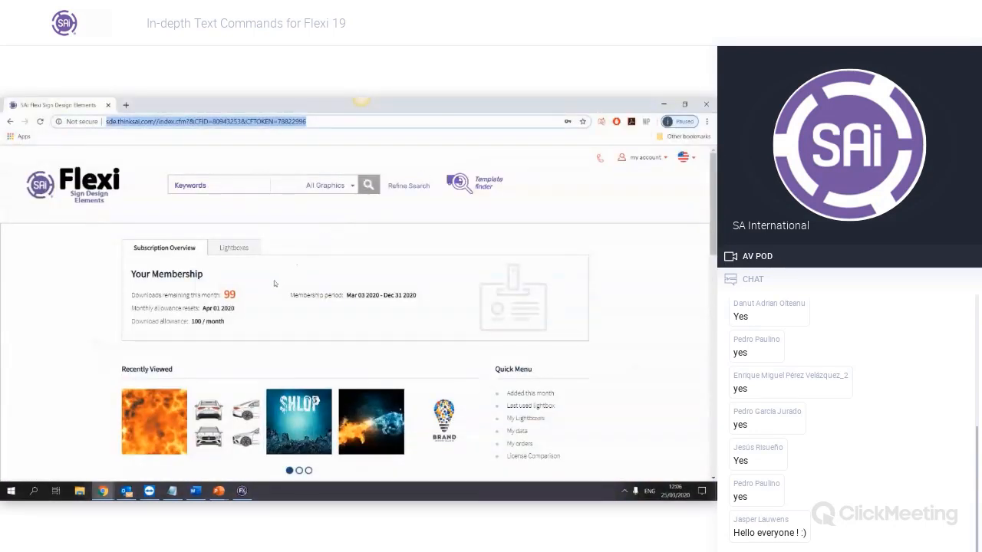
{"action": "triple_click", "coordinate": [232, 296]}
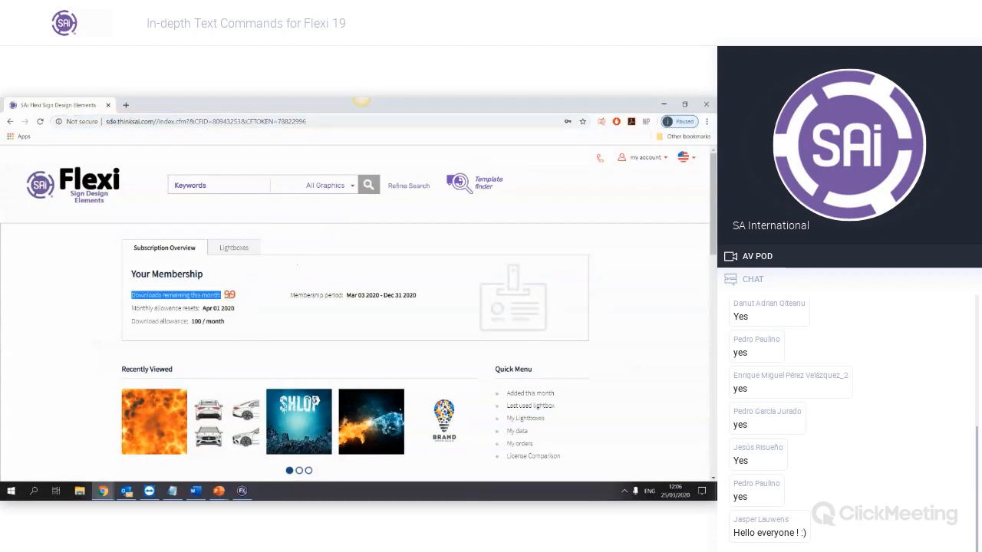
{"action": "left_click", "coordinate": [231, 295]}
{"action": "left_click", "coordinate": [203, 121]}
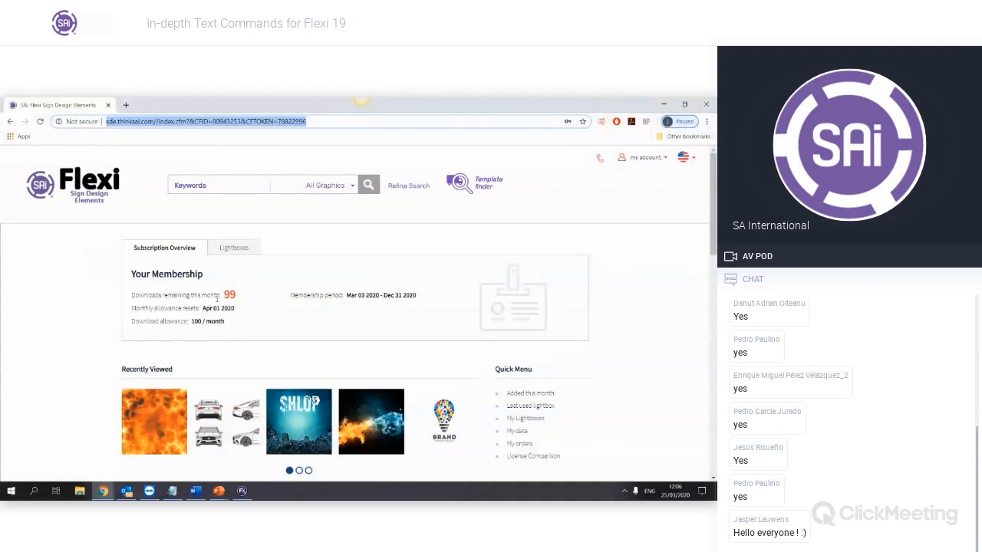
Search all graphics on the Sign Design Elements site for "Basket ball"
{"action": "left_click", "coordinate": [228, 186]}
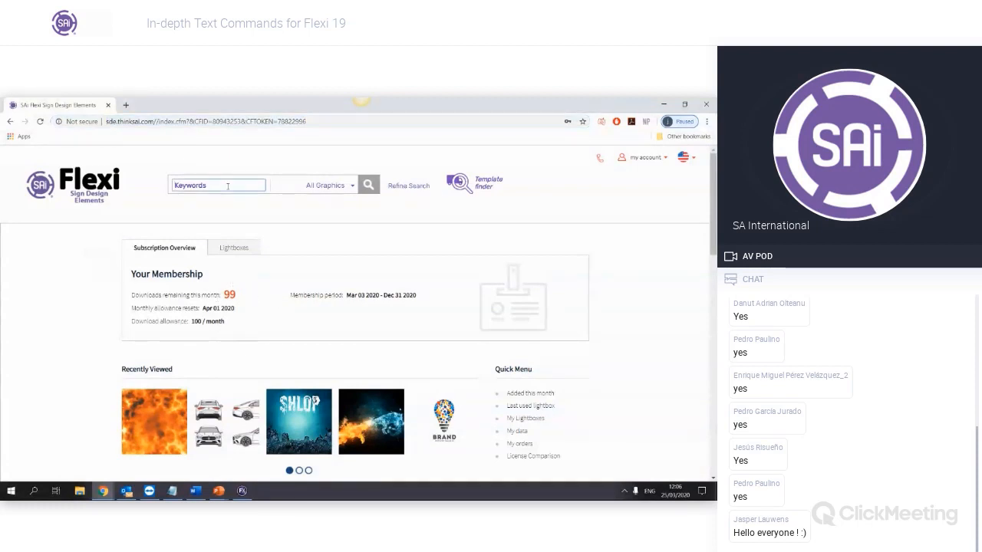
{"action": "left_click", "coordinate": [353, 185]}
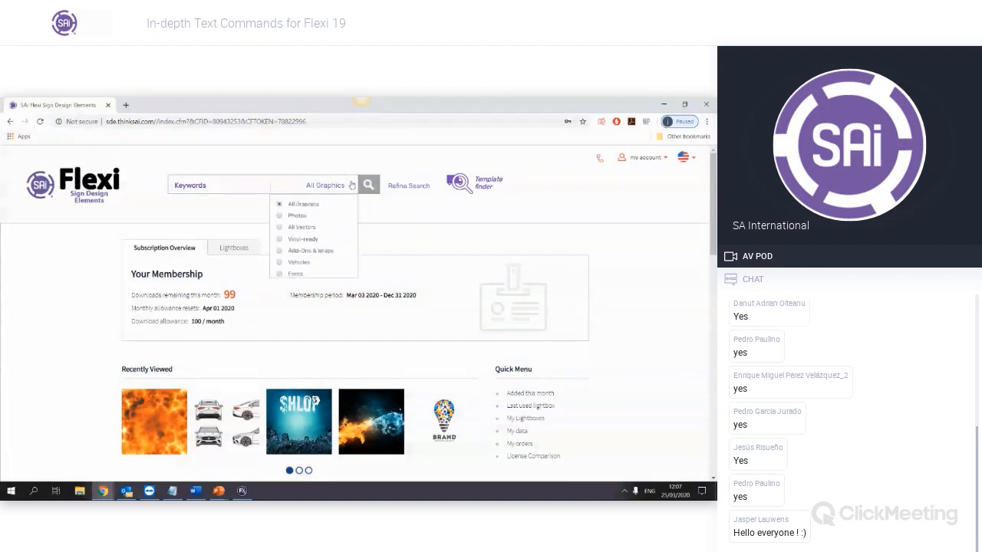
{"action": "left_click", "coordinate": [198, 185]}
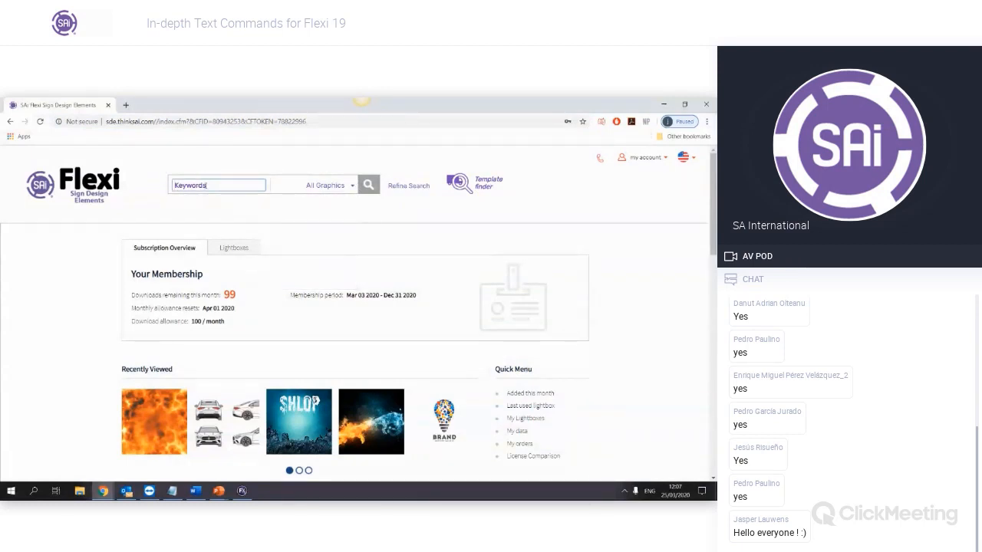
{"action": "type", "text": "Basket blall"}
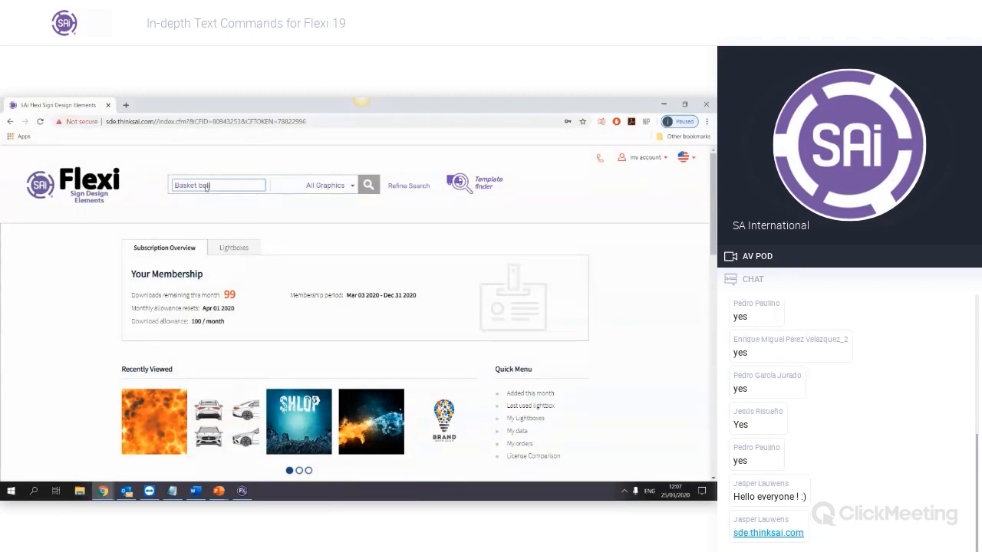
{"action": "key", "text": "Return"}
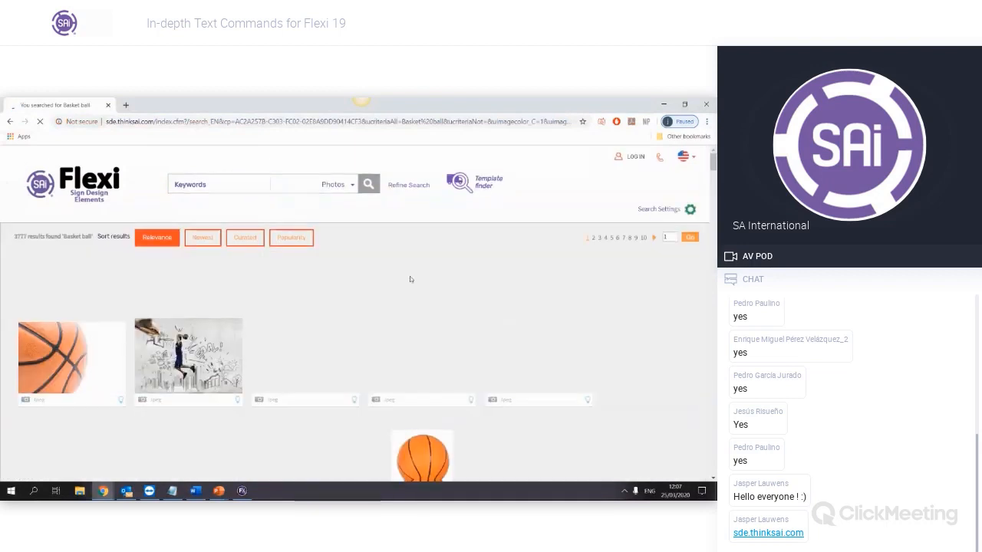
Log in to the site with the account e-mail and password
{"action": "scroll", "coordinate": [409, 276], "scroll_direction": "down", "scroll_amount": 2}
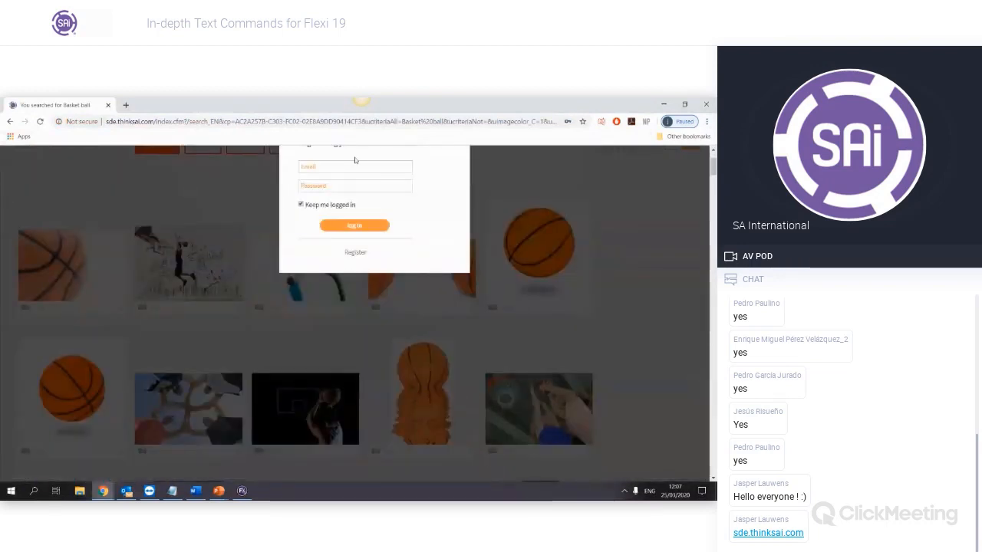
{"action": "left_click", "coordinate": [373, 167]}
{"action": "left_click", "coordinate": [345, 186]}
{"action": "left_click", "coordinate": [360, 232]}
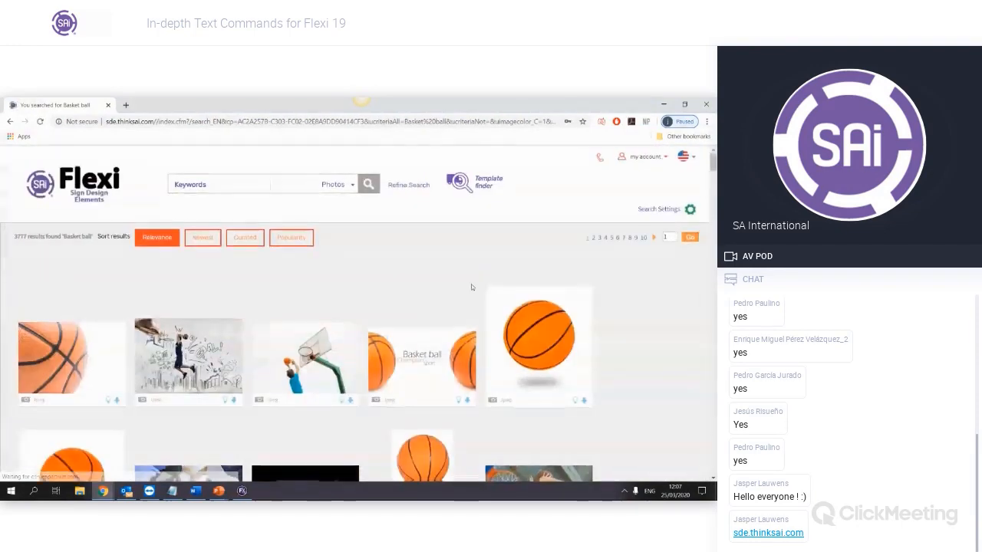
Download the photo of a single basketball with a shadow from the second row of results and preview the file
{"action": "scroll", "coordinate": [471, 288], "scroll_direction": "down", "scroll_amount": 2}
{"action": "mouse_move", "coordinate": [168, 290]}
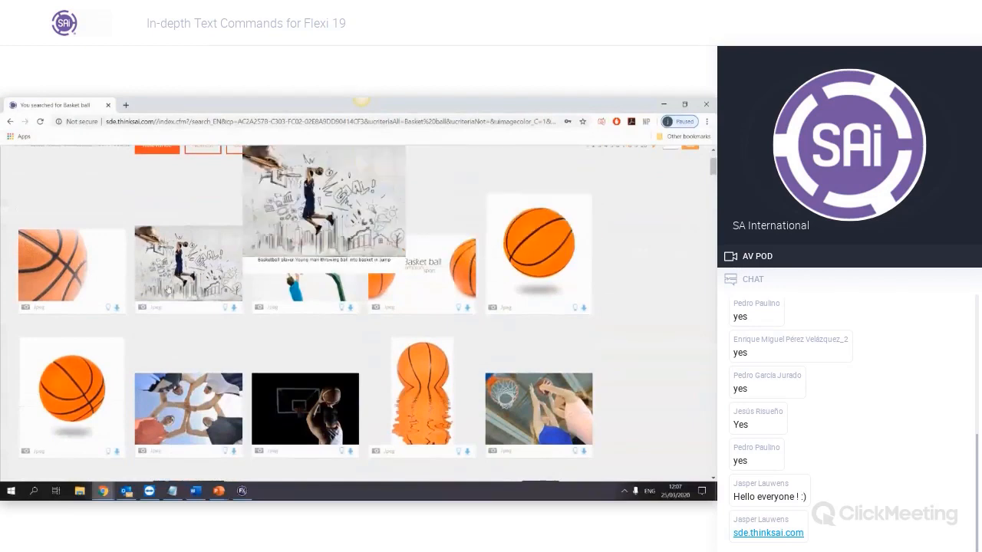
{"action": "left_click", "coordinate": [117, 452]}
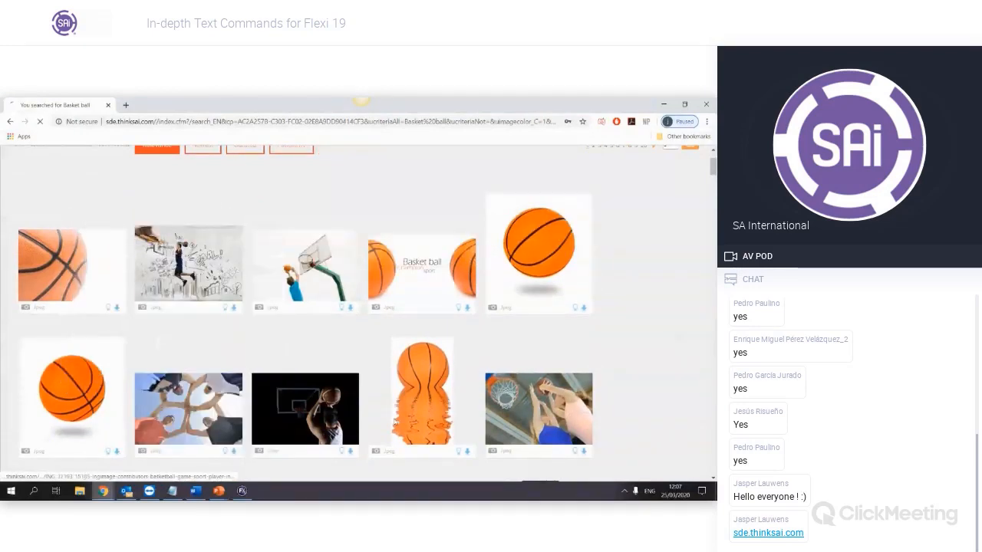
{"action": "scroll", "coordinate": [464, 274], "scroll_direction": "down", "scroll_amount": 1}
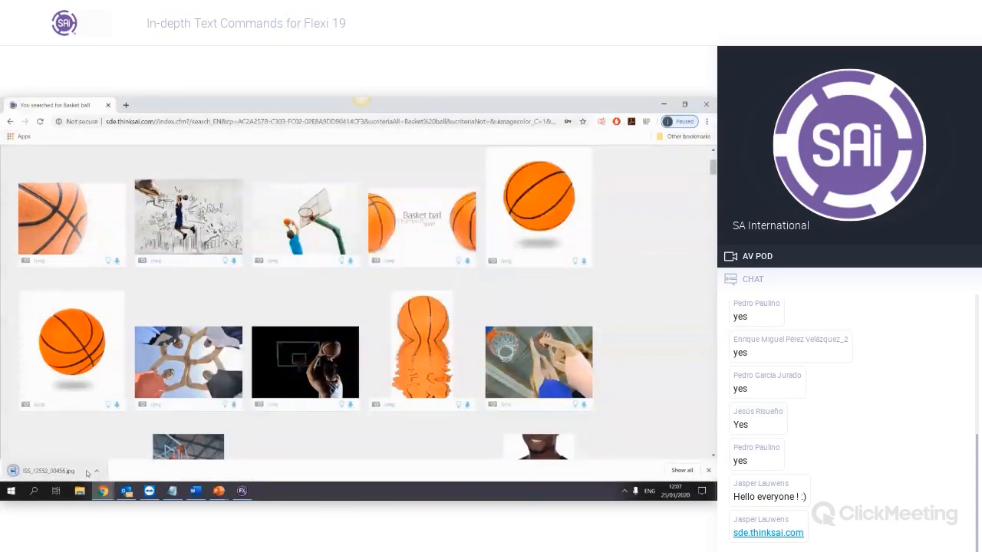
{"action": "left_click", "coordinate": [86, 473]}
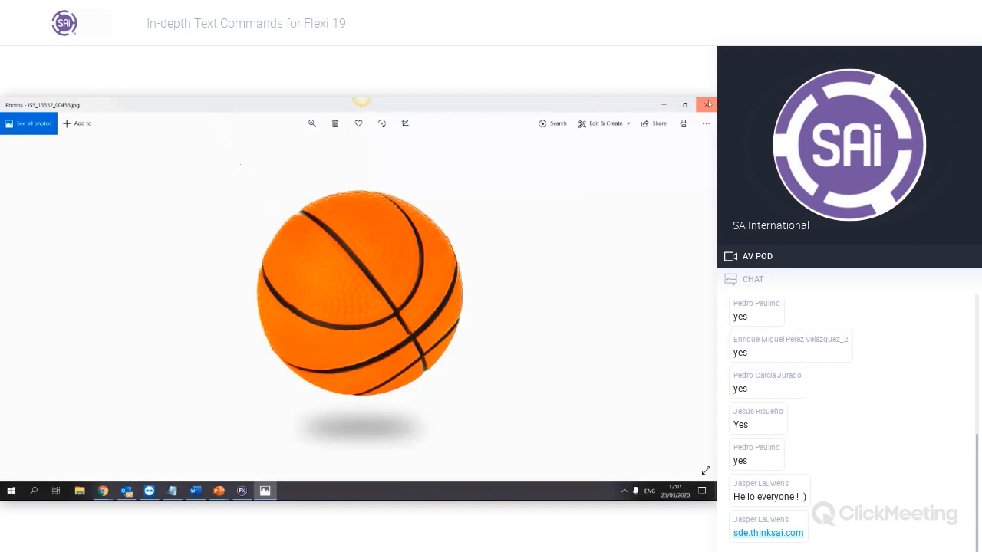
{"action": "left_click", "coordinate": [709, 104]}
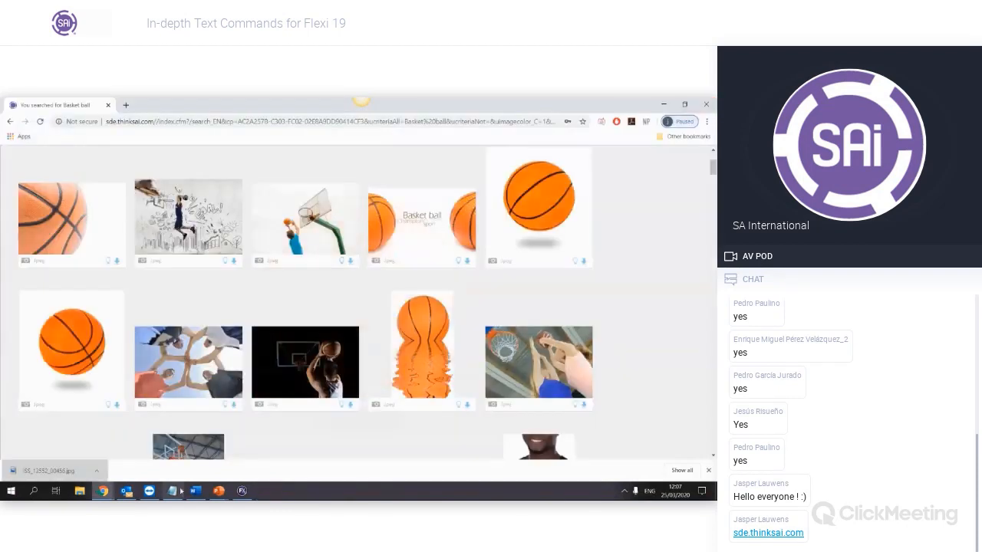
Switch to Flexi and import the downloaded basketball image from the Downloads folder, placing it just below the page
{"action": "left_click", "coordinate": [241, 490]}
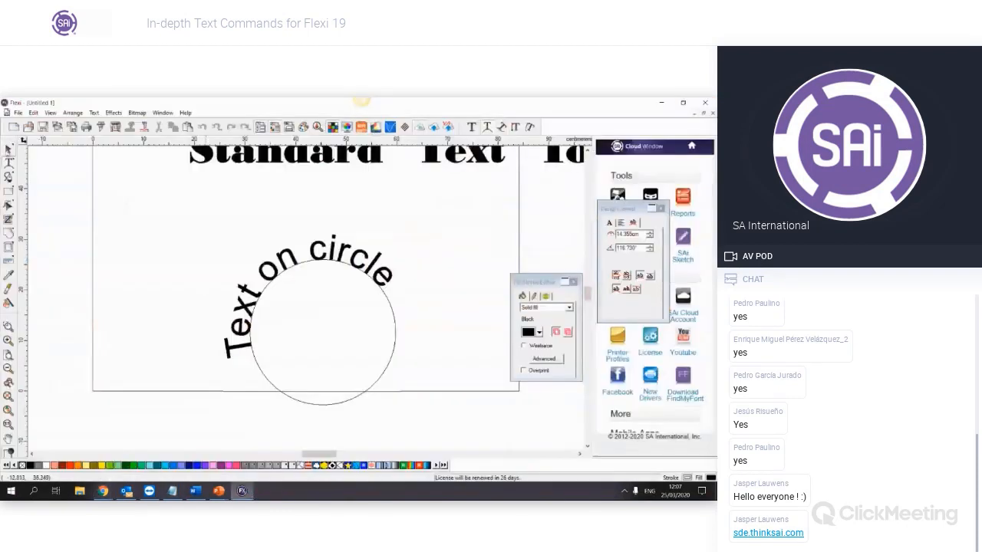
{"action": "key", "text": "ctrl+i"}
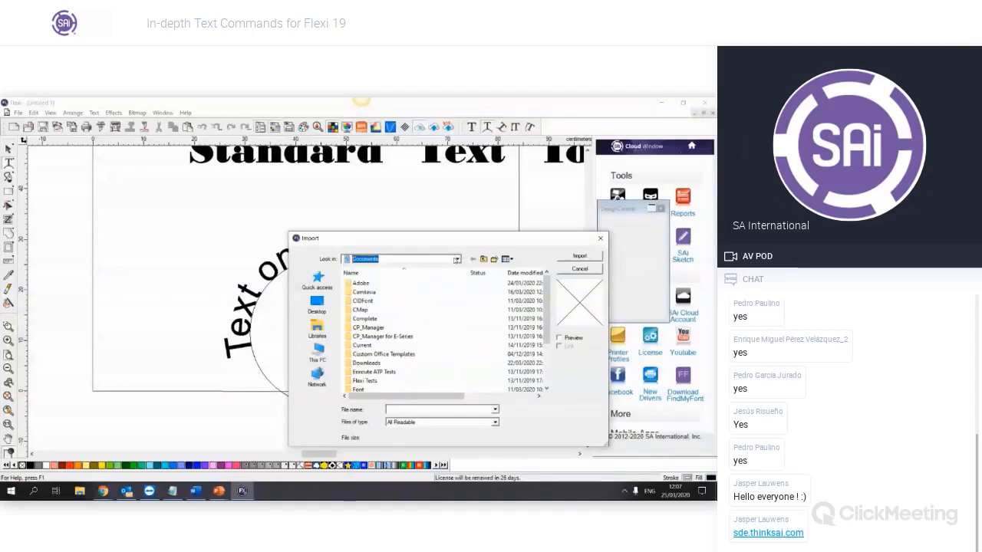
{"action": "left_click", "coordinate": [458, 259]}
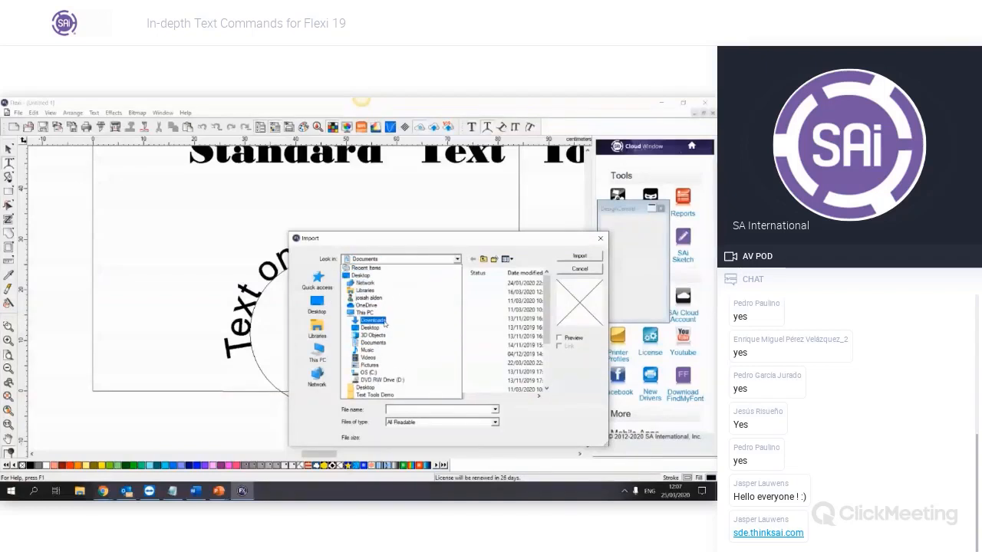
{"action": "left_click", "coordinate": [383, 321]}
{"action": "double_click", "coordinate": [386, 294]}
{"action": "scroll", "coordinate": [173, 291], "scroll_direction": "down", "scroll_amount": 3}
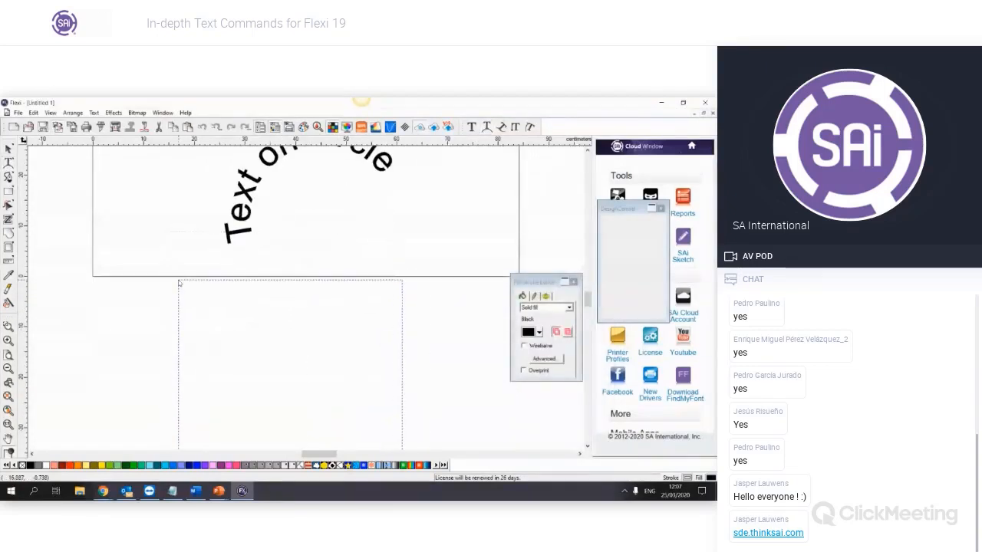
{"action": "scroll", "coordinate": [183, 281], "scroll_direction": "down", "scroll_amount": 3}
{"action": "scroll", "coordinate": [185, 281], "scroll_direction": "down", "scroll_amount": 1}
{"action": "left_click", "coordinate": [283, 277]}
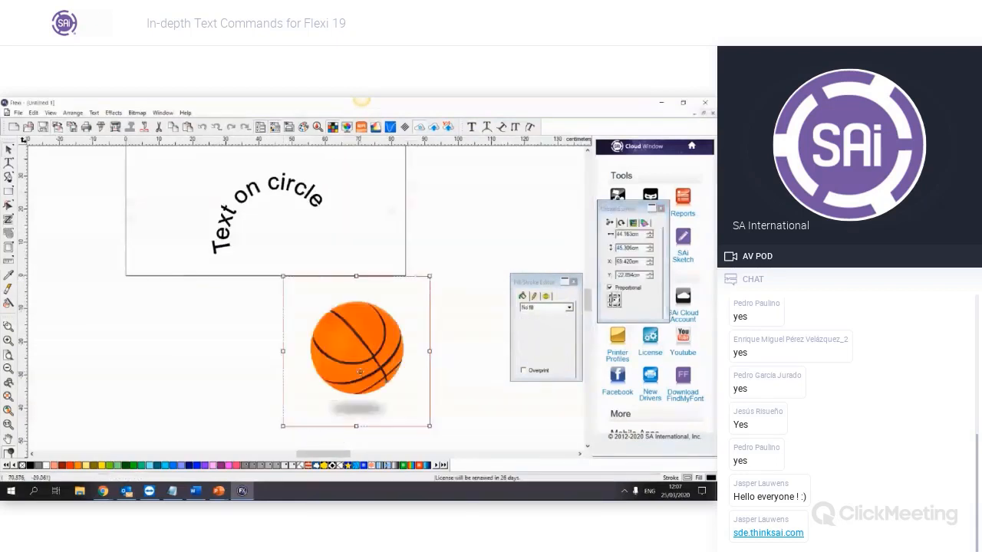
{"action": "mouse_move", "coordinate": [360, 372]}
{"action": "left_mouse_down"}
{"action": "mouse_move", "coordinate": [470, 241]}
{"action": "mouse_move", "coordinate": [348, 385]}
{"action": "left_mouse_up"}
{"action": "left_click", "coordinate": [458, 376]}
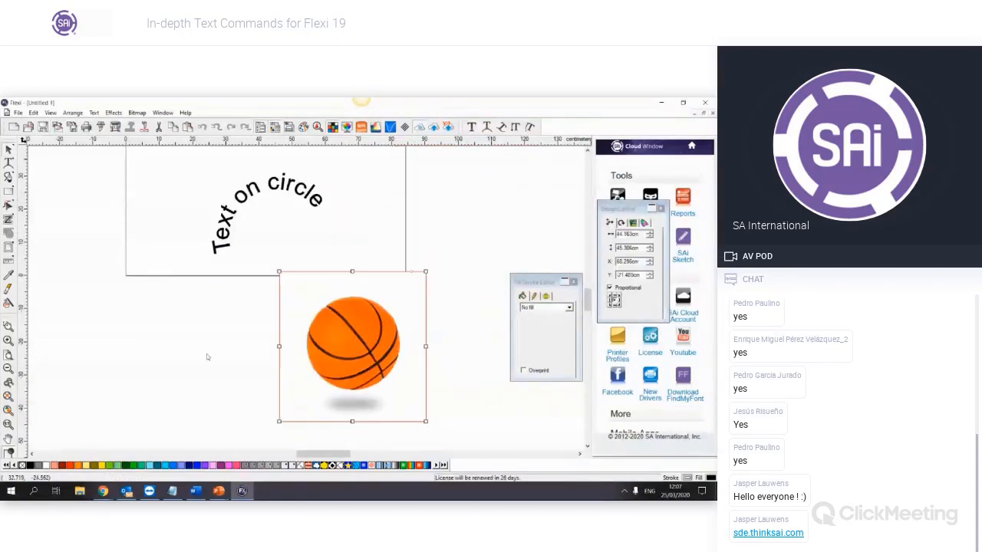
Draw a circle about 33 cm in diameter around the ball and mask the basketball image with it
{"action": "left_click", "coordinate": [8, 192]}
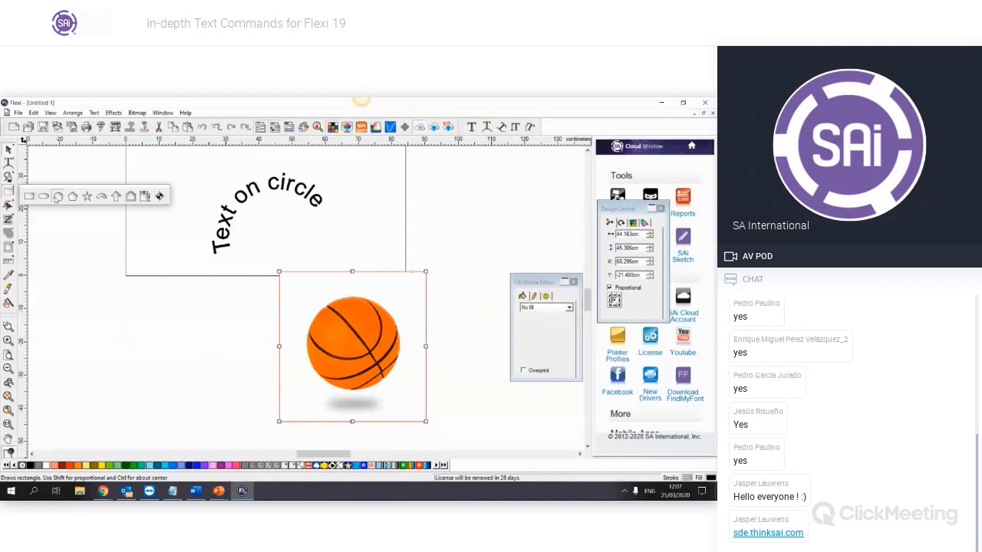
{"action": "left_click", "coordinate": [57, 196]}
{"action": "left_click_drag", "start_coordinate": [340, 335], "coordinate": [363, 354]}
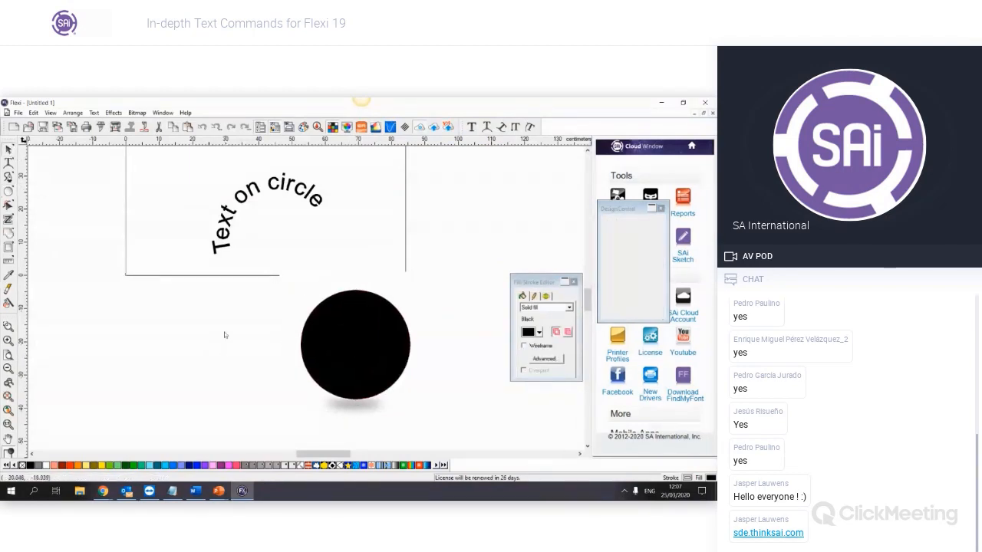
{"action": "left_click_drag", "start_coordinate": [208, 292], "coordinate": [418, 407]}
{"action": "right_click", "coordinate": [399, 351]}
{"action": "left_click", "coordinate": [396, 344]}
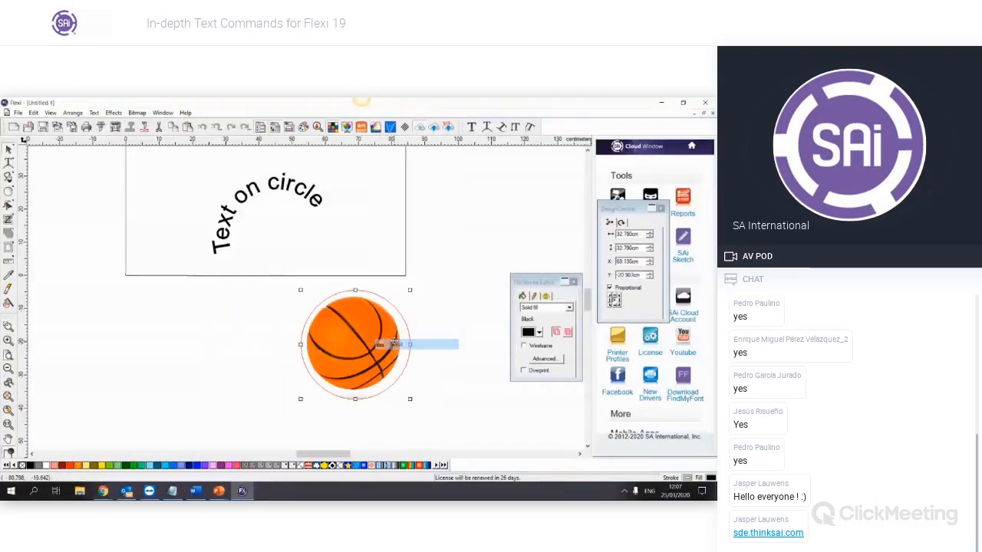
Move the masked basketball up over the page's lower edge and delete the "Text on circle" text
{"action": "left_click_drag", "start_coordinate": [359, 366], "coordinate": [306, 294]}
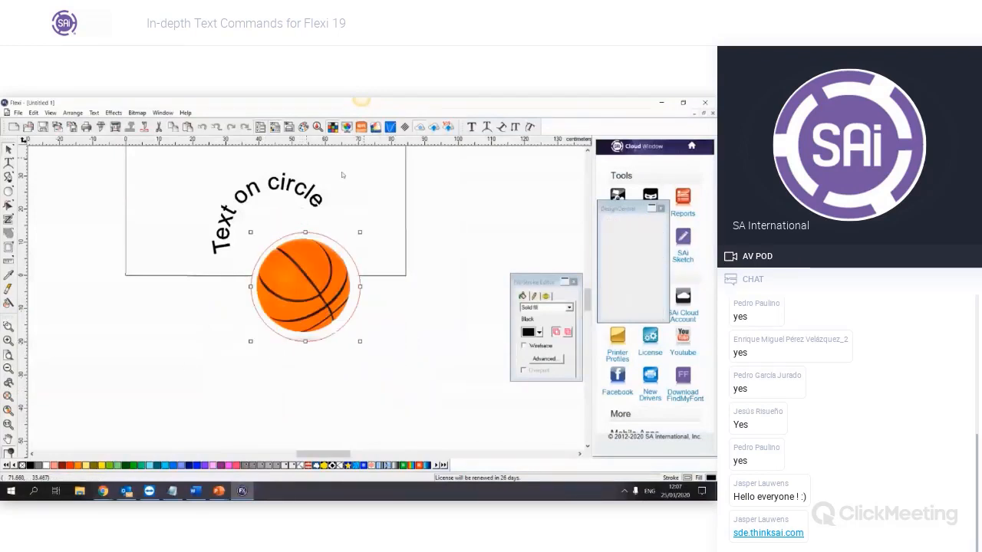
{"action": "key", "text": "Delete"}
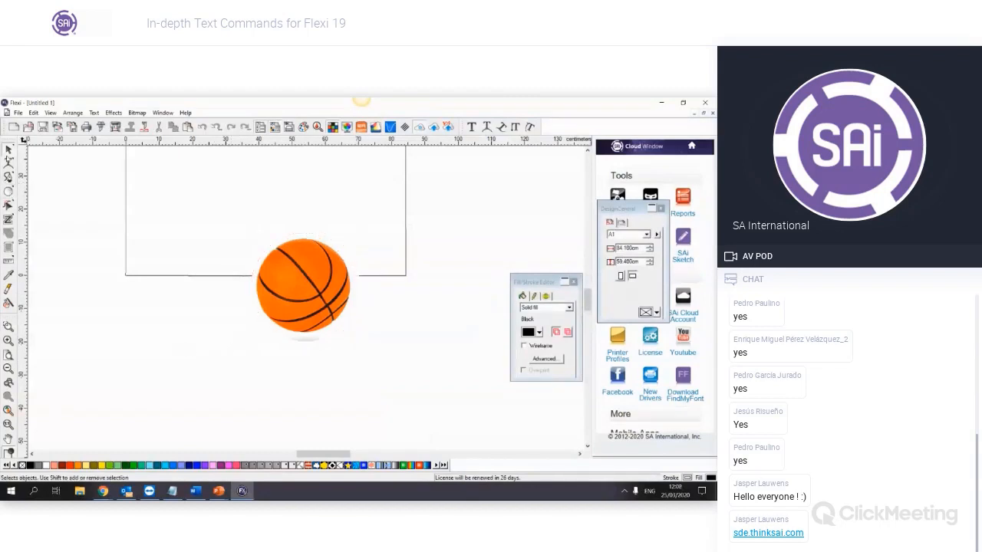
Create circle text around the ball with a radius of about 16 cm, reading "Top" above and "Bounce" below
{"action": "left_click", "coordinate": [9, 163]}
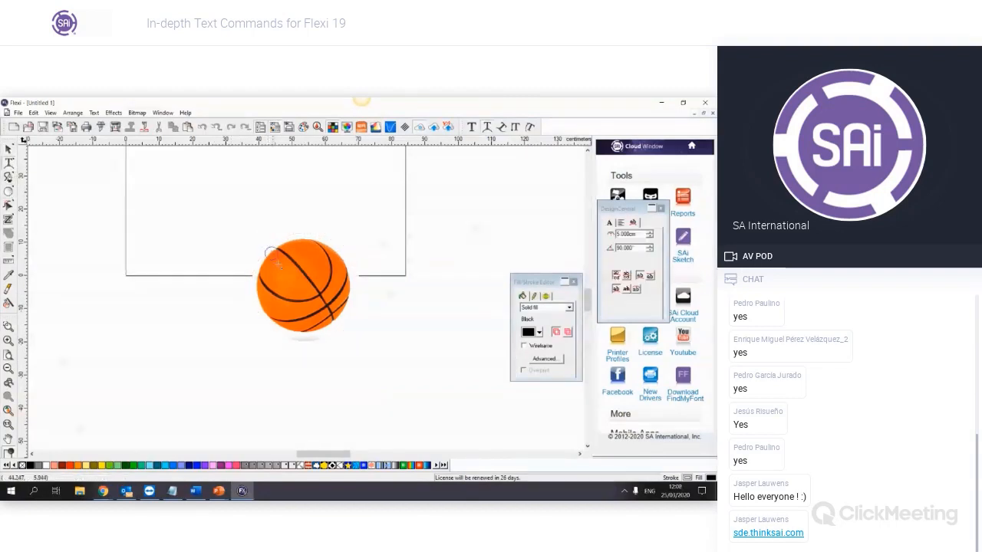
{"action": "left_click_drag", "start_coordinate": [268, 248], "coordinate": [304, 287]}
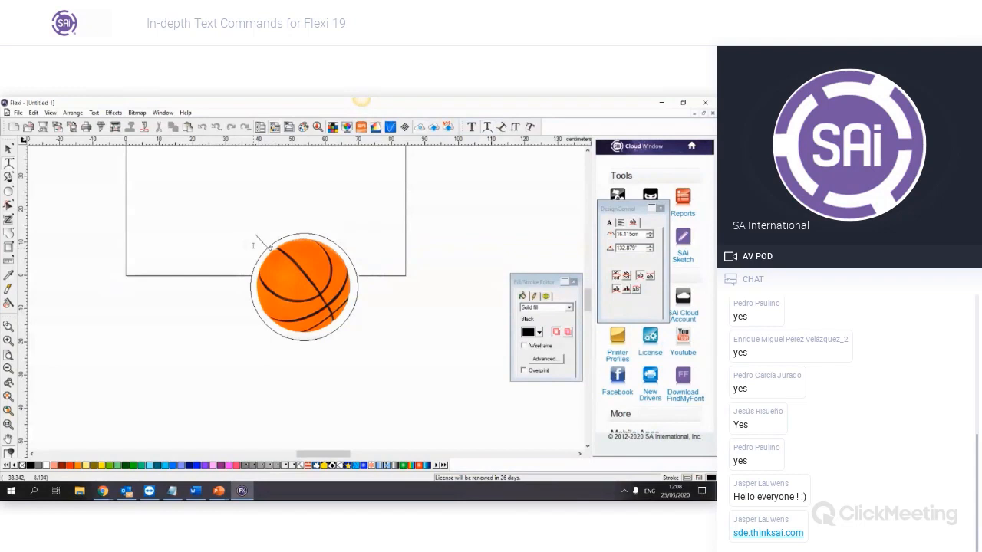
{"action": "type", "text": "Top"}
{"action": "left_click", "coordinate": [351, 336]}
{"action": "type", "text": "Bounce"}
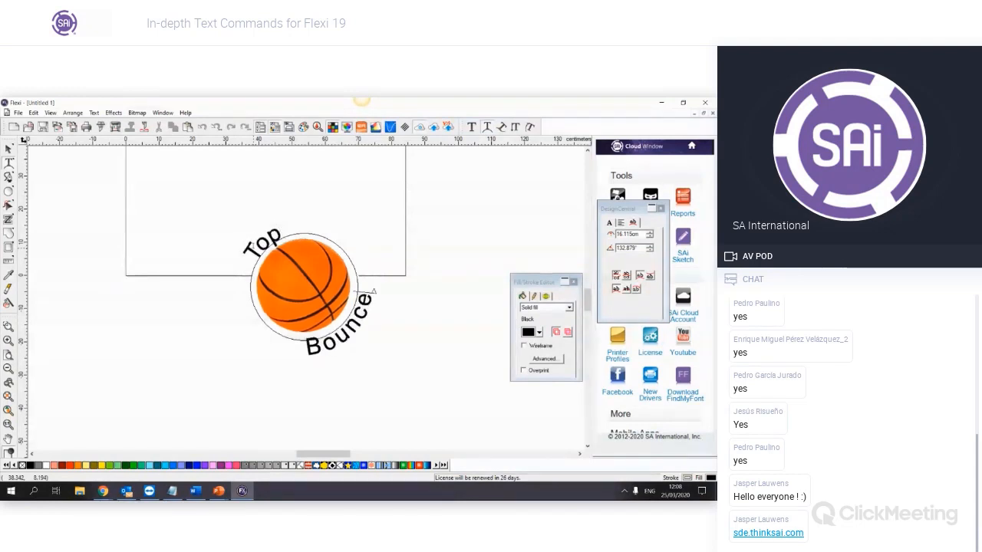
Set the angle of the circle text around the ball to 90°
{"action": "left_click_drag", "start_coordinate": [641, 249], "coordinate": [603, 251]}
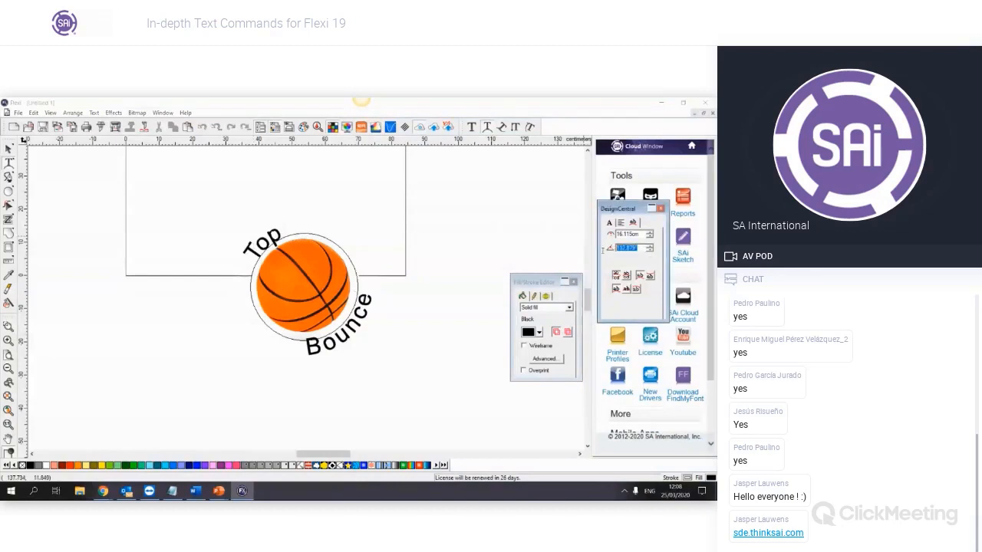
{"action": "type", "text": "90"}
{"action": "key", "text": "Return"}
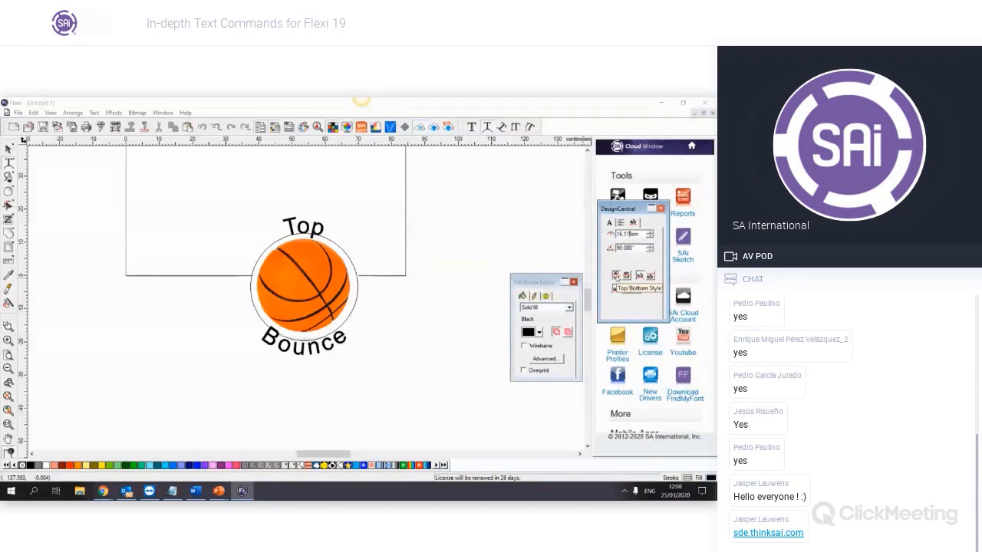
Create a second circle text beside the ball, about 16 cm in radius, reading "Top asdjh" above and "asdsajhd" below
{"action": "left_click_drag", "start_coordinate": [62, 250], "coordinate": [104, 282]}
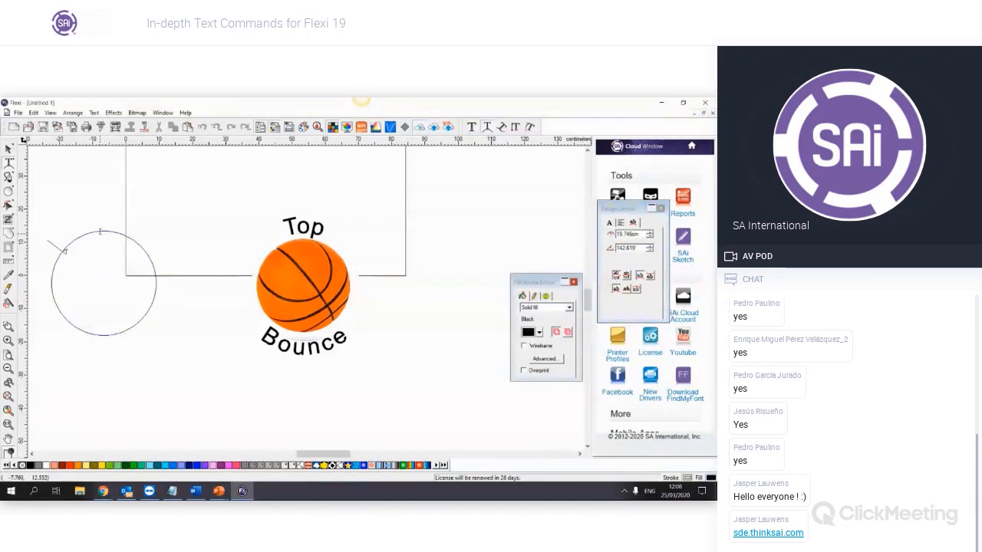
{"action": "type", "text": "Top"}
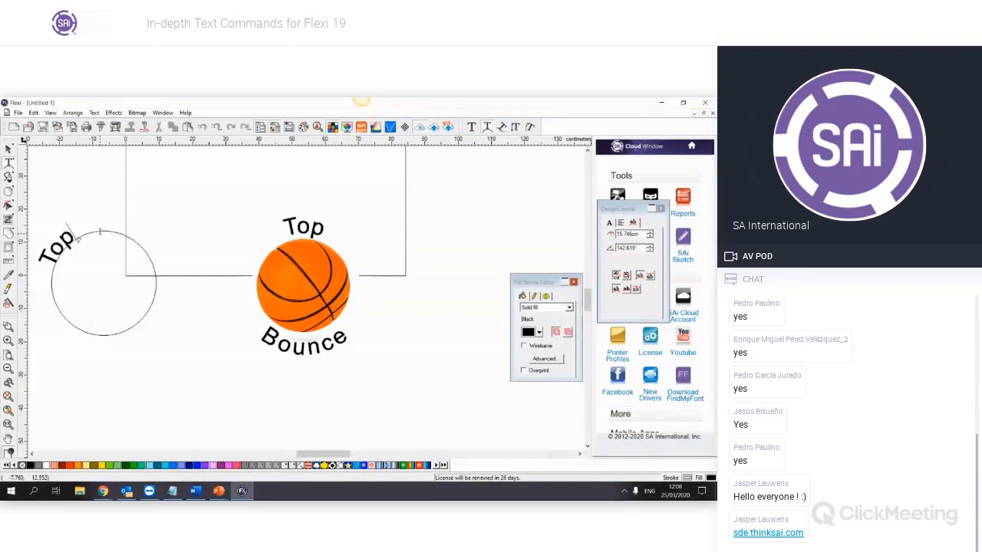
{"action": "type", "text": " asdjh"}
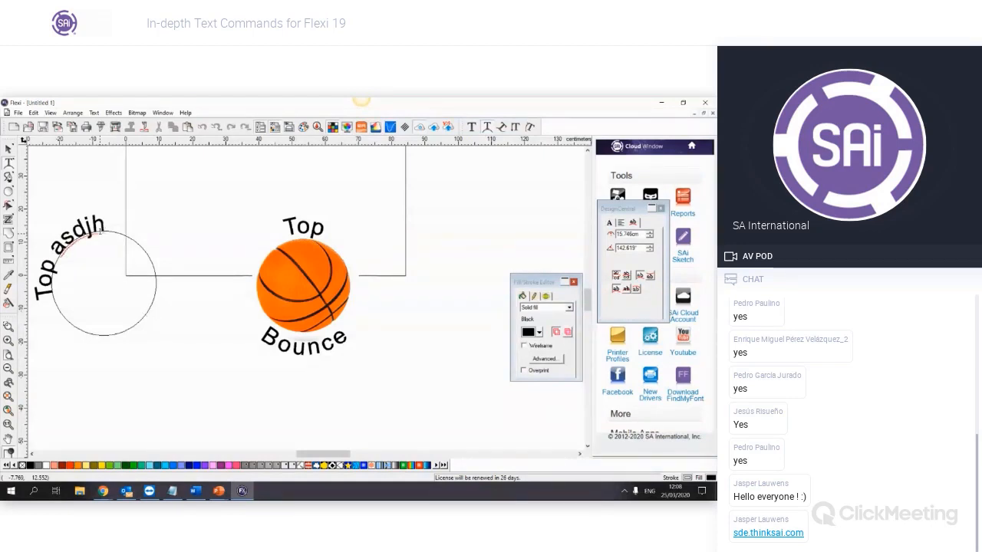
{"action": "type", "text": "asdsajhd"}
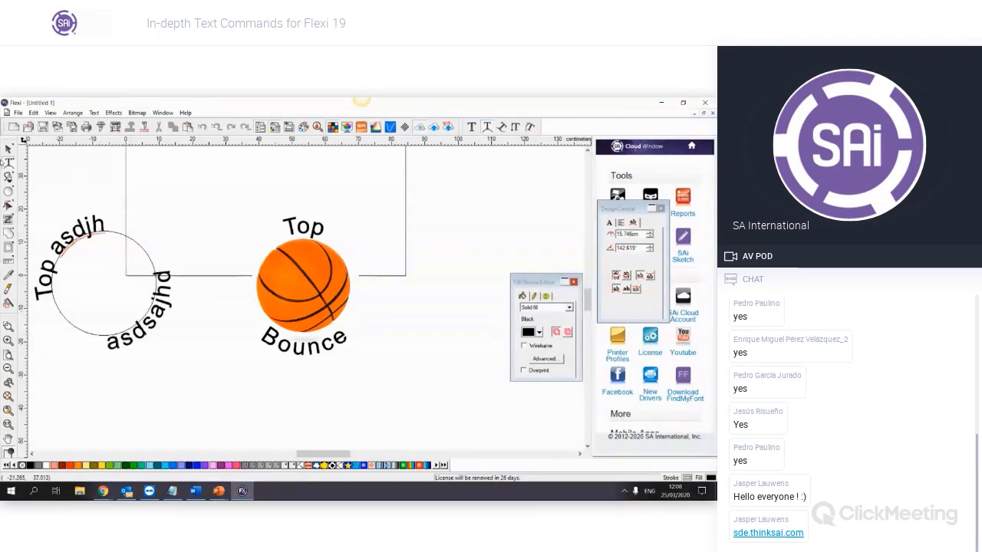
Delete the second circle text beside the ball, reading "Top asdjh" and "asdsajhd"
{"action": "left_click", "coordinate": [8, 148]}
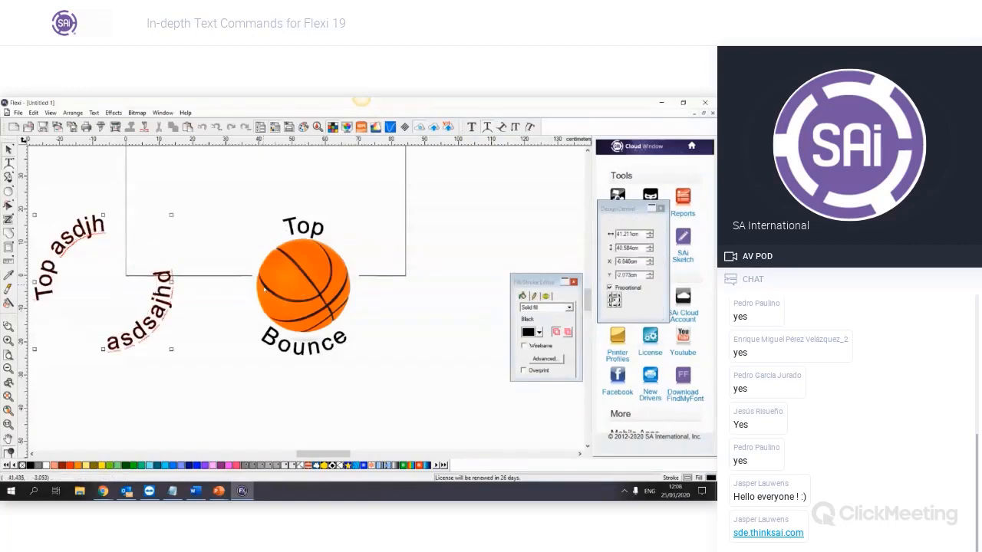
{"action": "left_click", "coordinate": [263, 289]}
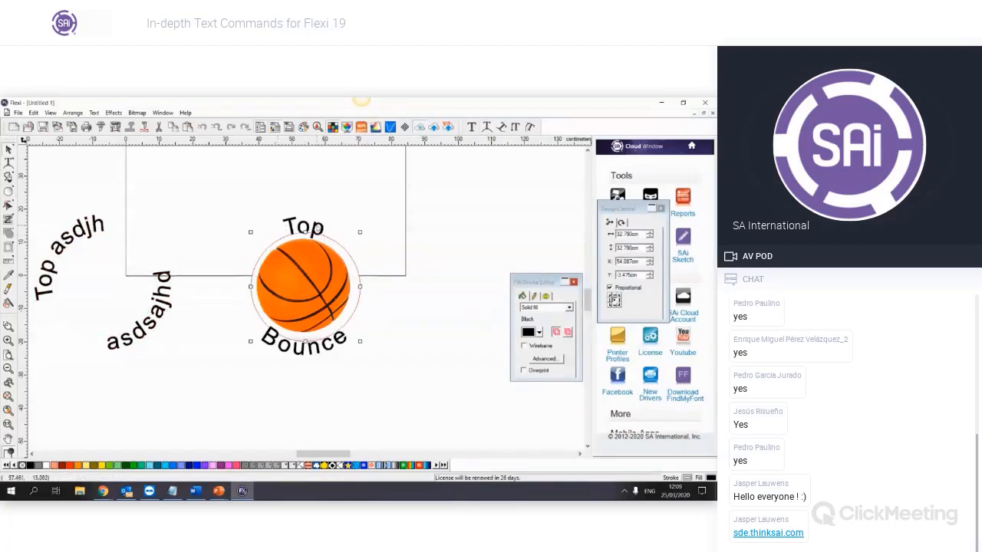
{"action": "left_click", "coordinate": [430, 290]}
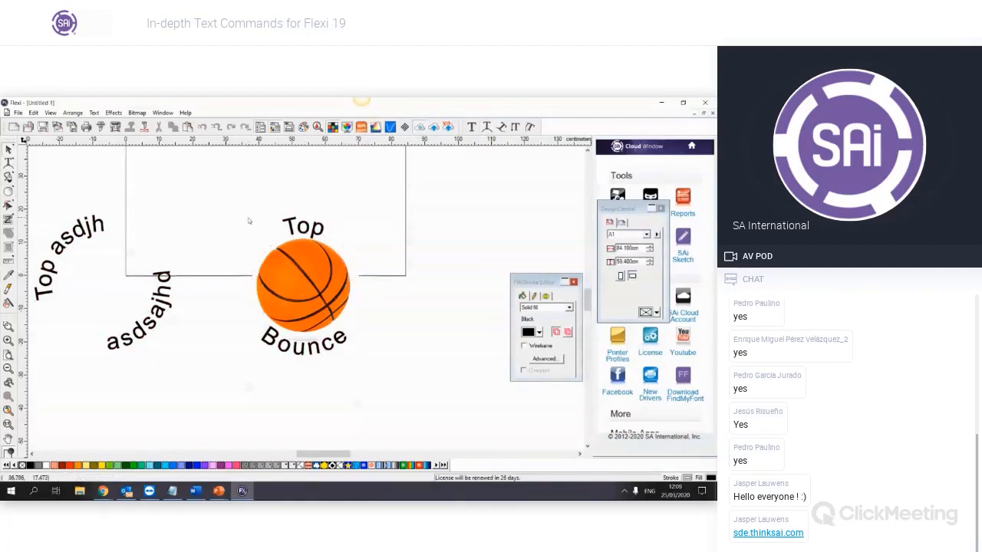
{"action": "left_click", "coordinate": [165, 290]}
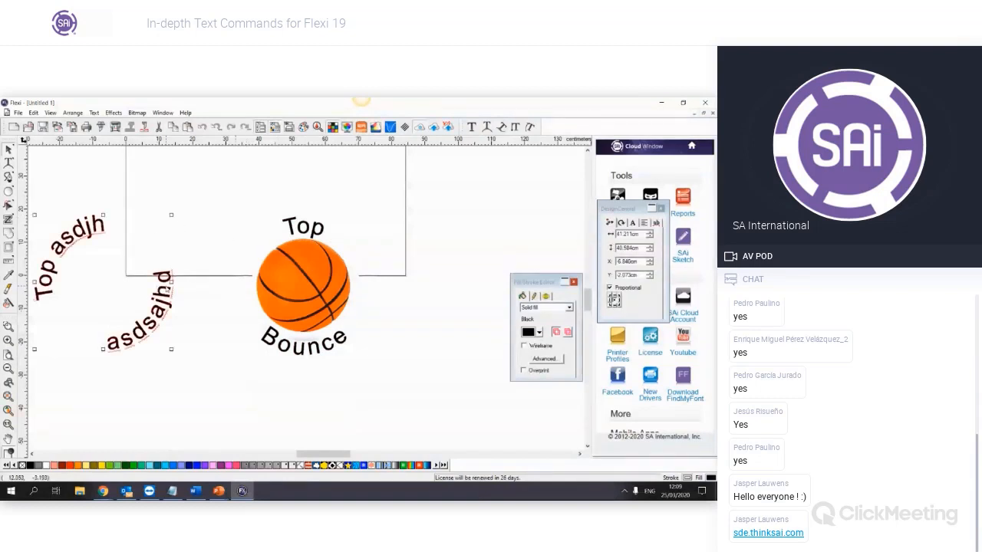
{"action": "key", "text": "Delete"}
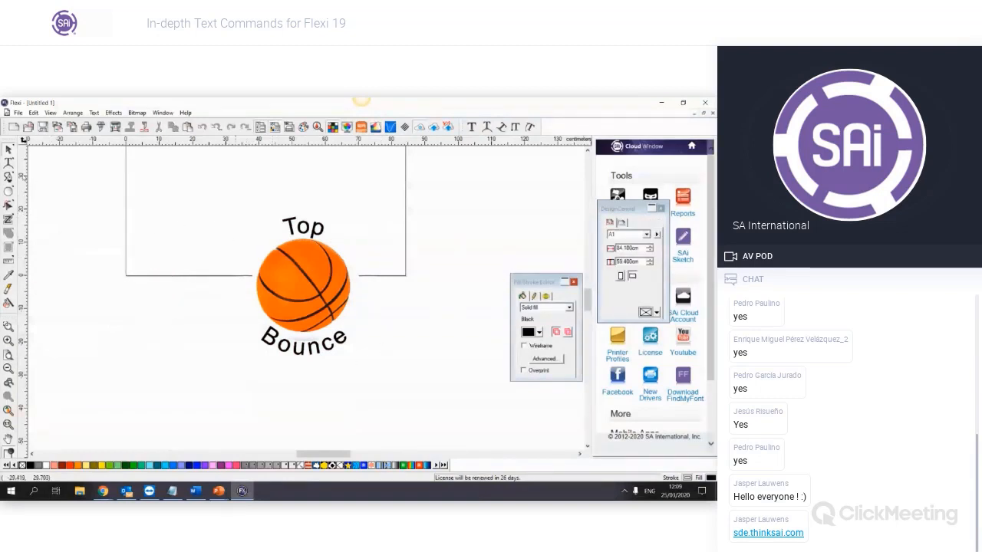
Try the multiple-lines style and the swapped line order on the ball's circle text, restoring the original arrangement after each
{"action": "left_click", "coordinate": [9, 162]}
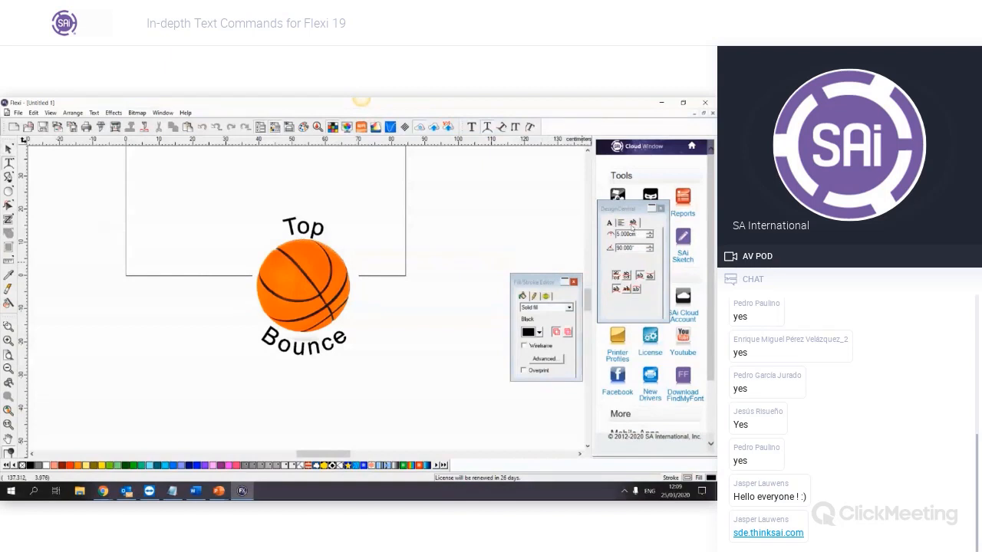
{"action": "left_click_drag", "start_coordinate": [347, 334], "coordinate": [239, 246]}
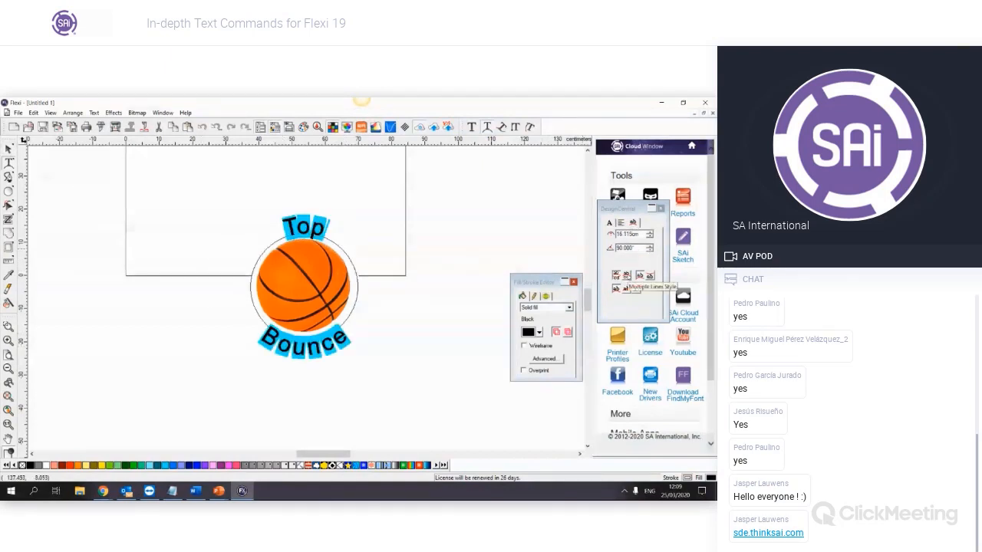
{"action": "left_click", "coordinate": [634, 287]}
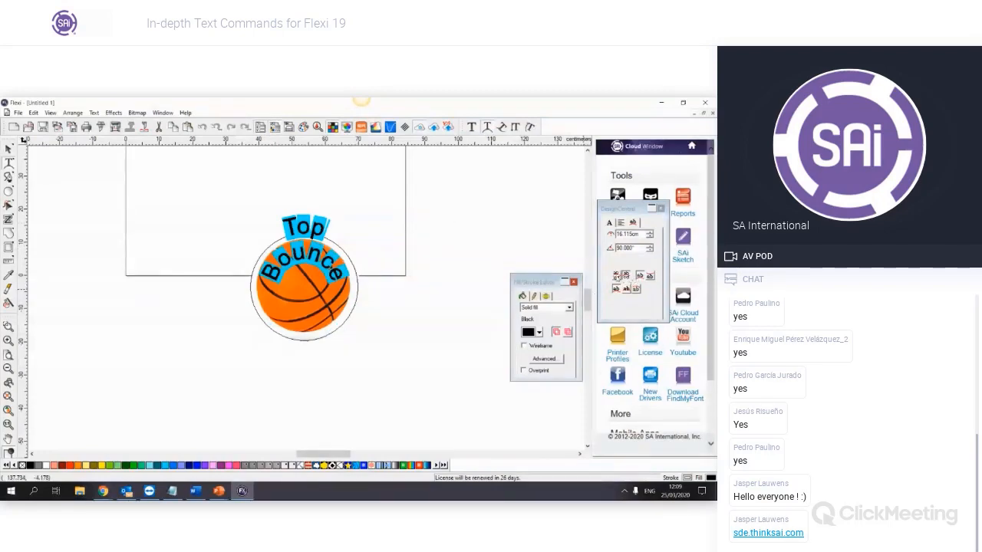
{"action": "left_click", "coordinate": [620, 278]}
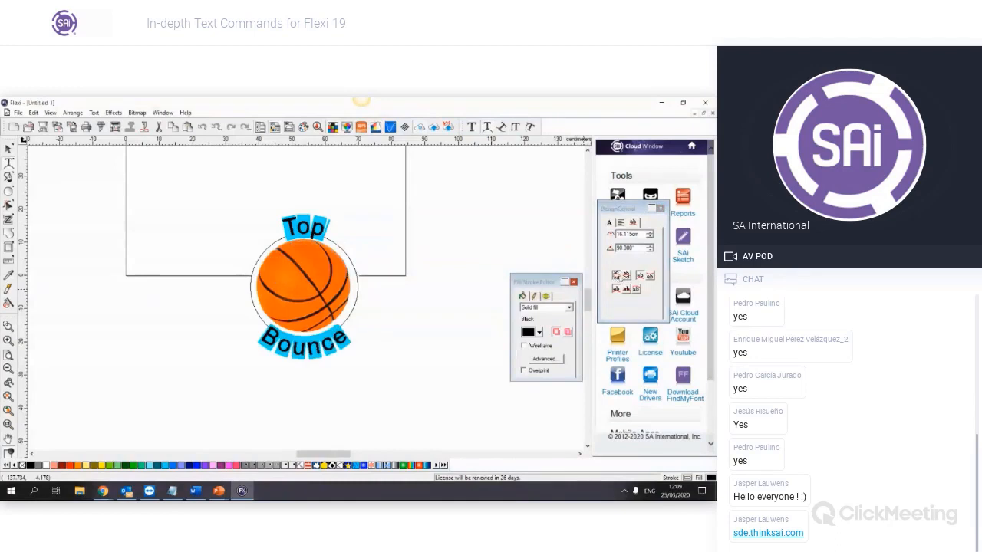
{"action": "left_click", "coordinate": [649, 277]}
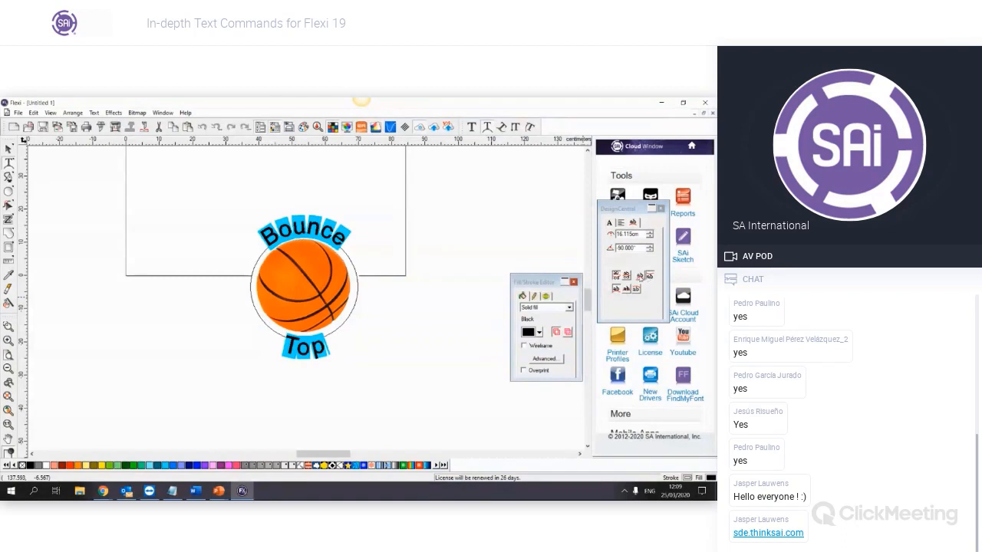
{"action": "left_click", "coordinate": [640, 276]}
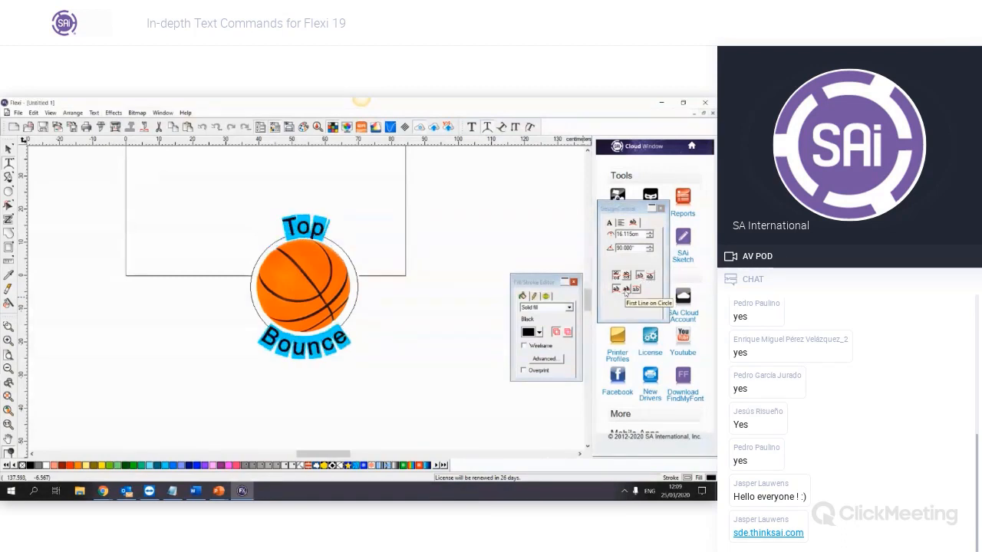
Try the circle text above and inside the circle line, and settle on the First Line on Circle placement
{"action": "left_click", "coordinate": [626, 289]}
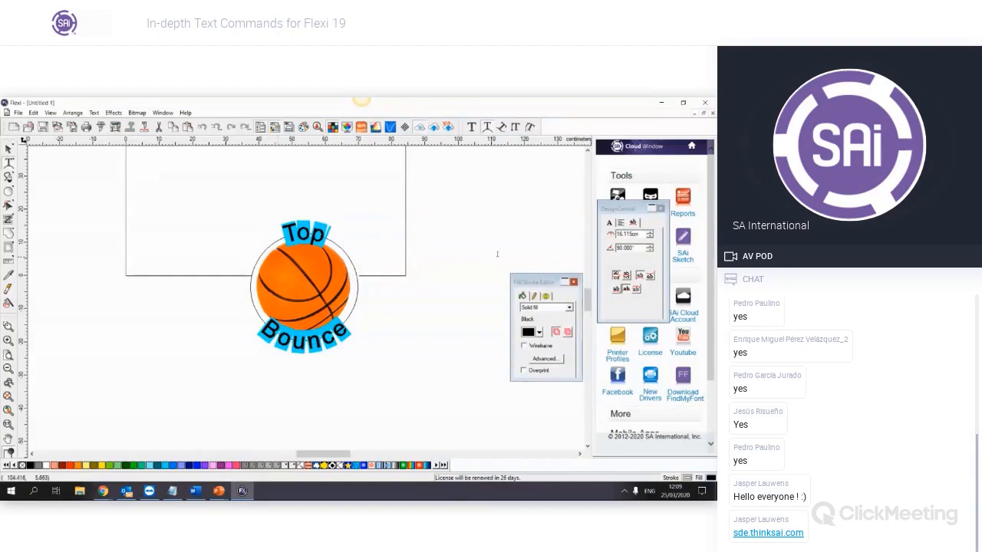
{"action": "left_click", "coordinate": [615, 289]}
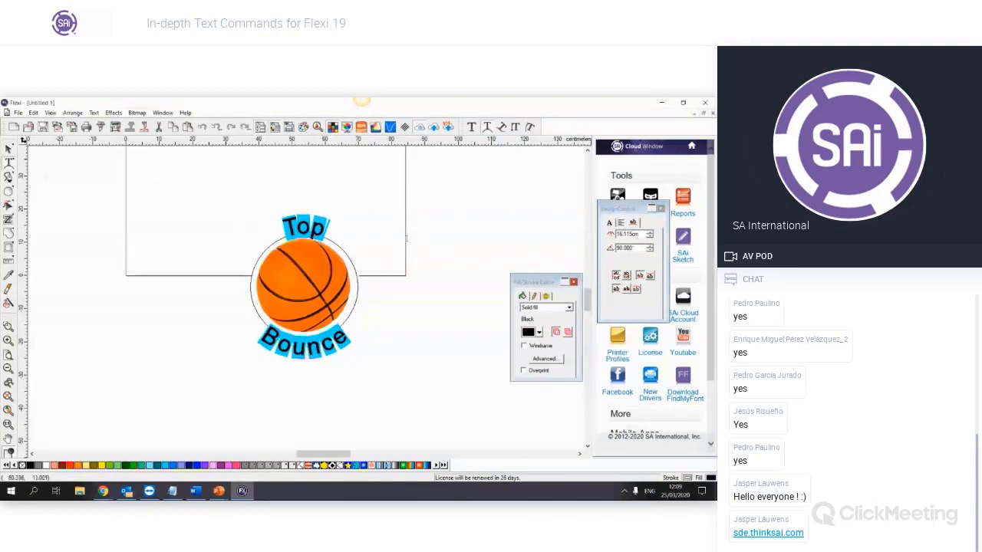
{"action": "left_click", "coordinate": [636, 290]}
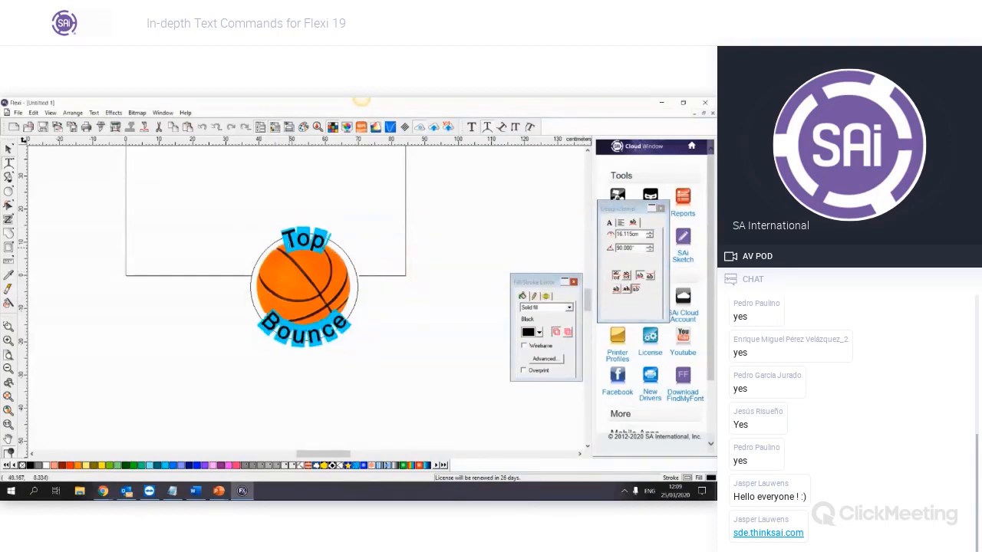
{"action": "left_click", "coordinate": [626, 289]}
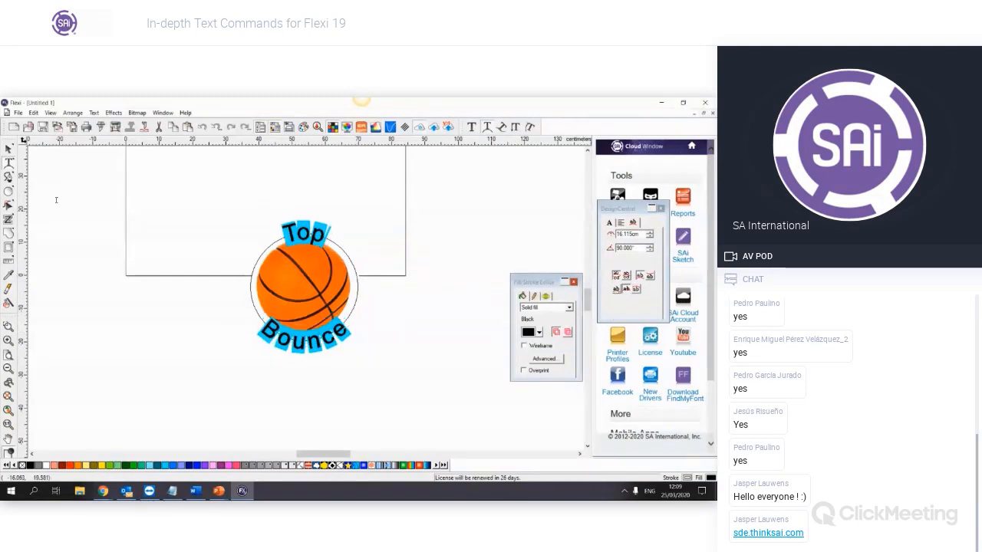
Try Bahnschrift Light on the circle text around the ball, and set its font to ButterflyFree
{"action": "left_click", "coordinate": [9, 149]}
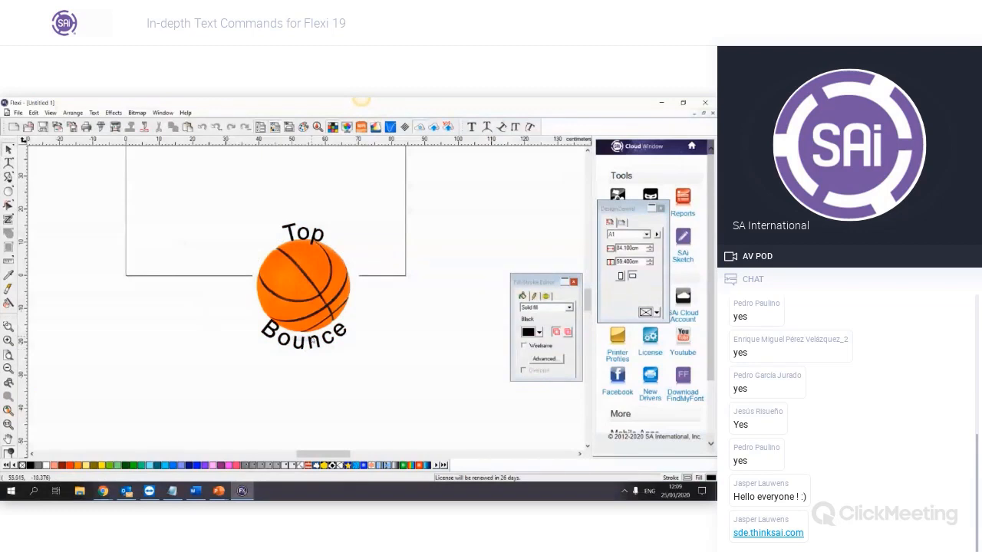
{"action": "left_click", "coordinate": [299, 227]}
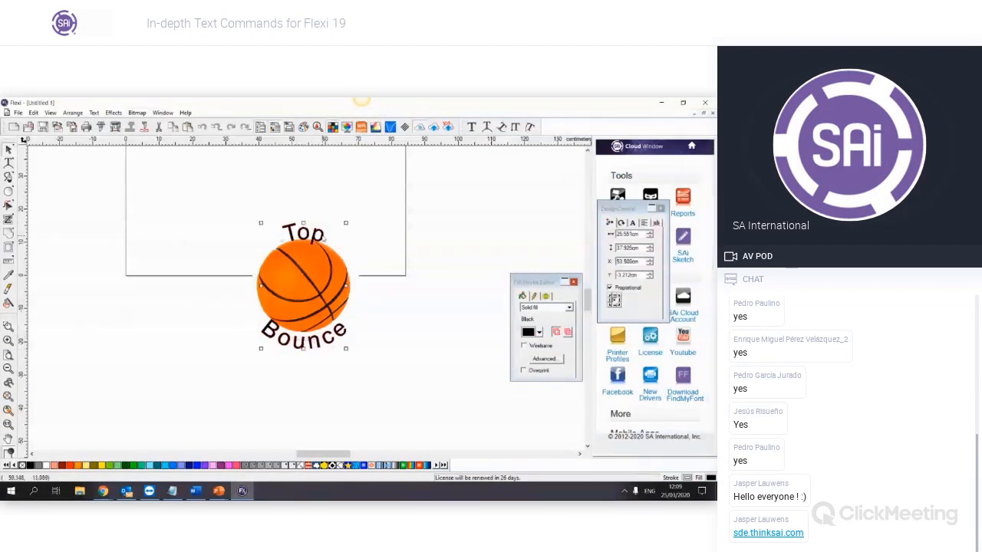
{"action": "left_click", "coordinate": [359, 275]}
{"action": "left_click", "coordinate": [358, 275]}
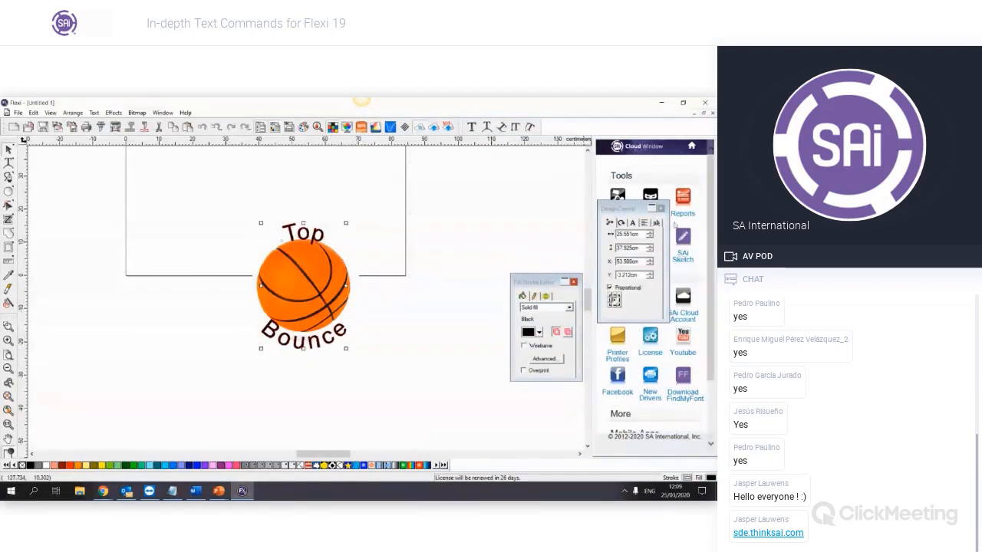
{"action": "left_click", "coordinate": [657, 222]}
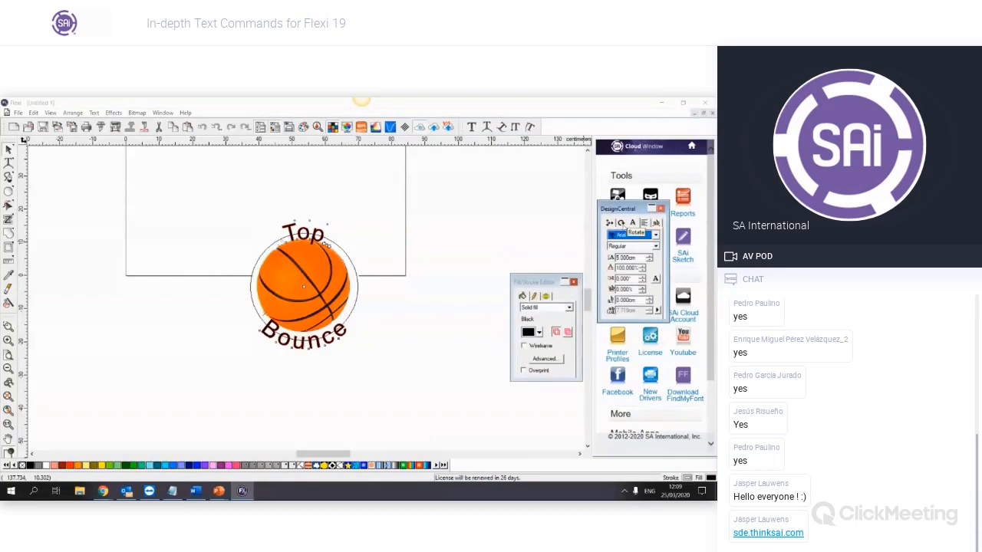
{"action": "left_click", "coordinate": [640, 236]}
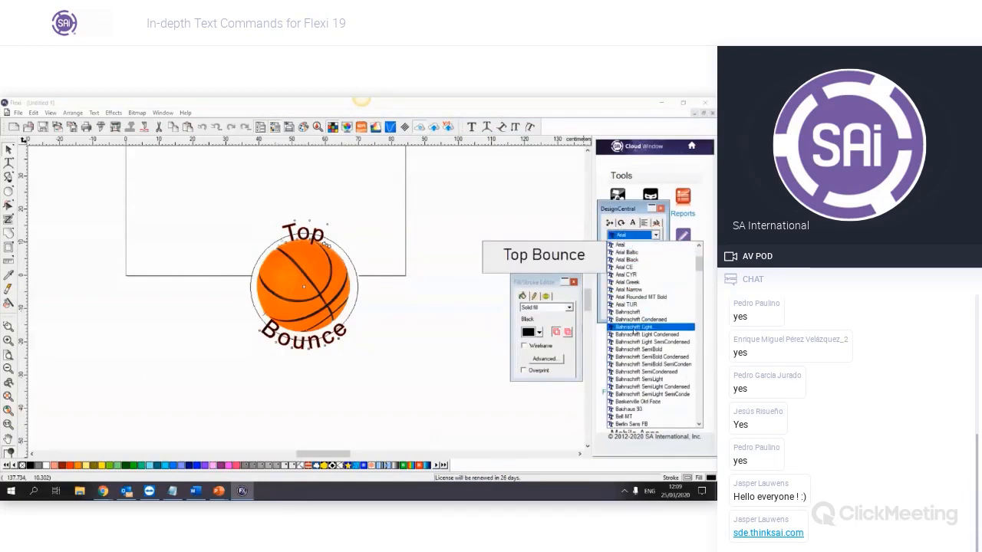
{"action": "left_click", "coordinate": [633, 329]}
{"action": "left_click", "coordinate": [655, 236]}
{"action": "scroll", "coordinate": [648, 361], "scroll_direction": "down", "scroll_amount": 3}
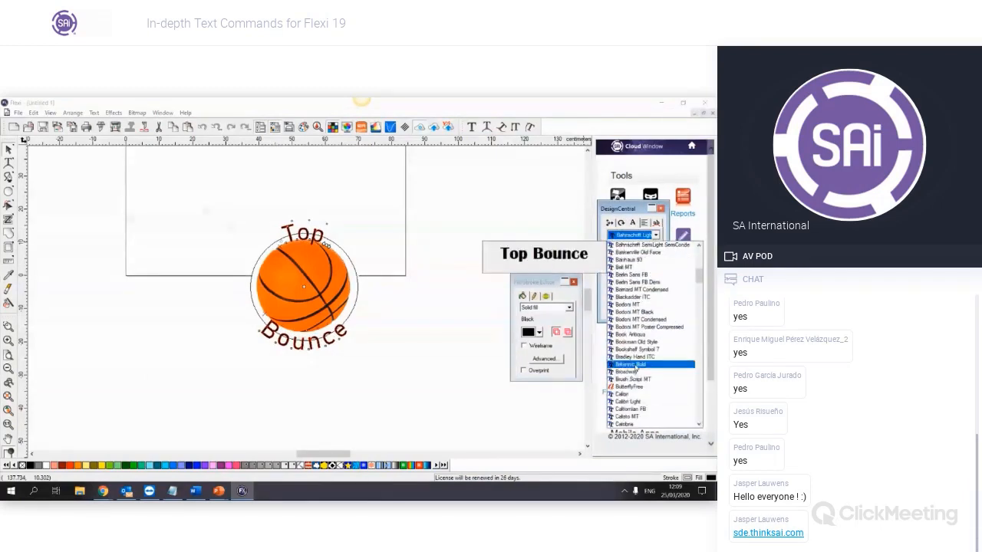
{"action": "left_click", "coordinate": [630, 386]}
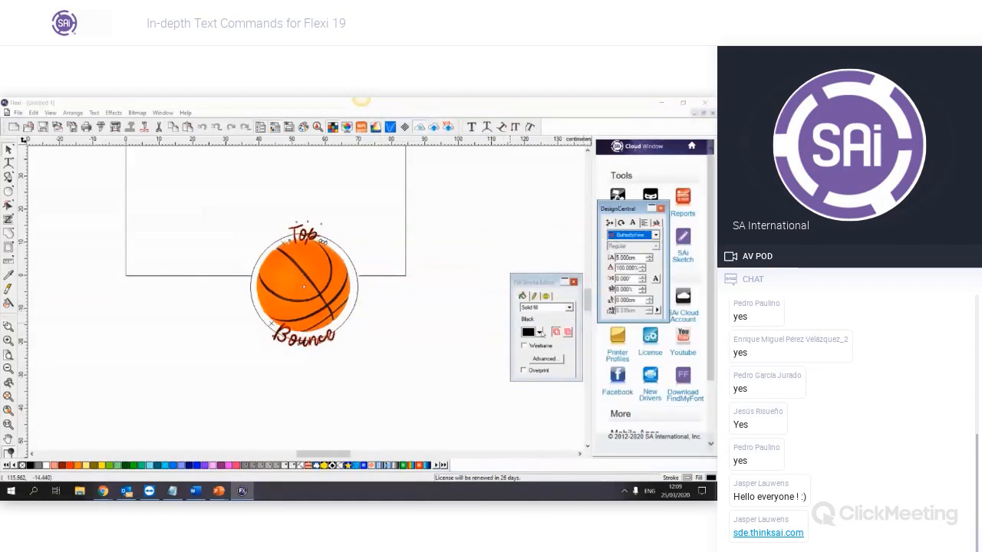
Fill the circle text around the ball with Salmon Pink
{"action": "left_click", "coordinate": [540, 332]}
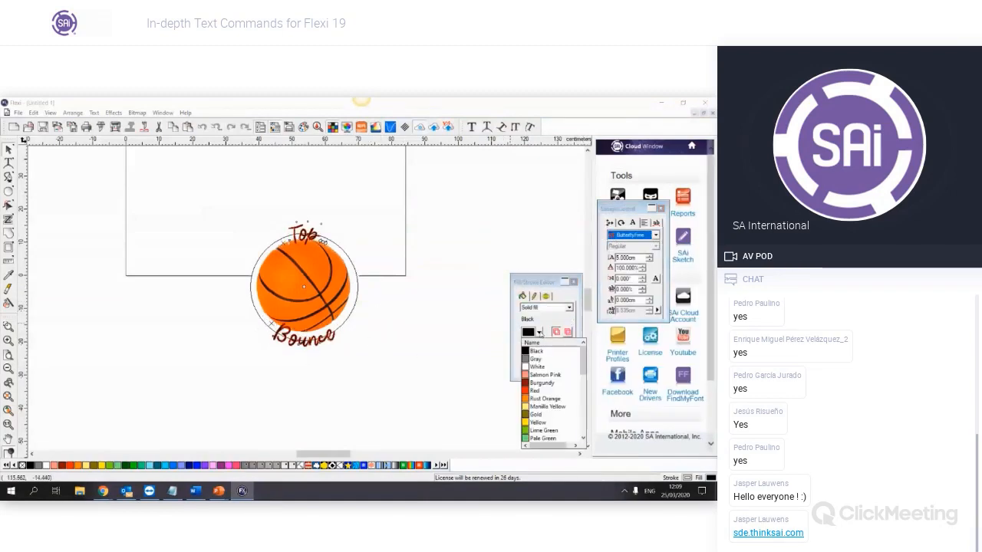
{"action": "left_click", "coordinate": [526, 376]}
{"action": "left_click", "coordinate": [200, 265]}
{"action": "scroll", "coordinate": [200, 266], "scroll_direction": "down", "scroll_amount": 2}
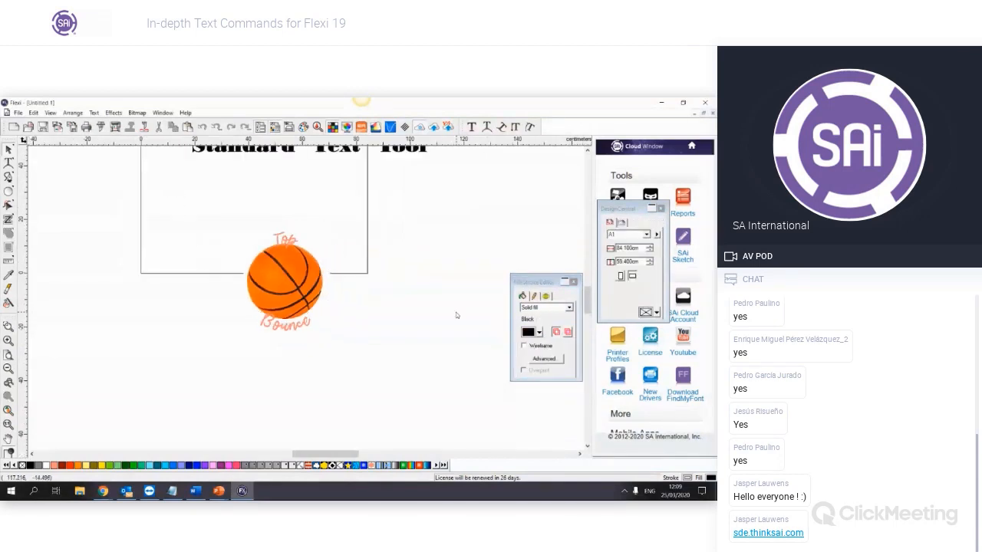
{"action": "left_click", "coordinate": [253, 254]}
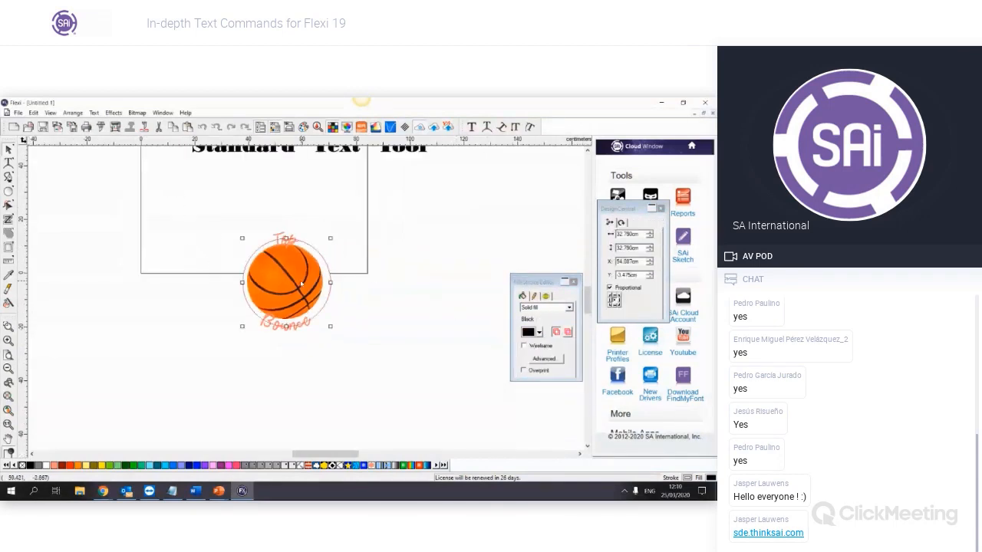
Select both lines of the circle text around the ball and set the text's angle to 0°
{"action": "left_click", "coordinate": [9, 163]}
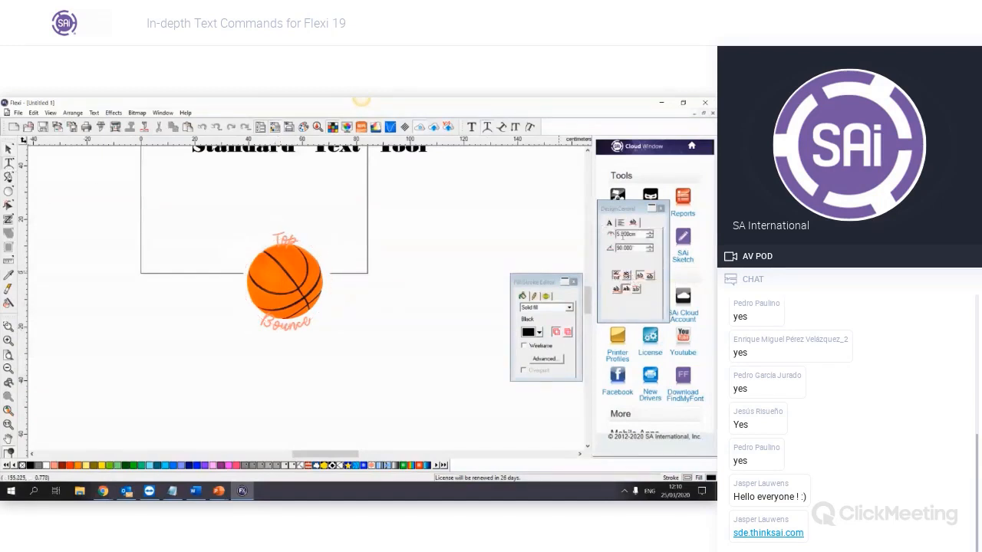
{"action": "double_click", "coordinate": [638, 248]}
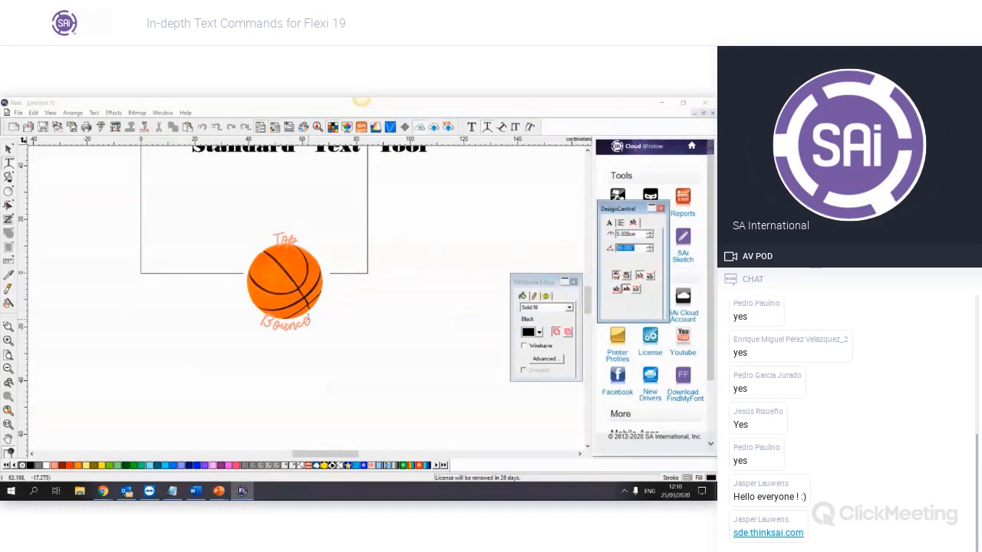
{"action": "left_click_drag", "start_coordinate": [312, 319], "coordinate": [265, 253]}
{"action": "left_click_drag", "start_coordinate": [636, 247], "coordinate": [613, 247]}
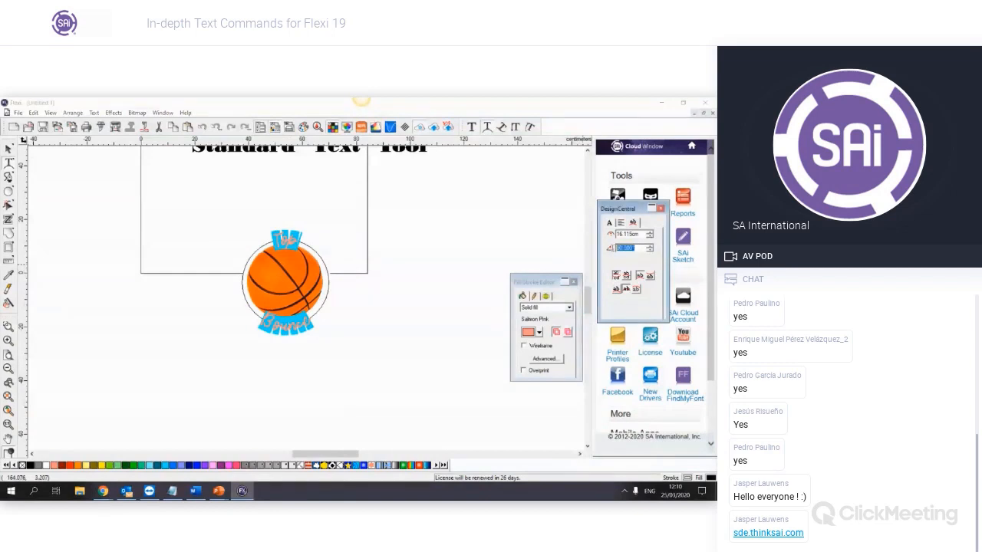
{"action": "type", "text": "0"}
{"action": "key", "text": "Return"}
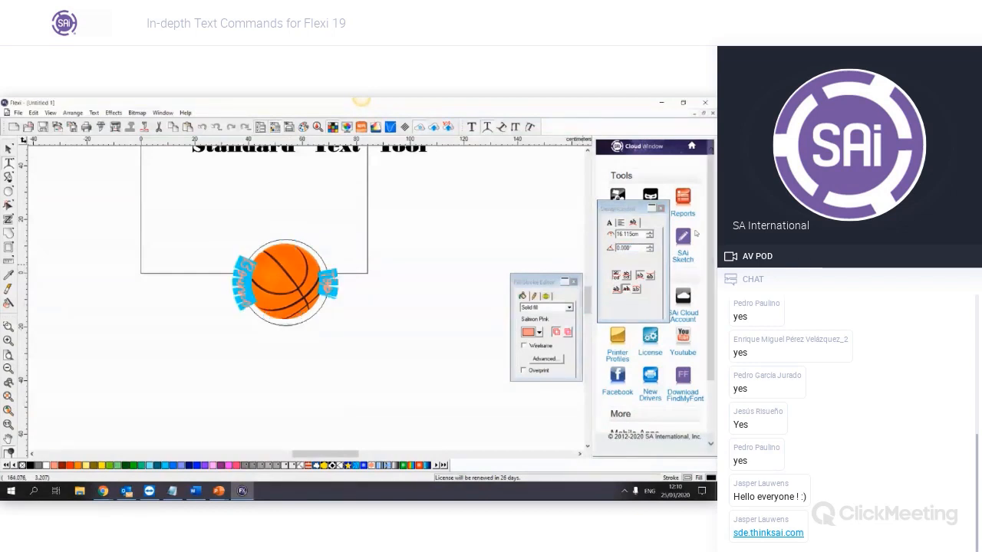
Set the circle text's angle back to 90°, followed by 180°
{"action": "left_click", "coordinate": [623, 247]}
{"action": "double_click", "coordinate": [621, 248]}
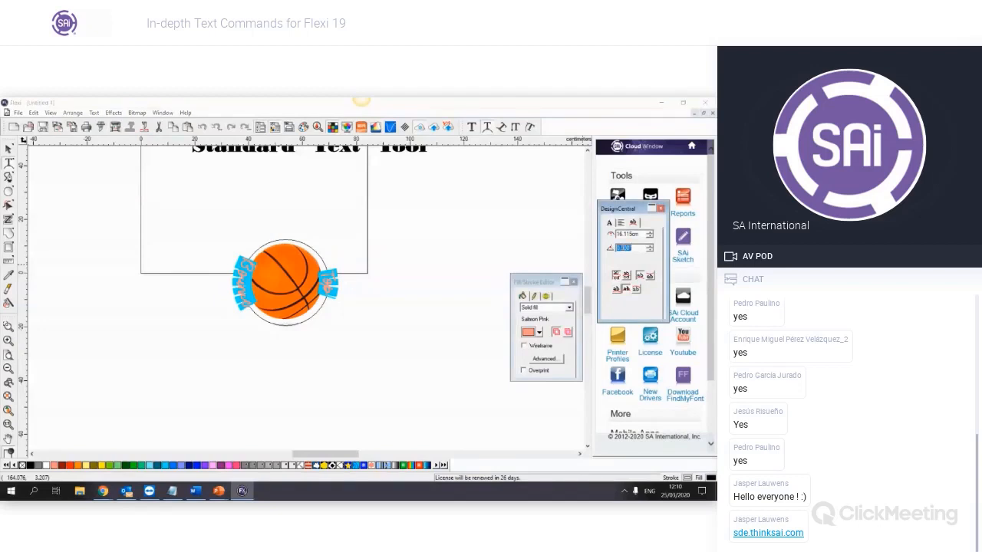
{"action": "type", "text": "90"}
{"action": "key", "text": "Return"}
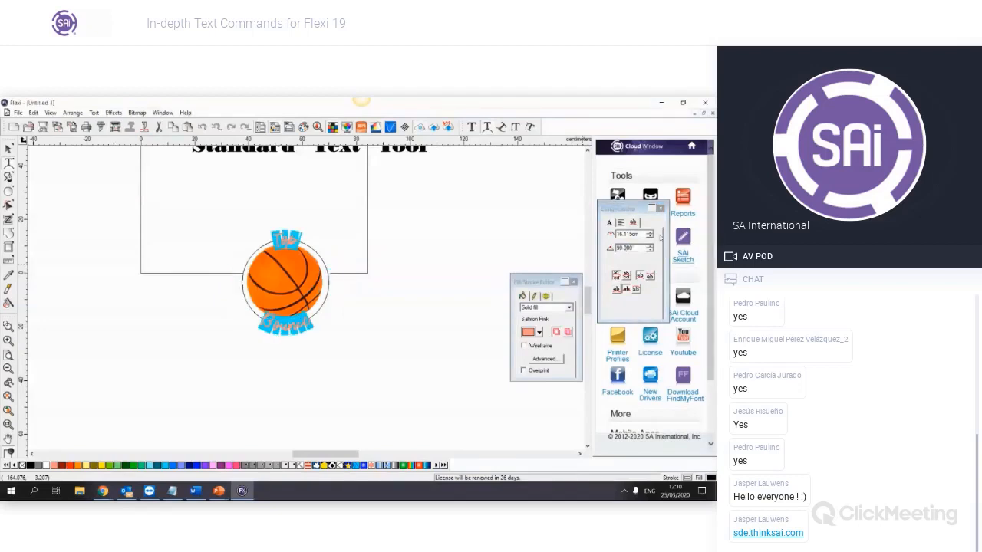
{"action": "double_click", "coordinate": [632, 248]}
{"action": "type", "text": "180"}
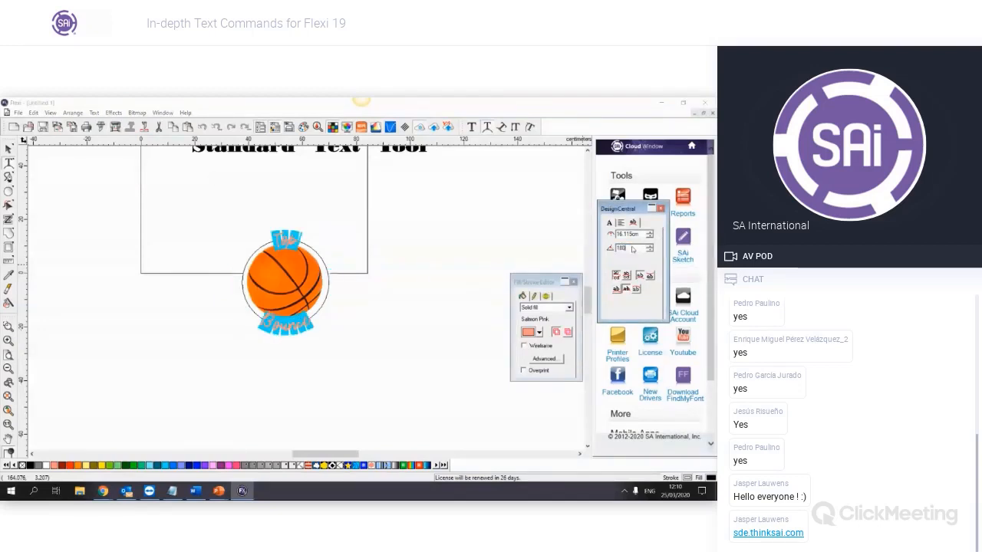
{"action": "key", "text": "Return"}
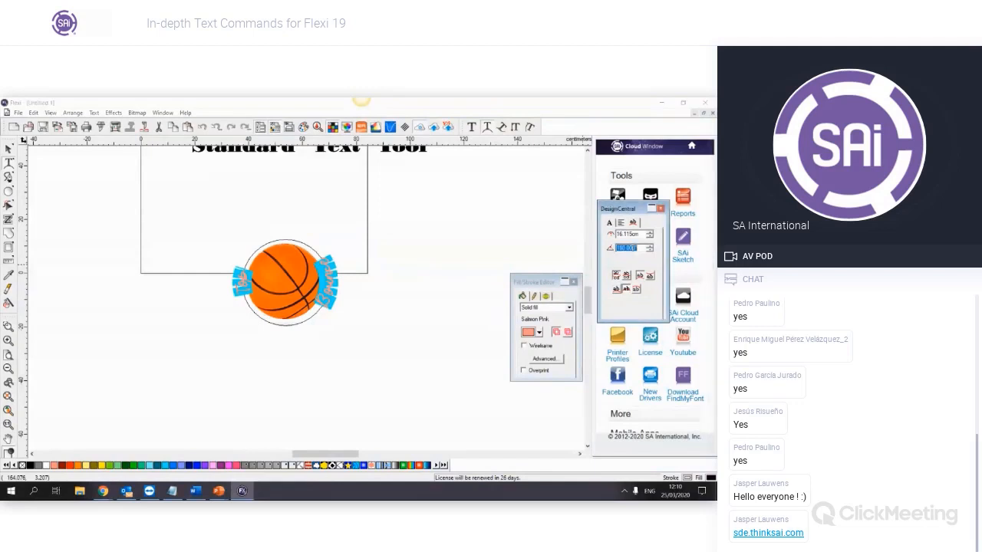
Set the angle of the circle text around the ball to 270°
{"action": "double_click", "coordinate": [632, 248]}
{"action": "type", "text": "270"}
{"action": "key", "text": "Return"}
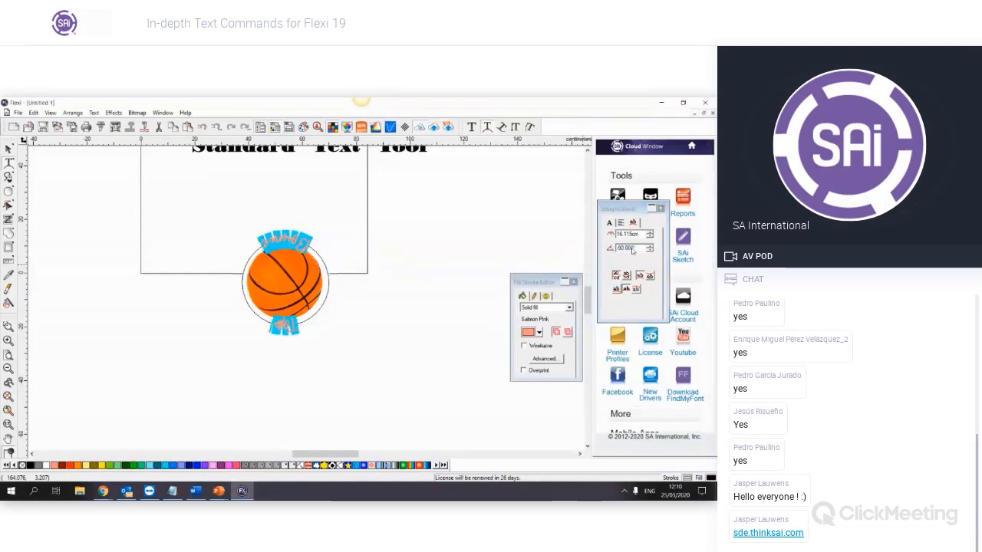
Set the angle of the circle text around the ball to 90° and deselect the text
{"action": "left_click", "coordinate": [632, 248]}
{"action": "double_click", "coordinate": [632, 248]}
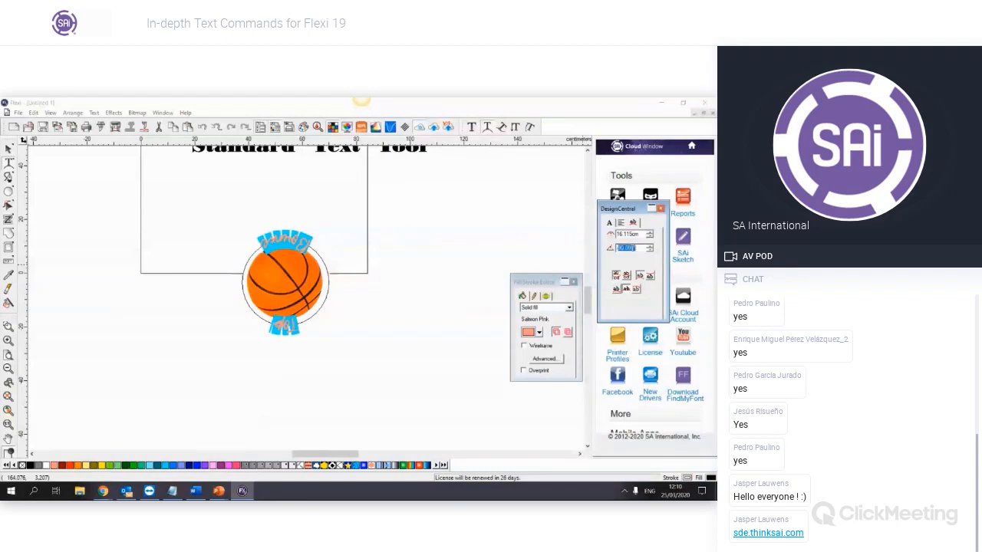
{"action": "type", "text": "-90"}
{"action": "key", "text": "Return"}
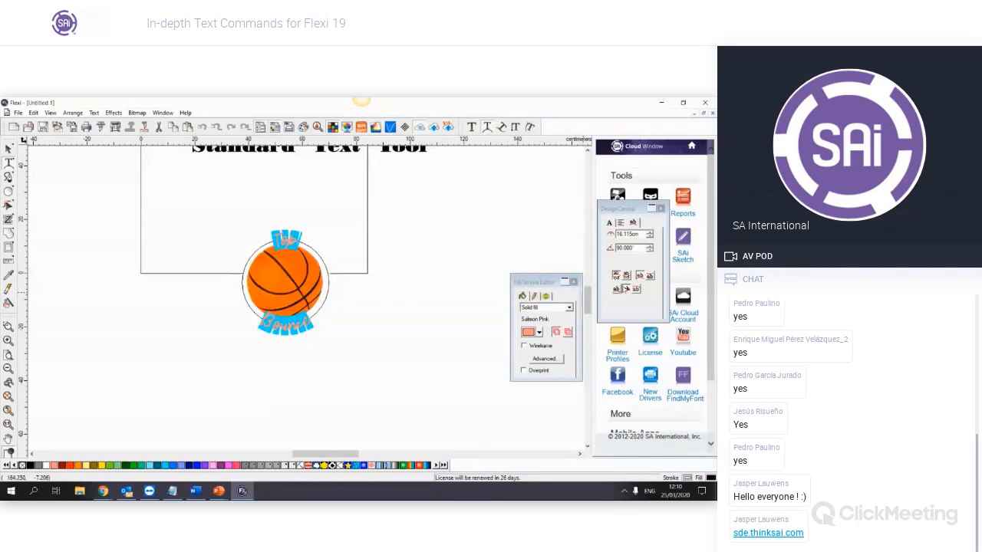
{"action": "left_click", "coordinate": [377, 359]}
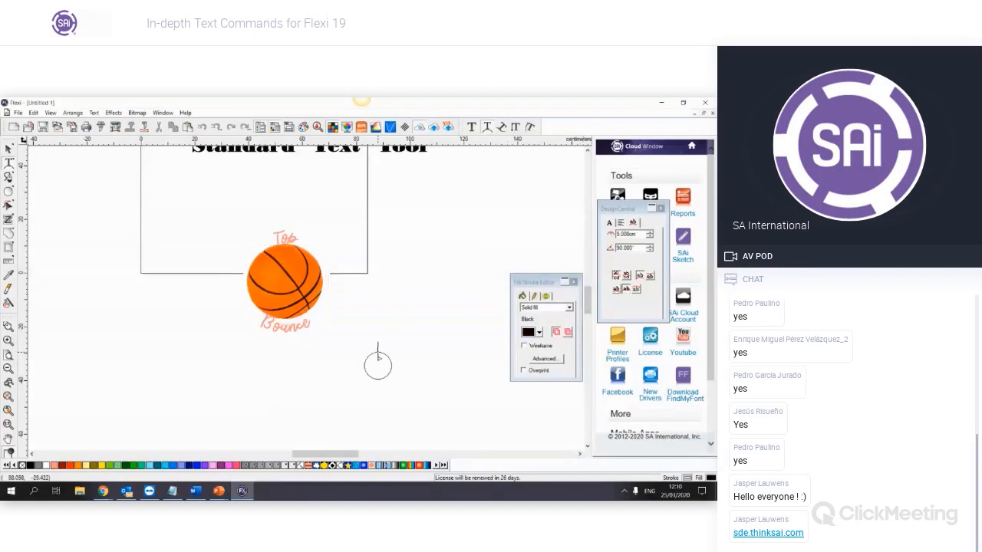
Move the basketball together with its circle text to the empty area left of the page
{"action": "left_click", "coordinate": [9, 150]}
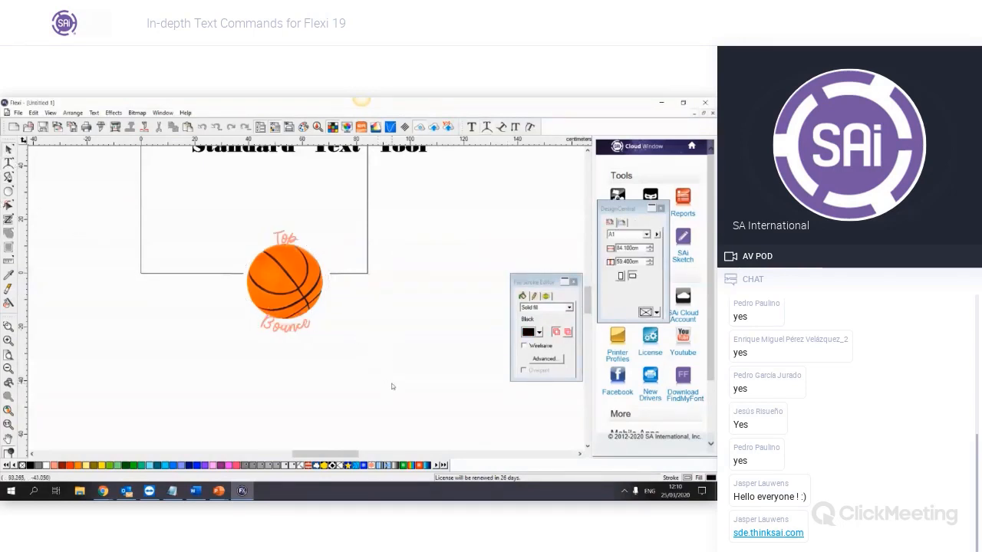
{"action": "left_click_drag", "start_coordinate": [176, 191], "coordinate": [344, 364]}
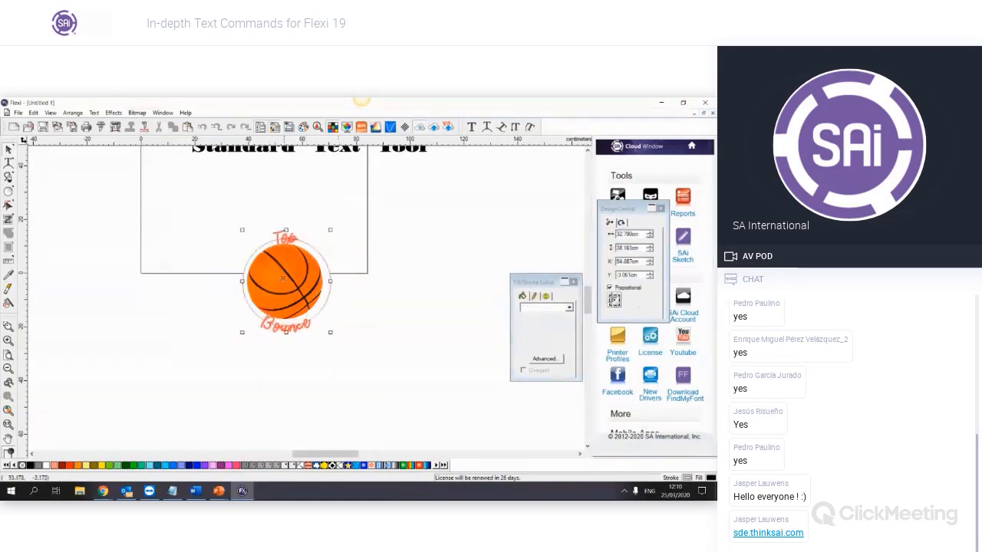
{"action": "left_click_drag", "start_coordinate": [282, 278], "coordinate": [66, 266]}
{"action": "left_click", "coordinate": [262, 259]}
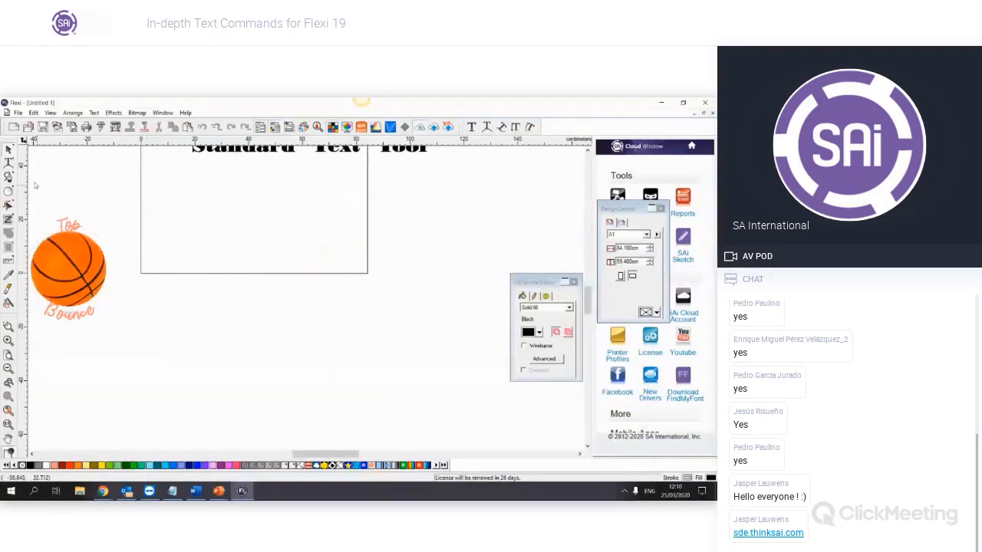
{"action": "left_click", "coordinate": [9, 163]}
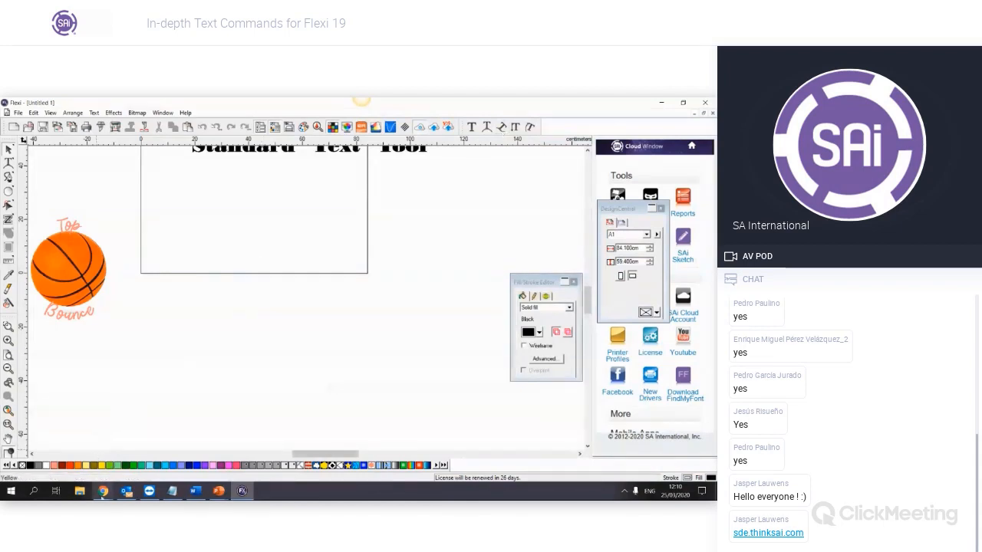
Switch to the Flexi Sign Design Elements site in Chrome and search the photos for "Surfing"
{"action": "mouse_move", "coordinate": [102, 490]}
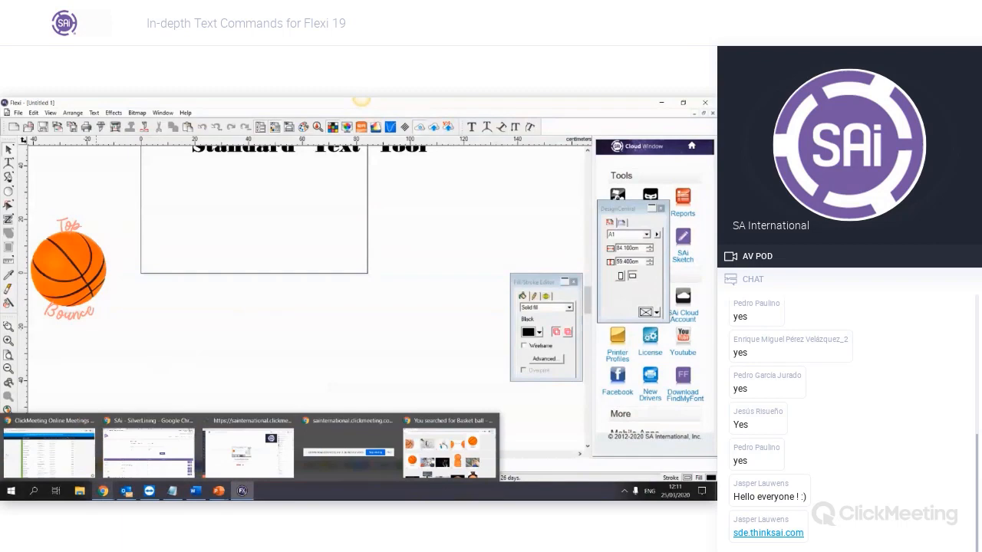
{"action": "left_click", "coordinate": [465, 423]}
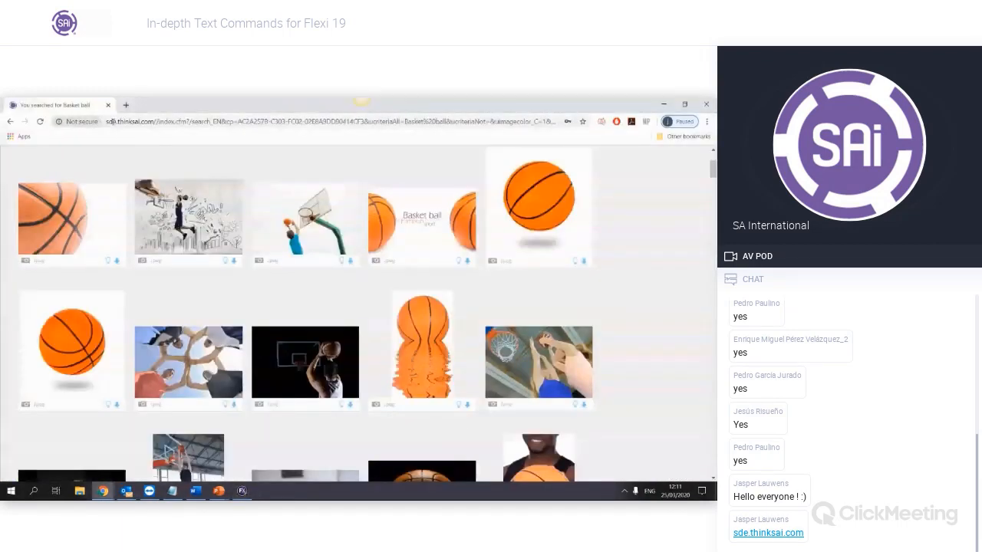
{"action": "scroll", "coordinate": [384, 345], "scroll_direction": "up", "scroll_amount": 2}
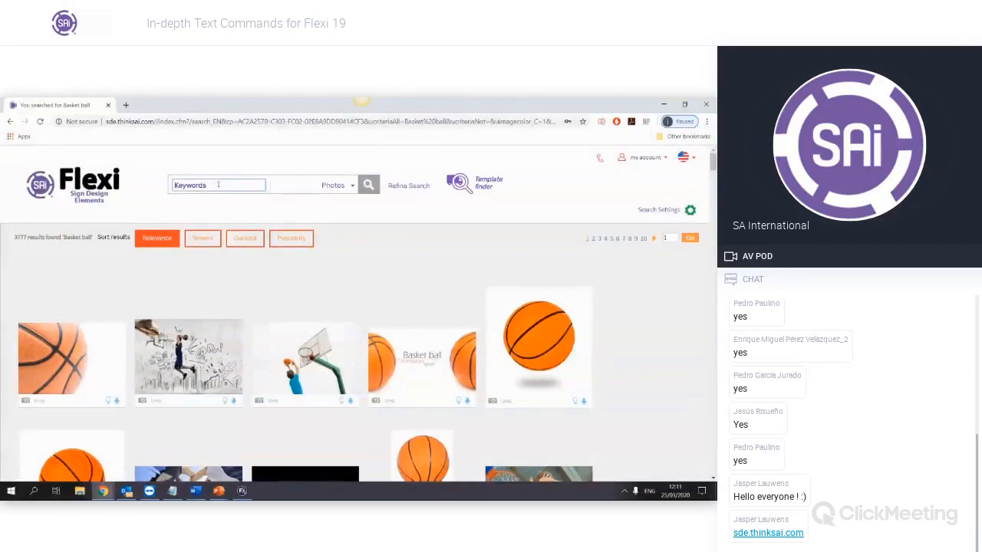
{"action": "type", "text": "Surfing"}
{"action": "key", "text": "Return"}
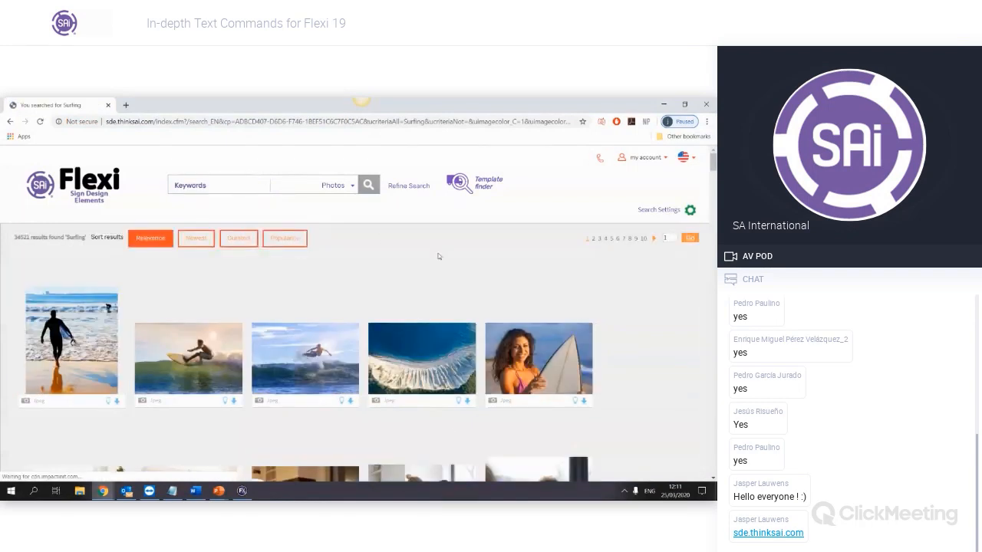
Download the aerial photo of the empty curved seashore from the Surfing results
{"action": "scroll", "coordinate": [433, 259], "scroll_direction": "down", "scroll_amount": 1}
{"action": "scroll", "coordinate": [431, 259], "scroll_direction": "down", "scroll_amount": 1}
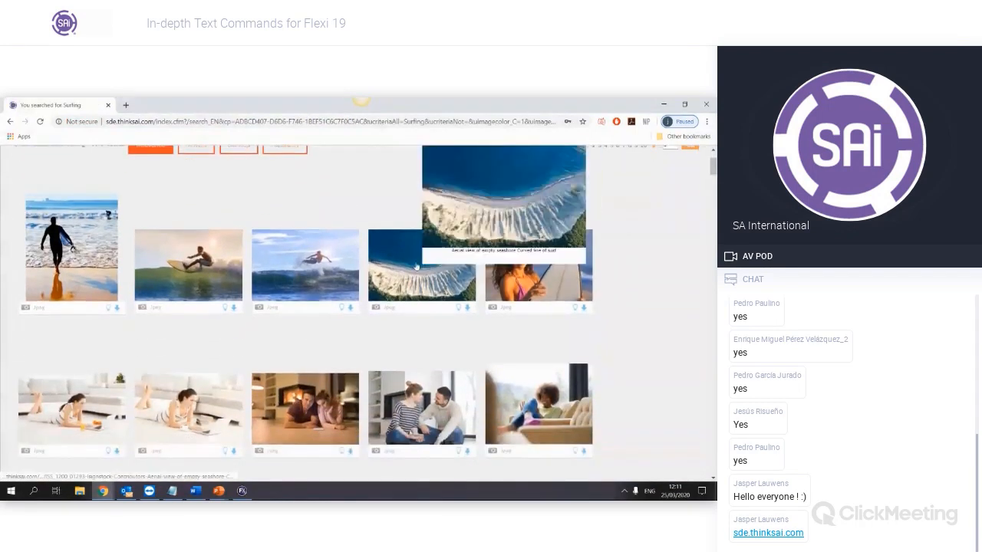
{"action": "left_click", "coordinate": [468, 308]}
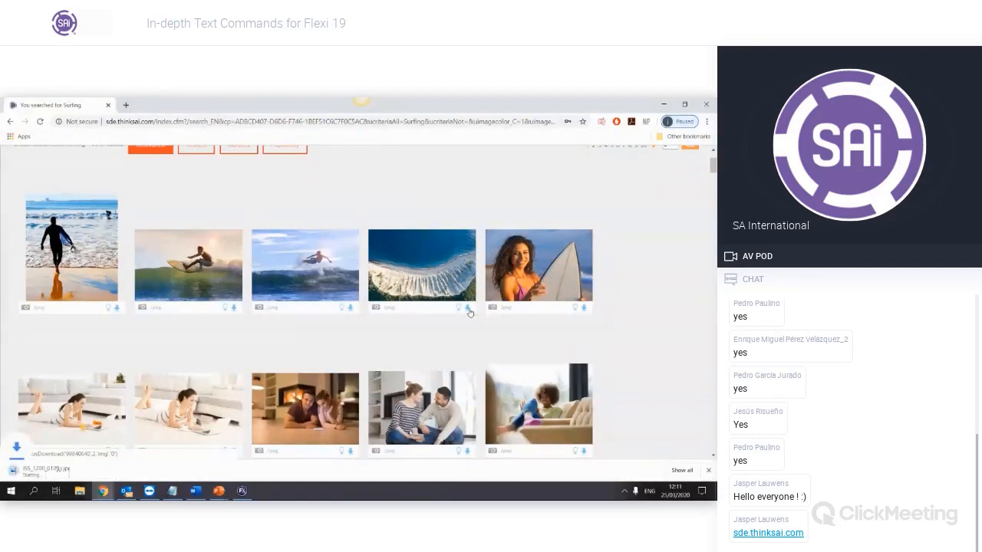
Return to Flexi, import the downloaded seashore photo and place it near the page's lower right corner
{"action": "left_click", "coordinate": [242, 492]}
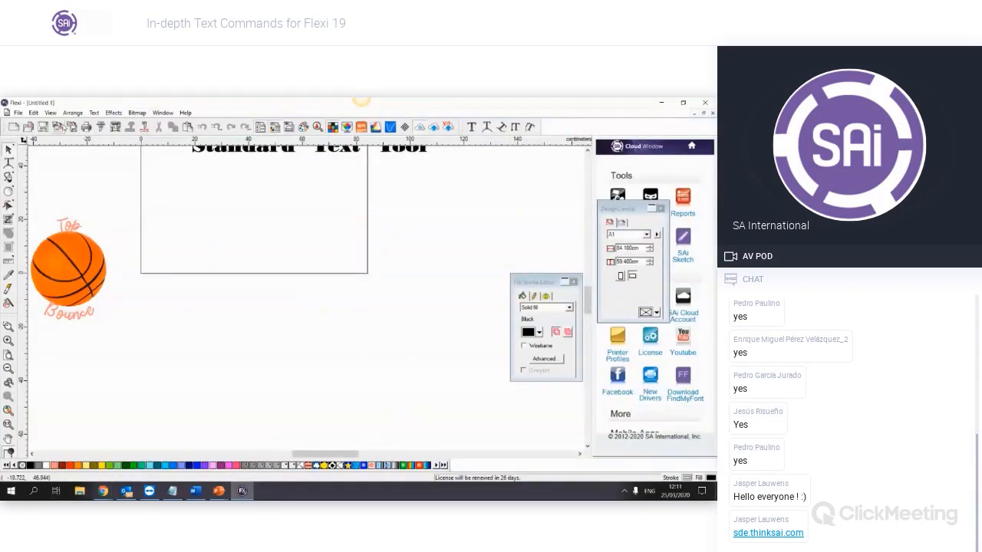
{"action": "left_click", "coordinate": [60, 127]}
{"action": "double_click", "coordinate": [387, 293]}
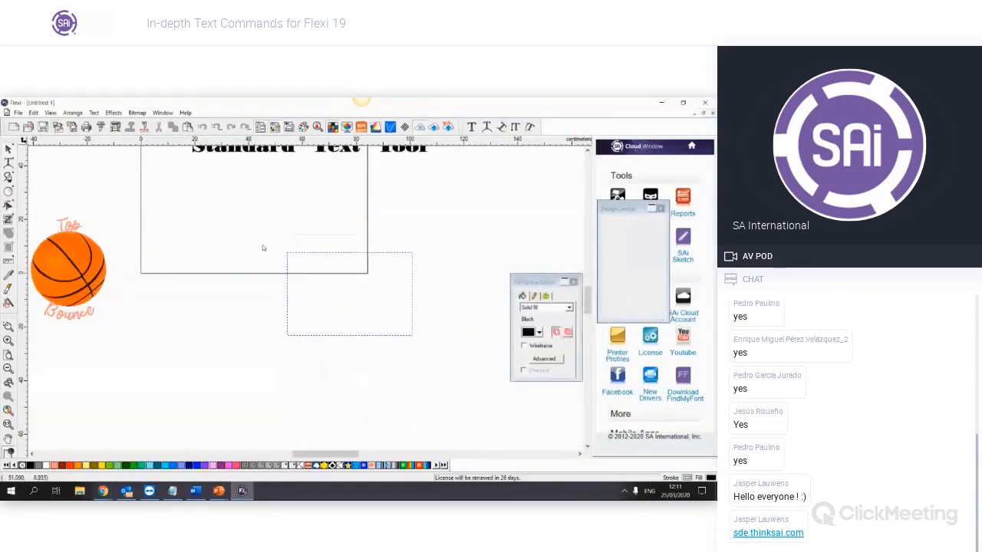
{"action": "left_click", "coordinate": [347, 330]}
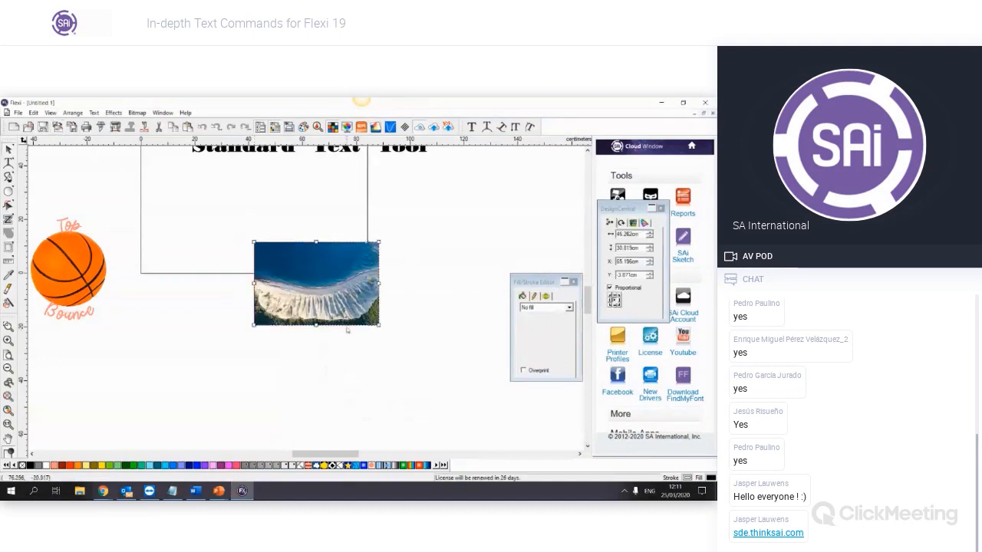
Move the seashore photo onto the page, enlarge it proportionally to about 136.5 × 90.9 cm and shift the Fill/Stroke Editor off it
{"action": "left_click_drag", "start_coordinate": [351, 293], "coordinate": [274, 246]}
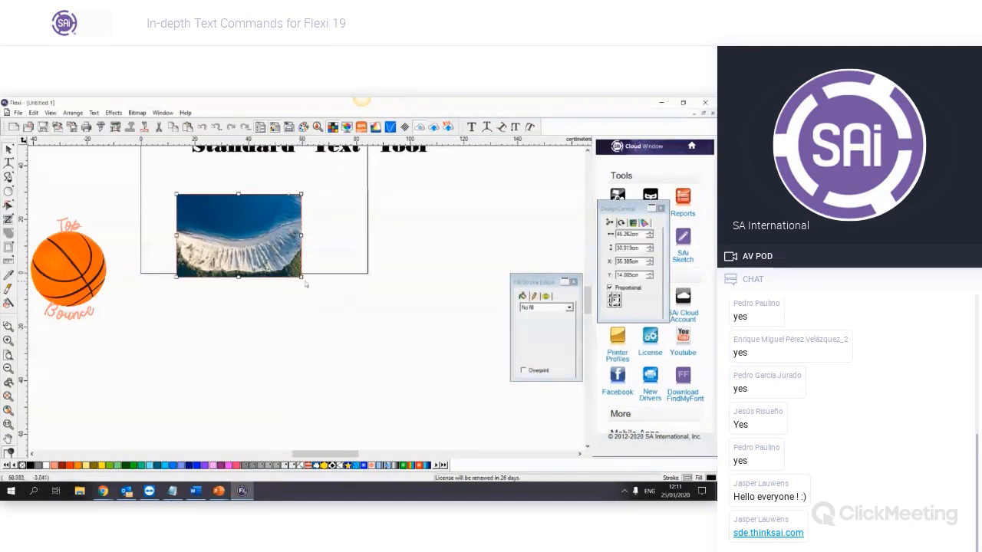
{"action": "left_click_drag", "start_coordinate": [305, 280], "coordinate": [545, 438]}
{"action": "left_click", "coordinate": [88, 337]}
{"action": "left_click_drag", "start_coordinate": [430, 360], "coordinate": [409, 340]}
{"action": "scroll", "coordinate": [408, 340], "scroll_direction": "down", "scroll_amount": 1}
{"action": "left_click_drag", "start_coordinate": [537, 281], "coordinate": [605, 343]}
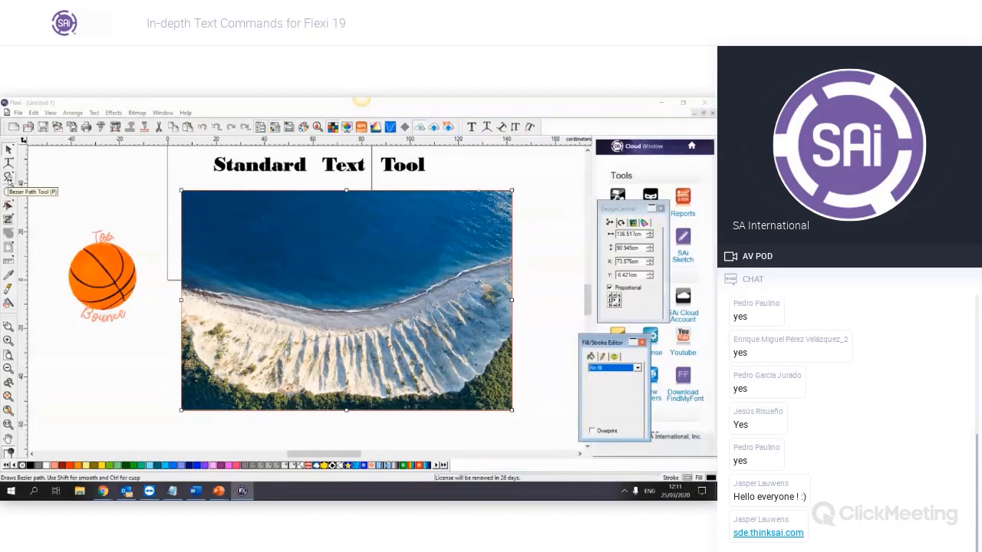
Draw a Bezier path following the curve of the shoreline across the seashore photo, then activate the text tool
{"action": "left_click", "coordinate": [9, 178]}
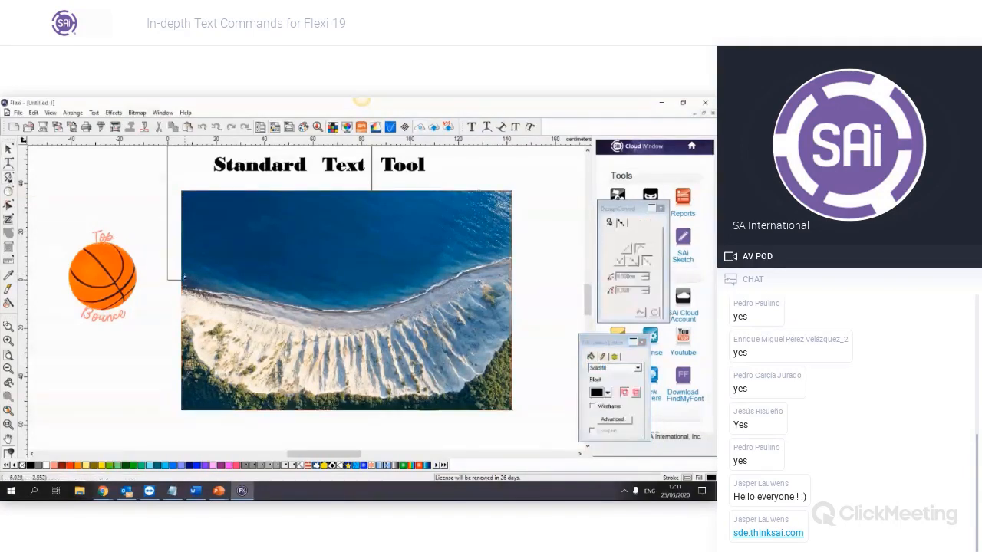
{"action": "left_click", "coordinate": [380, 295]}
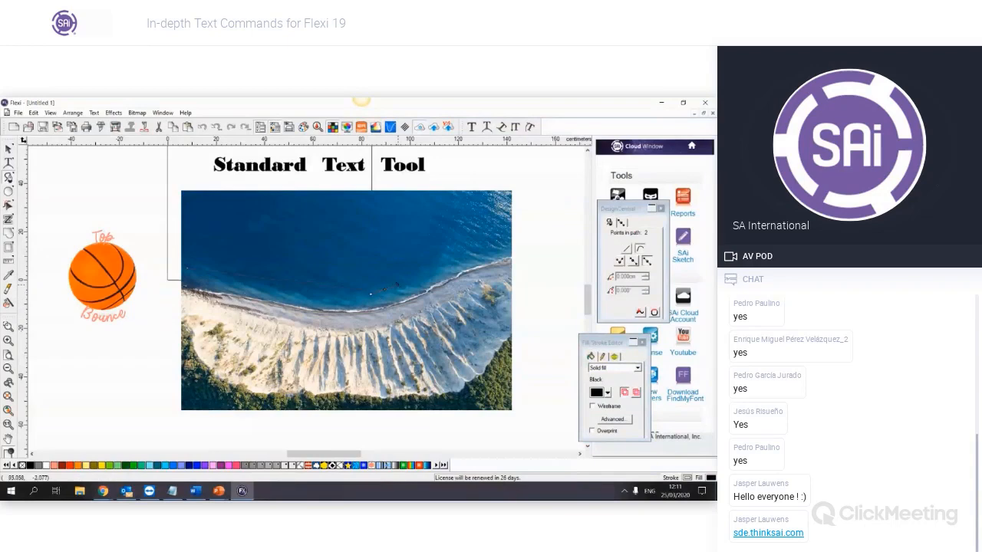
{"action": "left_click", "coordinate": [483, 244]}
{"action": "left_click", "coordinate": [9, 164]}
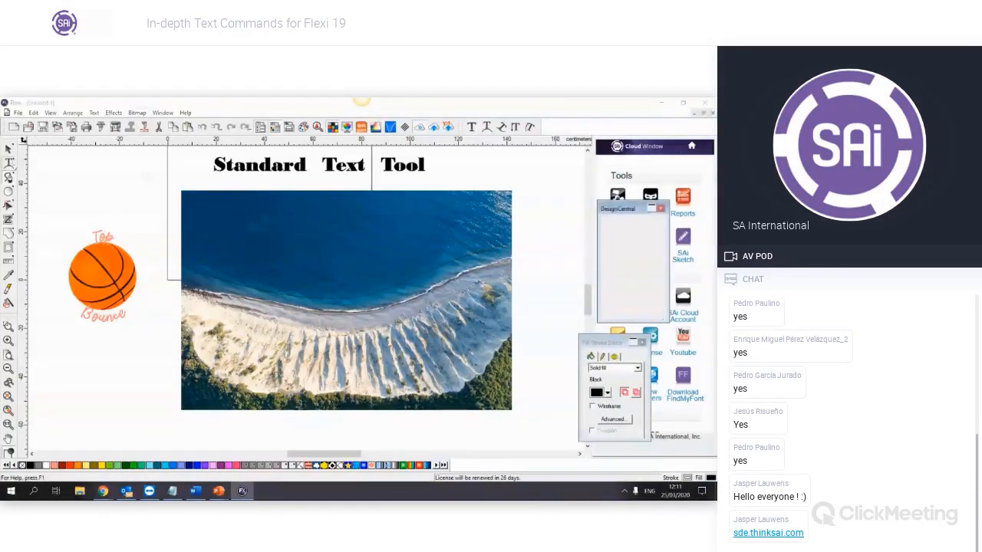
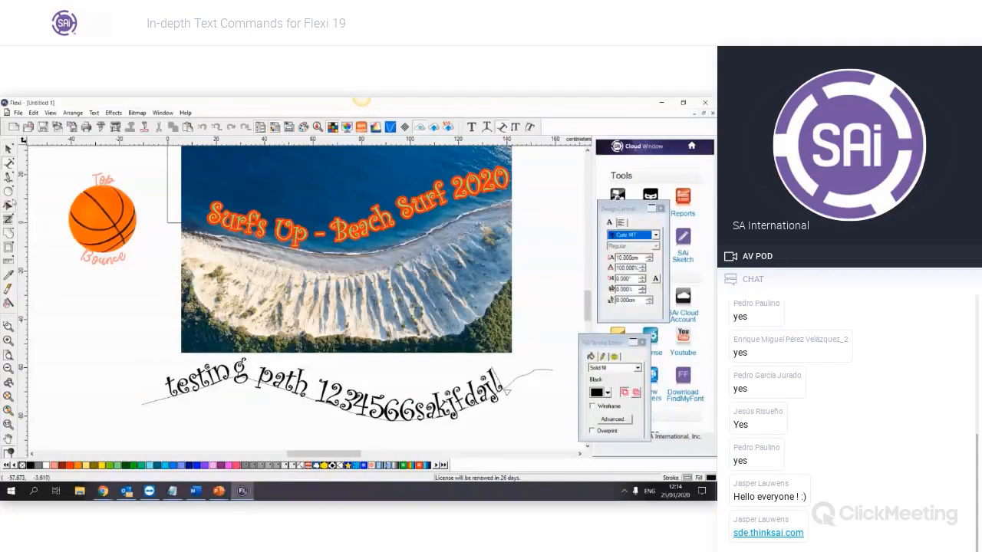
Delete the "testing path" practice text below the seashore photo
{"action": "left_click", "coordinate": [9, 148]}
{"action": "left_click", "coordinate": [173, 412]}
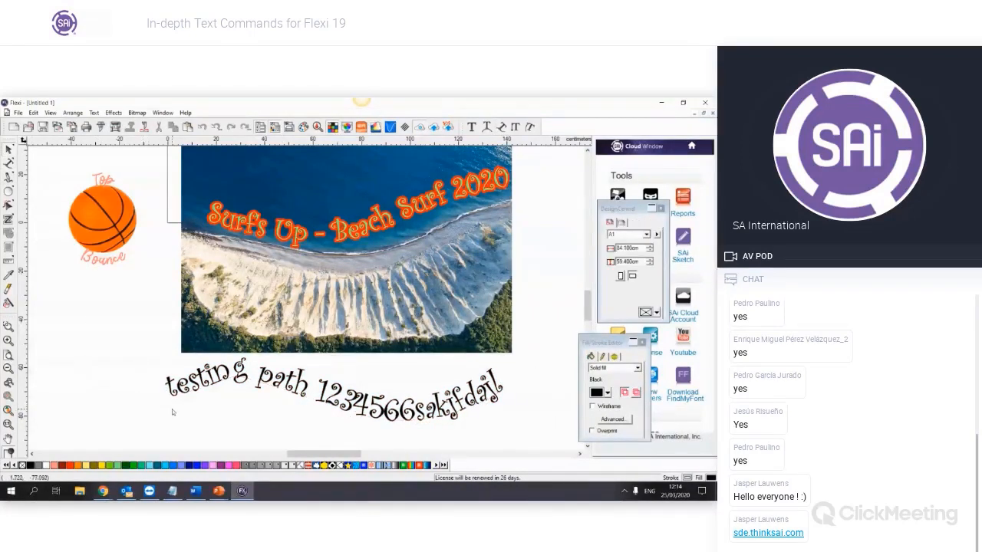
{"action": "left_click", "coordinate": [411, 405]}
{"action": "left_click_drag", "start_coordinate": [414, 406], "coordinate": [256, 419]}
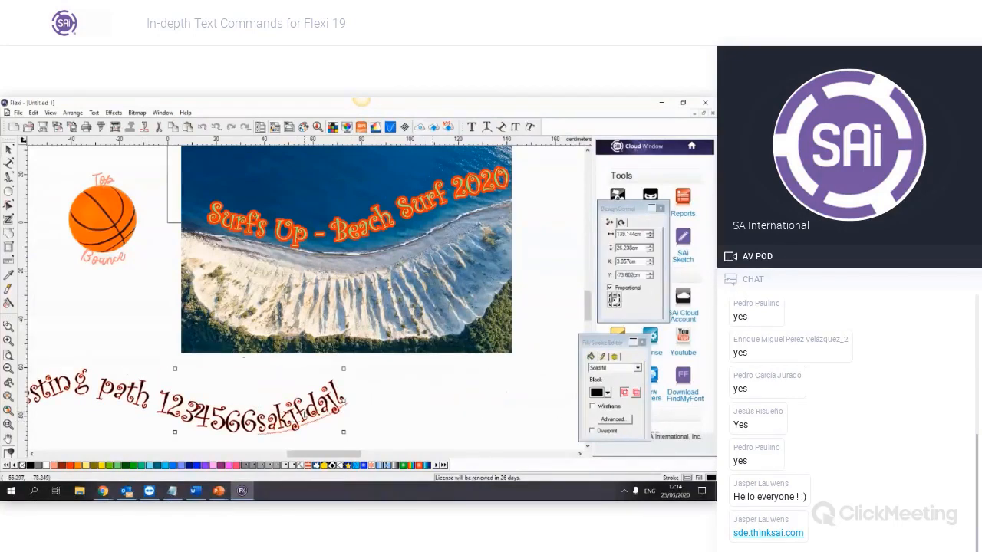
{"action": "key", "text": "Delete"}
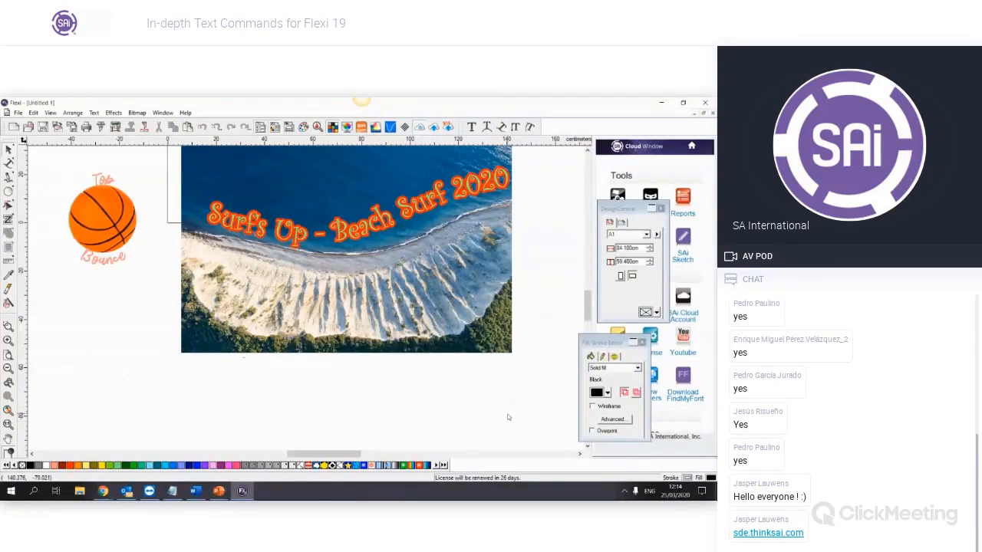
Add vertical text reading "testing 123" below the seashore photo with the Vertical Text tool
{"action": "scroll", "coordinate": [467, 382], "scroll_direction": "up", "scroll_amount": 1}
{"action": "scroll", "coordinate": [466, 385], "scroll_direction": "down", "scroll_amount": 1}
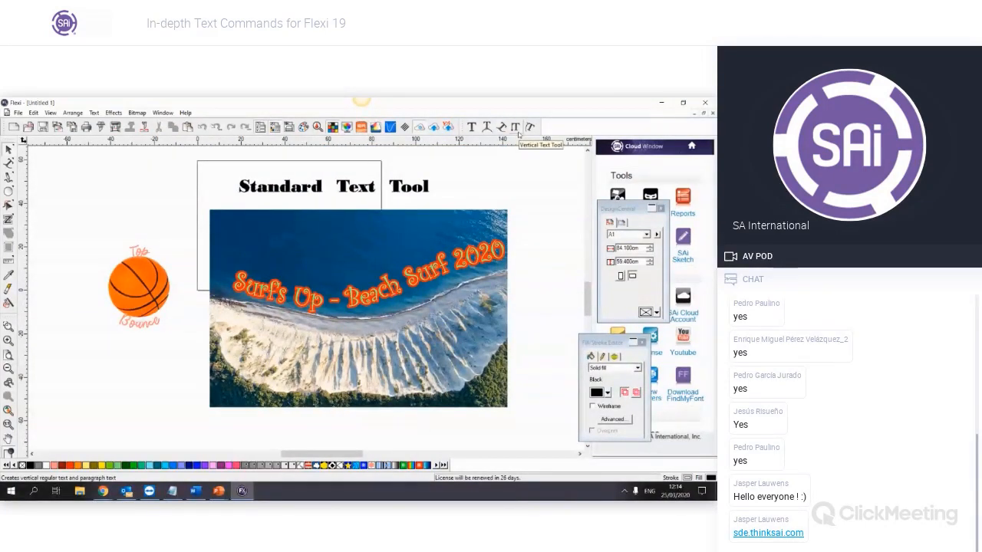
{"action": "left_click", "coordinate": [517, 129]}
{"action": "left_click", "coordinate": [519, 133]}
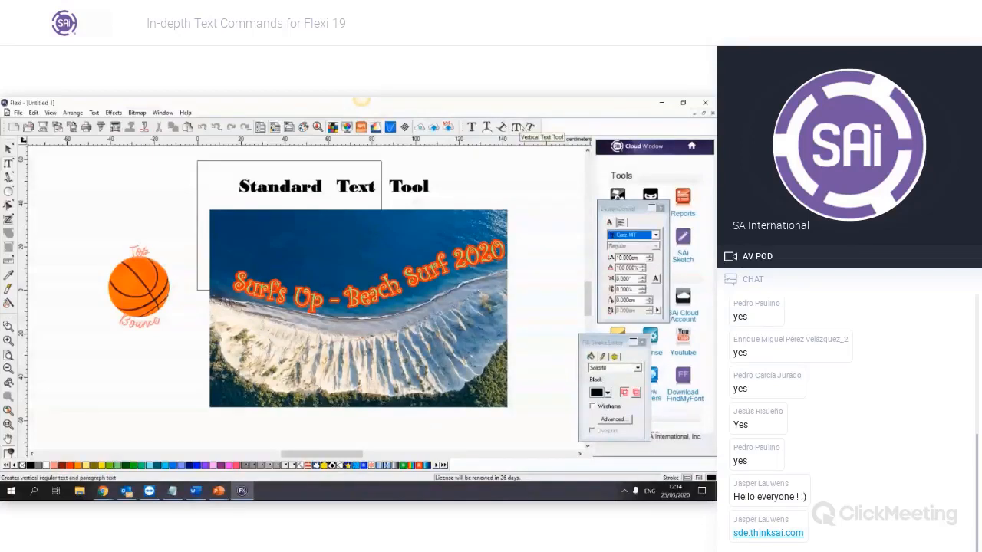
{"action": "scroll", "coordinate": [338, 290], "scroll_direction": "down", "scroll_amount": 1}
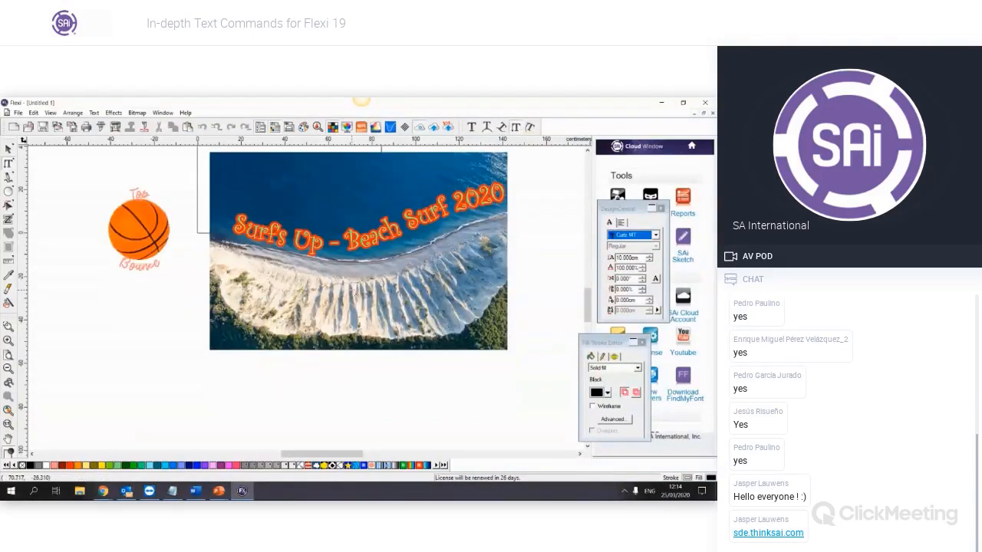
{"action": "scroll", "coordinate": [334, 289], "scroll_direction": "down", "scroll_amount": 1}
{"action": "left_click", "coordinate": [298, 399]}
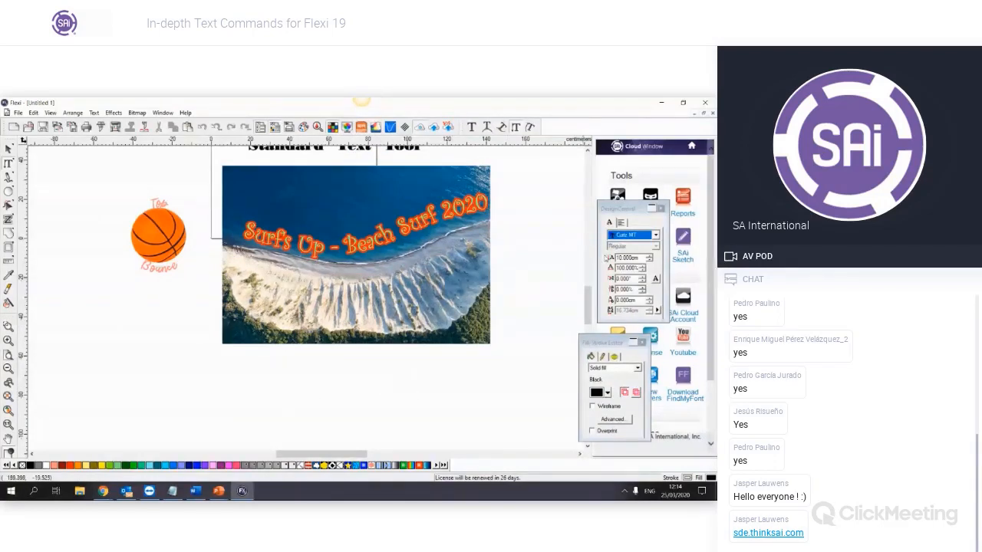
{"action": "type", "text": "testing 123"}
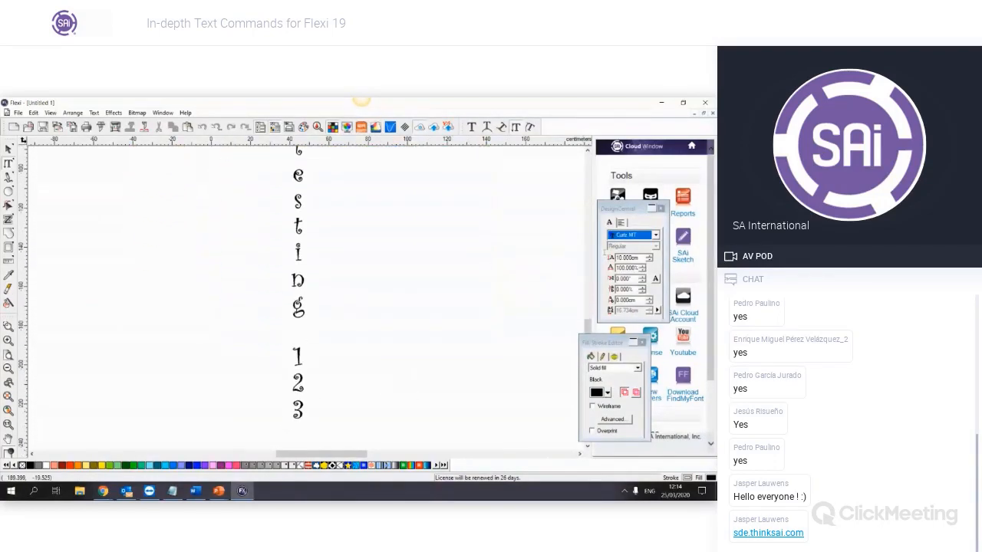
Erase all the characters of the vertical text "testing 123", keeping the text tool active
{"action": "key", "text": "BackSpace"}
{"action": "key", "text": "BackSpace"}
{"action": "key", "text": "BackSpace"}
{"action": "key", "text": "BackSpace"}
{"action": "key", "text": "BackSpace"}
{"action": "key", "text": "BackSpace"}
{"action": "key", "text": "BackSpace"}
{"action": "key", "text": "BackSpace"}
{"action": "key", "text": "BackSpace"}
{"action": "key", "text": "BackSpace"}
{"action": "key", "text": "BackSpace"}
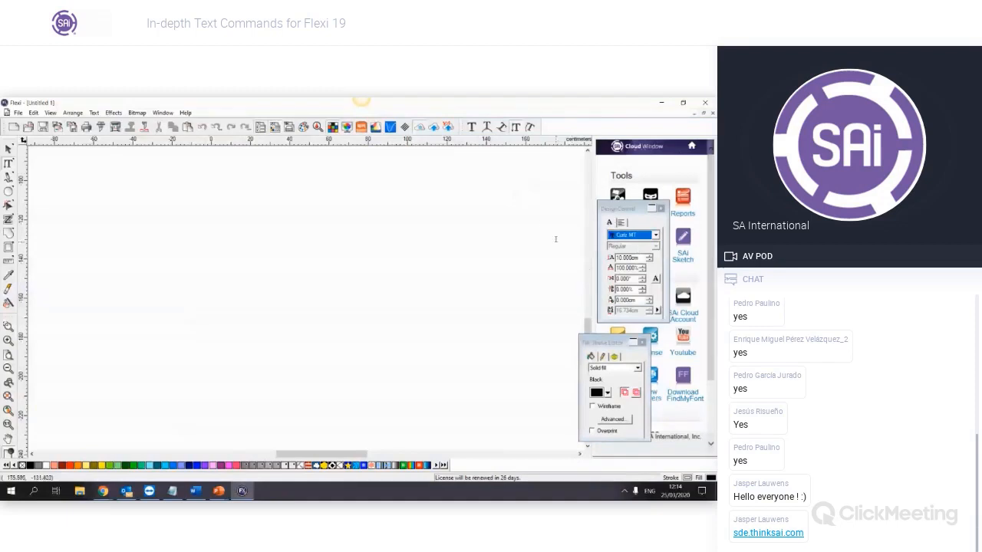
Add vertical text reading "Sky Scraper Signs" in the Droid Sans Fallback font below the seashore photo
{"action": "left_click", "coordinate": [635, 234]}
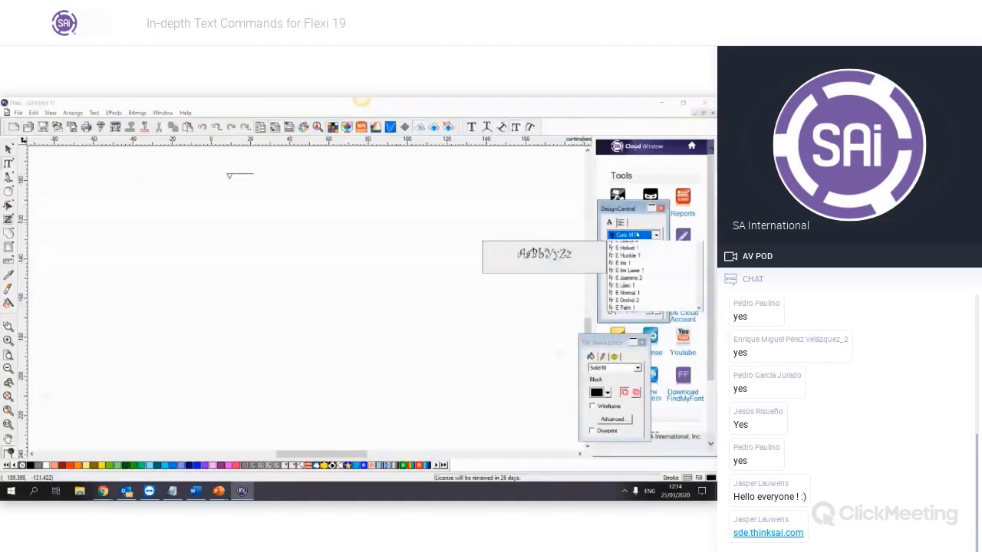
{"action": "left_click", "coordinate": [650, 259]}
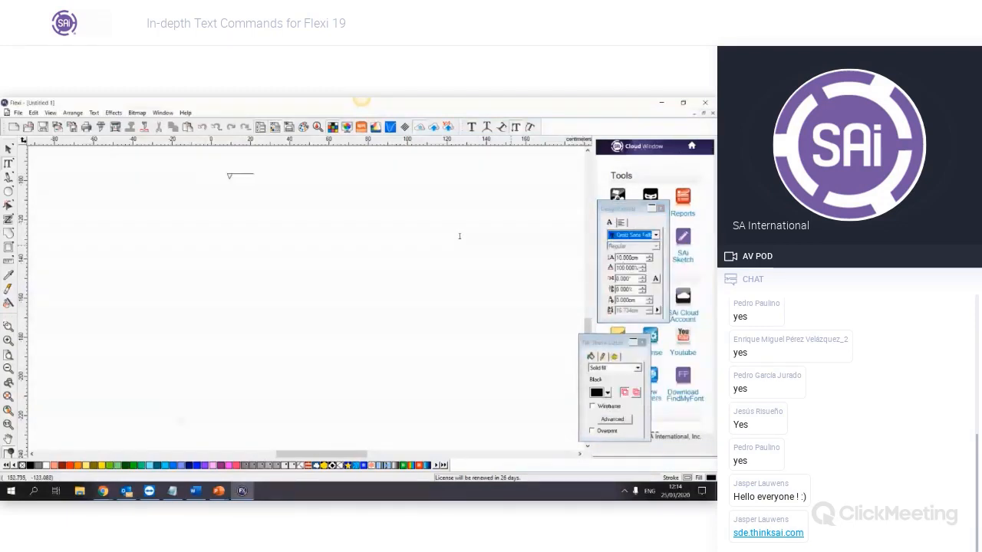
{"action": "type", "text": "Sk"}
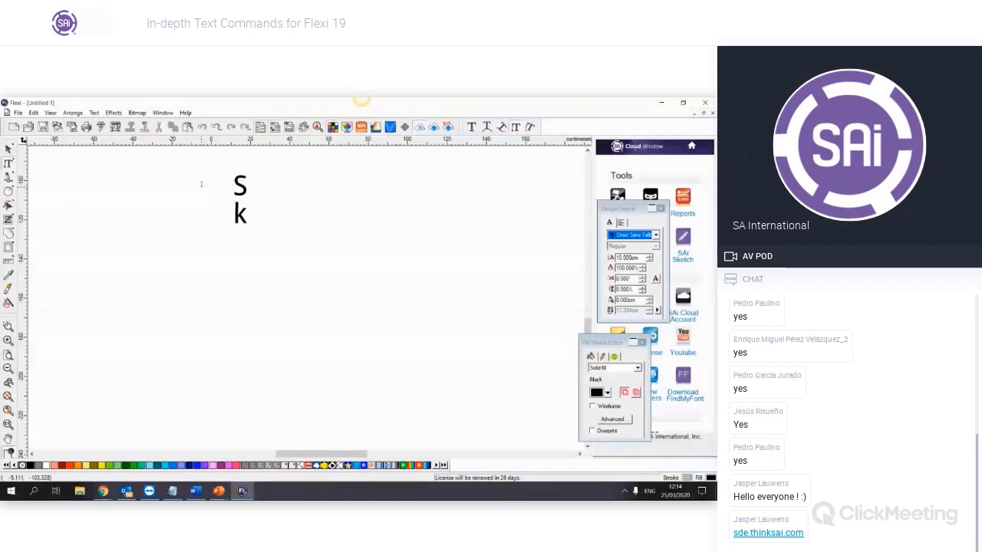
{"action": "type", "text": "y Scrap"}
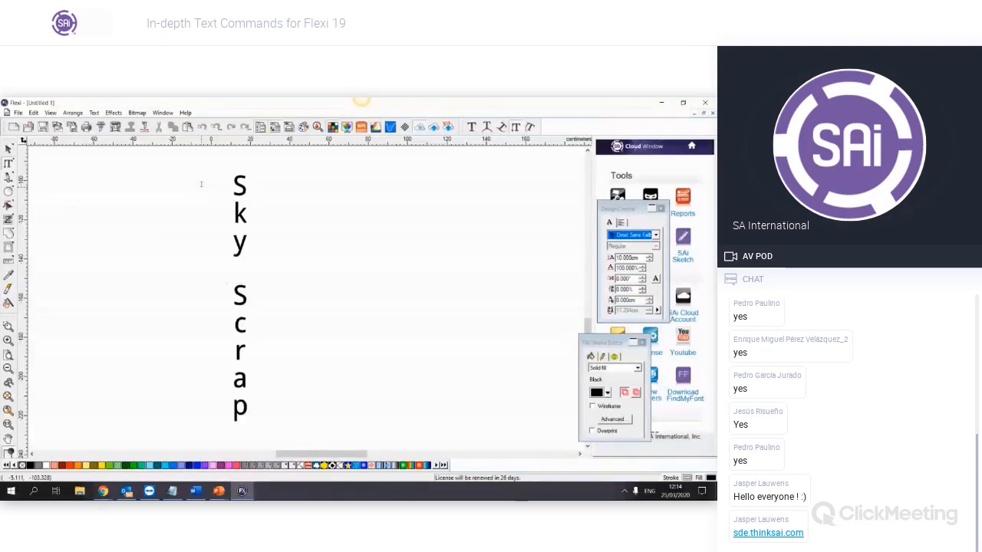
{"action": "type", "text": "er Signs"}
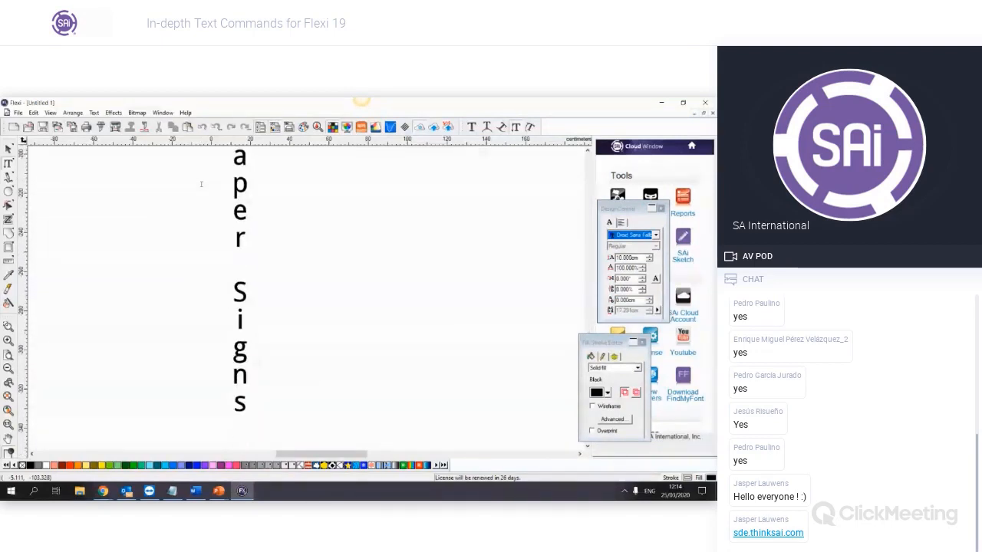
{"action": "scroll", "coordinate": [295, 260], "scroll_direction": "down", "scroll_amount": 7}
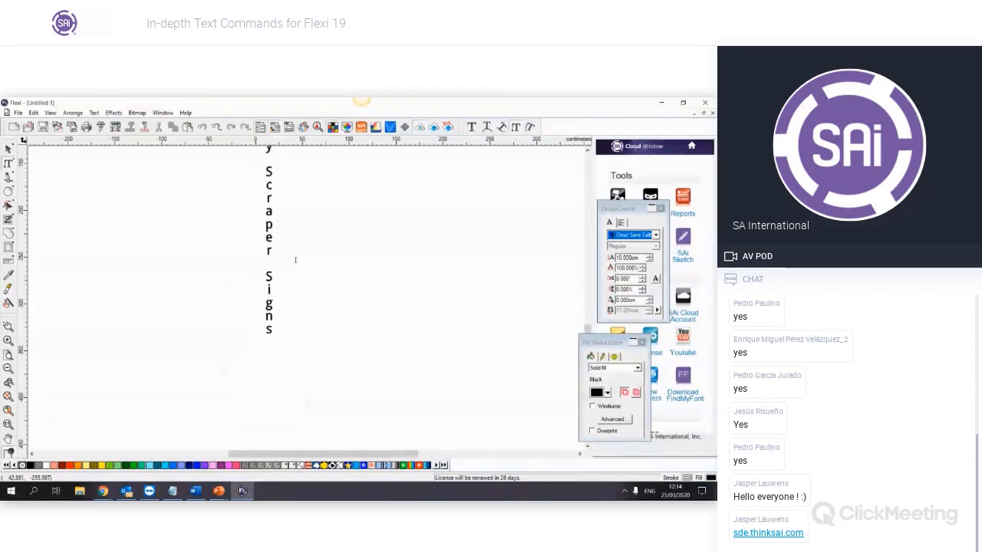
{"action": "scroll", "coordinate": [295, 260], "scroll_direction": "up", "scroll_amount": 1}
{"action": "scroll", "coordinate": [296, 260], "scroll_direction": "up", "scroll_amount": 1}
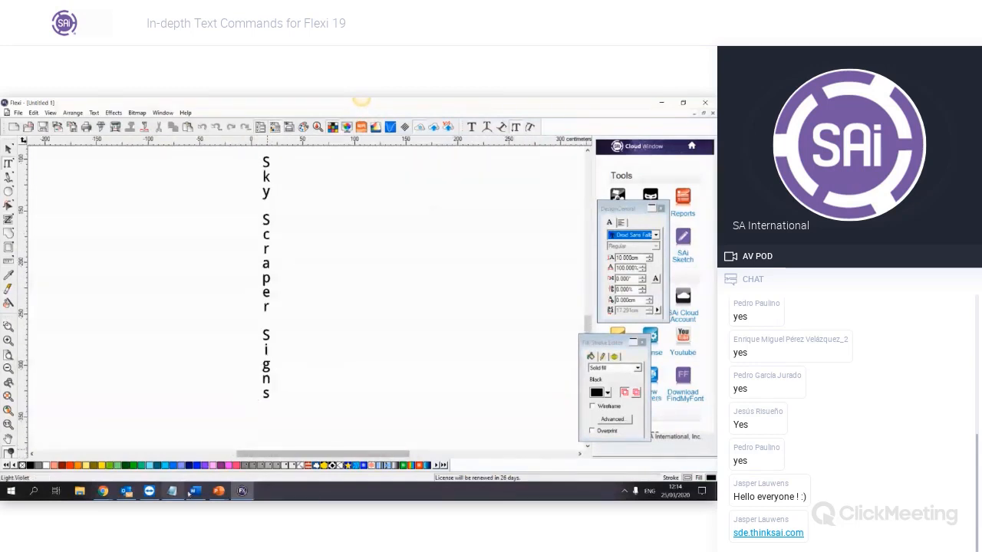
Switch to the Flexi Sign Design Elements site in Chrome, search its photos for "Cityscape" and download the Eiffel Tower picture
{"action": "mouse_move", "coordinate": [103, 491]}
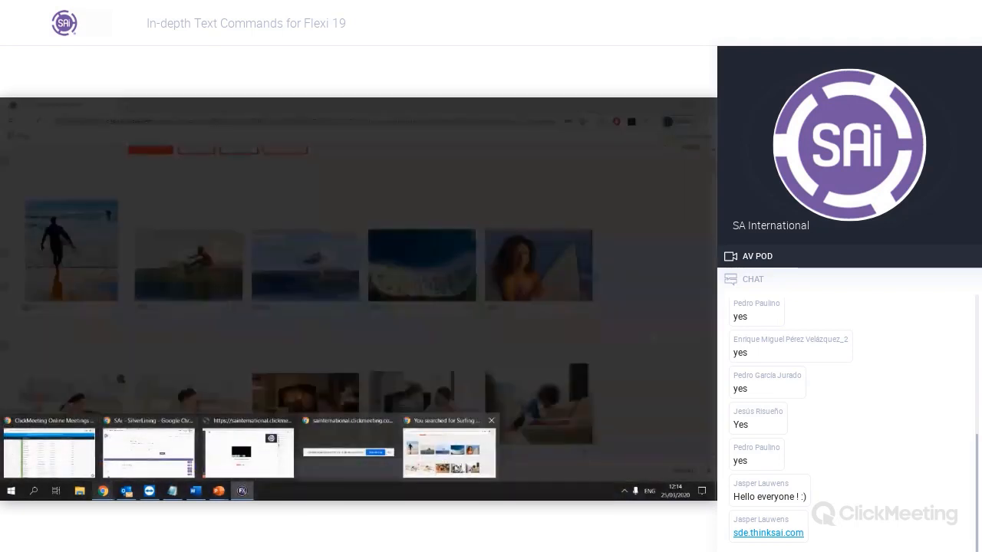
{"action": "left_click", "coordinate": [449, 453]}
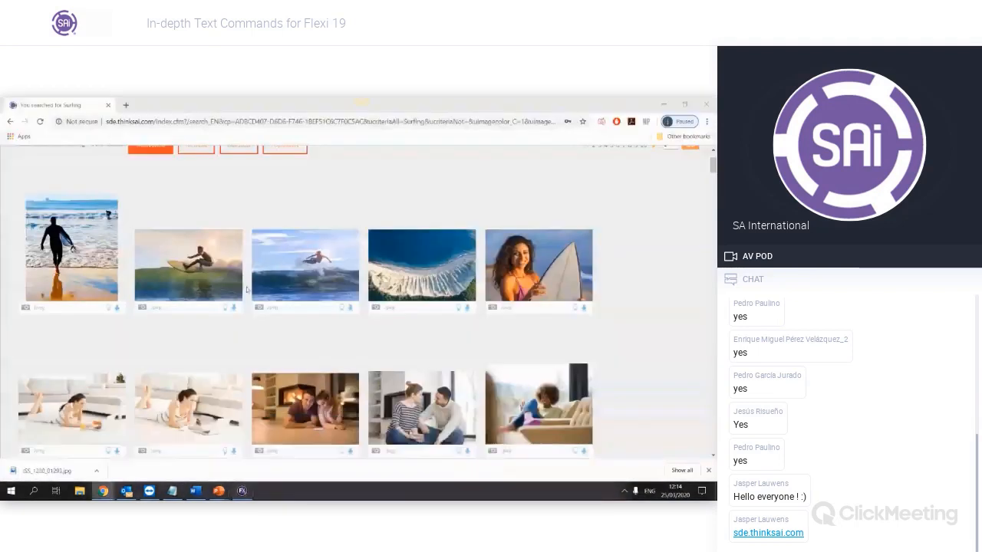
{"action": "scroll", "coordinate": [226, 197], "scroll_direction": "up", "scroll_amount": 2}
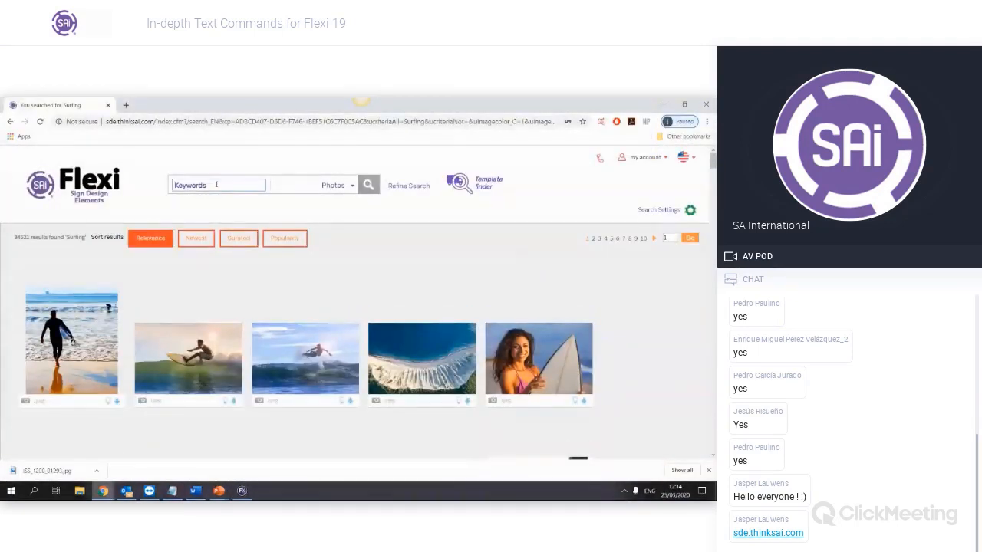
{"action": "left_click", "coordinate": [216, 185]}
{"action": "type", "text": "Cit"}
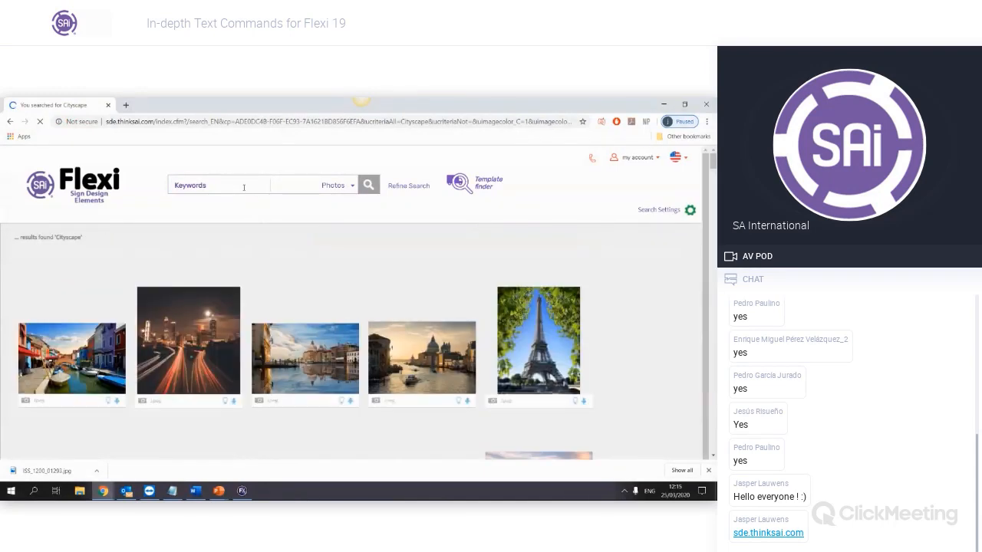
{"action": "left_click", "coordinate": [530, 332]}
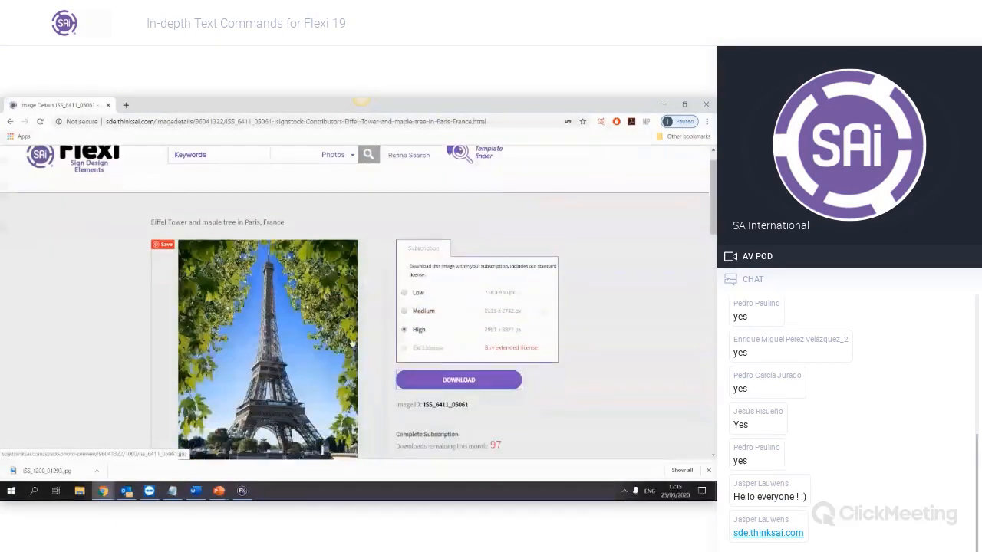
{"action": "scroll", "coordinate": [352, 343], "scroll_direction": "down", "scroll_amount": 1}
Switch back to Flexi, import ISS_6411_05061.jpg and enlarge the picture to about 200 cm wide beside the vertical text
{"action": "left_click", "coordinate": [242, 491]}
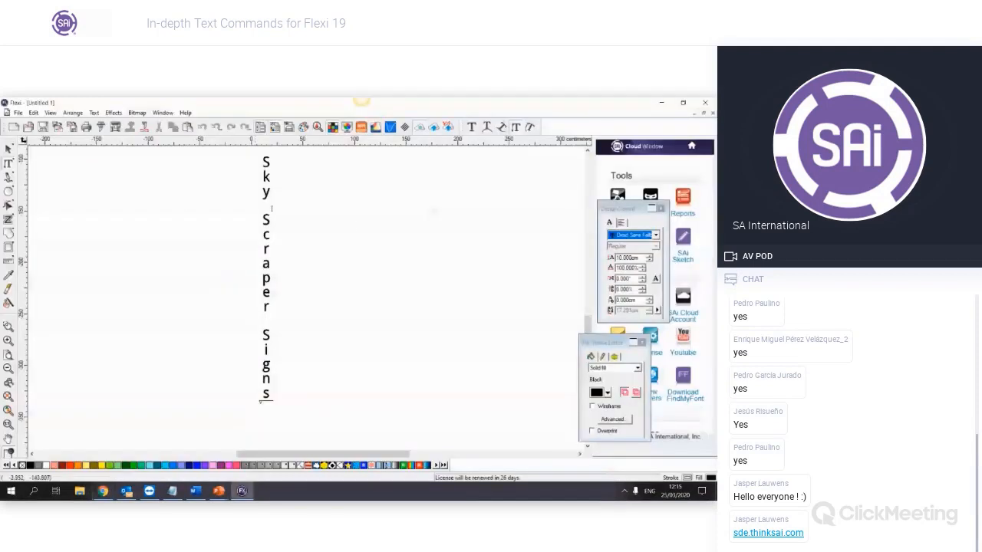
{"action": "left_click", "coordinate": [58, 128]}
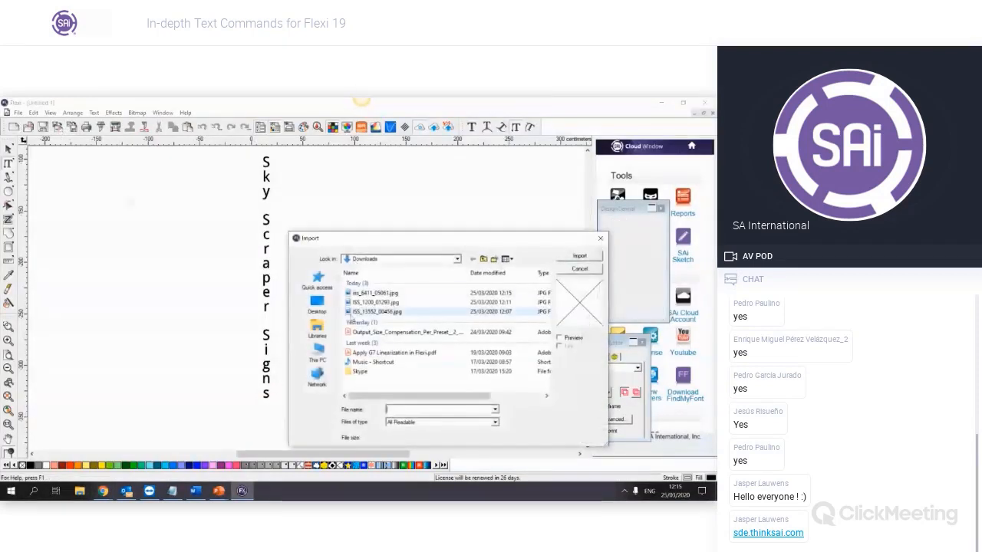
{"action": "double_click", "coordinate": [394, 292]}
{"action": "left_click", "coordinate": [395, 280]}
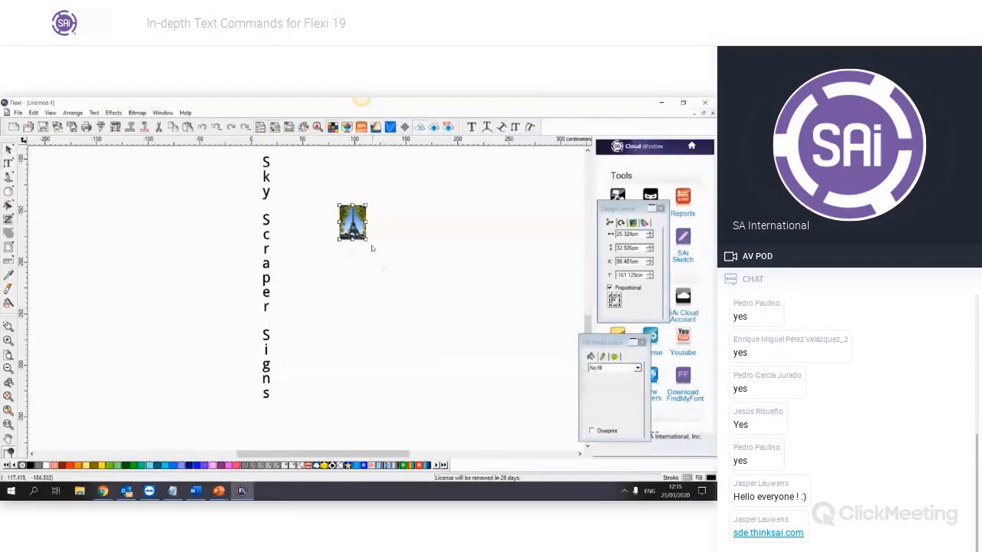
{"action": "left_click_drag", "start_coordinate": [367, 241], "coordinate": [549, 451]}
{"action": "left_click_drag", "start_coordinate": [428, 353], "coordinate": [401, 284]}
Delete the vertical text "Sky Scraper Signs" beside the Eiffel Tower photo
{"action": "left_click", "coordinate": [268, 273]}
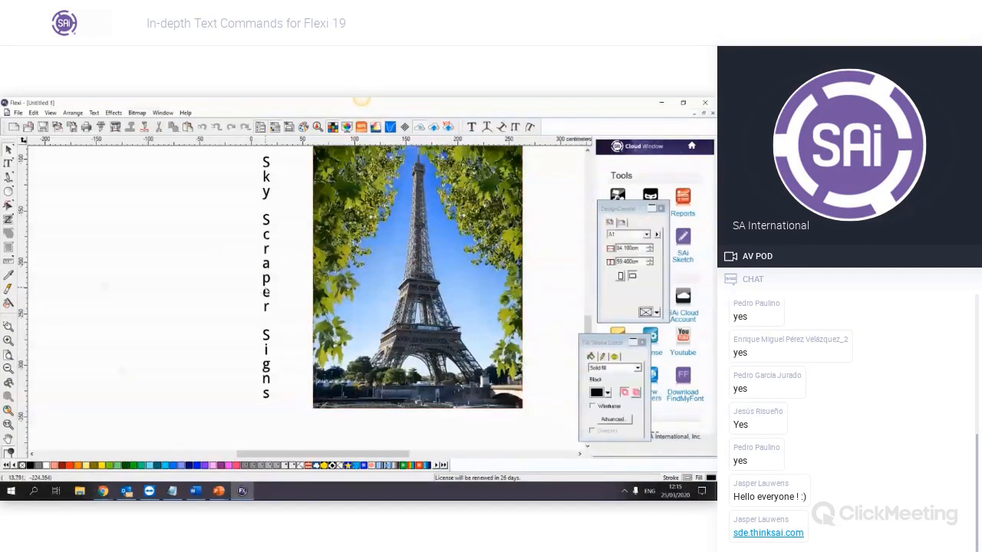
{"action": "left_click", "coordinate": [267, 280]}
{"action": "key", "text": "Delete"}
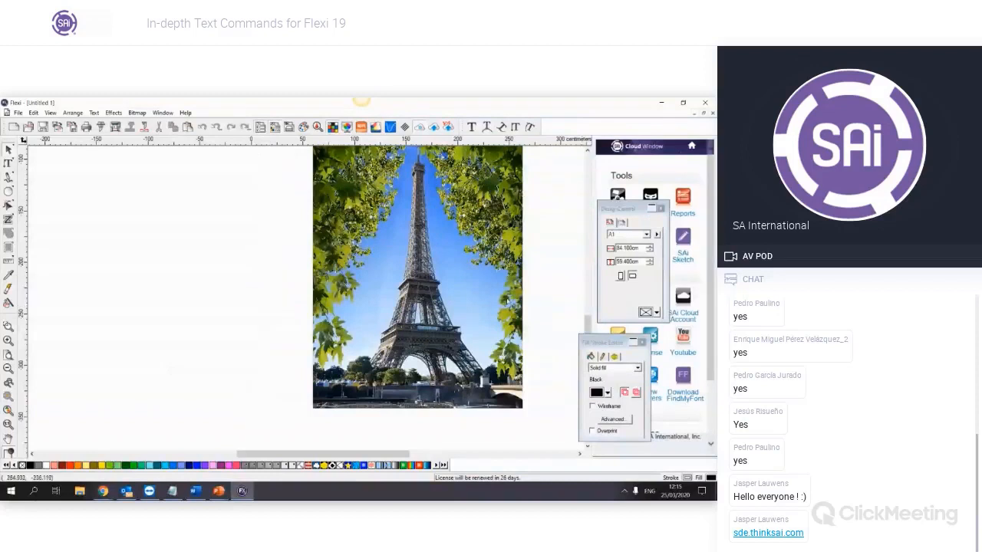
Add vertical text reading "Paris 2020" in the E Cursive 1 font on the photo, alongside the Eiffel Tower
{"action": "left_click", "coordinate": [9, 163]}
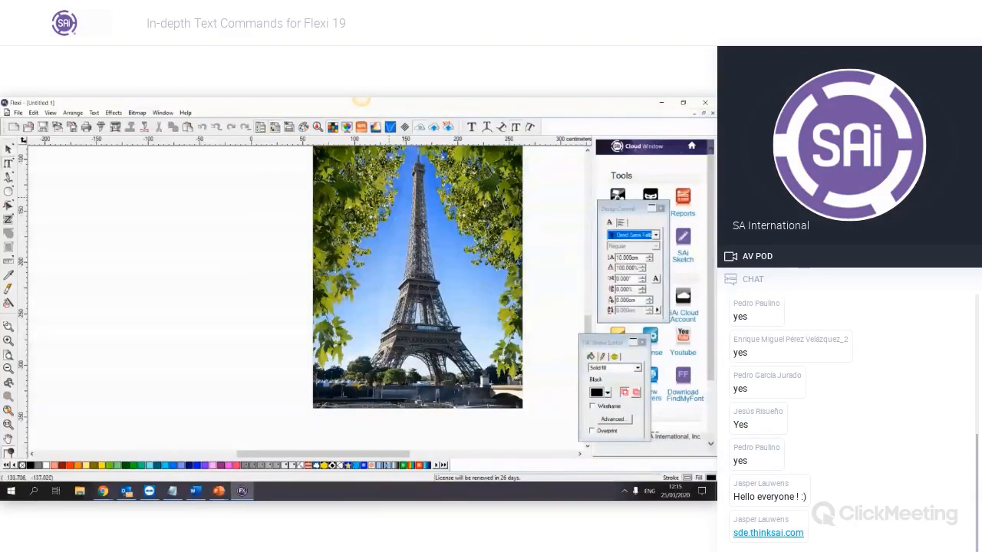
{"action": "left_click", "coordinate": [656, 235]}
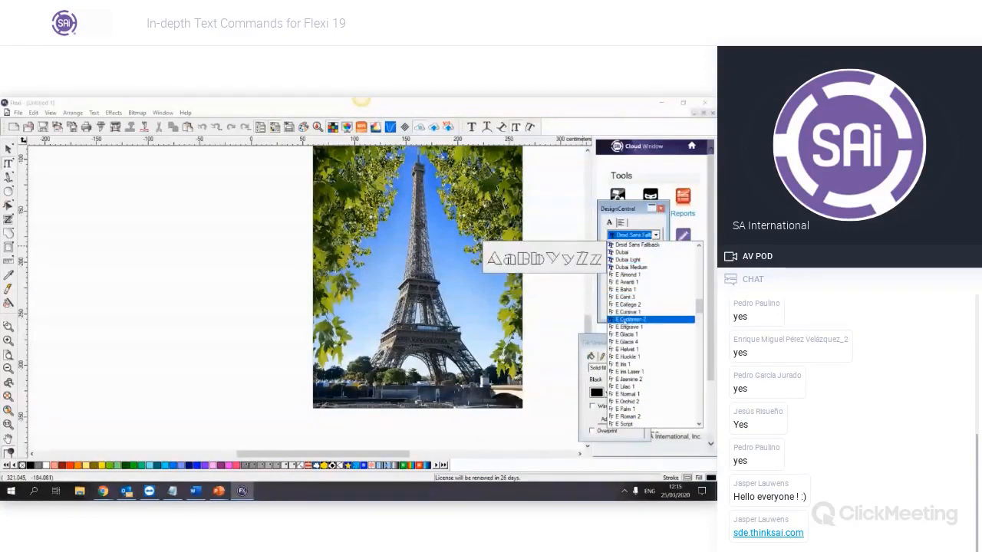
{"action": "left_click", "coordinate": [625, 313]}
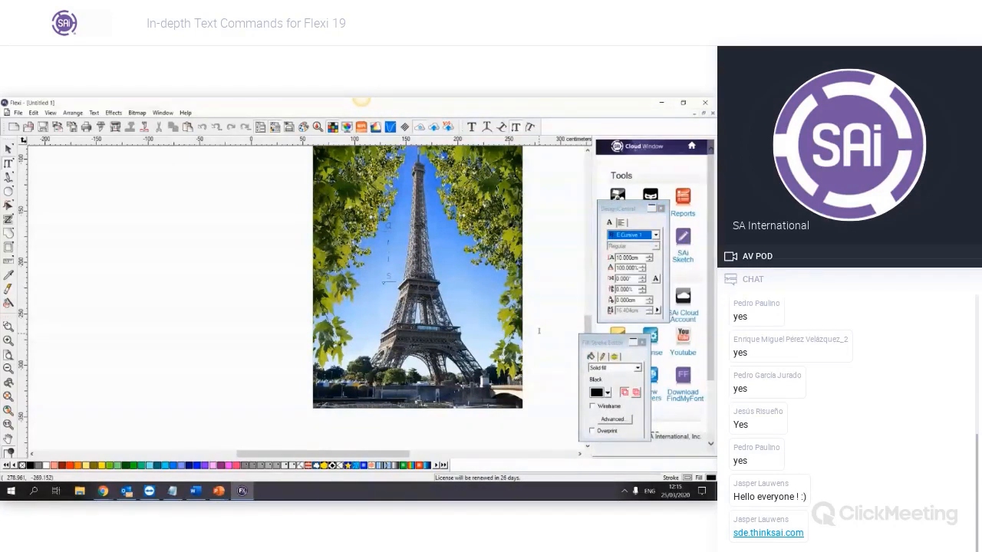
{"action": "type", "text": "2"}
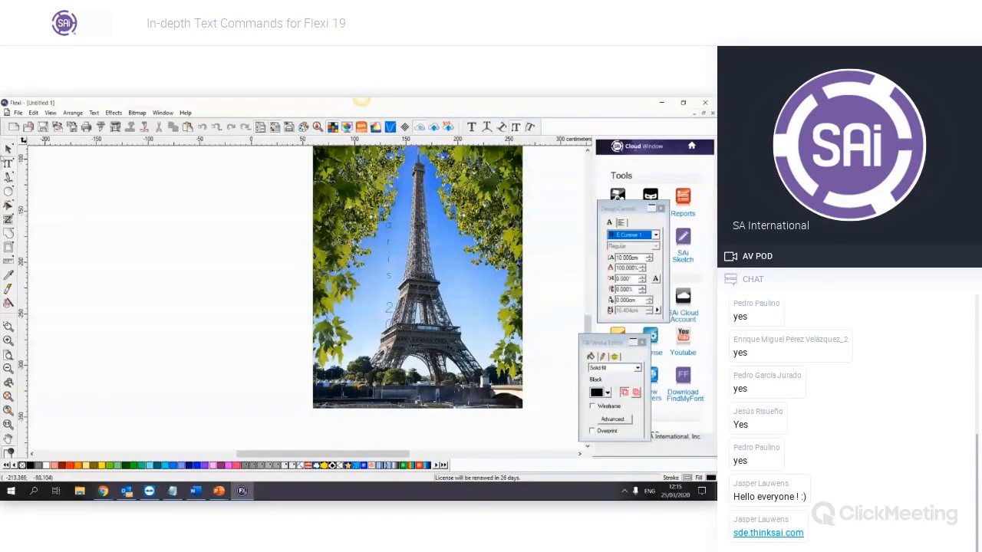
Select the vertical text "Paris 2020" and set its solid fill colour to White
{"action": "left_click", "coordinate": [8, 149]}
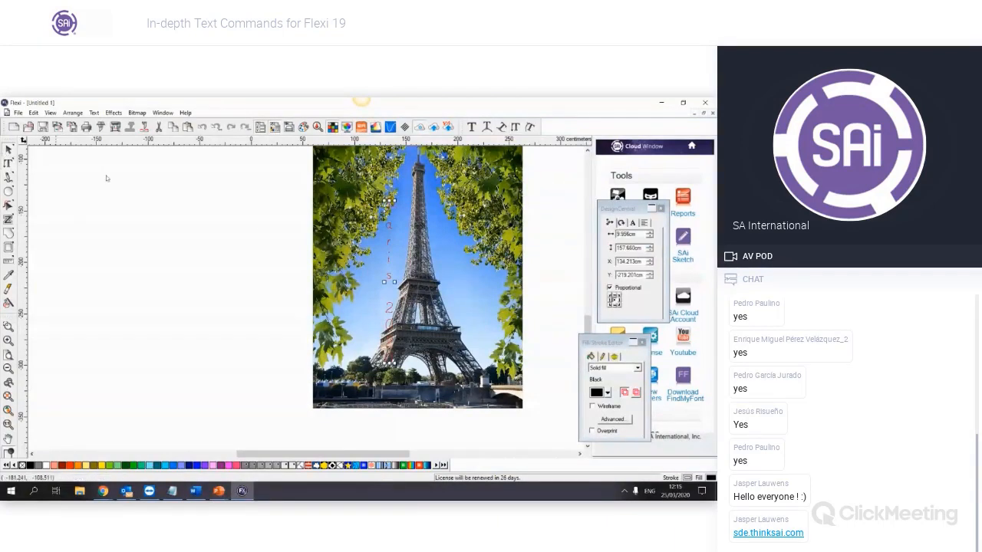
{"action": "left_click", "coordinate": [606, 392]}
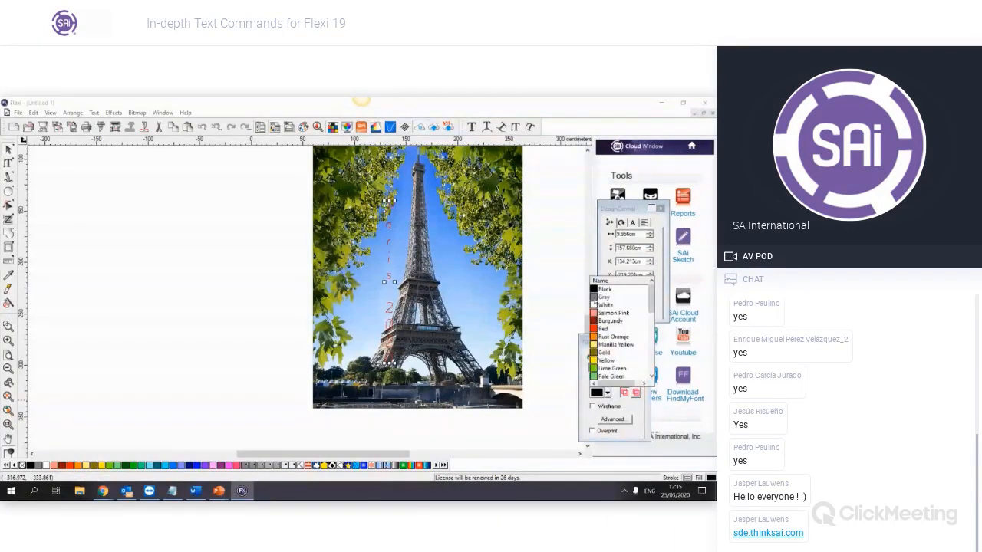
{"action": "left_click", "coordinate": [605, 305]}
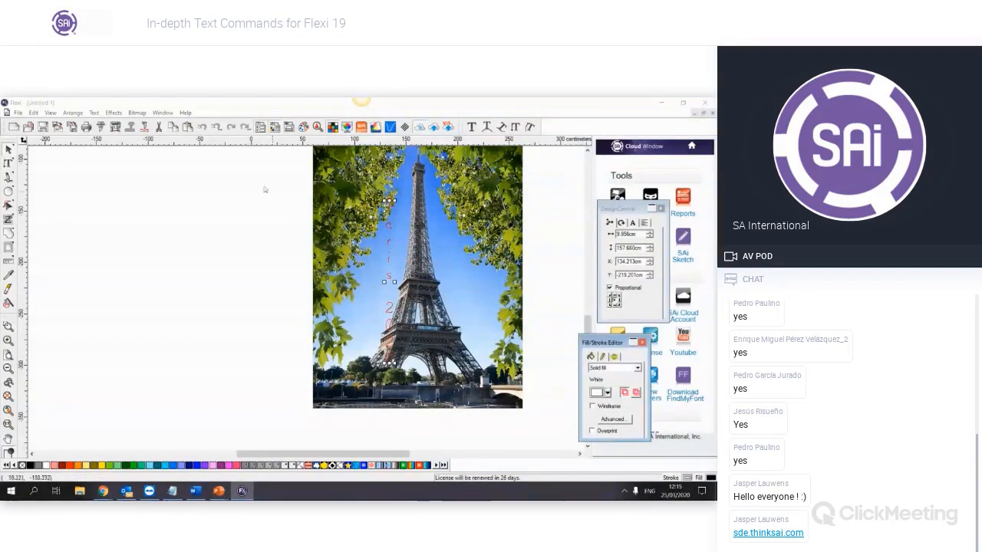
Apply a red Outline effect with a 0.500 cm offset to the vertical text "Paris 2020", keeping the original
{"action": "left_click", "coordinate": [113, 113]}
{"action": "left_click", "coordinate": [132, 164]}
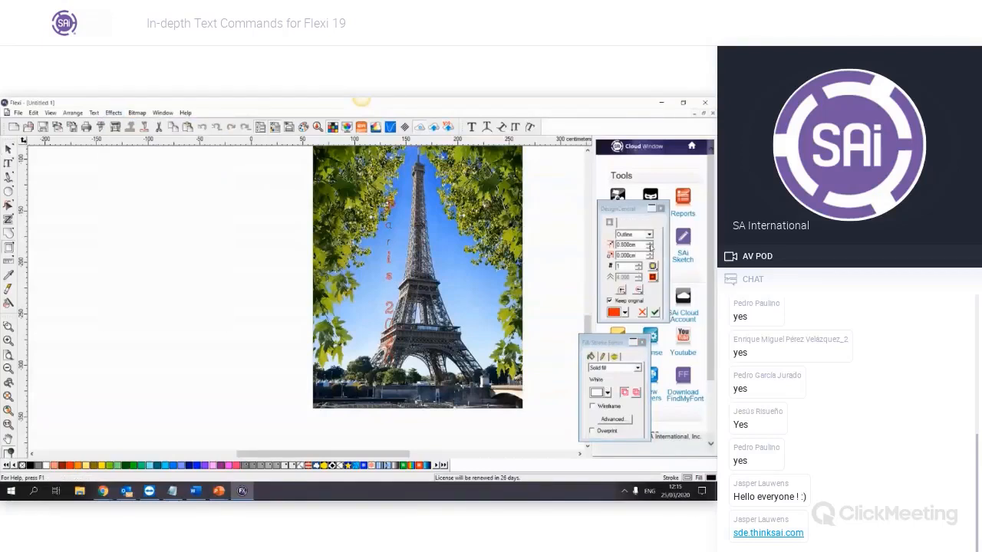
{"action": "left_click", "coordinate": [649, 248]}
{"action": "left_click", "coordinate": [649, 248]}
{"action": "left_click", "coordinate": [649, 247]}
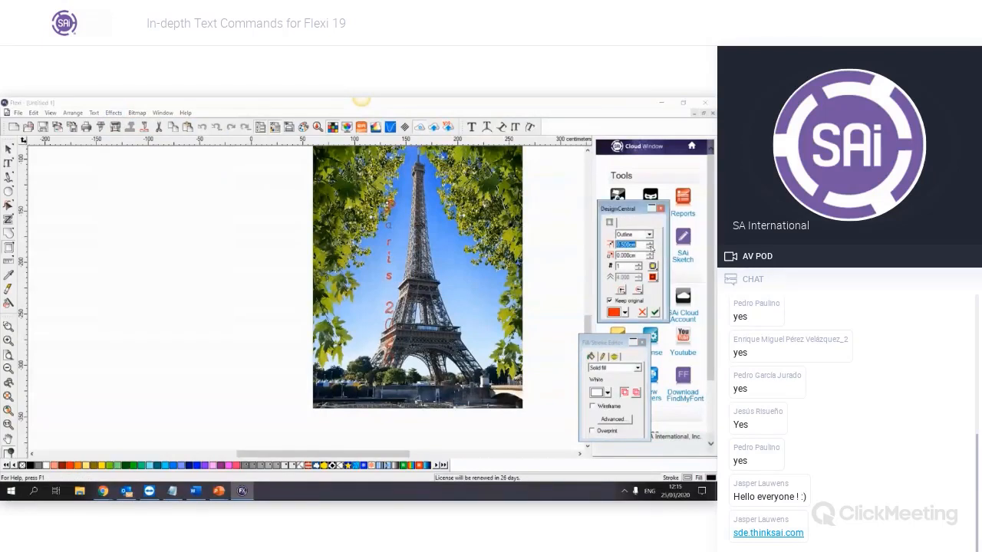
{"action": "left_click", "coordinate": [654, 312]}
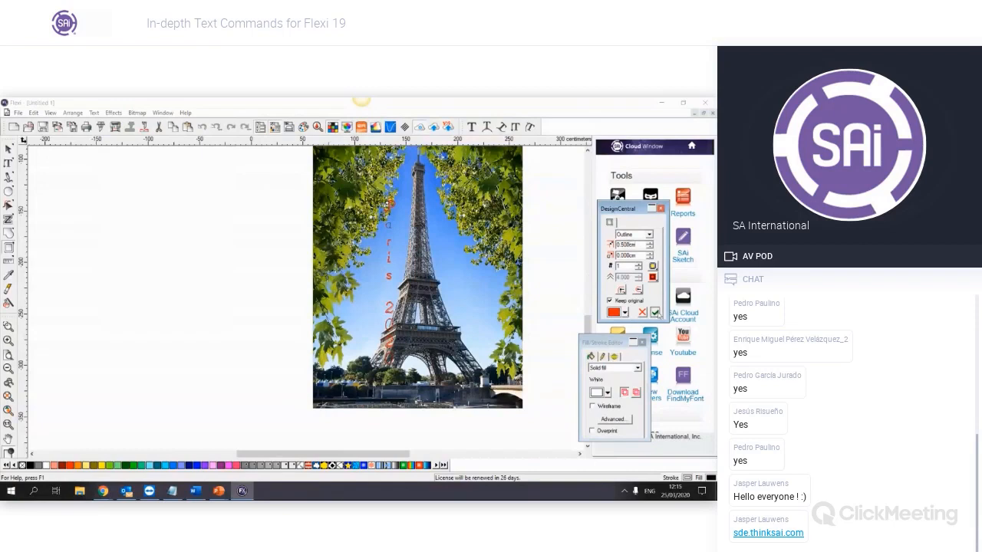
{"action": "left_click", "coordinate": [551, 305]}
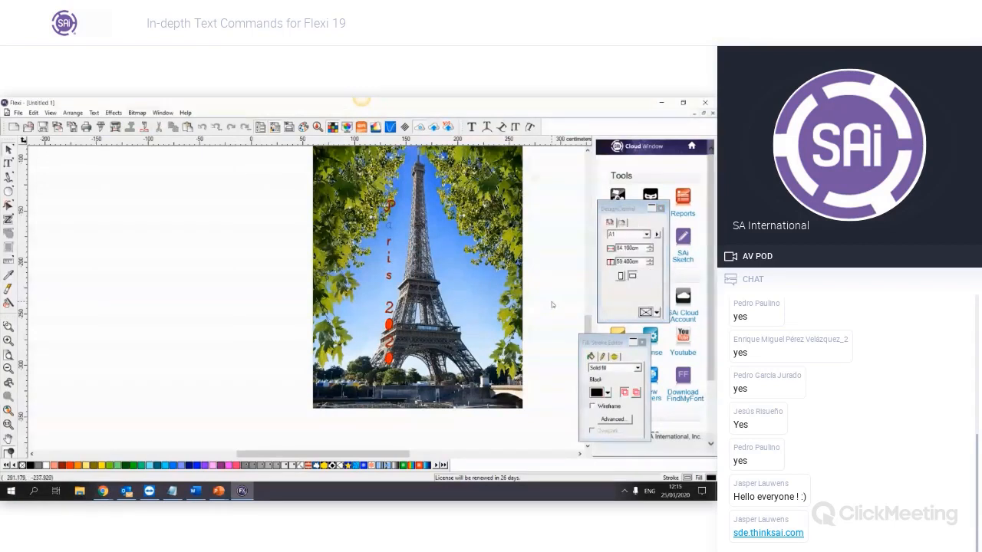
Undo the outline on "Paris 2020" and try the Outline effect again, leaving it without applying
{"action": "key", "text": "ctrl+z"}
{"action": "left_click", "coordinate": [113, 112]}
{"action": "left_click", "coordinate": [148, 156]}
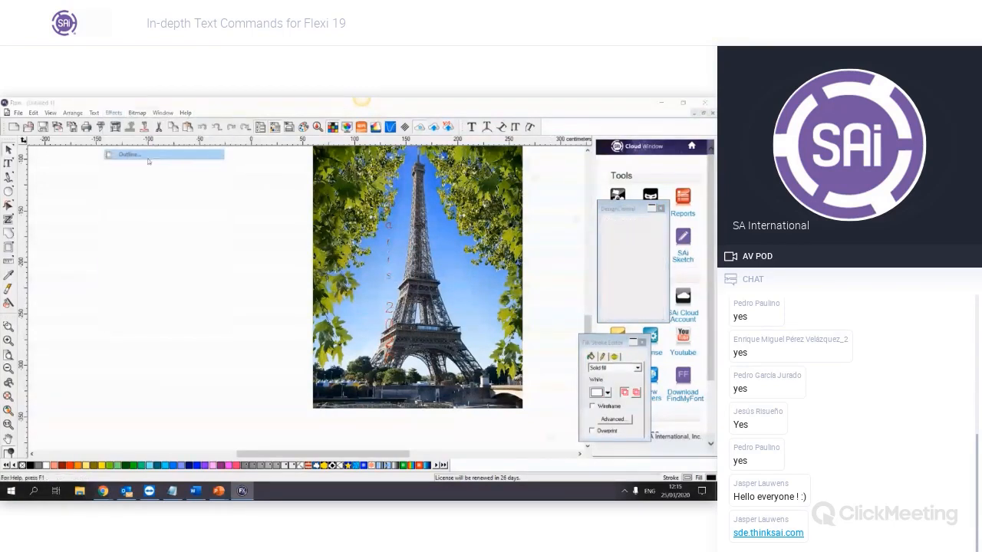
{"action": "left_click", "coordinate": [636, 234]}
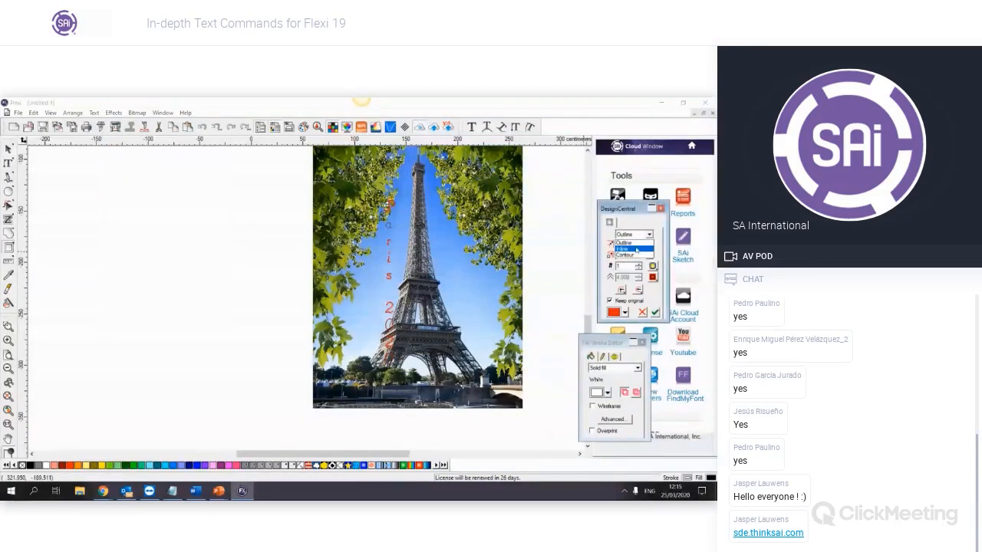
{"action": "left_click", "coordinate": [633, 243]}
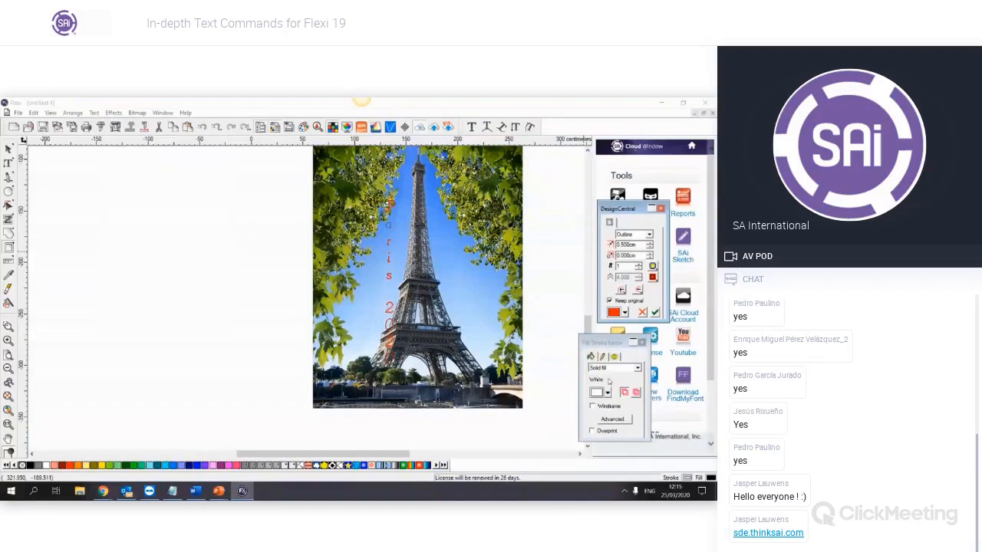
{"action": "left_click", "coordinate": [520, 284]}
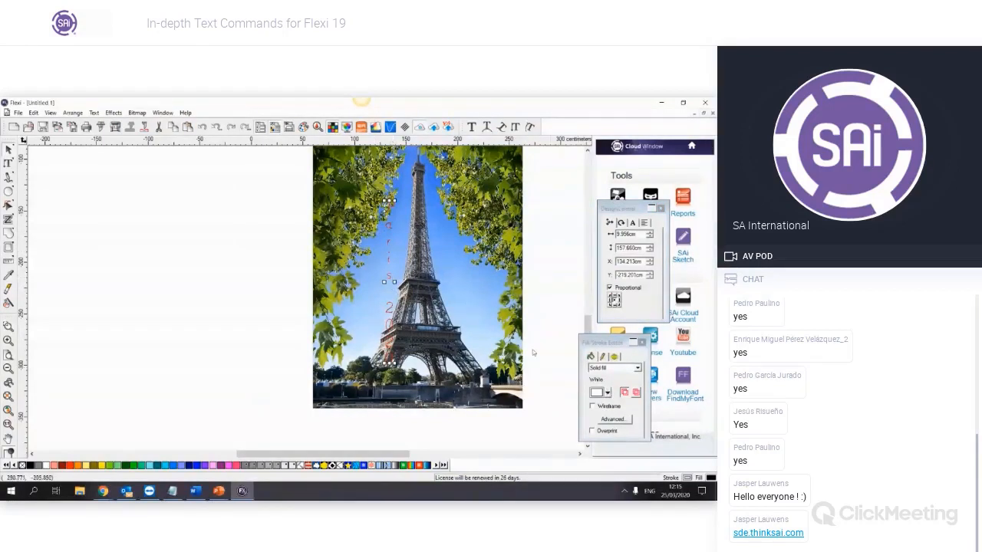
Rotate the vertical text "Paris 2020" to about 256° and move it to follow the Eiffel Tower's sloping edge
{"action": "left_click", "coordinate": [501, 296]}
{"action": "left_click", "coordinate": [393, 283]}
{"action": "left_click", "coordinate": [389, 322]}
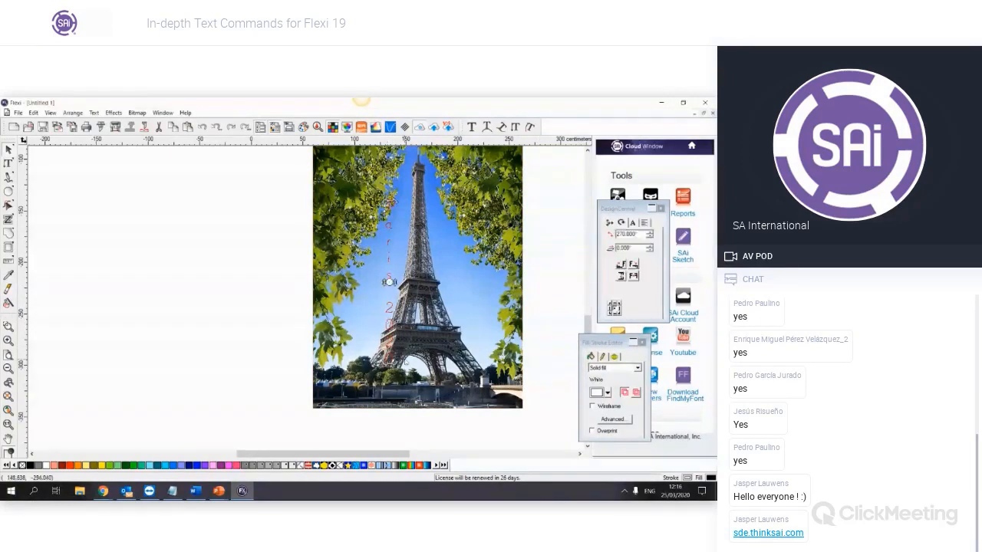
{"action": "left_click_drag", "start_coordinate": [397, 363], "coordinate": [377, 362]}
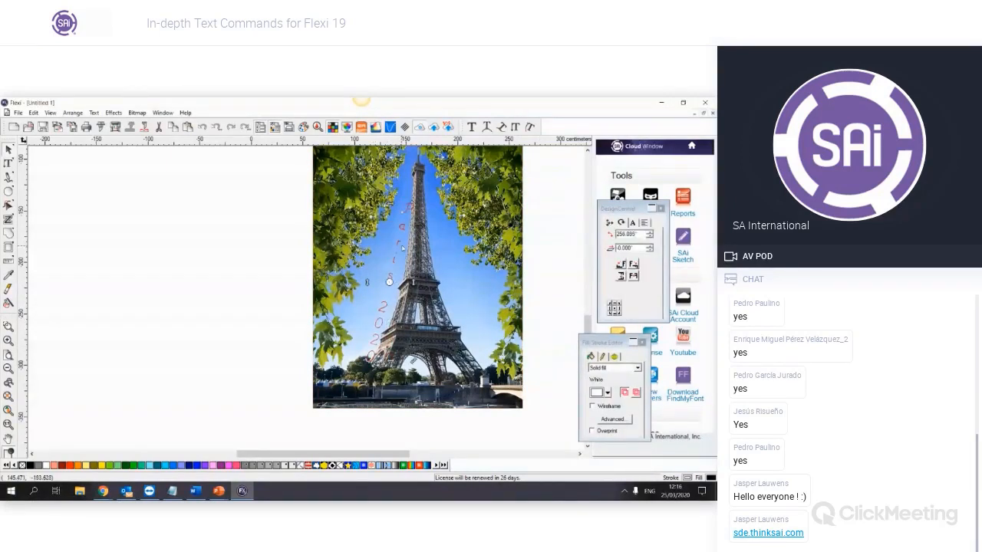
{"action": "left_click_drag", "start_coordinate": [408, 209], "coordinate": [405, 187]}
{"action": "left_click", "coordinate": [527, 249]}
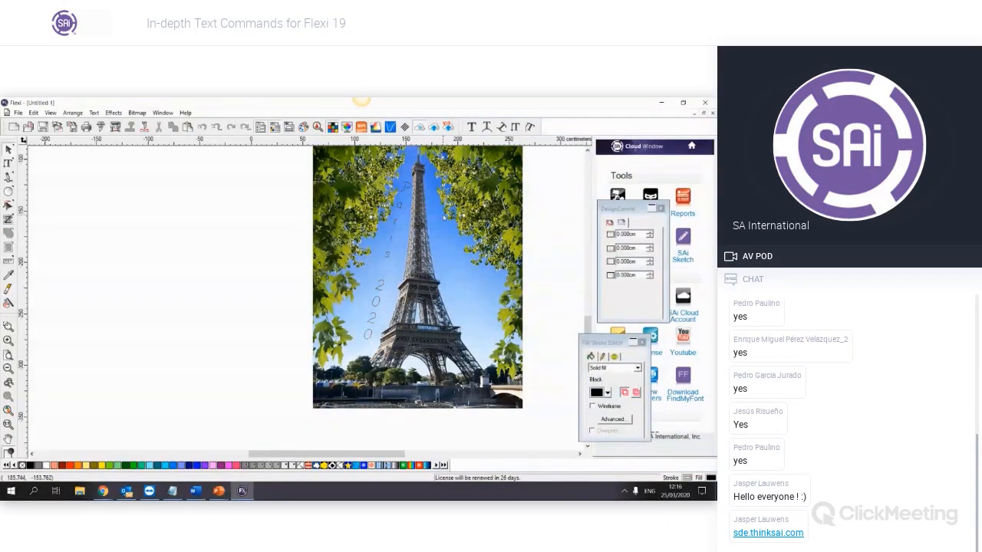
Create vertical text reading "test" in three columns in the empty area left of the Eiffel Tower photo
{"action": "scroll", "coordinate": [445, 303], "scroll_direction": "up", "scroll_amount": 4}
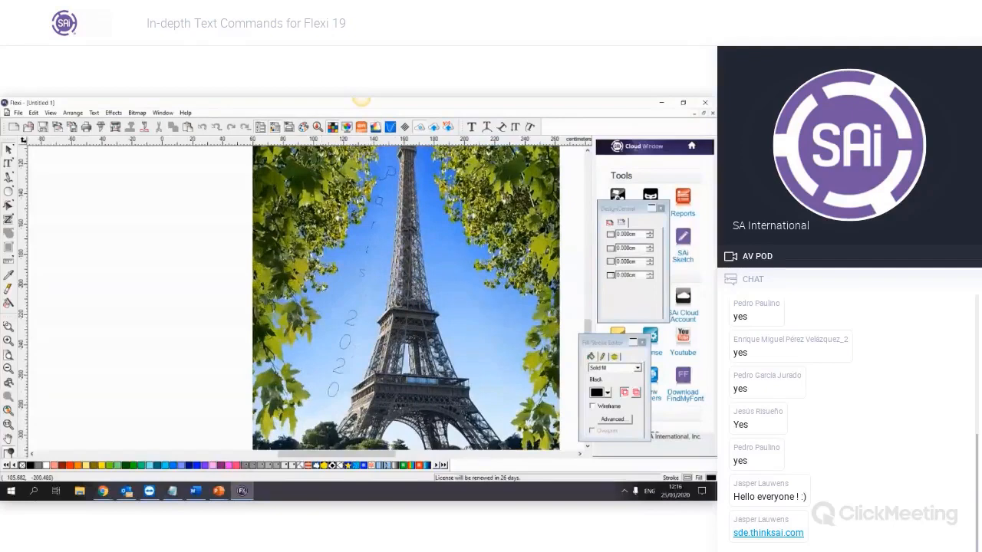
{"action": "scroll", "coordinate": [323, 288], "scroll_direction": "down", "scroll_amount": 2}
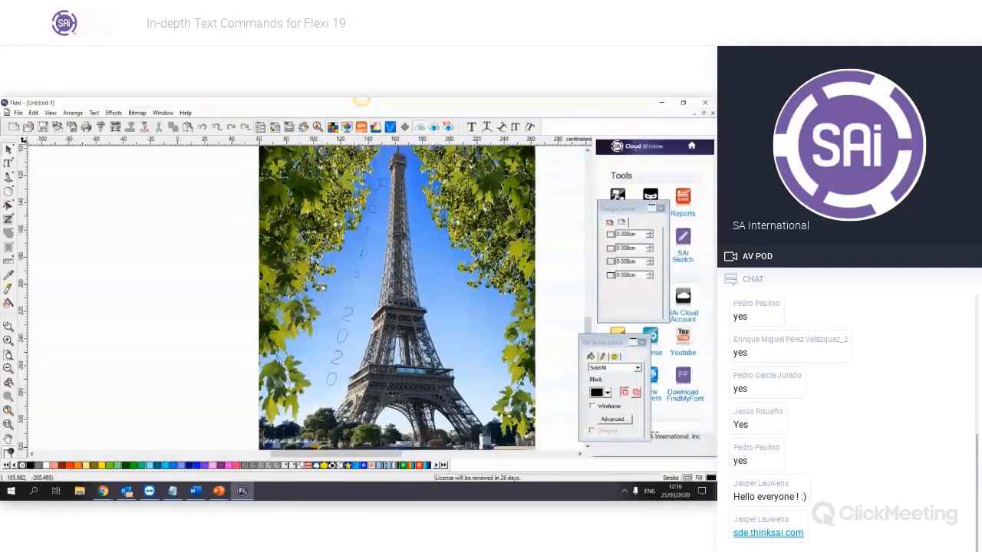
{"action": "left_click", "coordinate": [9, 164]}
{"action": "left_click", "coordinate": [66, 184]}
{"action": "type", "text": "te"}
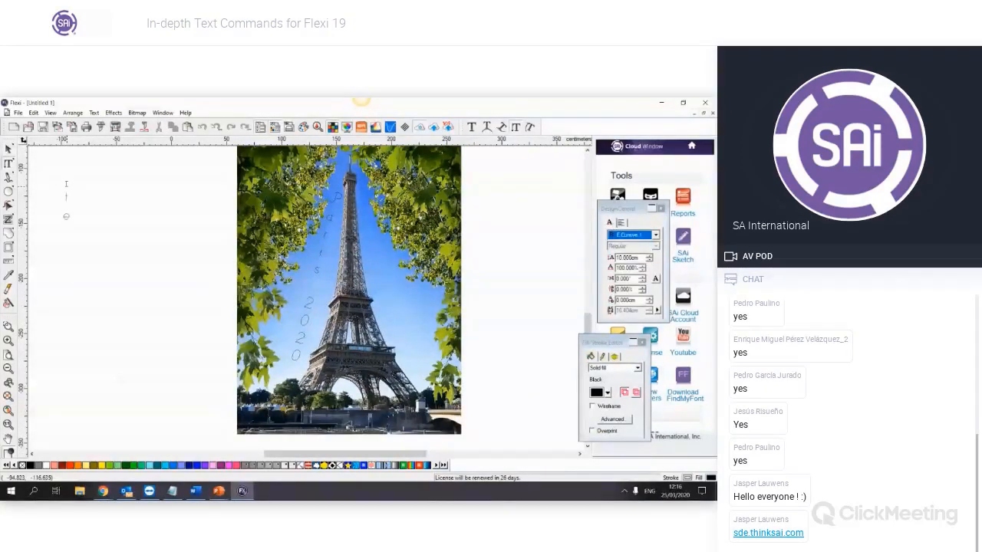
{"action": "type", "text": "st"}
{"action": "key", "text": "Return"}
{"action": "type", "text": "test"}
{"action": "key", "text": "Return"}
{"action": "type", "text": "te"}
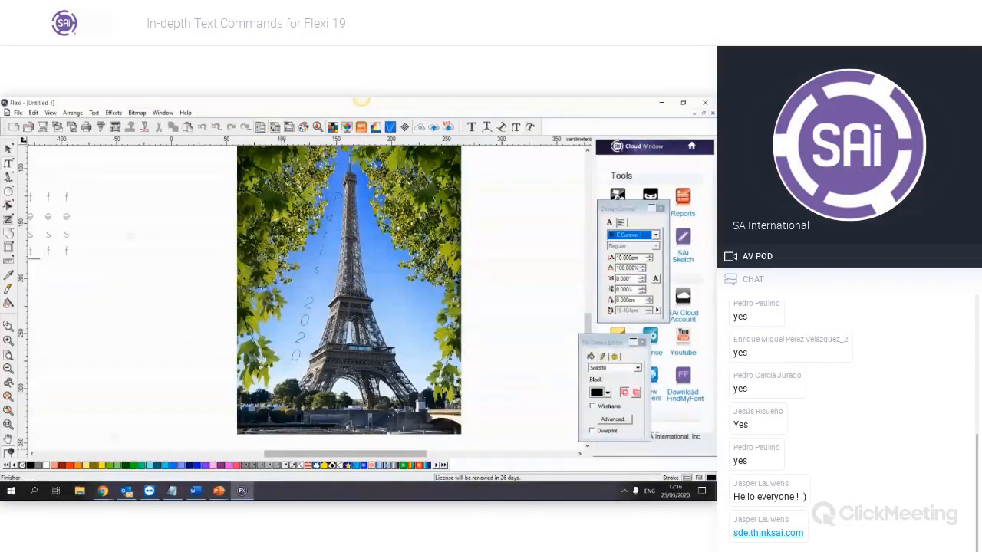
Shift individual columns of the vertical "test" text downward, and delete the whole text block
{"action": "left_click_drag", "start_coordinate": [289, 454], "coordinate": [269, 454]}
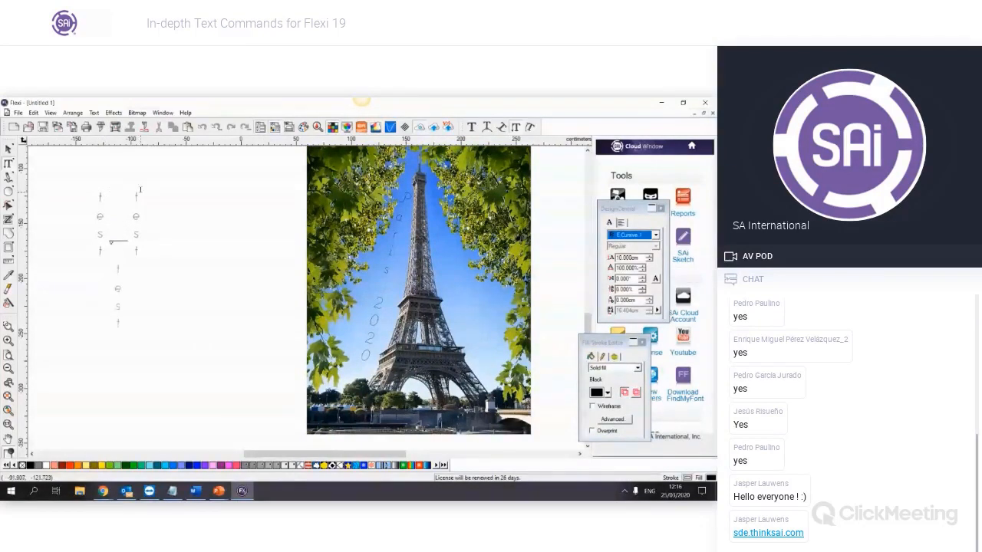
{"action": "left_click", "coordinate": [102, 188]}
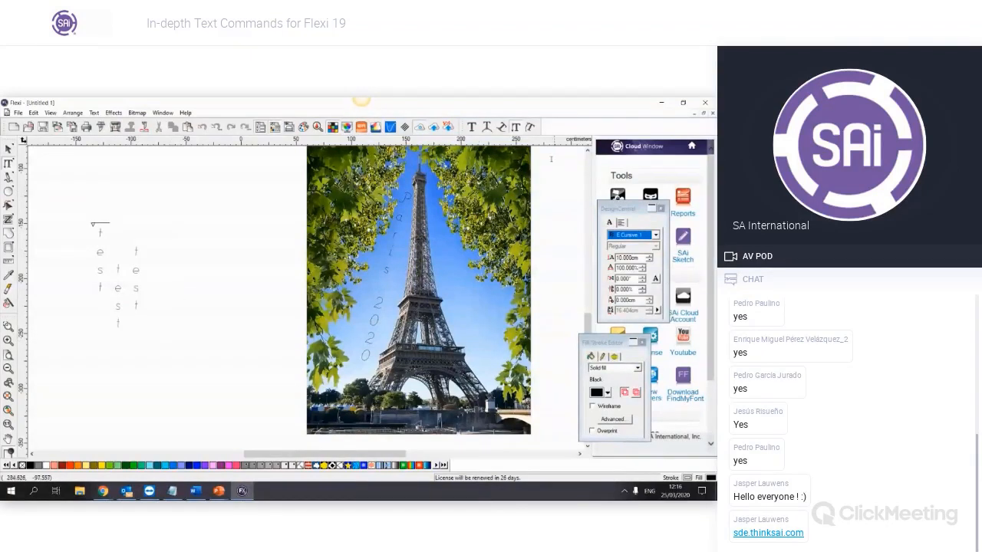
{"action": "left_click", "coordinate": [7, 148]}
{"action": "left_click_drag", "start_coordinate": [66, 202], "coordinate": [176, 378]}
{"action": "key", "text": "Delete"}
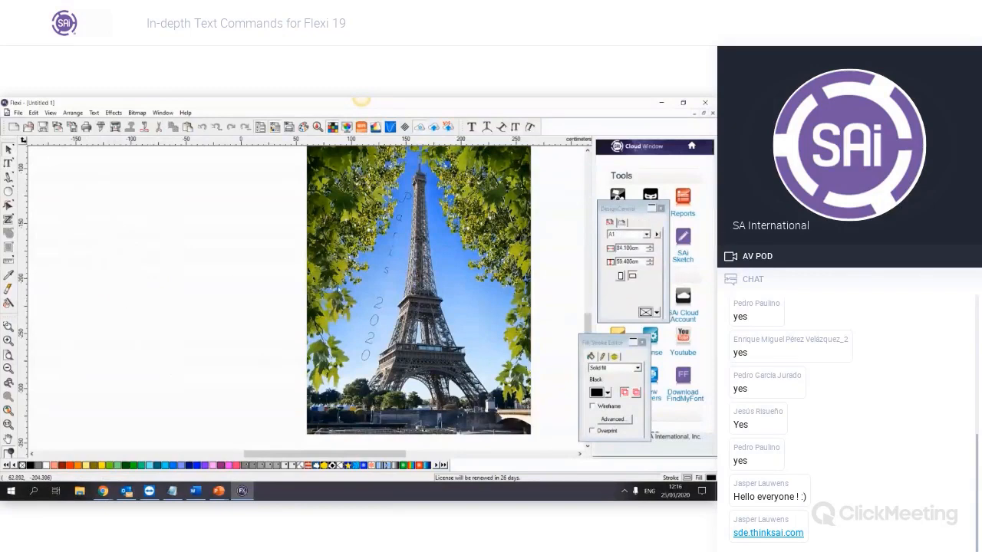
Activate the Vertical Path Text tool and try it in the empty area beside the shoreline photo
{"action": "left_click_drag", "start_coordinate": [209, 203], "coordinate": [299, 291]}
{"action": "scroll", "coordinate": [568, 224], "scroll_direction": "up", "scroll_amount": 1}
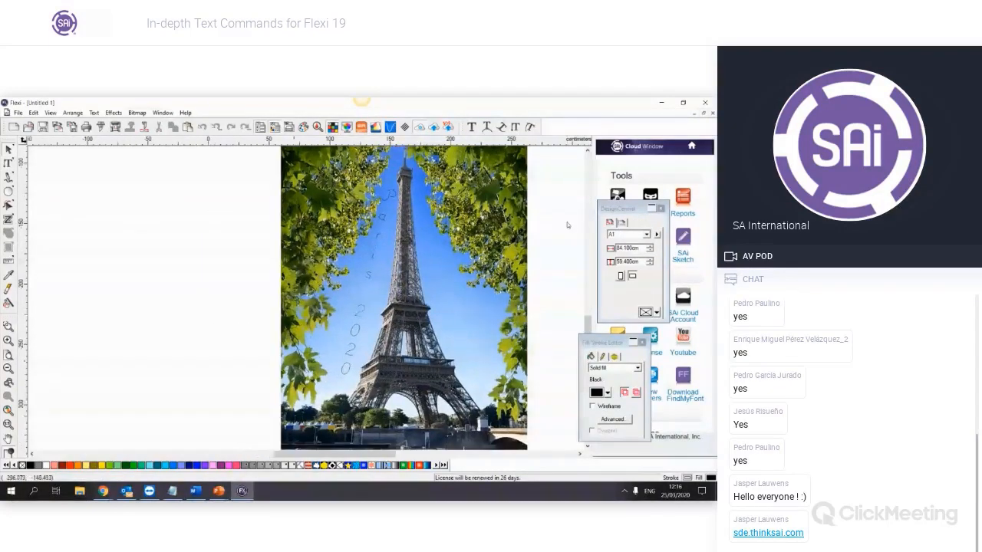
{"action": "scroll", "coordinate": [568, 224], "scroll_direction": "up", "scroll_amount": 3}
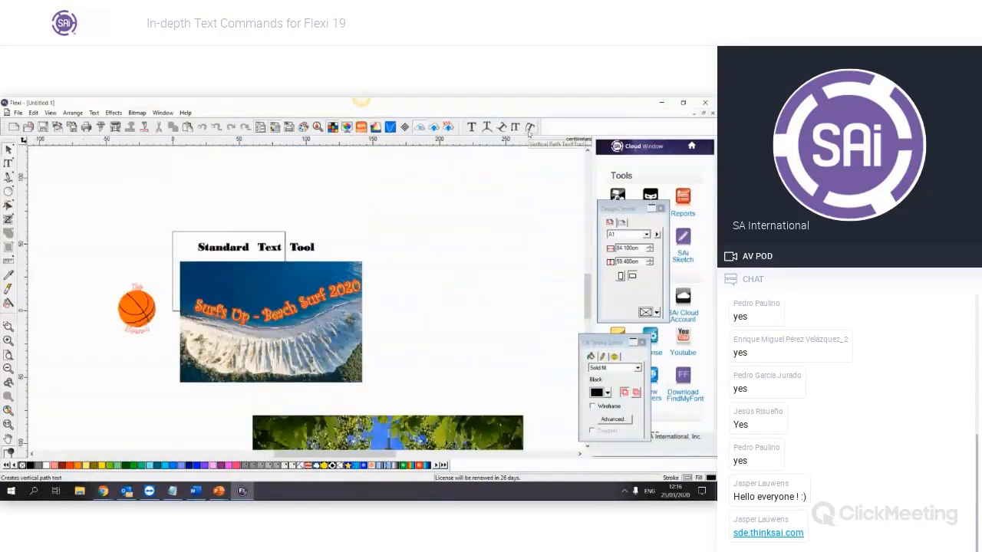
{"action": "left_click", "coordinate": [529, 129]}
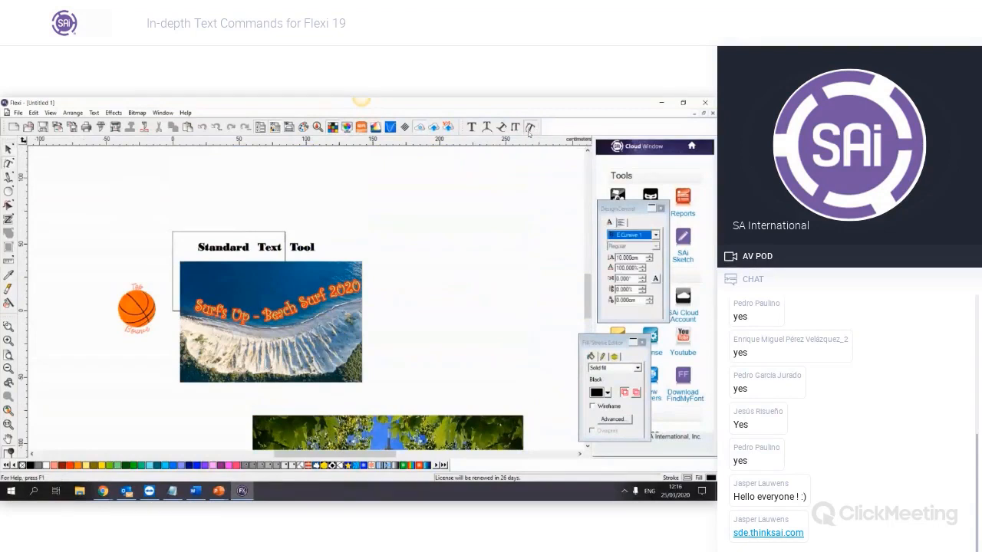
{"action": "left_click", "coordinate": [393, 220]}
{"action": "left_click", "coordinate": [415, 316]}
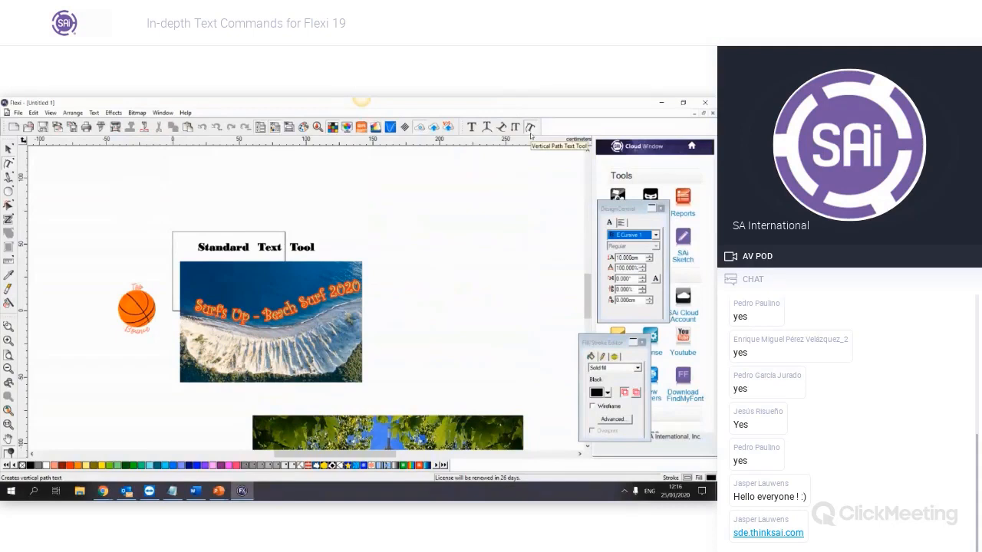
Try to draw a curved path in the empty area right of the shoreline photo, extending it onto the Eiffel Tower photo
{"action": "left_click", "coordinate": [10, 179]}
{"action": "left_click", "coordinate": [29, 182]}
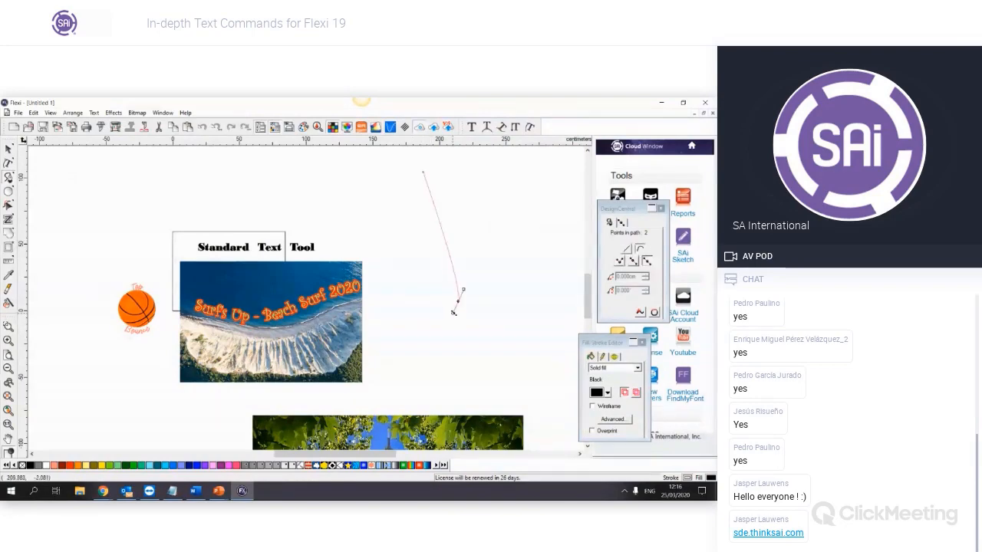
{"action": "left_click_drag", "start_coordinate": [457, 301], "coordinate": [518, 285]}
{"action": "scroll", "coordinate": [518, 285], "scroll_direction": "down", "scroll_amount": 3}
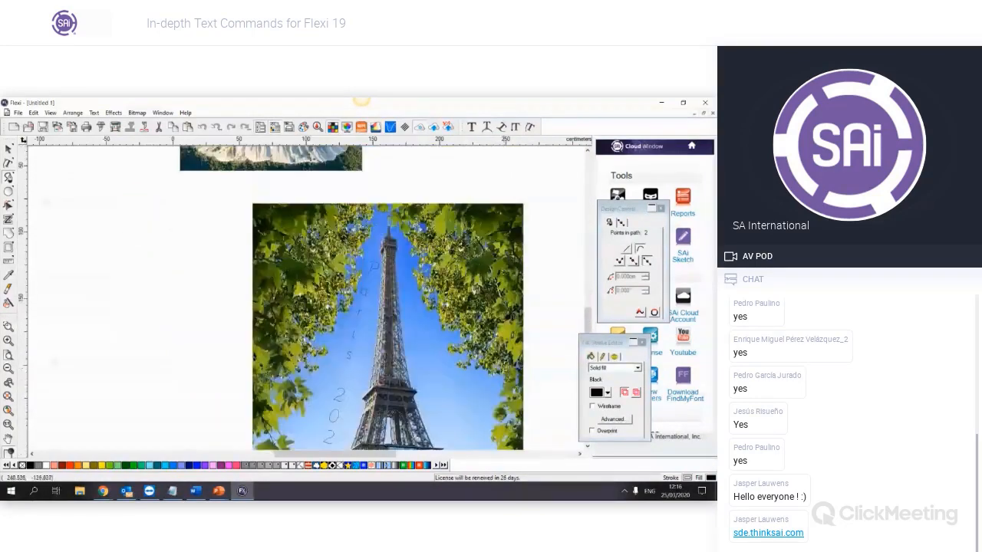
{"action": "left_click", "coordinate": [401, 239]}
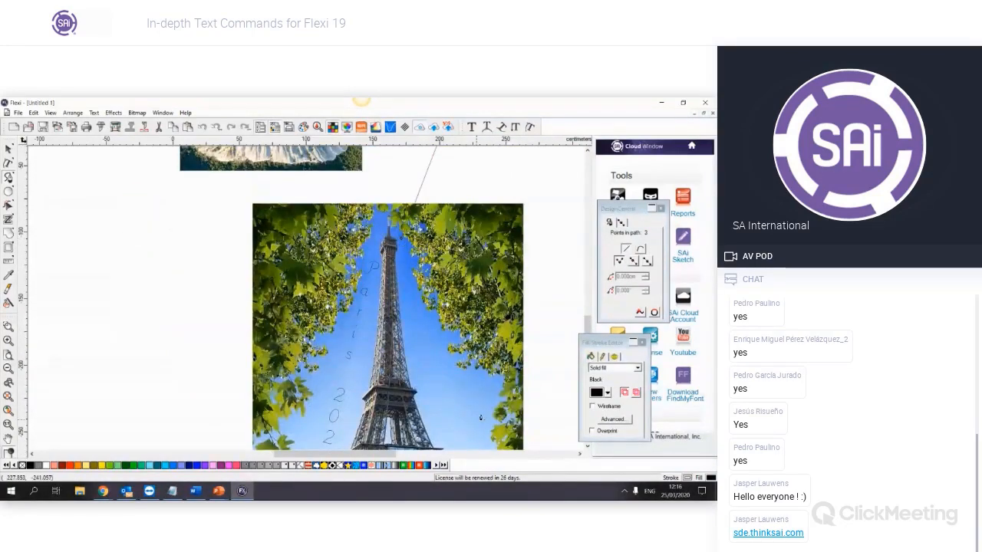
{"action": "scroll", "coordinate": [481, 417], "scroll_direction": "down", "scroll_amount": 1}
{"action": "scroll", "coordinate": [481, 417], "scroll_direction": "up", "scroll_amount": 2}
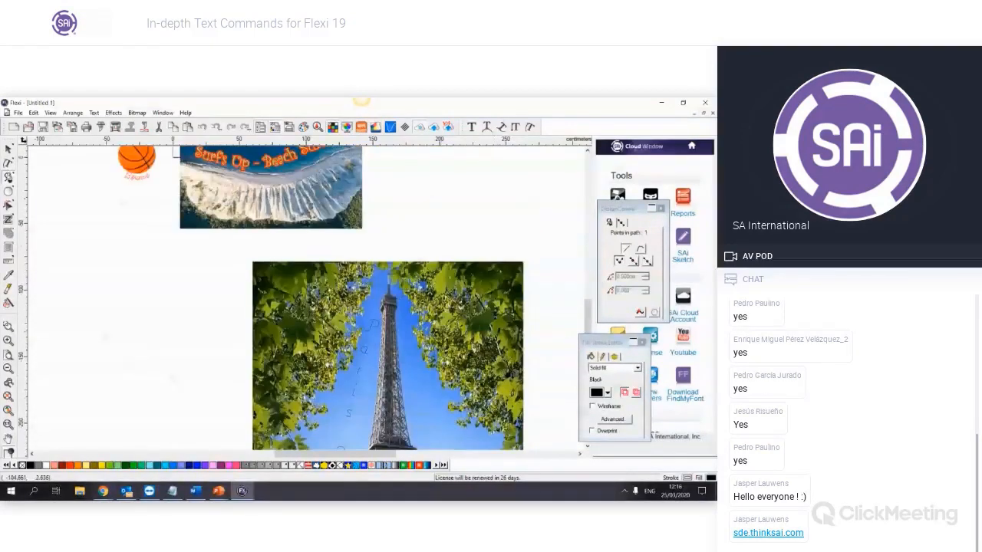
Draw a two-point curved path following the Eiffel Tower's right edge from near the spire to the base
{"action": "scroll", "coordinate": [435, 242], "scroll_direction": "down", "scroll_amount": 1}
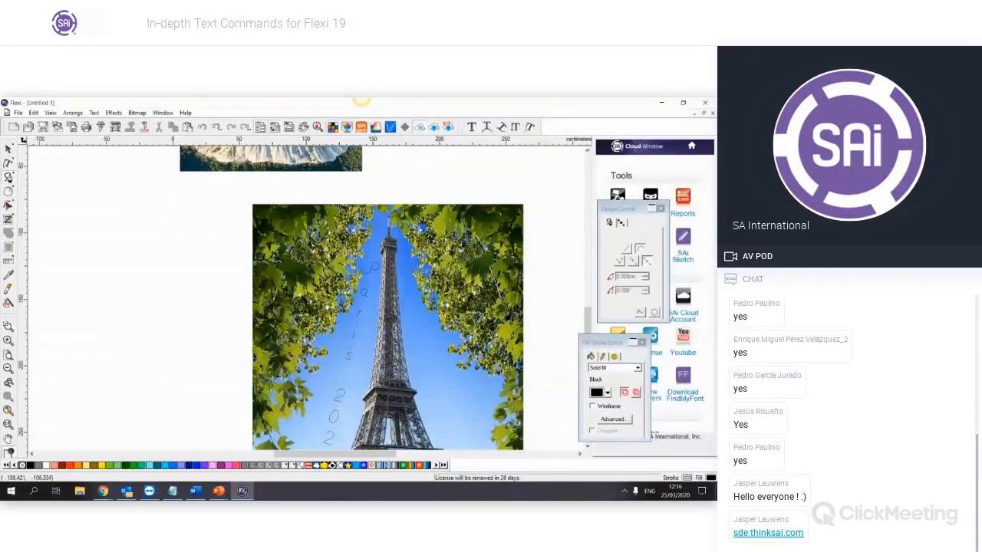
{"action": "left_click", "coordinate": [403, 257]}
{"action": "scroll", "coordinate": [430, 307], "scroll_direction": "down", "scroll_amount": 1}
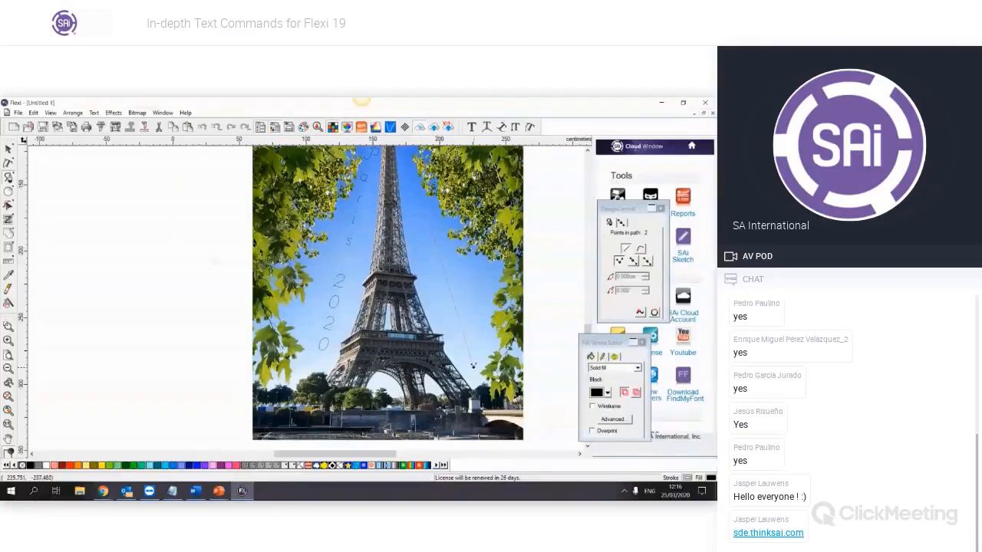
{"action": "left_click_drag", "start_coordinate": [473, 367], "coordinate": [524, 401]}
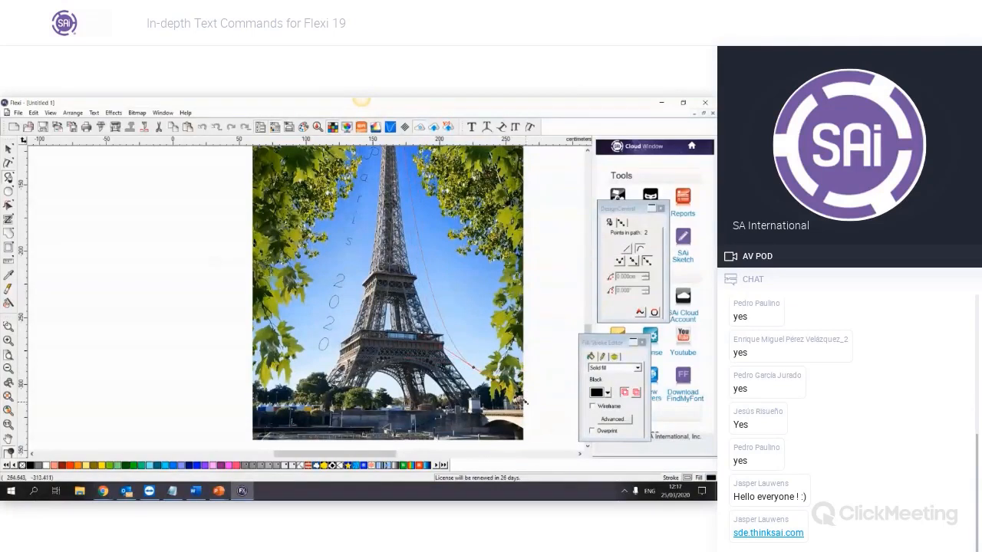
{"action": "scroll", "coordinate": [523, 401], "scroll_direction": "up", "scroll_amount": 1}
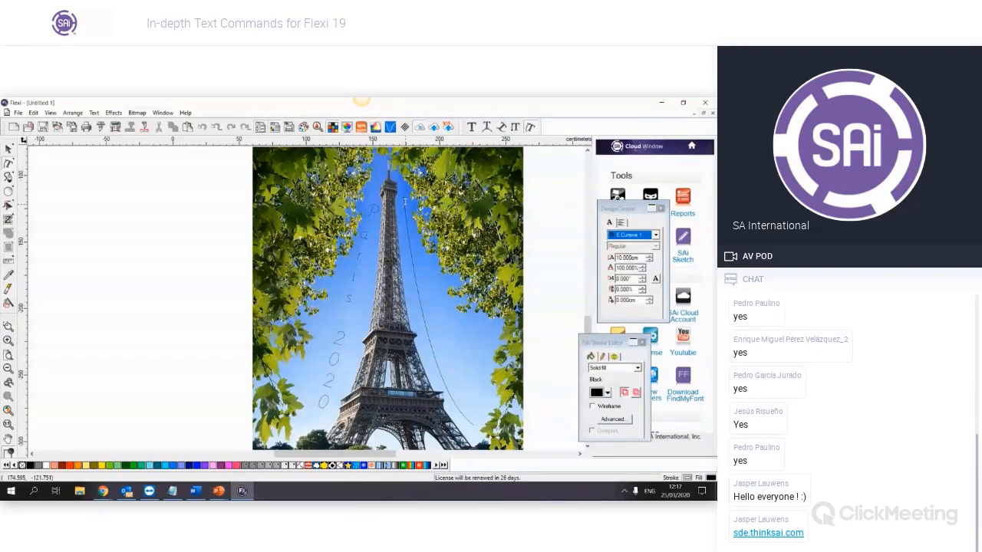
Add vertical path text "Paris 2020" in the Candara font along the curve beside the tower
{"action": "left_click", "coordinate": [405, 201]}
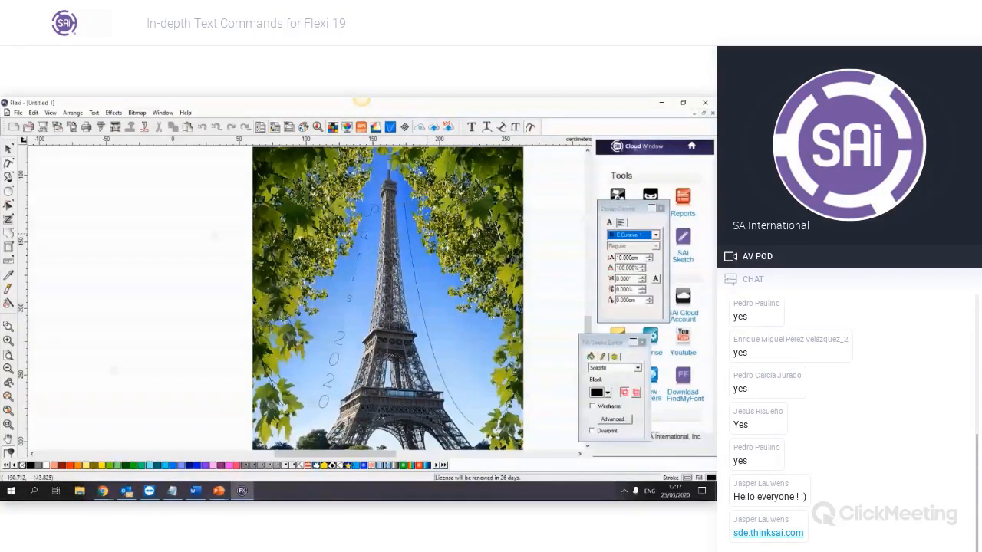
{"action": "left_click", "coordinate": [656, 235]}
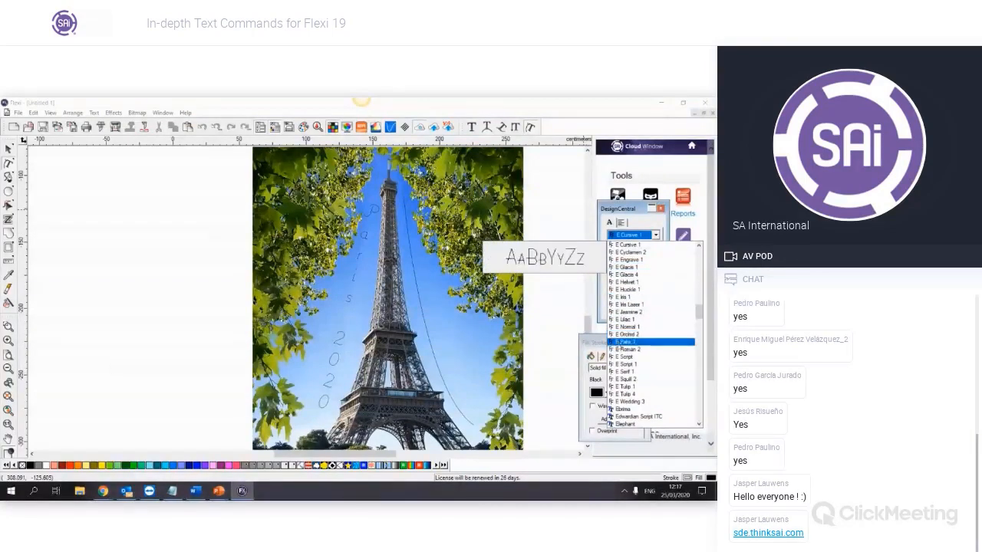
{"action": "scroll", "coordinate": [625, 372], "scroll_direction": "down", "scroll_amount": 1}
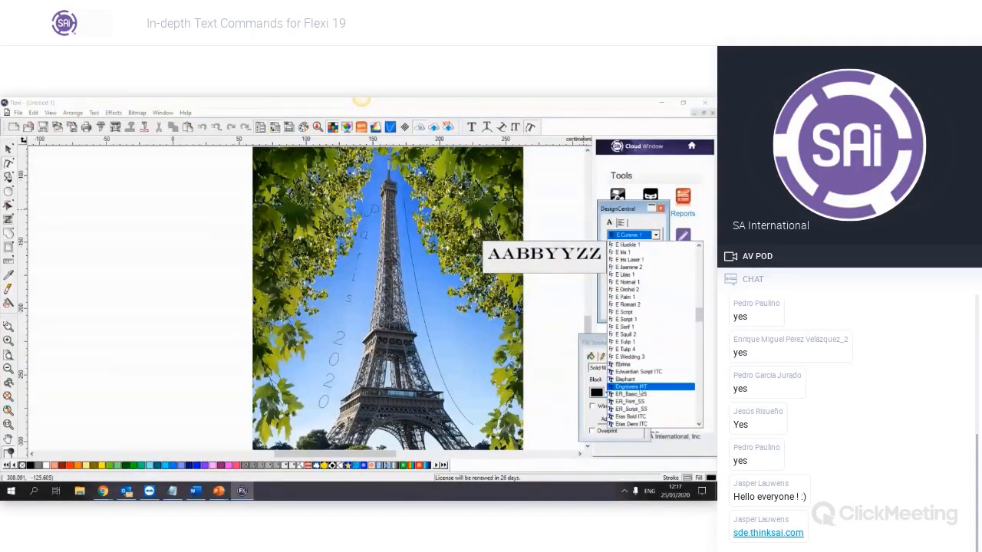
{"action": "scroll", "coordinate": [640, 322], "scroll_direction": "up", "scroll_amount": 8}
{"action": "scroll", "coordinate": [644, 311], "scroll_direction": "up", "scroll_amount": 5}
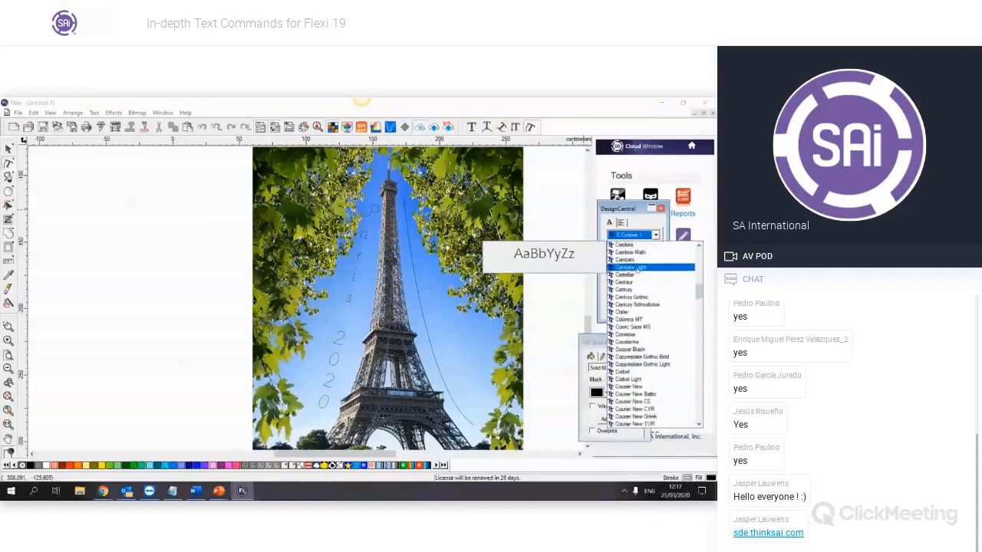
{"action": "left_click", "coordinate": [637, 260]}
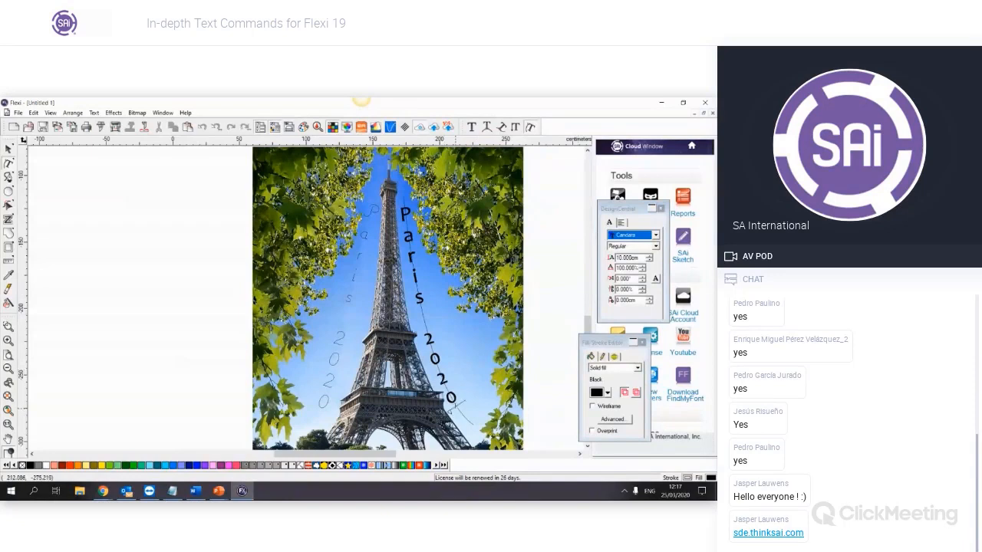
Set the solid fill colour of the vertical path text "Paris 2020" to White
{"action": "left_click_drag", "start_coordinate": [455, 405], "coordinate": [386, 218]}
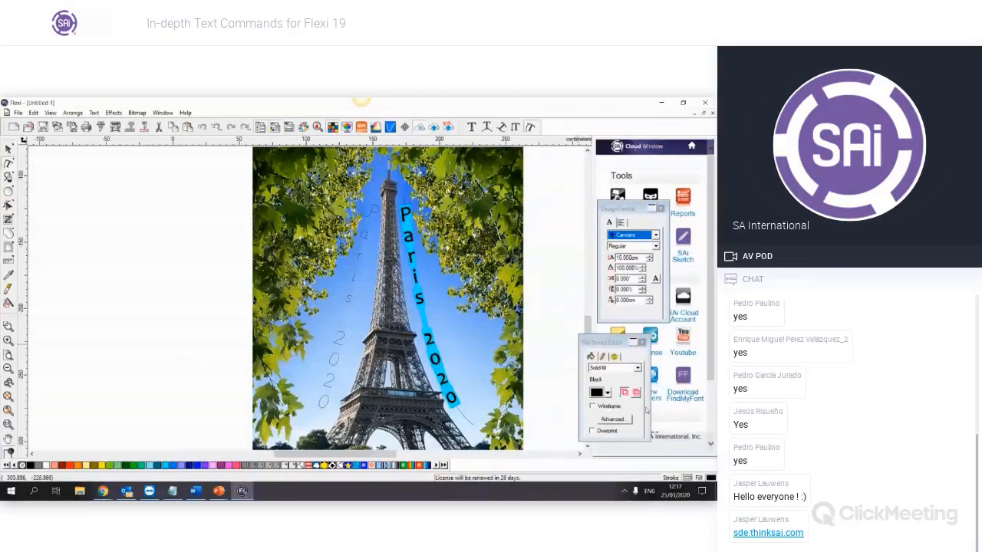
{"action": "left_click", "coordinate": [609, 392]}
{"action": "left_click", "coordinate": [609, 392]}
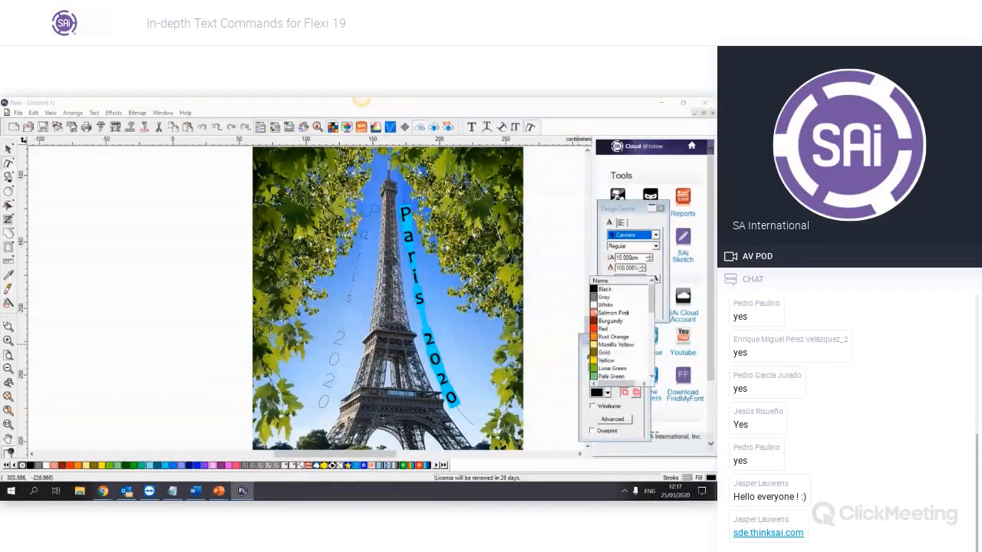
{"action": "left_click", "coordinate": [605, 304]}
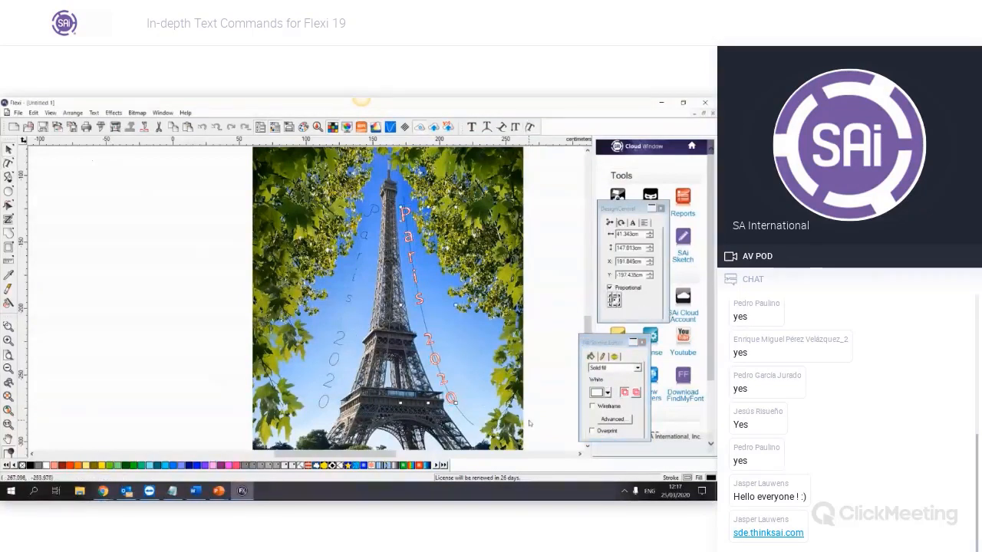
{"action": "left_click", "coordinate": [482, 423]}
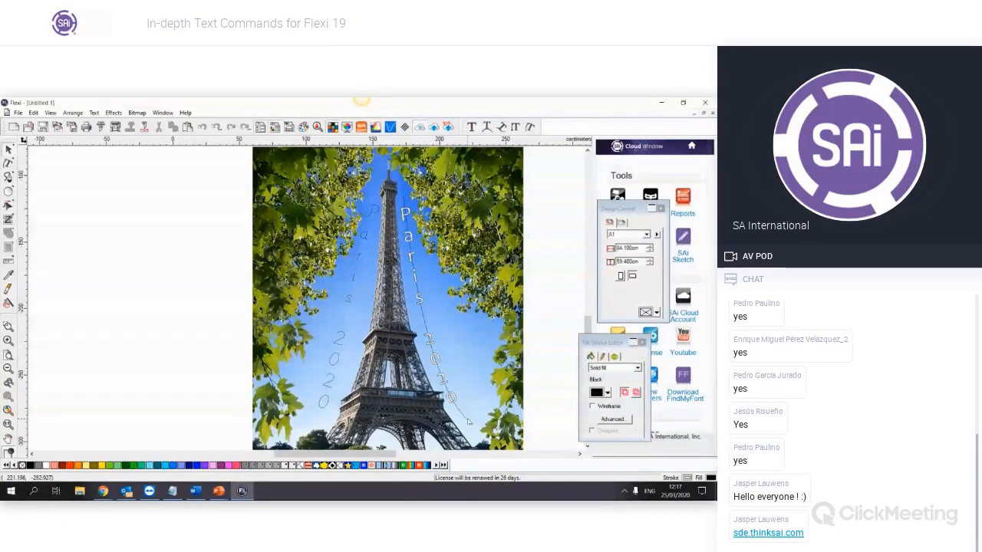
Remove the guide curve under the path text and delete the slanted vertical "Paris 2020" left of the tower
{"action": "left_click", "coordinate": [469, 421]}
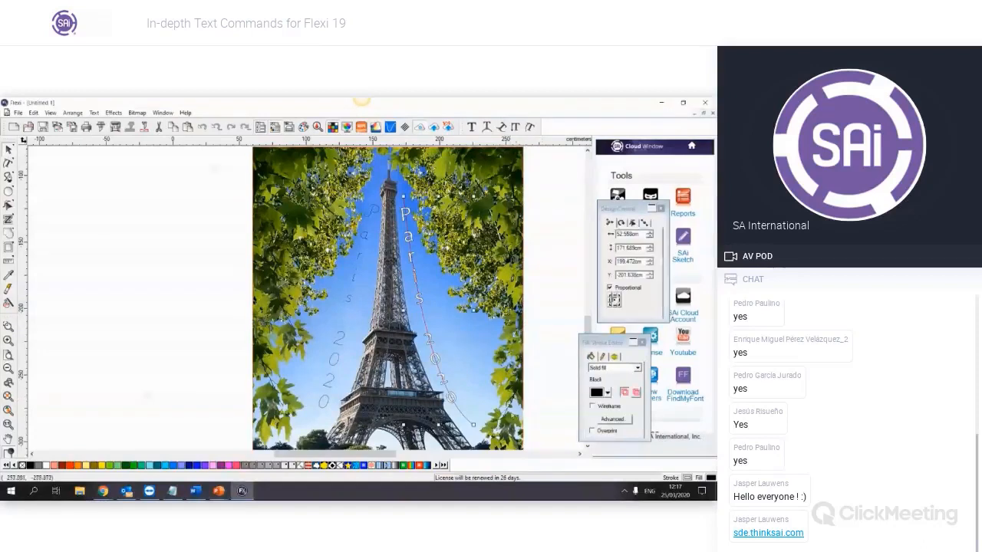
{"action": "left_click", "coordinate": [557, 335]}
{"action": "left_click", "coordinate": [372, 211]}
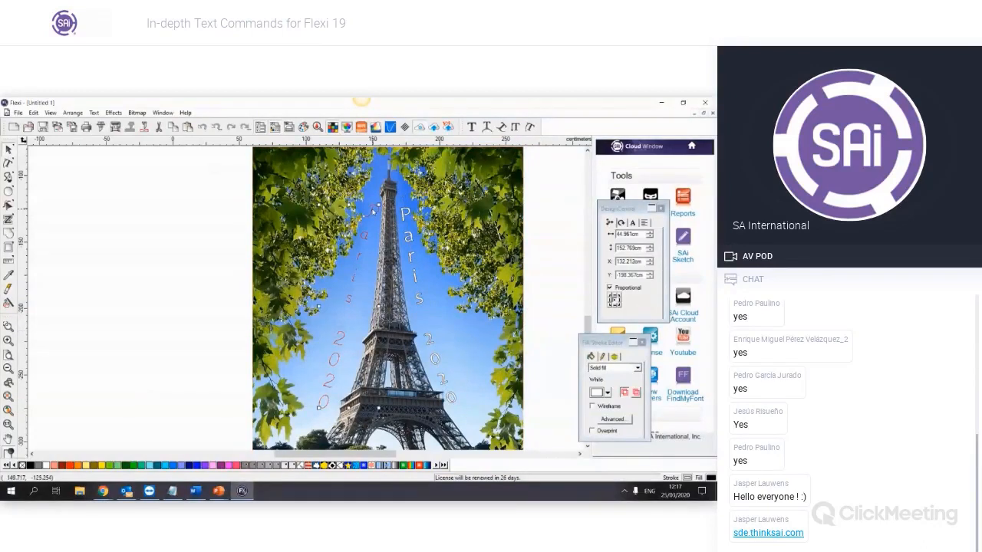
{"action": "key", "text": "Delete"}
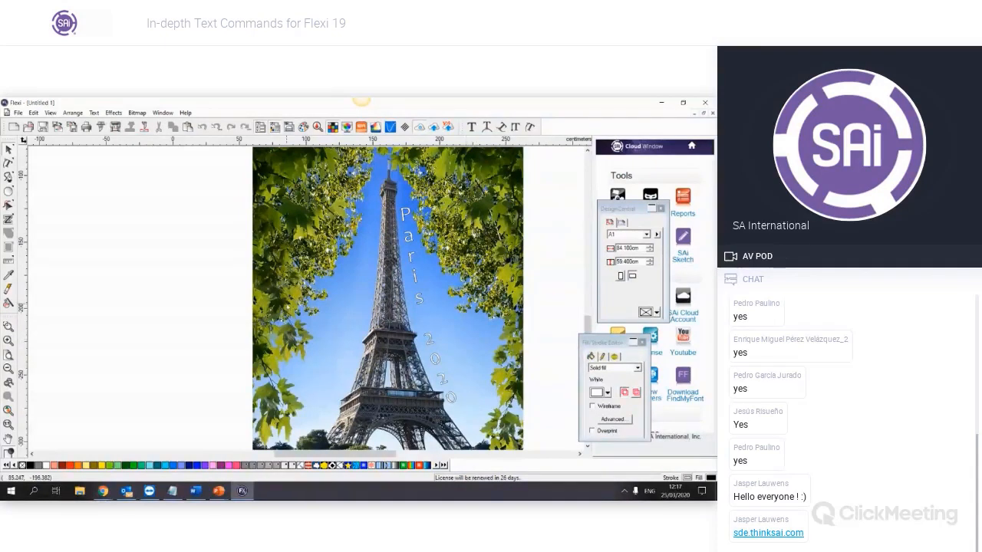
Select the Eiffel Tower photo together with its path text and move them up to the right of the shoreline photo
{"action": "scroll", "coordinate": [352, 299], "scroll_direction": "up", "scroll_amount": 2}
{"action": "scroll", "coordinate": [358, 305], "scroll_direction": "down", "scroll_amount": 2}
{"action": "scroll", "coordinate": [384, 305], "scroll_direction": "up", "scroll_amount": 5}
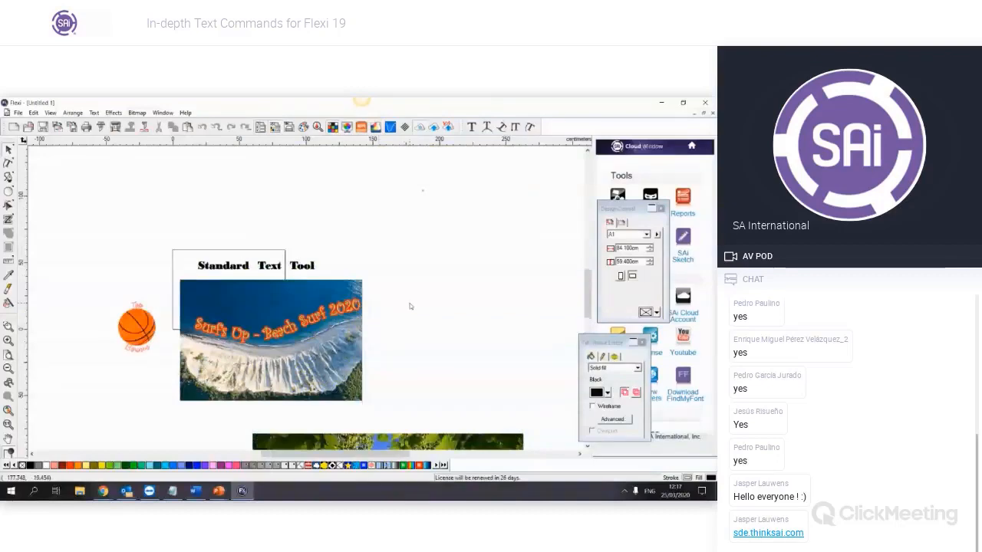
{"action": "scroll", "coordinate": [414, 306], "scroll_direction": "down", "scroll_amount": 1}
{"action": "scroll", "coordinate": [414, 306], "scroll_direction": "down", "scroll_amount": 3}
{"action": "left_click_drag", "start_coordinate": [212, 322], "coordinate": [449, 440]}
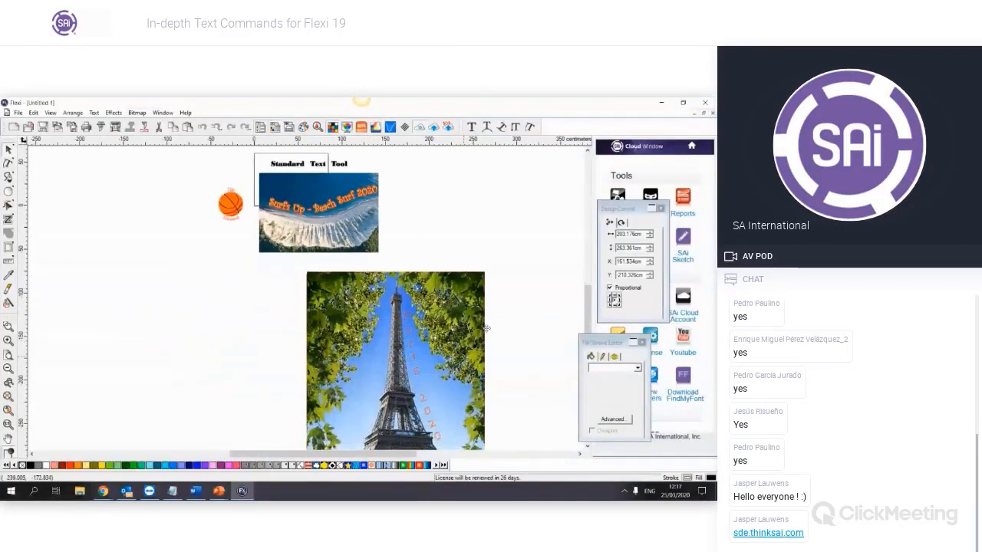
{"action": "left_click_drag", "start_coordinate": [451, 369], "coordinate": [539, 227]}
{"action": "left_click", "coordinate": [350, 342]}
{"action": "scroll", "coordinate": [350, 342], "scroll_direction": "down", "scroll_amount": 2}
{"action": "scroll", "coordinate": [349, 342], "scroll_direction": "down", "scroll_amount": 2}
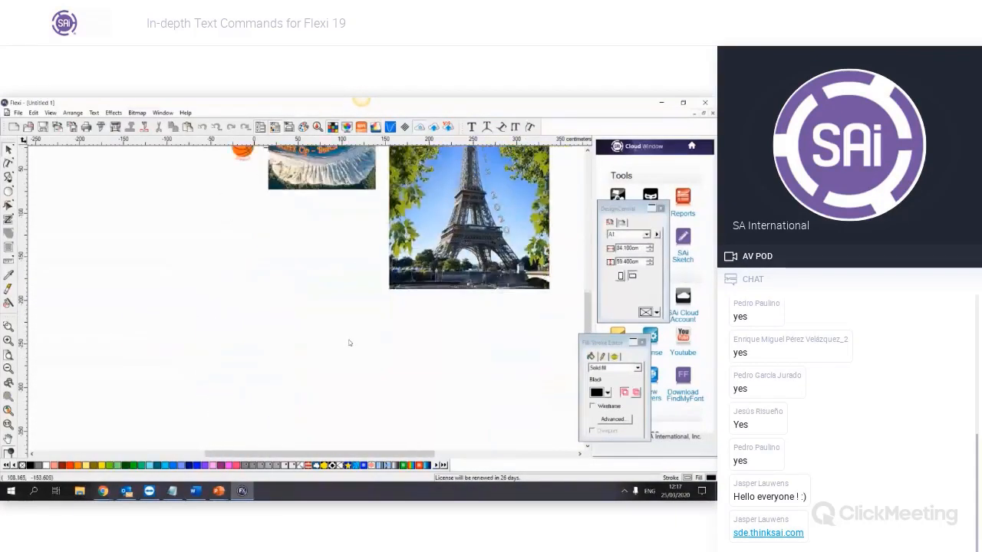
{"action": "scroll", "coordinate": [350, 343], "scroll_direction": "up", "scroll_amount": 4}
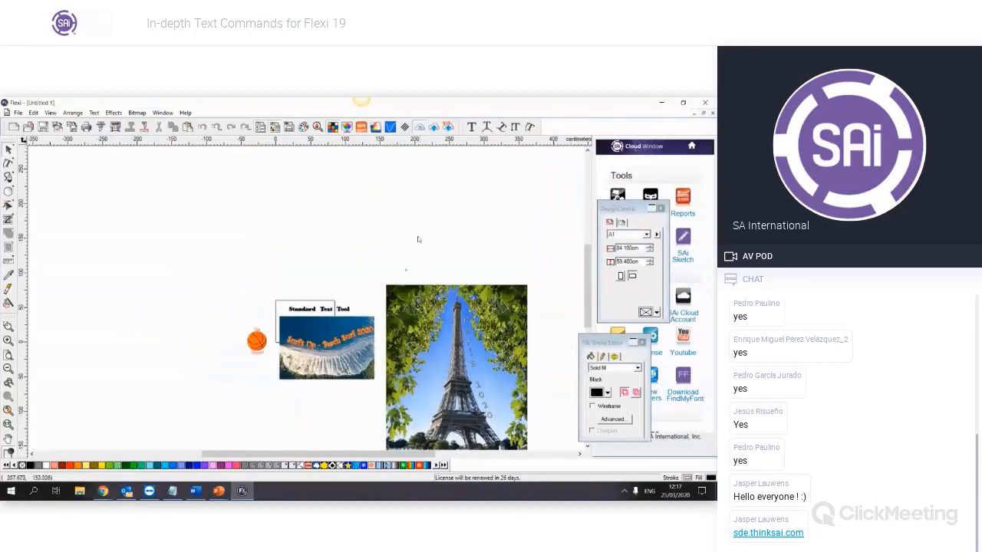
Look over the finished basketball, shoreline and Eiffel Tower text designs
{"action": "left_click", "coordinate": [250, 340]}
{"action": "scroll", "coordinate": [218, 356], "scroll_direction": "up", "scroll_amount": 2}
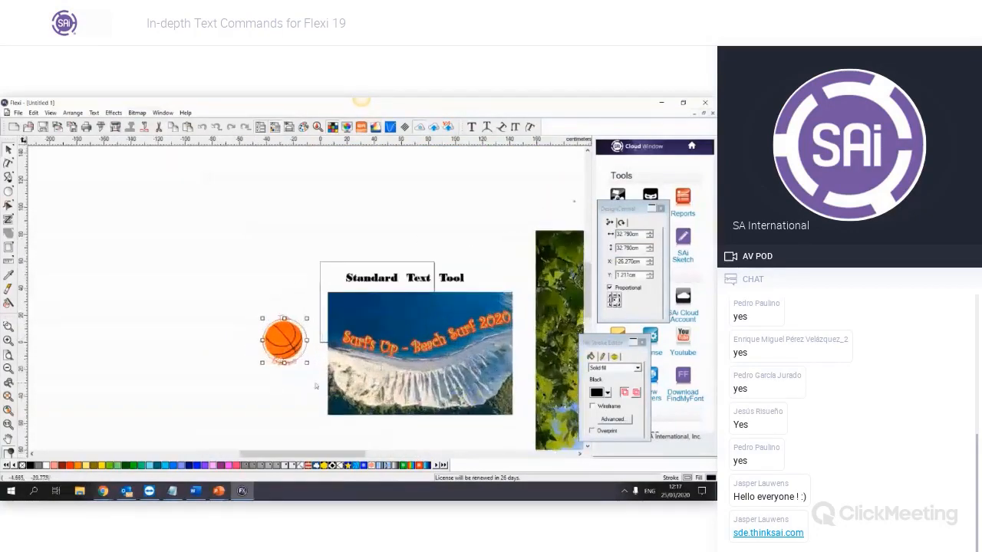
{"action": "left_click", "coordinate": [444, 430]}
{"action": "scroll", "coordinate": [498, 415], "scroll_direction": "down", "scroll_amount": 1}
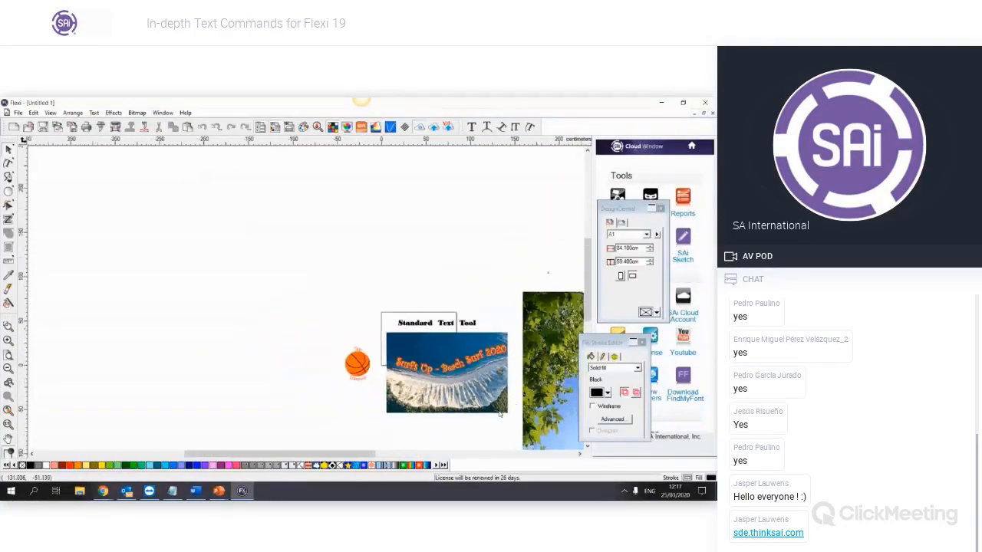
{"action": "scroll", "coordinate": [418, 452], "scroll_direction": "down", "scroll_amount": 2}
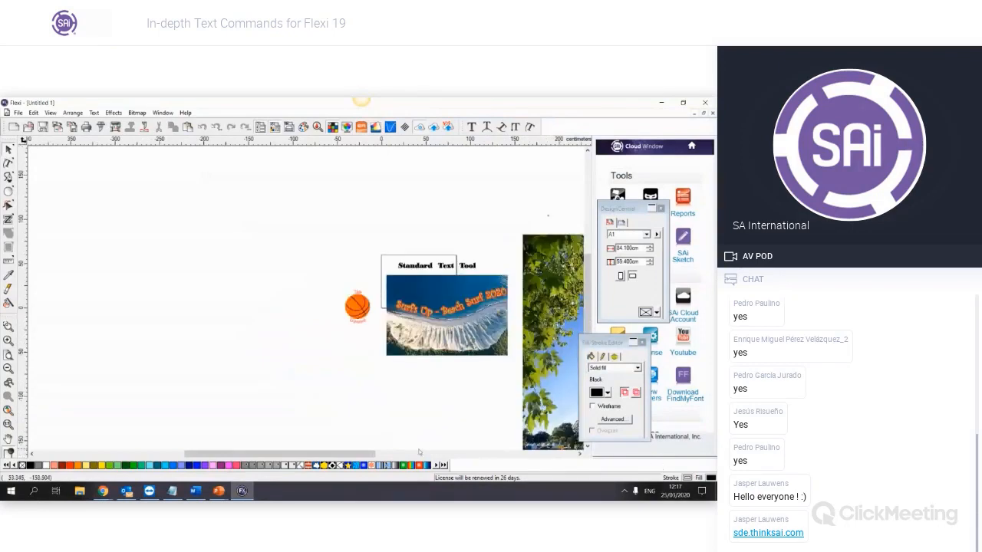
{"action": "left_click_drag", "start_coordinate": [373, 454], "coordinate": [420, 454]}
{"action": "scroll", "coordinate": [419, 449], "scroll_direction": "down", "scroll_amount": 2}
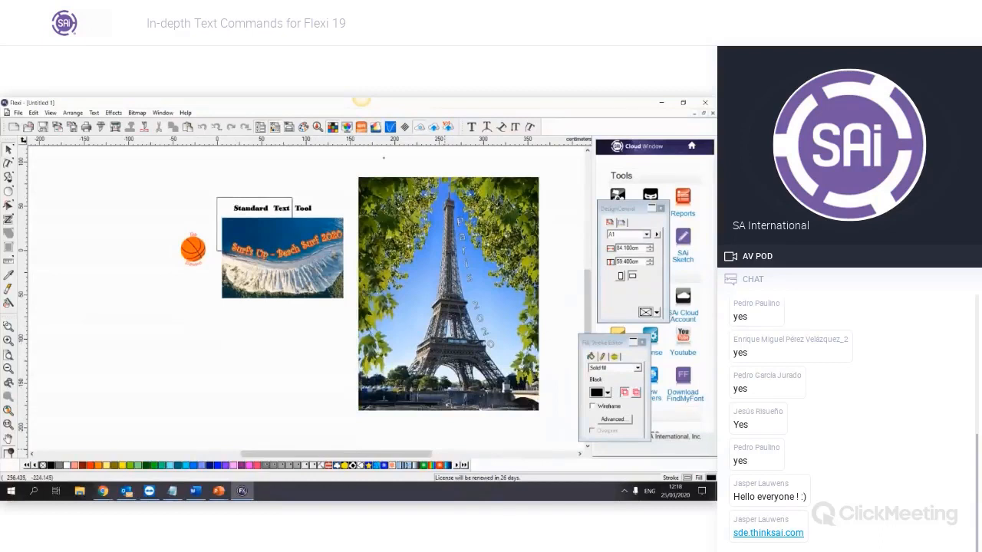
{"action": "key", "text": "alt+Tab"}
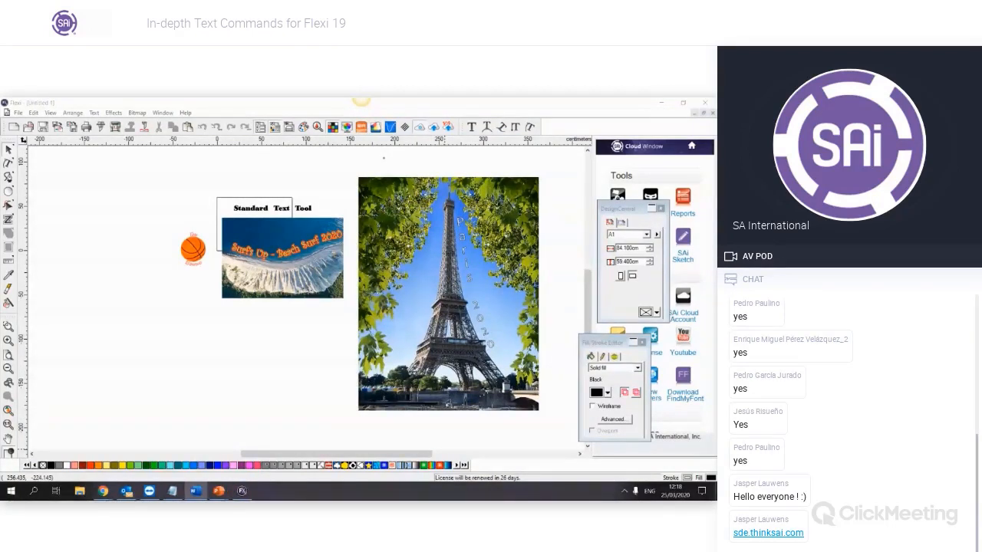
{"action": "scroll", "coordinate": [263, 245], "scroll_direction": "up", "scroll_amount": 2}
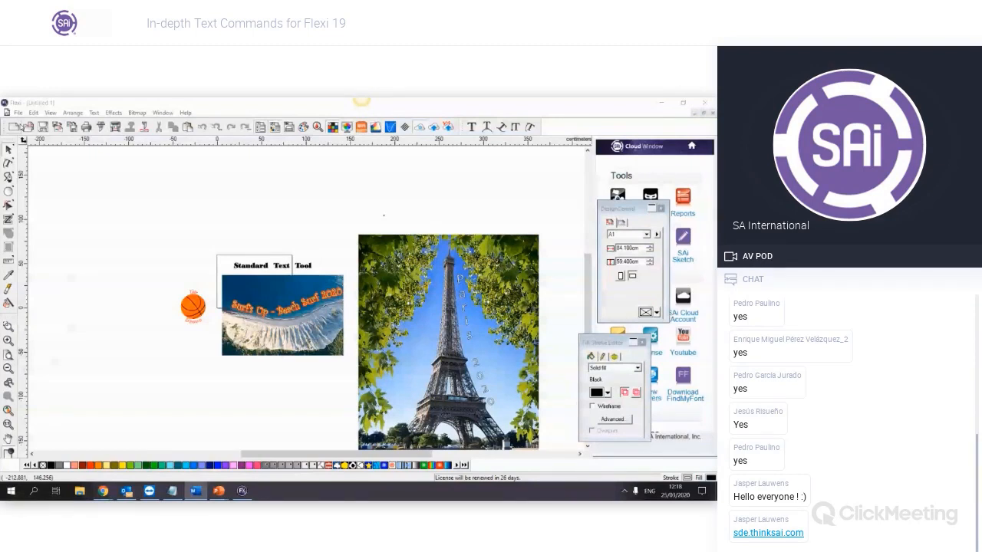
Create a new blank document and add the horizontal text "Testing 123" in the Comic Sans MS font
{"action": "left_click", "coordinate": [13, 126]}
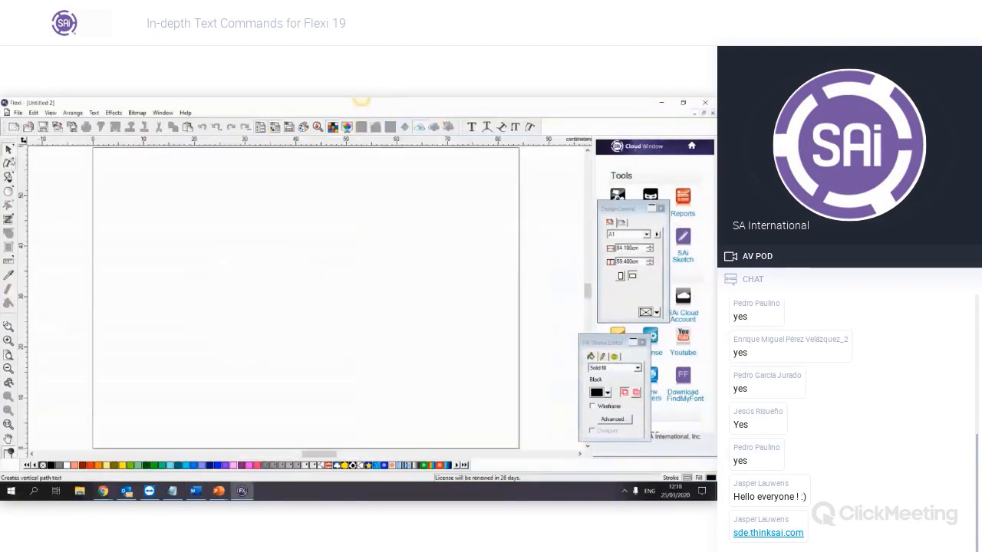
{"action": "left_click_drag", "start_coordinate": [10, 163], "coordinate": [23, 166]}
{"action": "left_click", "coordinate": [159, 222]}
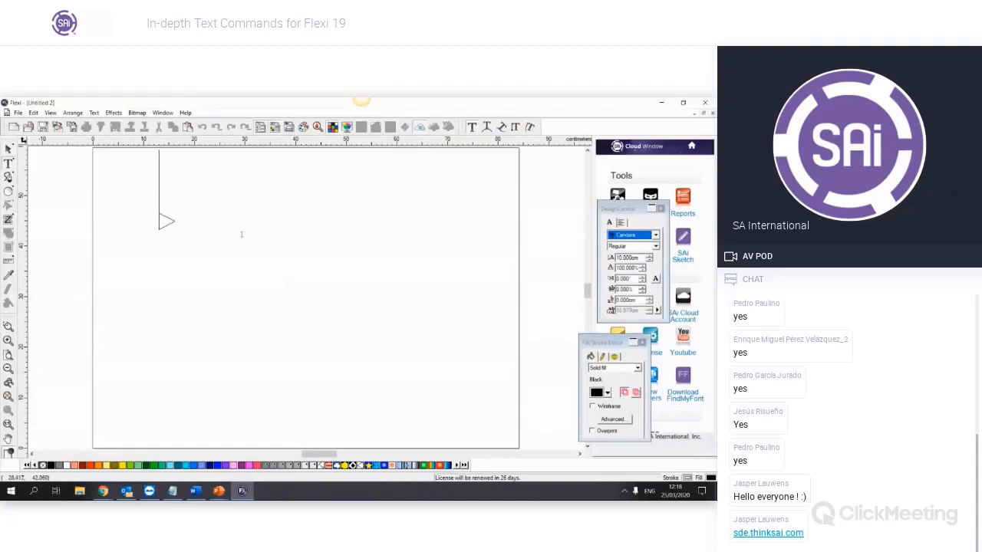
{"action": "left_click", "coordinate": [656, 235]}
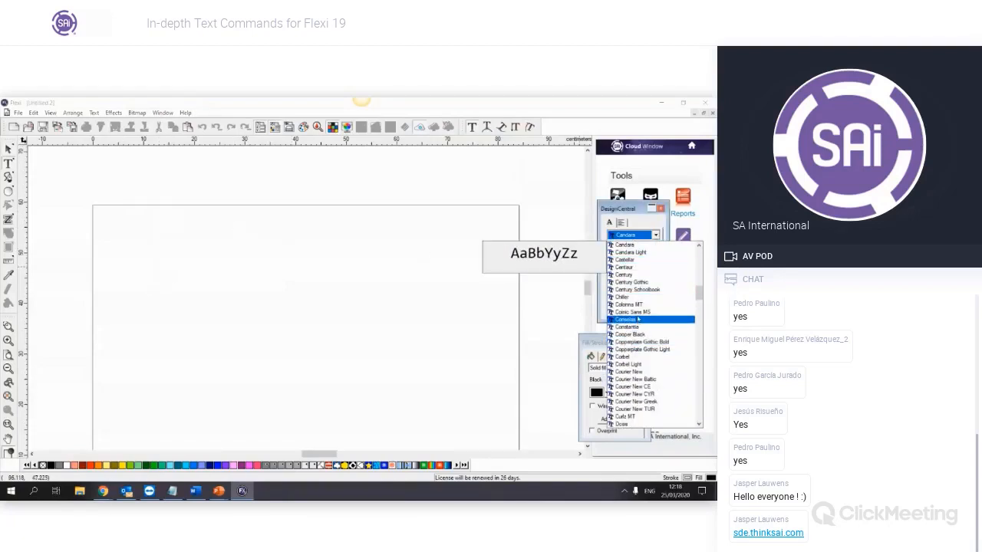
{"action": "left_click", "coordinate": [633, 313]}
{"action": "type", "text": "T"}
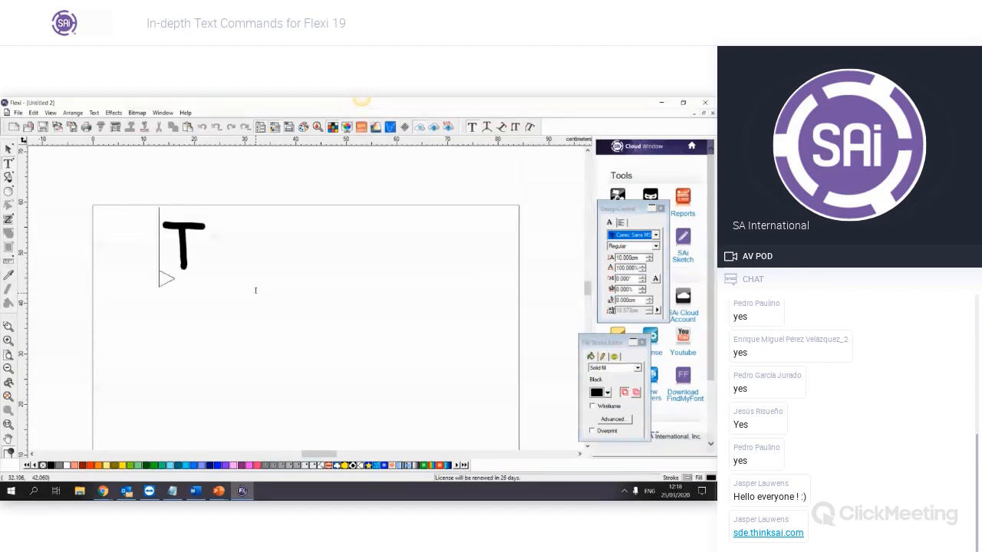
{"action": "type", "text": "esting 1"}
{"action": "key", "text": "BackSpace"}
{"action": "key", "text": "BackSpace"}
{"action": "type", "text": "g 123"}
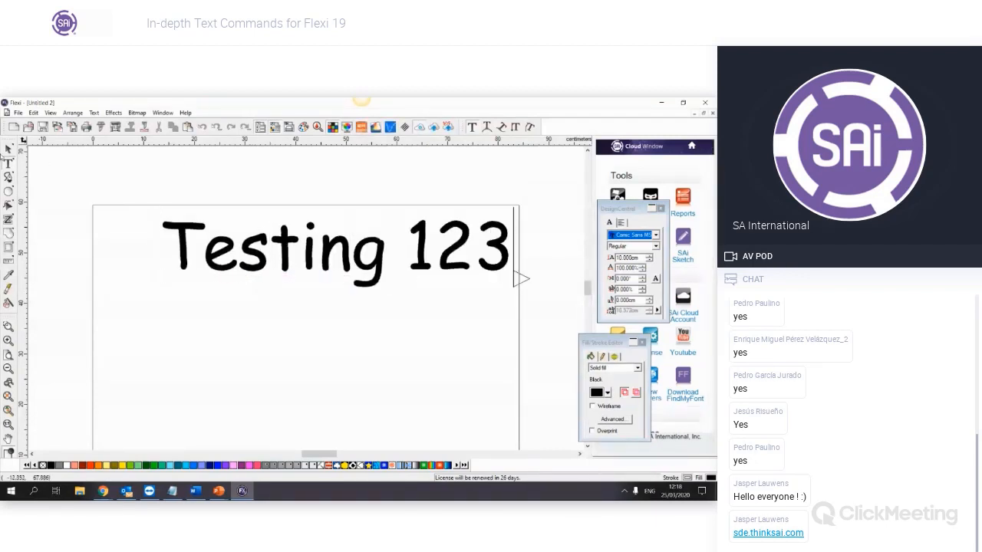
{"action": "left_click", "coordinate": [9, 150]}
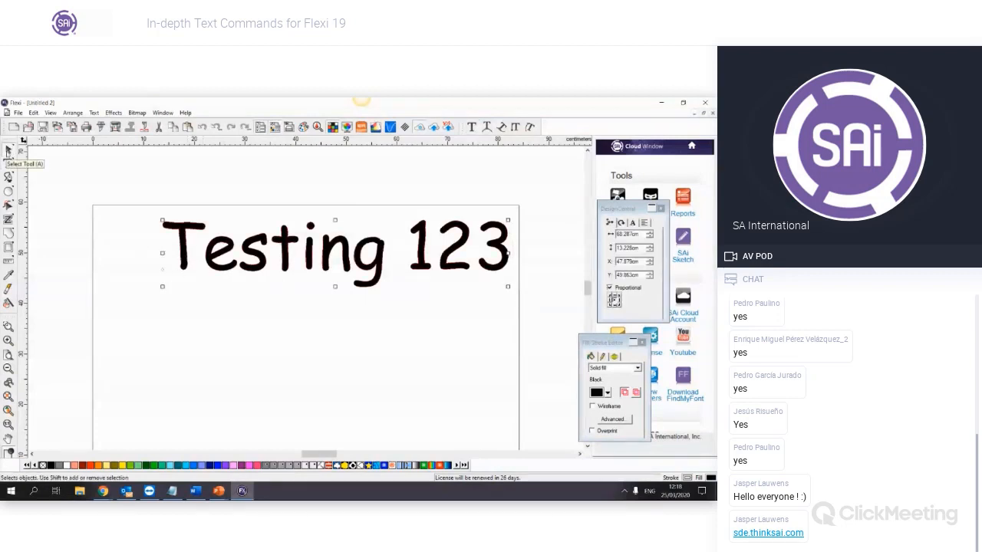
Select the "Testing 123" text and view its size and font settings
{"action": "left_click", "coordinate": [124, 240]}
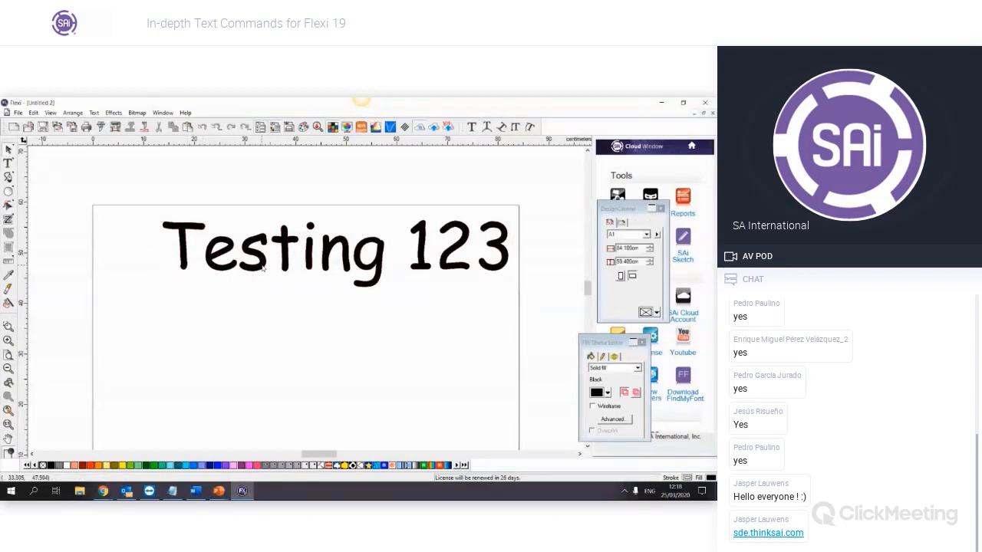
{"action": "left_click", "coordinate": [263, 266]}
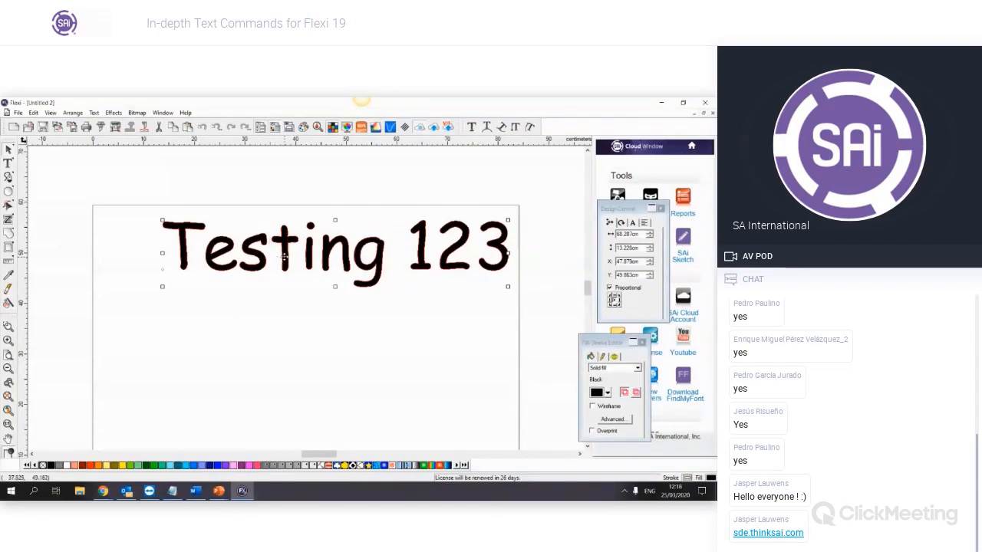
{"action": "left_click", "coordinate": [633, 223]}
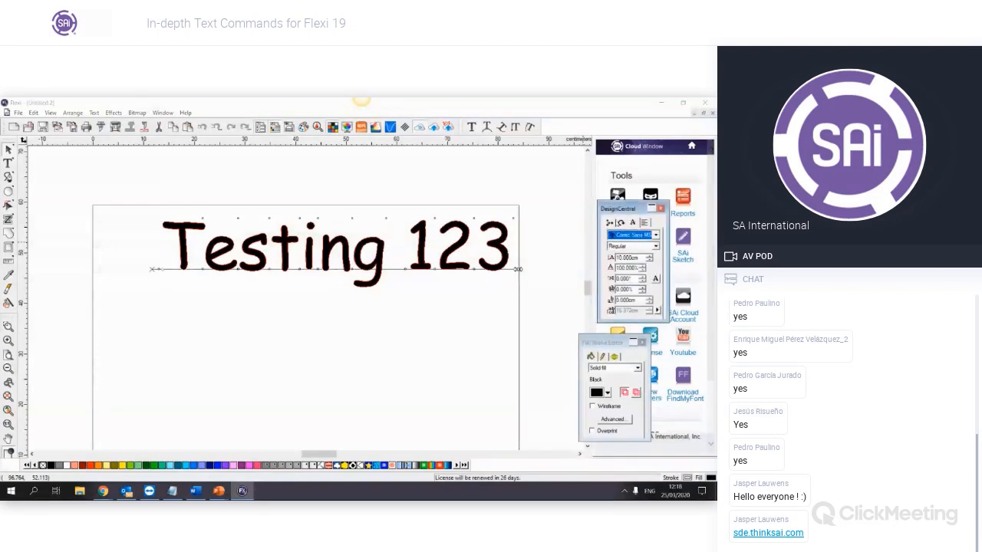
{"action": "left_click", "coordinate": [397, 320]}
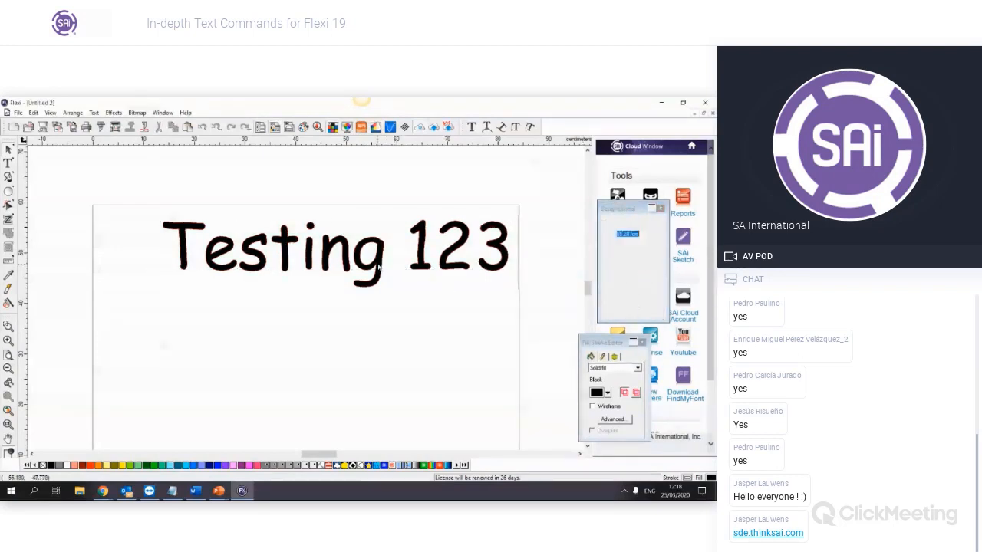
Try shearing "Testing 123" horizontally from its lower and upper edges, undoing each trial
{"action": "left_click", "coordinate": [378, 267]}
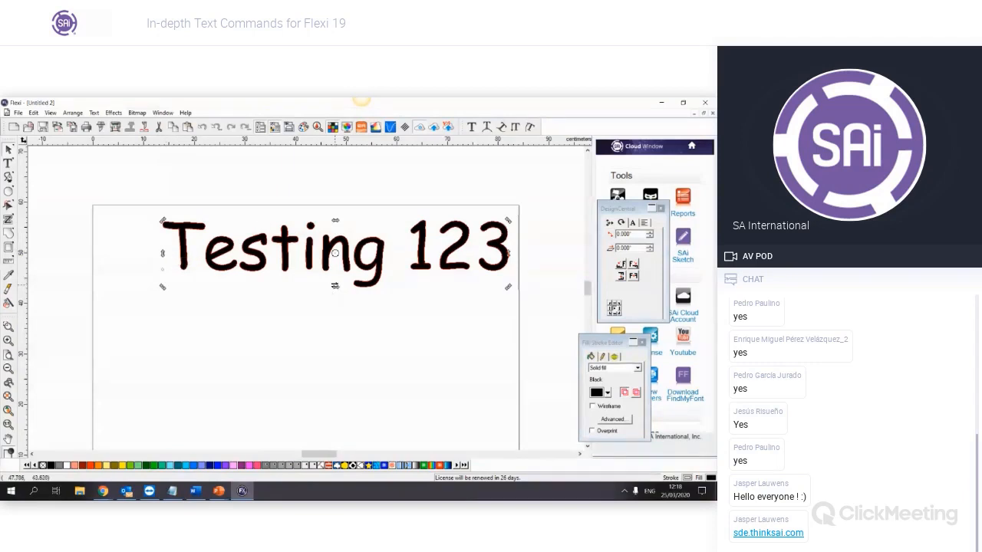
{"action": "left_click_drag", "start_coordinate": [334, 287], "coordinate": [312, 284]}
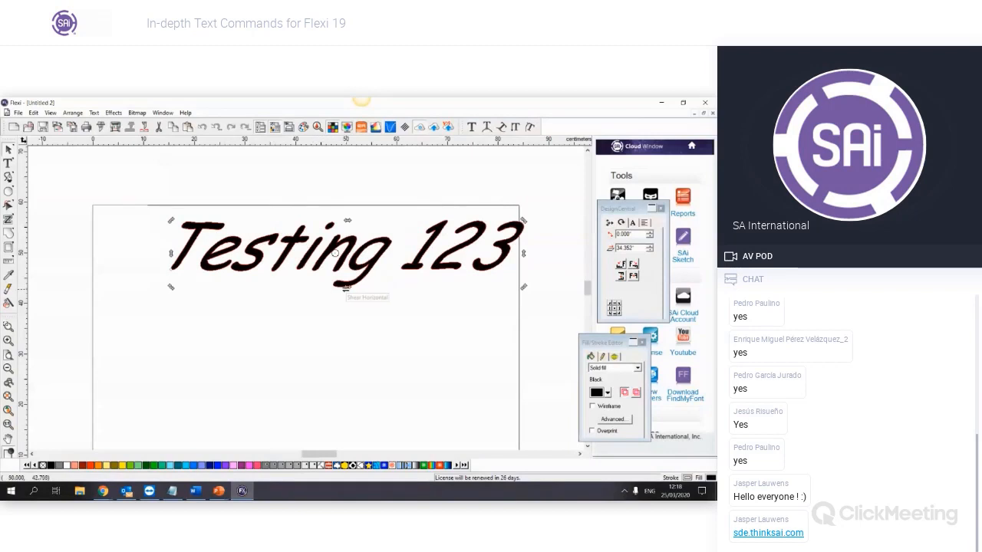
{"action": "key", "text": "ctrl+z"}
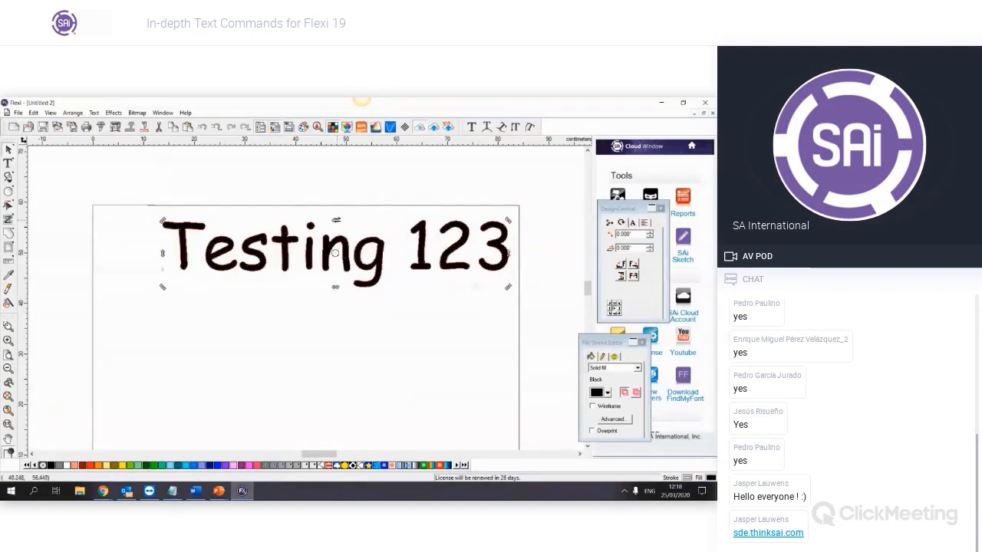
{"action": "left_click_drag", "start_coordinate": [336, 220], "coordinate": [352, 221]}
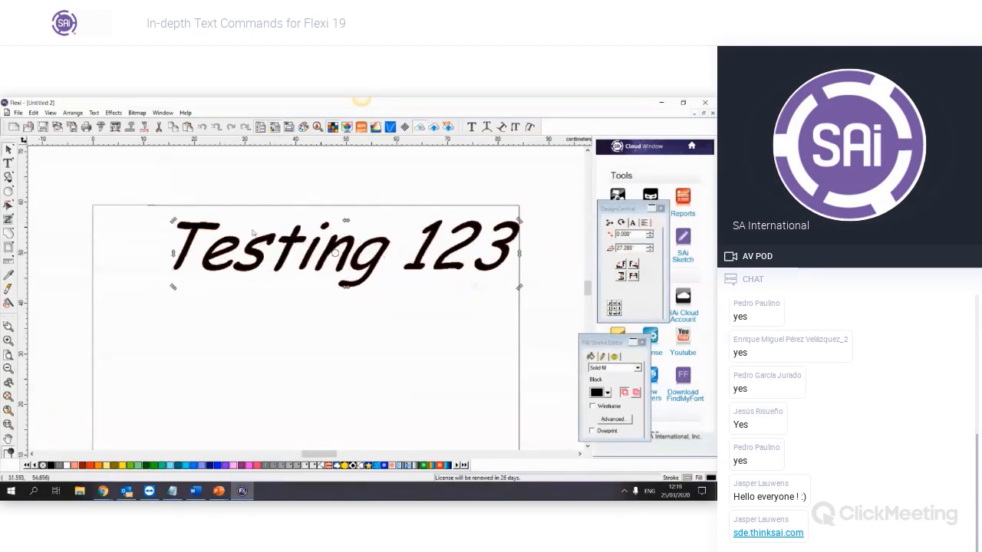
{"action": "key", "text": "ctrl+z"}
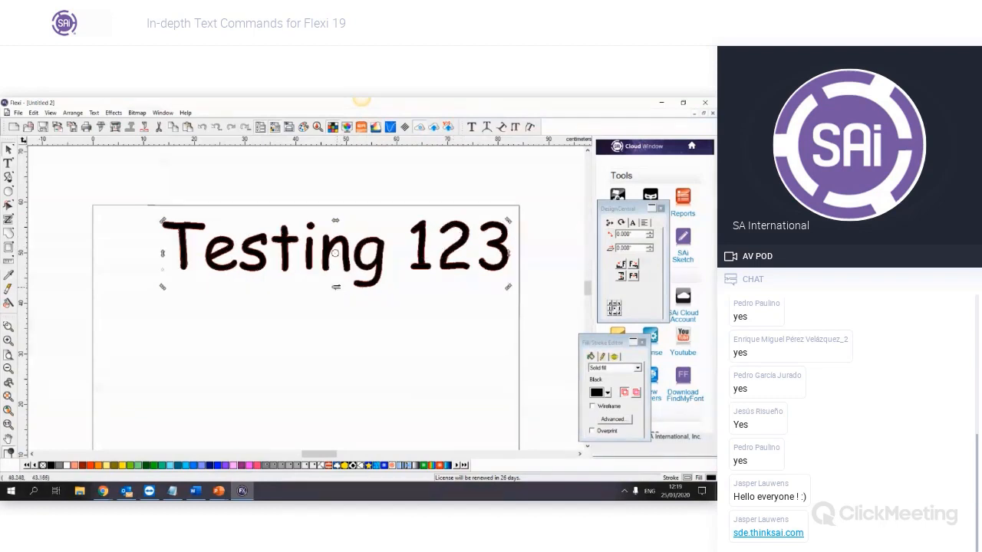
{"action": "mouse_move", "coordinate": [336, 287]}
{"action": "left_mouse_down"}
{"action": "mouse_move", "coordinate": [350, 281]}
{"action": "mouse_move", "coordinate": [354, 290]}
{"action": "left_mouse_up"}
{"action": "key", "text": "ctrl+z"}
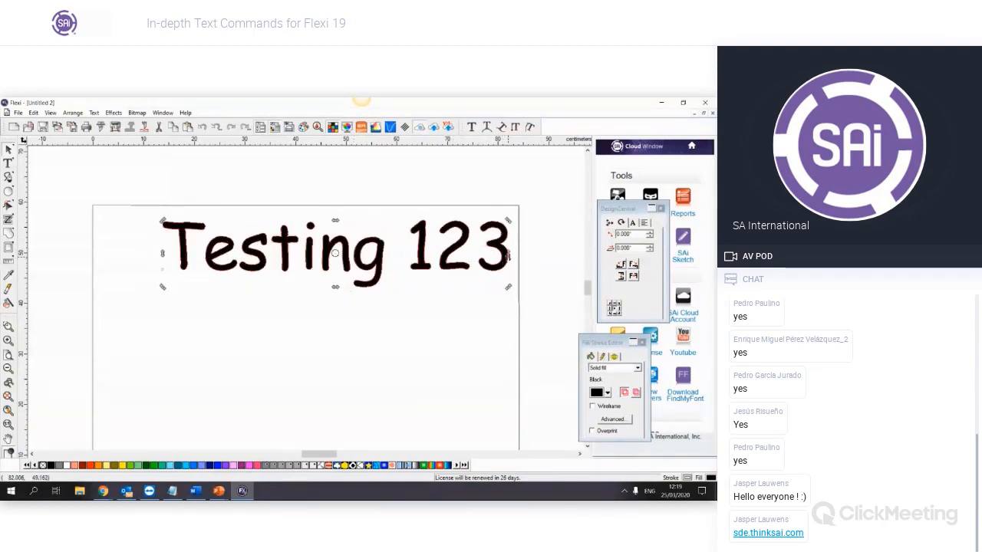
Try shearing "Testing 123" vertically from its right and left sides, undoing each trial
{"action": "left_click_drag", "start_coordinate": [508, 254], "coordinate": [500, 290]}
{"action": "key", "text": "ctrl+z"}
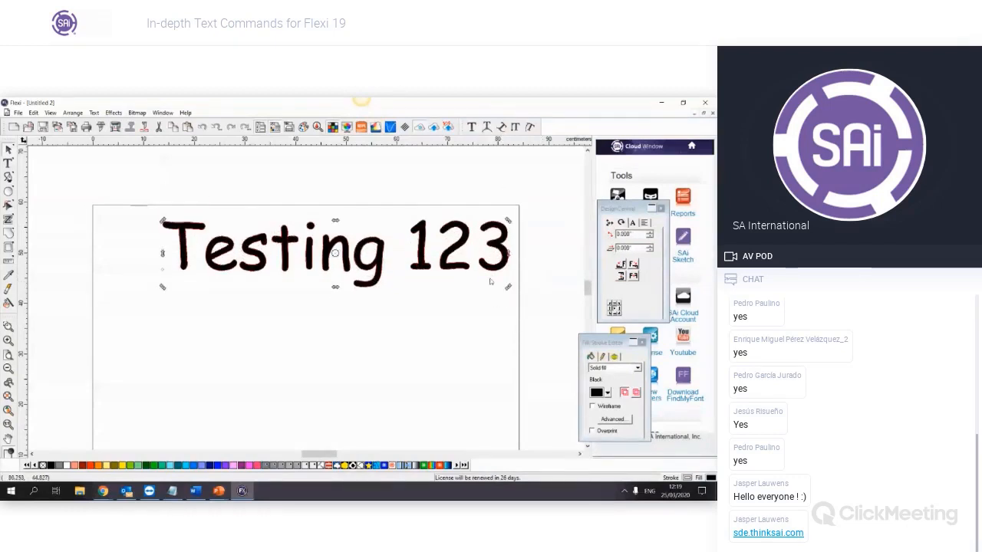
{"action": "left_click_drag", "start_coordinate": [163, 253], "coordinate": [176, 330]}
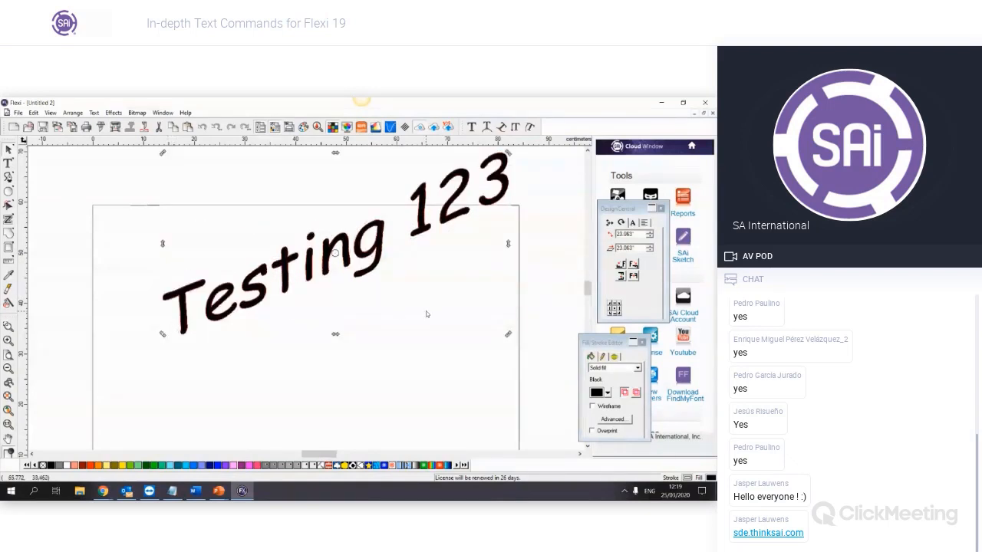
{"action": "key", "text": "ctrl+z"}
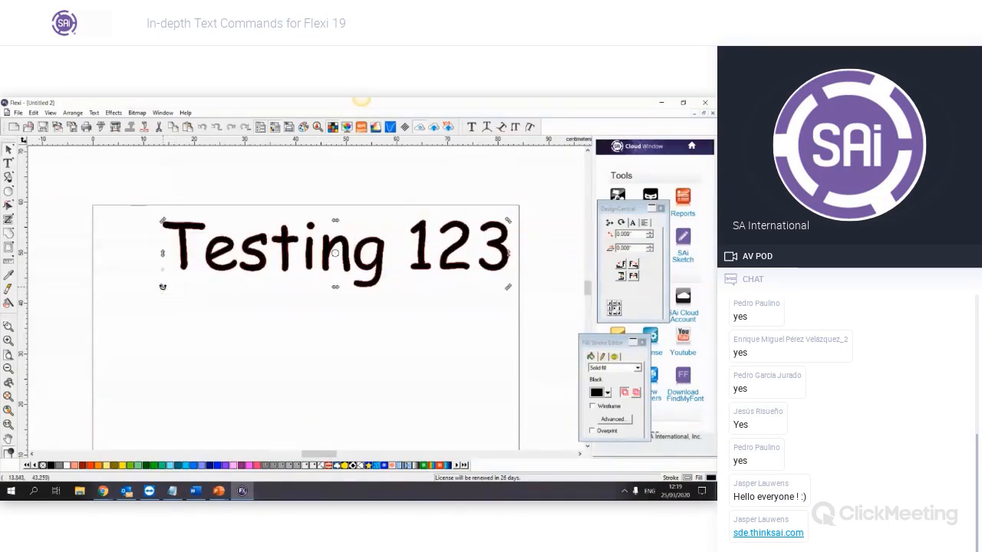
Rotate "Testing 123" freely by its lower-left corner and reset its rotation angle to 0°
{"action": "left_click_drag", "start_coordinate": [162, 287], "coordinate": [108, 301]}
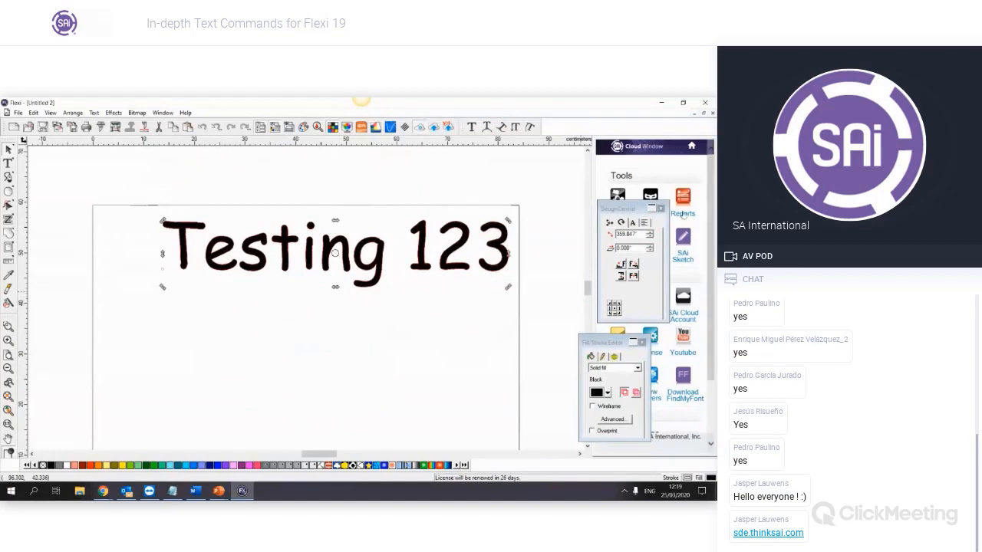
{"action": "double_click", "coordinate": [629, 235]}
{"action": "type", "text": "0"}
{"action": "key", "text": "Return"}
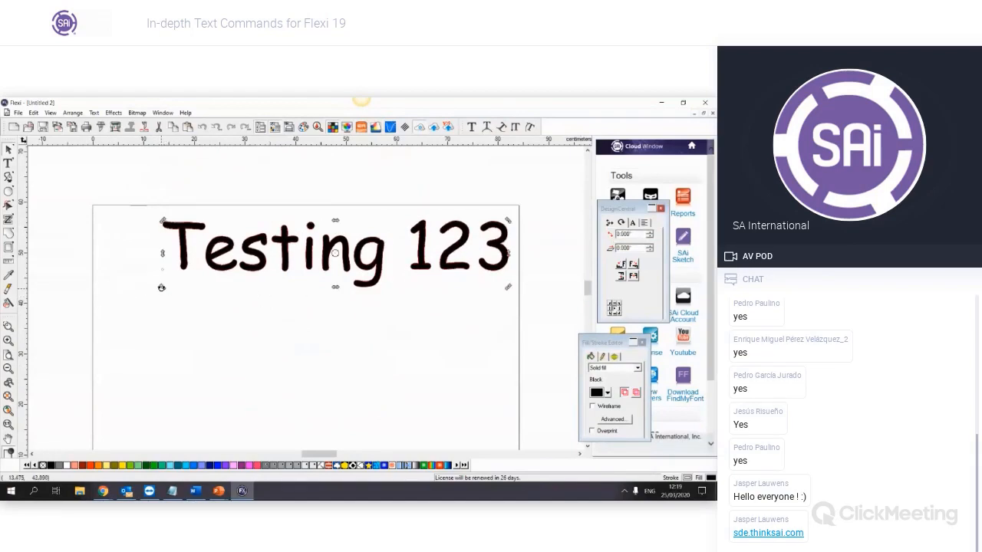
Try rotating "Testing 123" to 45° with constrained rotation, return it to horizontal and deselect it
{"action": "left_click_drag", "start_coordinate": [161, 288], "coordinate": [161, 266]}
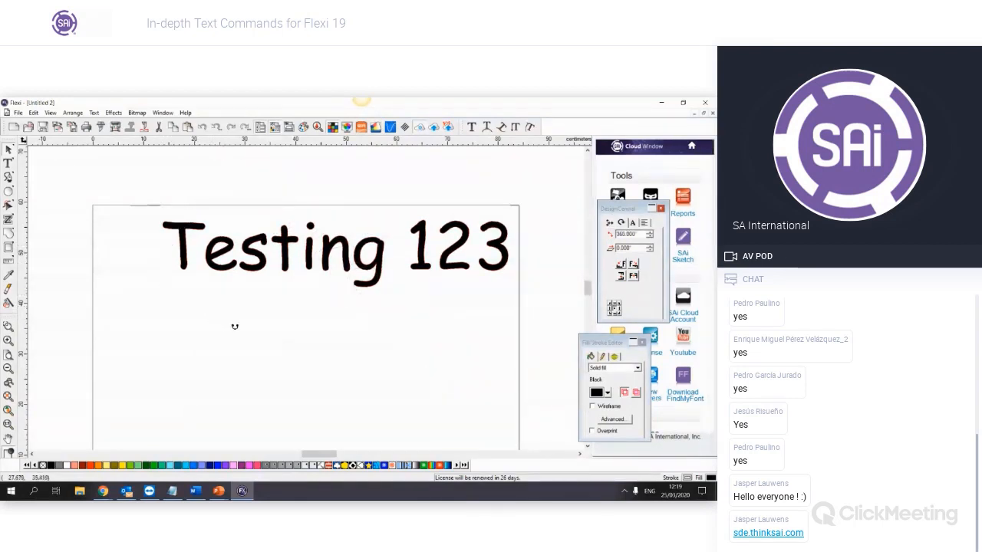
{"action": "left_click_drag", "start_coordinate": [235, 326], "coordinate": [193, 325]}
{"action": "mouse_move", "coordinate": [187, 283]}
{"action": "left_mouse_down"}
{"action": "mouse_move", "coordinate": [198, 353]}
{"action": "mouse_move", "coordinate": [239, 352]}
{"action": "left_mouse_up"}
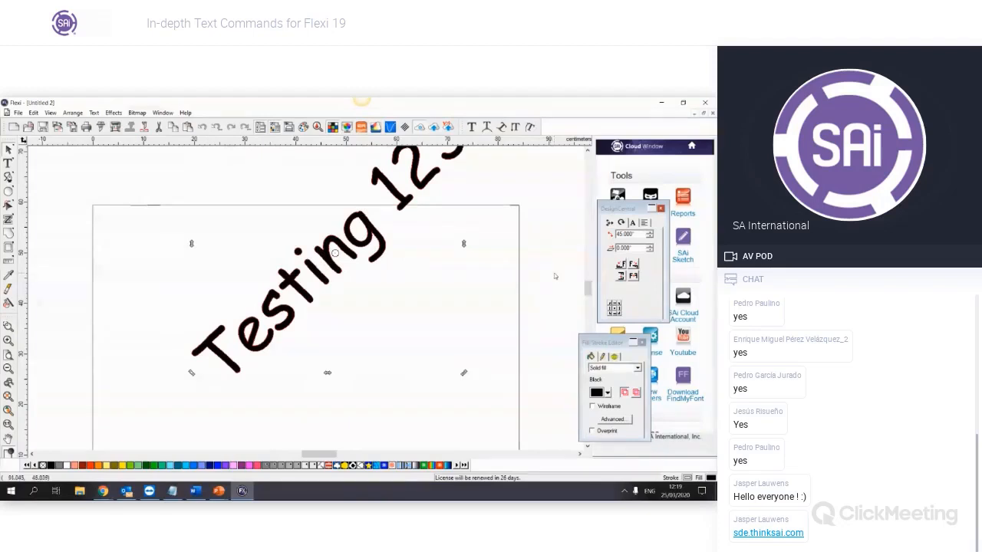
{"action": "left_click_drag", "start_coordinate": [188, 371], "coordinate": [163, 265]}
{"action": "key", "text": "Escape"}
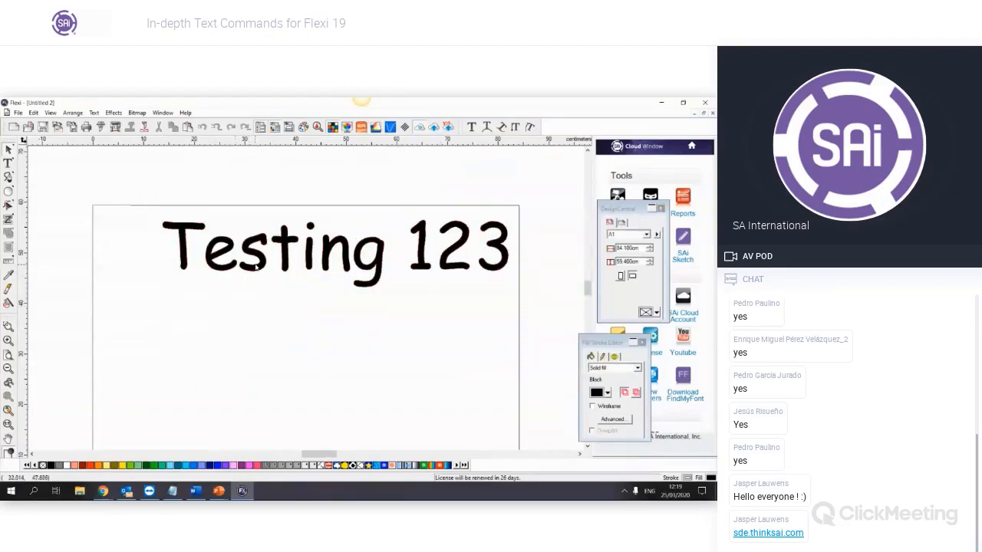
Rotate "Testing 123" by 45° so it slopes upward to the right
{"action": "left_click", "coordinate": [258, 266]}
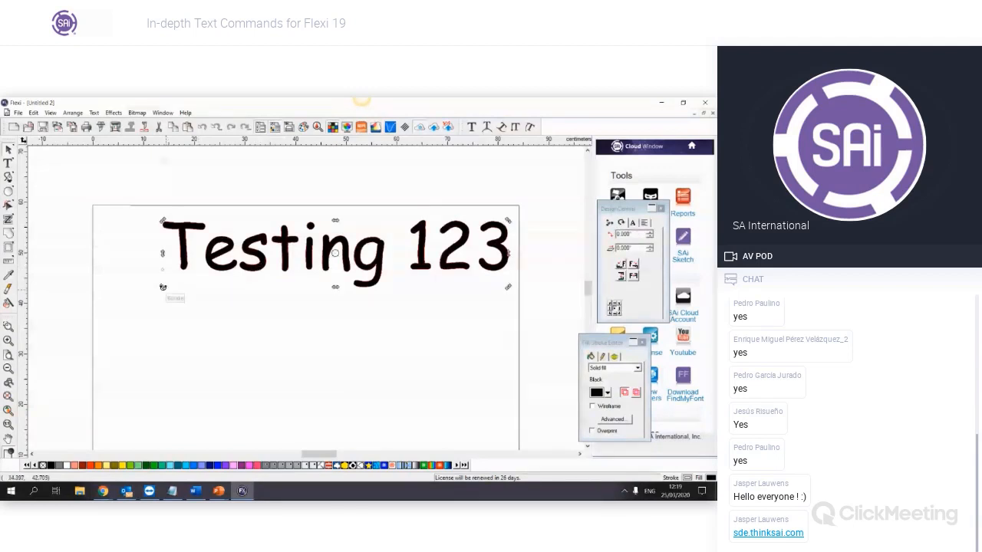
{"action": "key", "text": "Escape"}
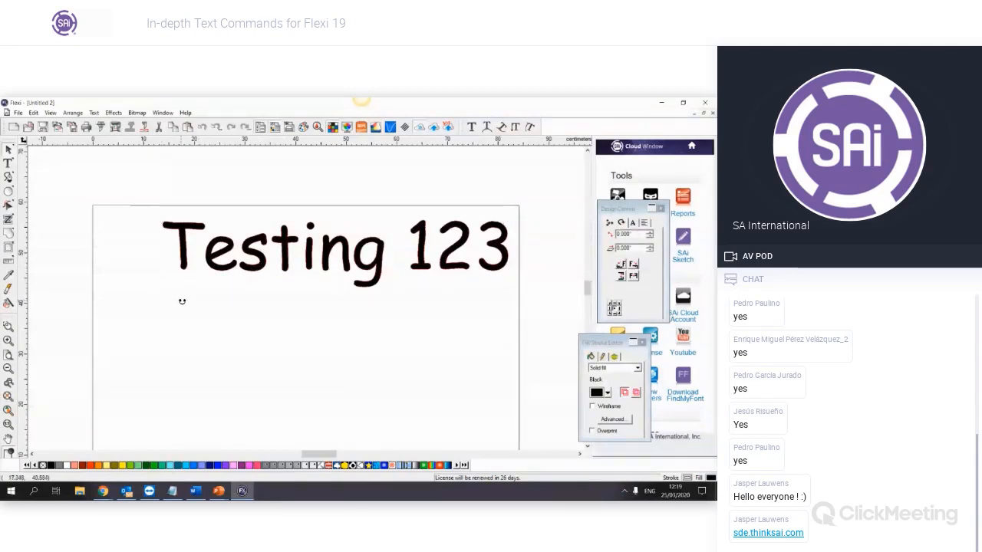
{"action": "left_click_drag", "start_coordinate": [205, 328], "coordinate": [192, 369]}
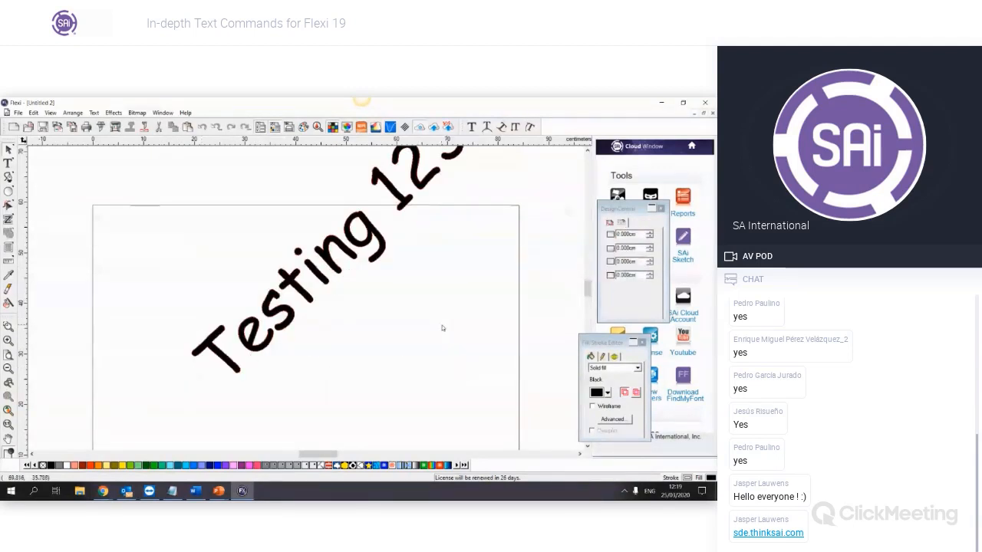
{"action": "scroll", "coordinate": [441, 328], "scroll_direction": "down", "scroll_amount": 2}
{"action": "scroll", "coordinate": [441, 328], "scroll_direction": "up", "scroll_amount": 2}
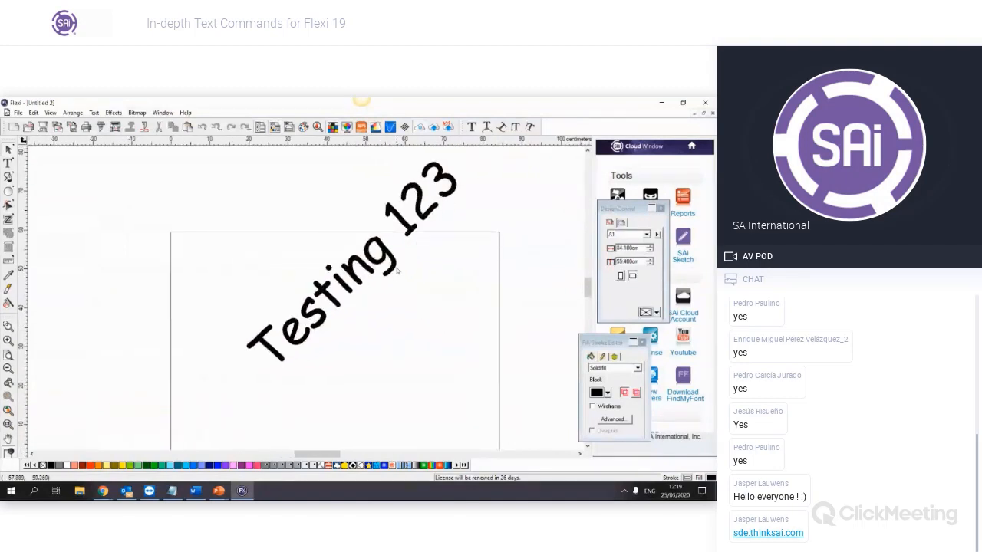
Shear the sloping "Testing 123" vertically and rotate it clockwise to a nearly horizontal, slightly downward slant
{"action": "left_click", "coordinate": [397, 270]}
{"action": "left_click_drag", "start_coordinate": [456, 263], "coordinate": [460, 204]}
{"action": "left_click_drag", "start_coordinate": [457, 385], "coordinate": [302, 422]}
{"action": "left_click", "coordinate": [351, 273]}
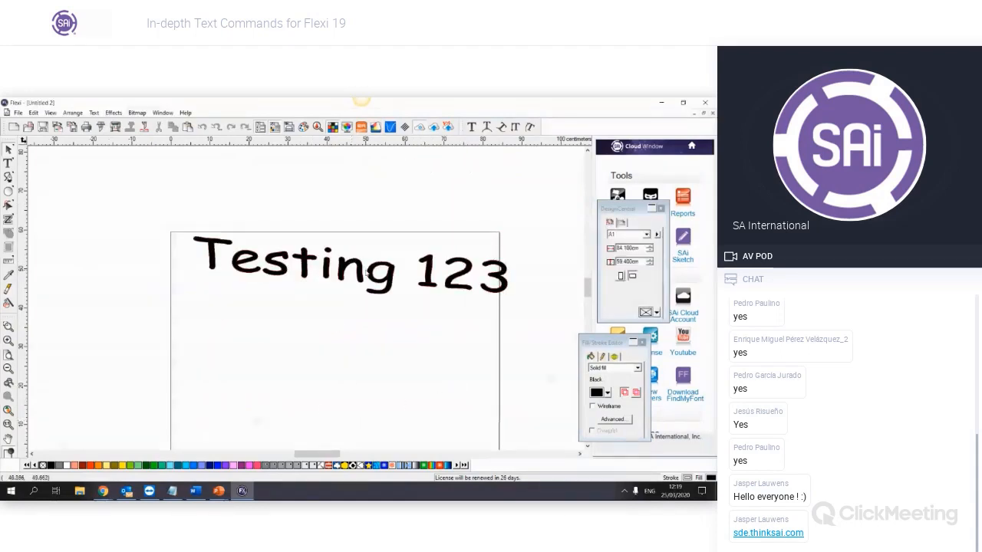
Shear the slightly down-sloping "Testing 123" horizontally so its letters lean to the right, then deselect and reselect it
{"action": "left_click", "coordinate": [353, 268]}
{"action": "left_click_drag", "start_coordinate": [358, 294], "coordinate": [320, 298]}
{"action": "left_click", "coordinate": [351, 352]}
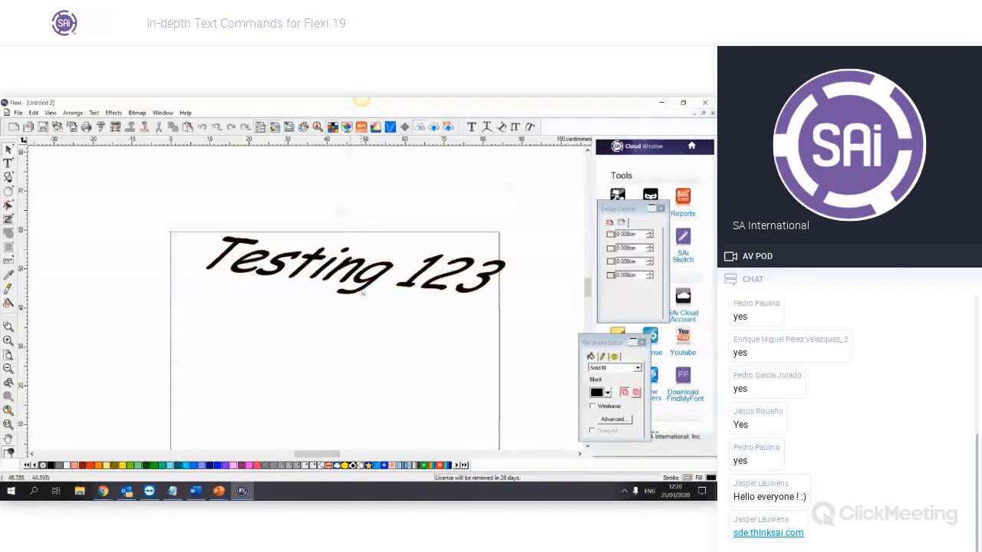
{"action": "left_click", "coordinate": [373, 283]}
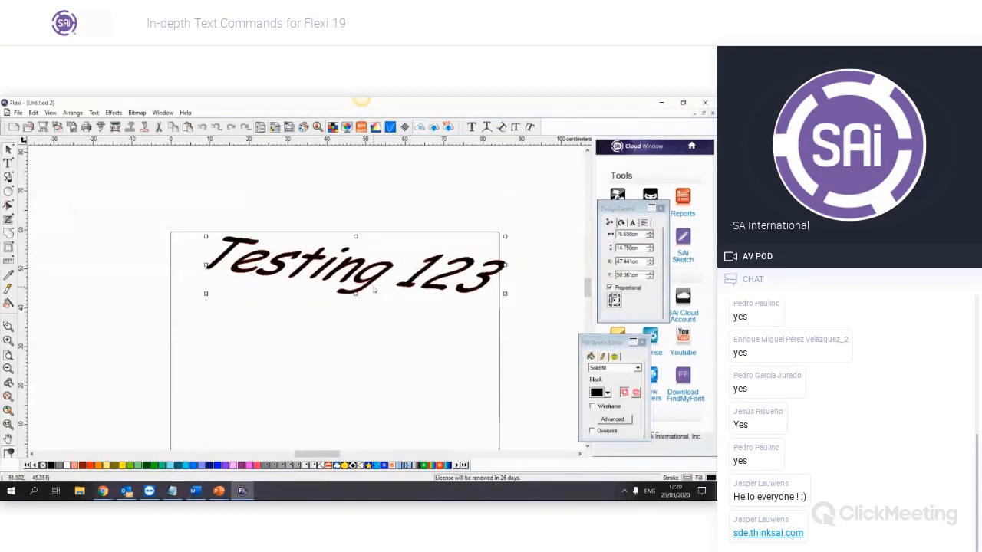
Undo the recent shear and rotation changes to bring "Testing 123" back to horizontal, upright lettering
{"action": "key", "text": "ctrl+z"}
{"action": "key", "text": "ctrl+z"}
{"action": "key", "text": "ctrl+z"}
{"action": "key", "text": "ctrl+z"}
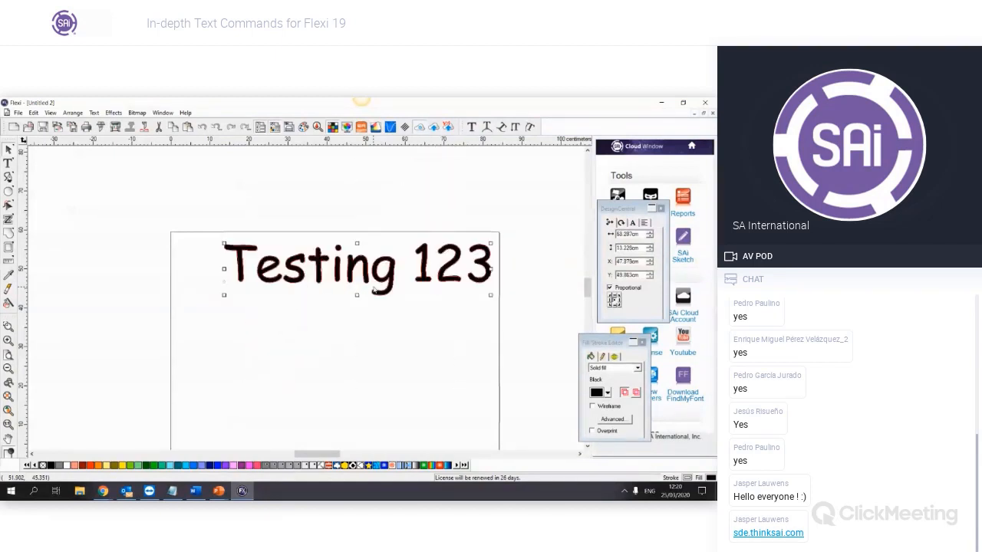
Display the individual character nodes of "Testing 123" and shift the letter "g" slightly to the right
{"action": "scroll", "coordinate": [381, 280], "scroll_direction": "up", "scroll_amount": 2}
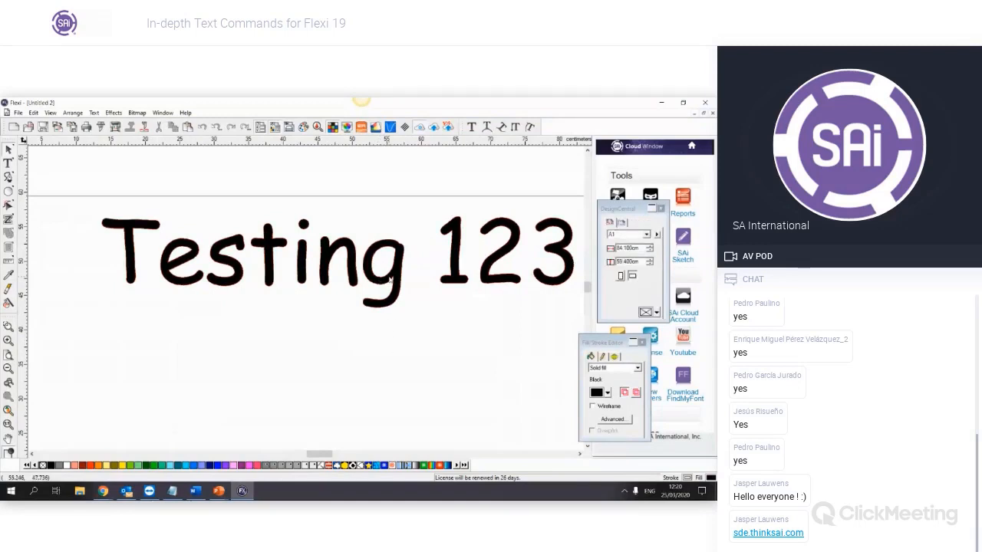
{"action": "double_click", "coordinate": [389, 277]}
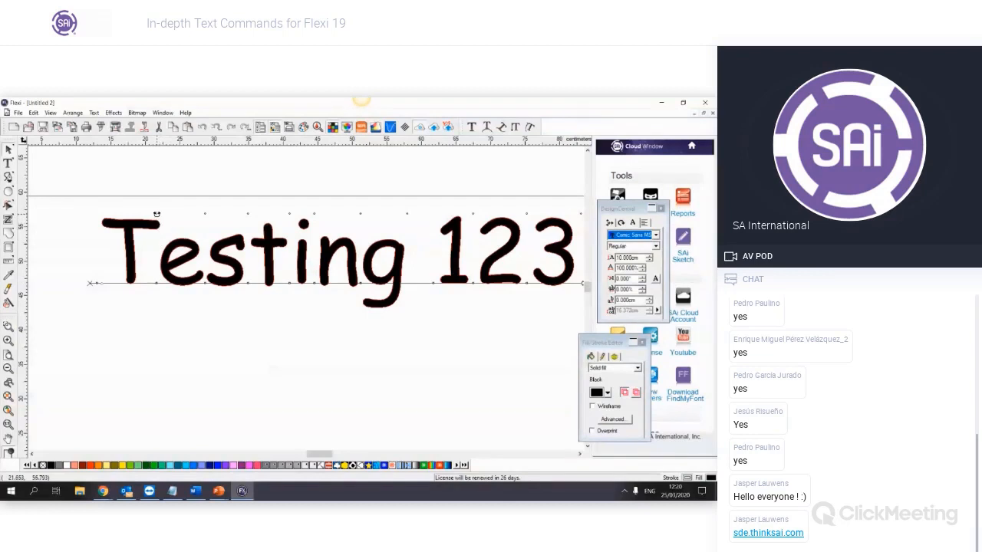
{"action": "left_click", "coordinate": [361, 282]}
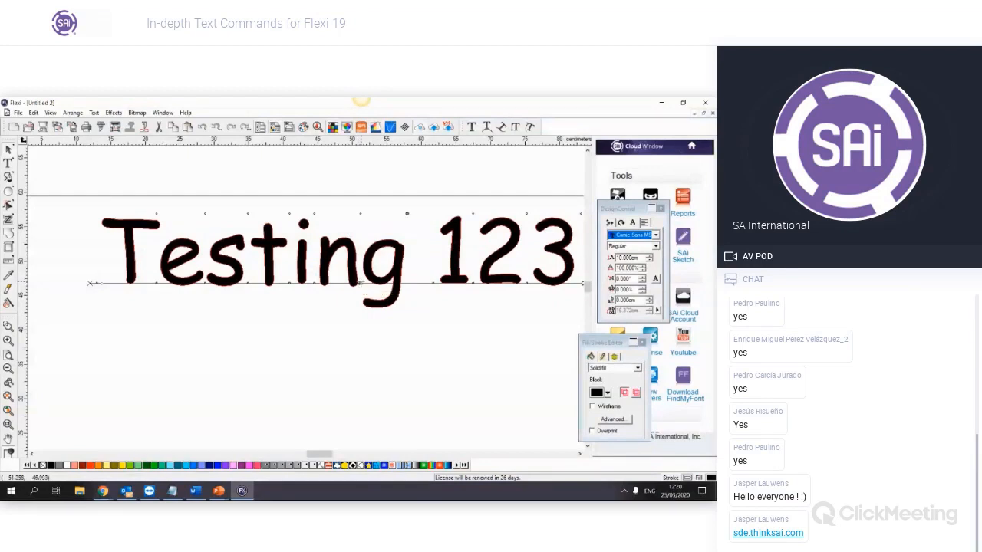
{"action": "left_click_drag", "start_coordinate": [361, 282], "coordinate": [391, 283]}
{"action": "mouse_move", "coordinate": [366, 283]}
{"action": "left_mouse_down"}
{"action": "mouse_move", "coordinate": [355, 284]}
{"action": "mouse_move", "coordinate": [392, 283]}
{"action": "mouse_move", "coordinate": [361, 283]}
{"action": "mouse_move", "coordinate": [367, 223]}
{"action": "mouse_move", "coordinate": [366, 311]}
{"action": "mouse_move", "coordinate": [365, 283]}
{"action": "left_mouse_up"}
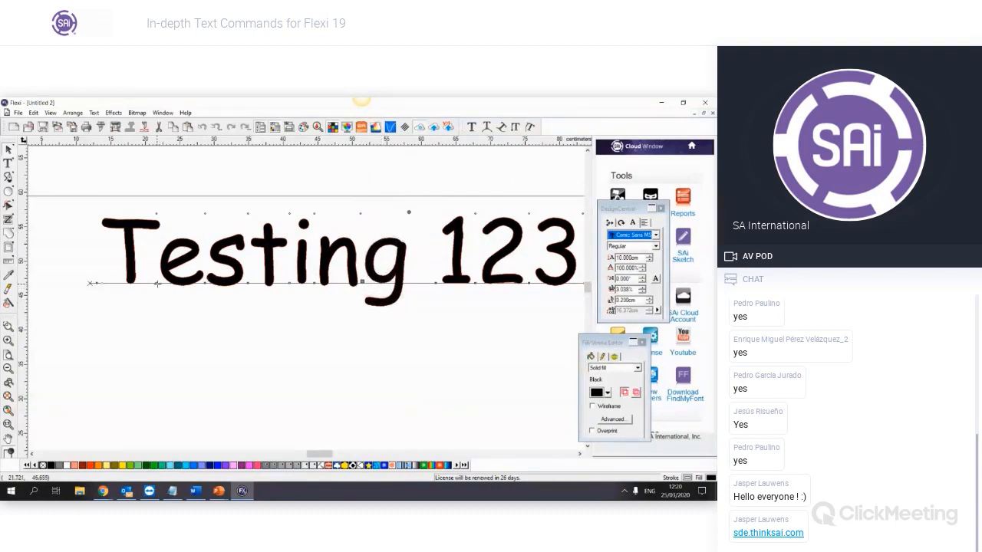
Move the letters of "Testing" from "e" to "g" alternately above and below the baseline, and deselect the text
{"action": "left_click_drag", "start_coordinate": [157, 283], "coordinate": [156, 259]}
{"action": "left_click_drag", "start_coordinate": [205, 283], "coordinate": [315, 242]}
{"action": "left_click", "coordinate": [314, 282]}
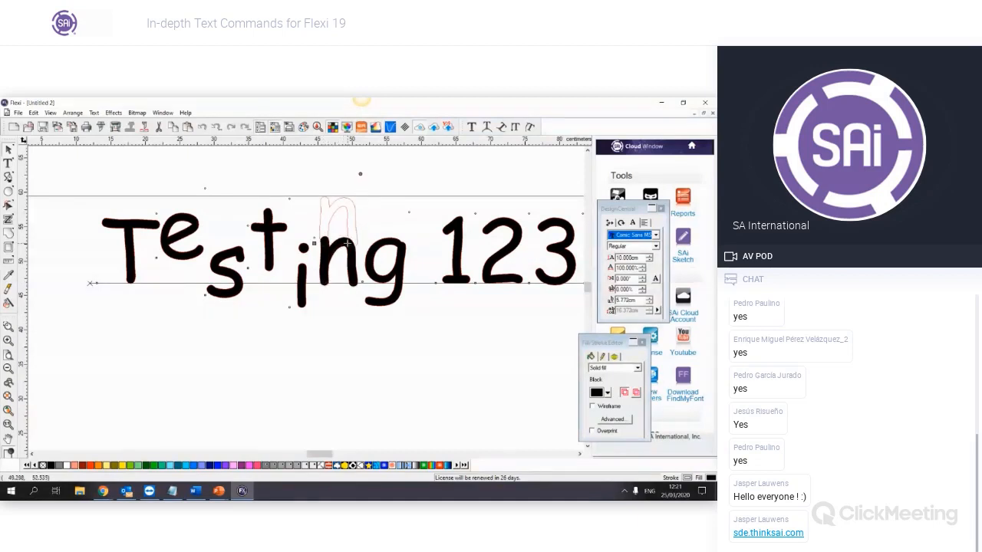
{"action": "left_click_drag", "start_coordinate": [361, 283], "coordinate": [350, 296]}
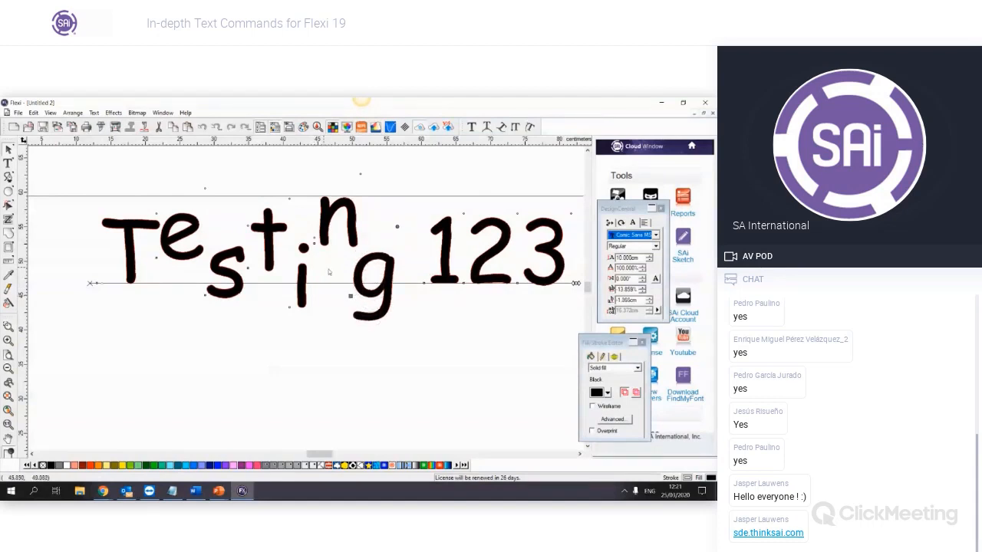
{"action": "left_click", "coordinate": [438, 319]}
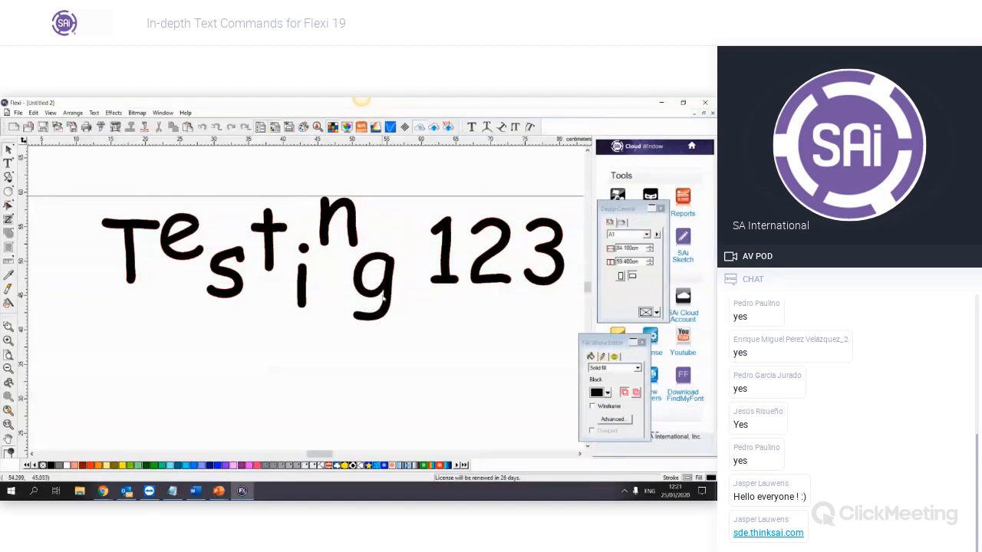
Reopen the character nodes and undo the individual letter moves to put "Testing" back on its baseline
{"action": "double_click", "coordinate": [383, 288]}
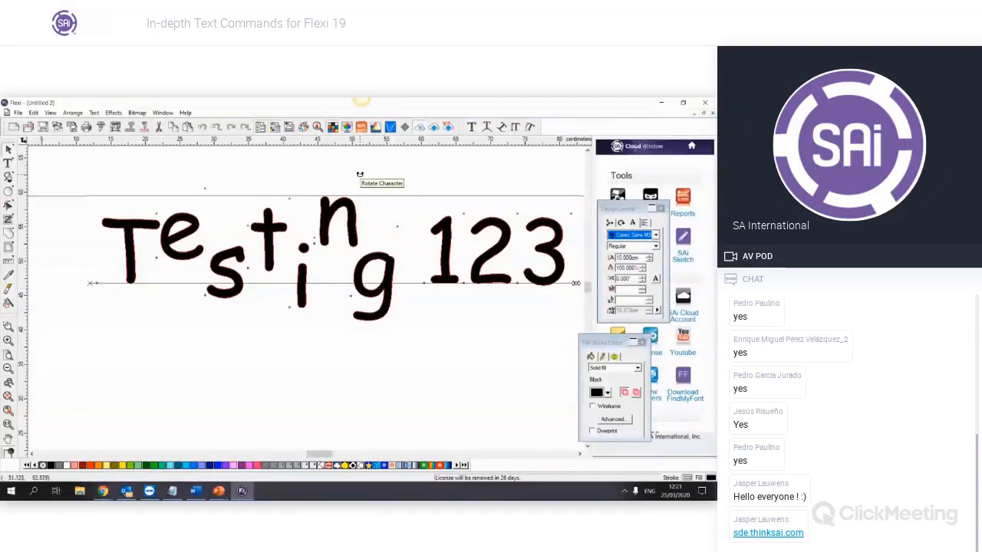
{"action": "key", "text": "ctrl+z"}
{"action": "key", "text": "ctrl+z"}
{"action": "key", "text": "ctrl+z"}
{"action": "key", "text": "ctrl+z"}
{"action": "key", "text": "ctrl+z"}
{"action": "key", "text": "ctrl+z"}
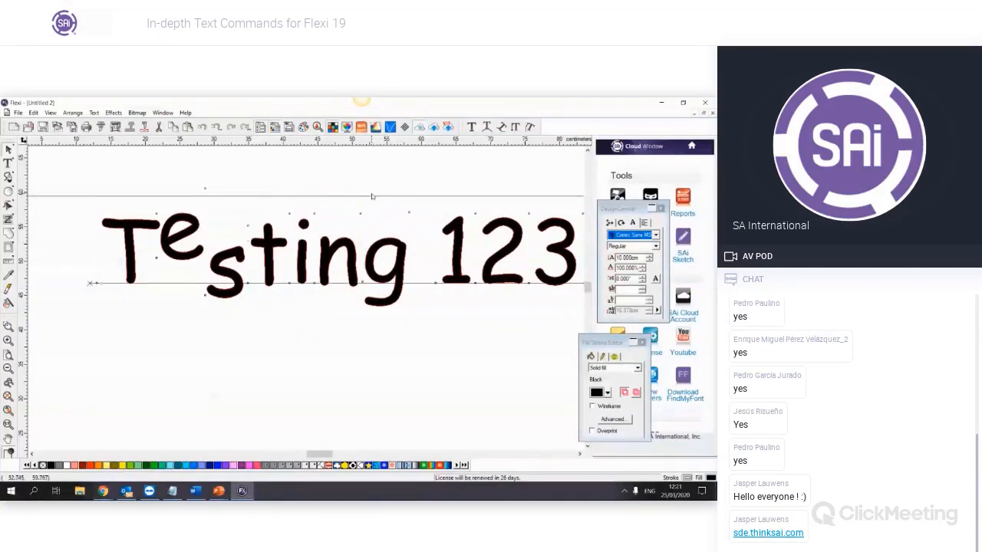
{"action": "key", "text": "ctrl+z"}
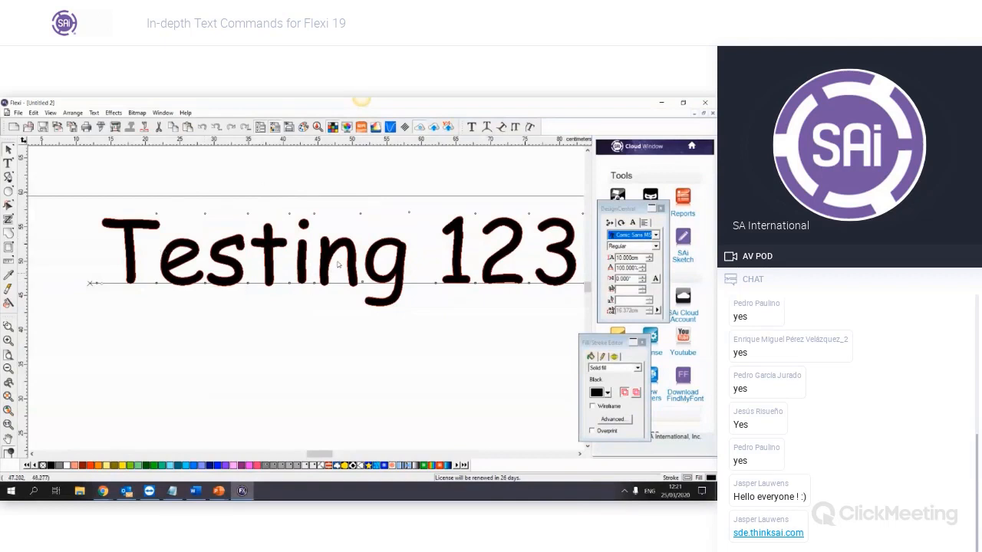
Rotate the letters "T", "e" and "s" counter-clockwise and the letters "t" and "i" clockwise using their character nodes
{"action": "left_click_drag", "start_coordinate": [157, 212], "coordinate": [123, 200]}
{"action": "left_click", "coordinate": [190, 247]}
{"action": "left_click", "coordinate": [190, 249]}
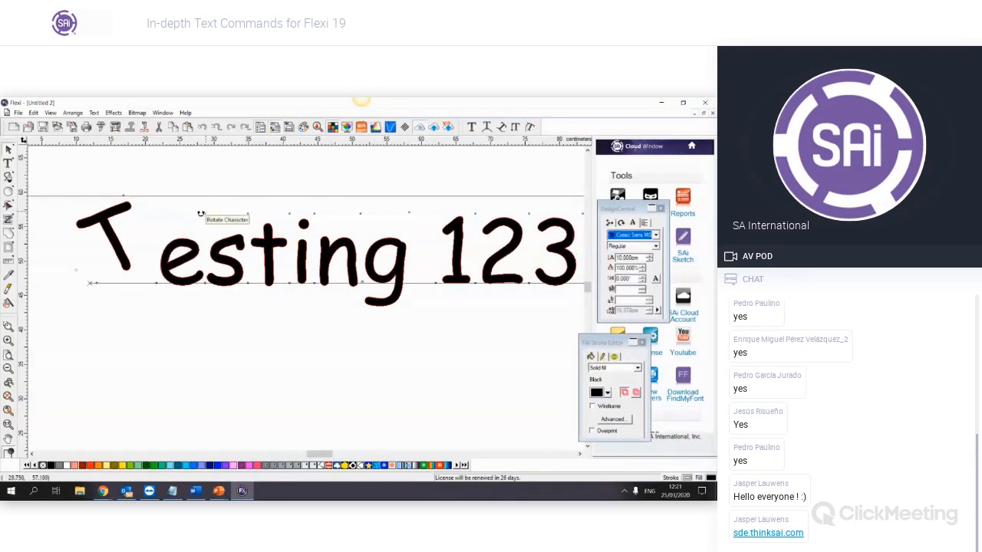
{"action": "left_click_drag", "start_coordinate": [205, 214], "coordinate": [158, 198]}
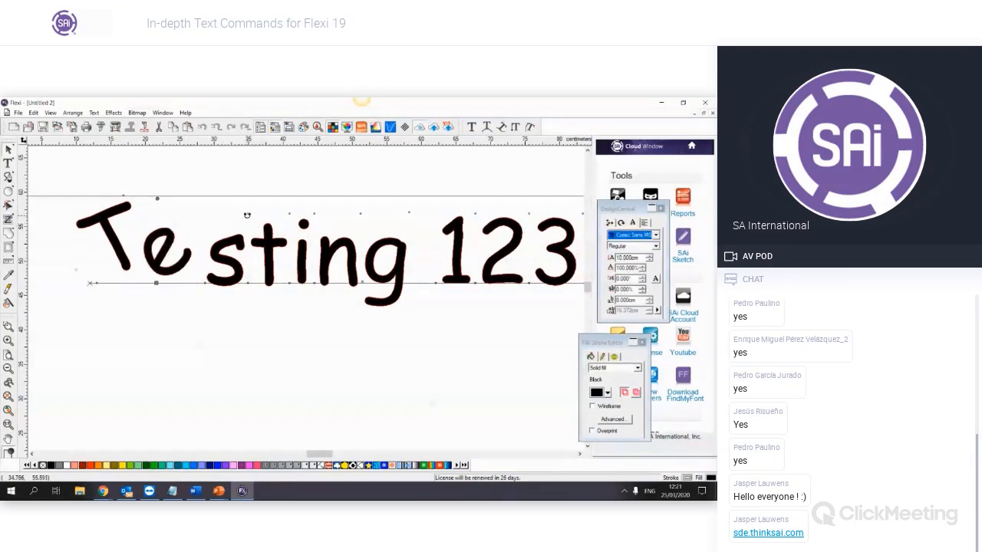
{"action": "left_click_drag", "start_coordinate": [248, 214], "coordinate": [220, 216]}
{"action": "mouse_move", "coordinate": [285, 220]}
{"action": "left_mouse_down"}
{"action": "mouse_move", "coordinate": [322, 224]}
{"action": "mouse_move", "coordinate": [297, 211]}
{"action": "left_mouse_up"}
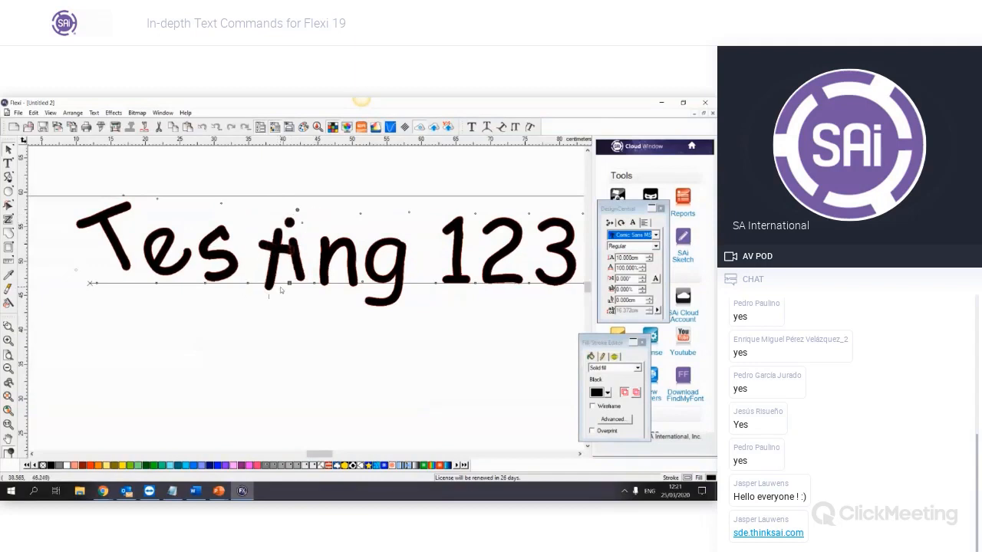
Move the rotated letters "t", "i", "e" and "T" downward and the letter "s" upward, off the text's original line
{"action": "left_click_drag", "start_coordinate": [289, 283], "coordinate": [302, 339]}
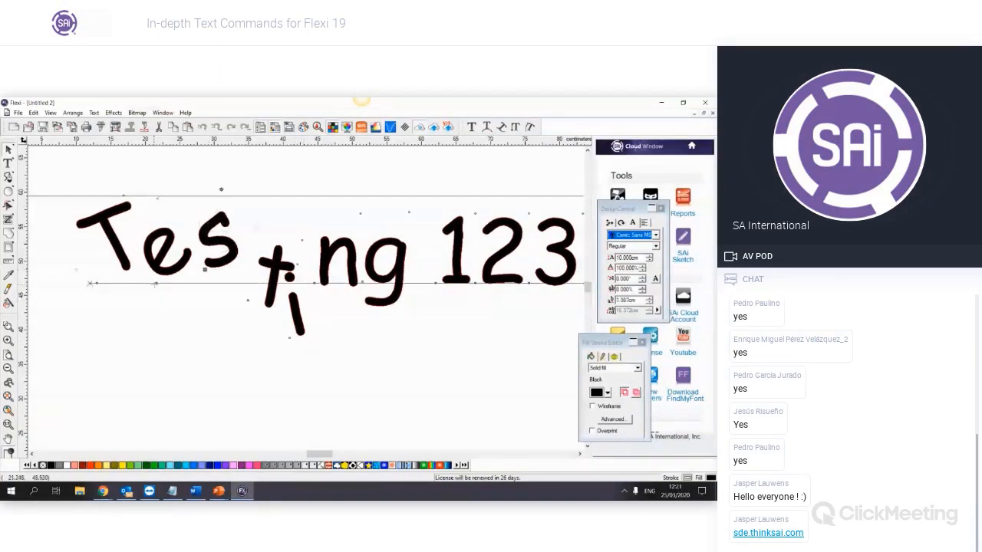
{"action": "left_click_drag", "start_coordinate": [156, 284], "coordinate": [156, 322]}
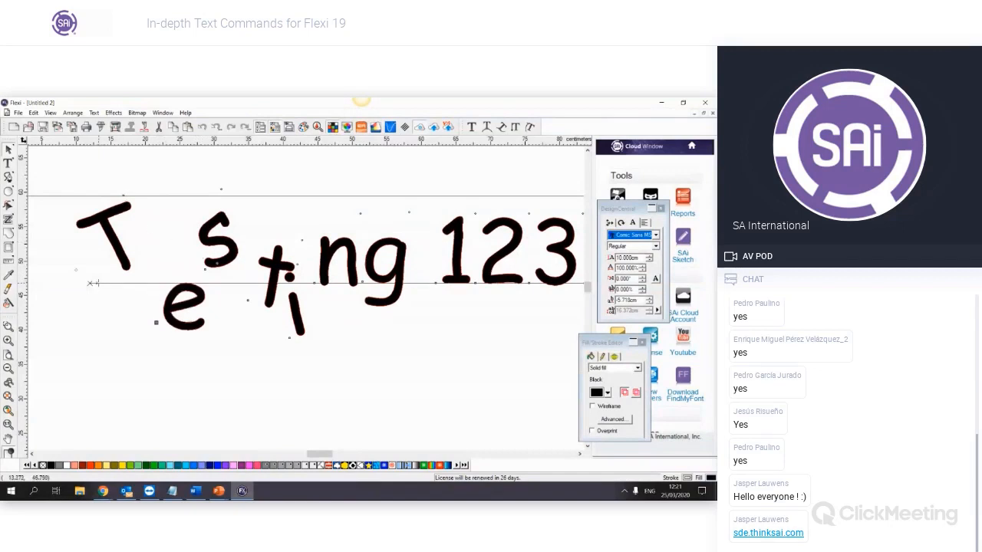
{"action": "left_click_drag", "start_coordinate": [92, 283], "coordinate": [96, 316]}
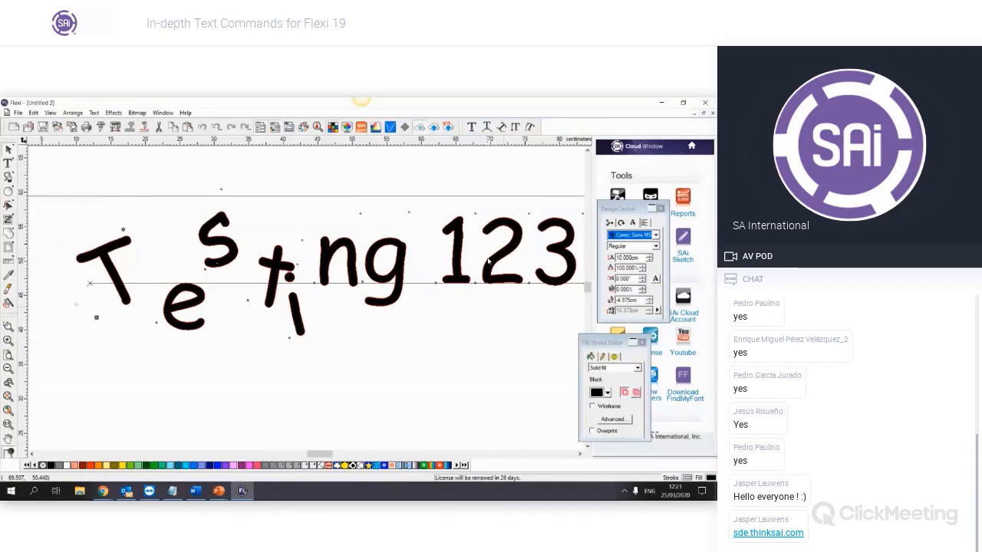
Undo all the individual letter rotations and moves in "Testing 123" and deselect the text
{"action": "key", "text": "ctrl+z"}
{"action": "key", "text": "ctrl+z"}
{"action": "key", "text": "ctrl+z"}
{"action": "key", "text": "ctrl+z"}
{"action": "key", "text": "ctrl+z"}
{"action": "key", "text": "ctrl+z"}
{"action": "key", "text": "ctrl+z"}
{"action": "key", "text": "ctrl+z"}
{"action": "key", "text": "ctrl+z"}
{"action": "key", "text": "ctrl+z"}
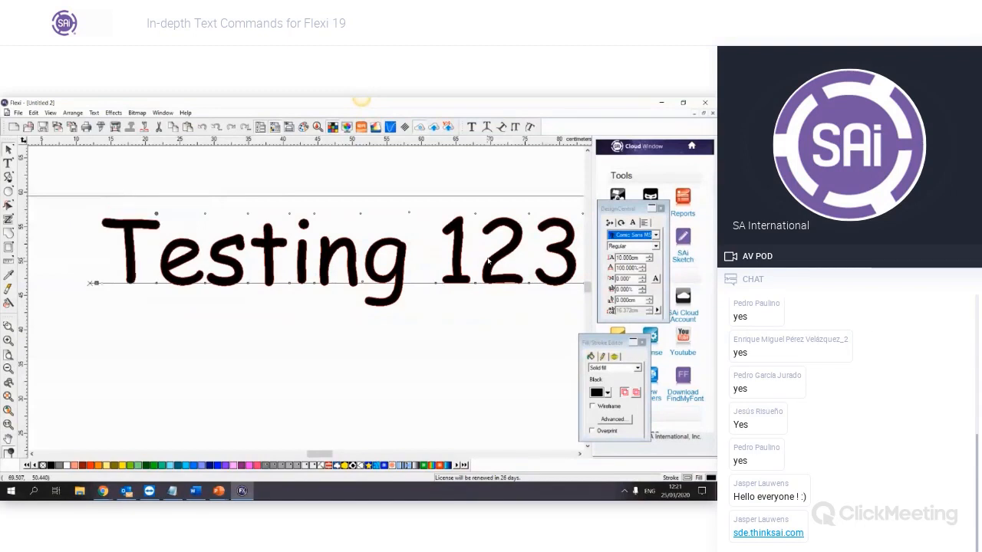
{"action": "left_click", "coordinate": [397, 349]}
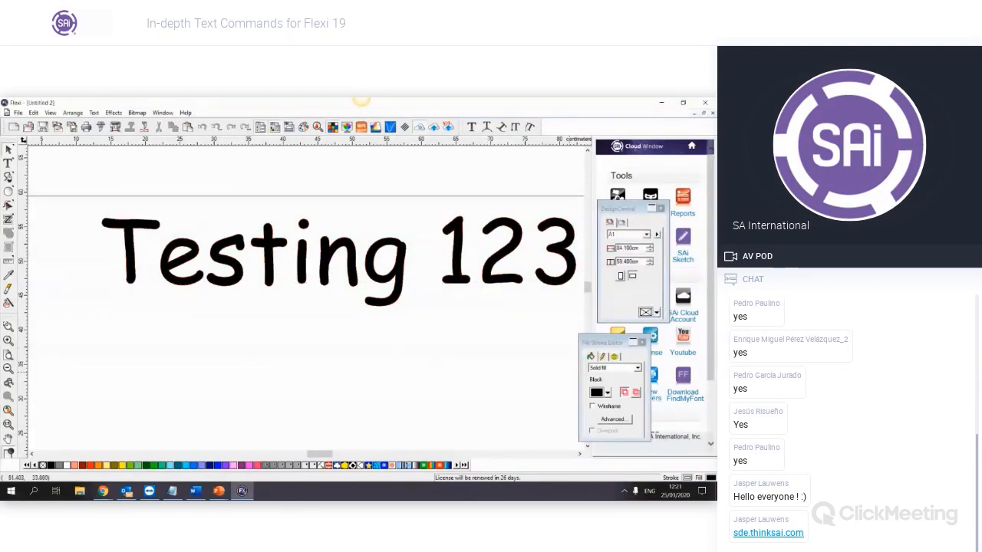
Display the character settings and nodes of "Testing 123", view its paragraph settings and deselect the text
{"action": "left_click", "coordinate": [384, 285]}
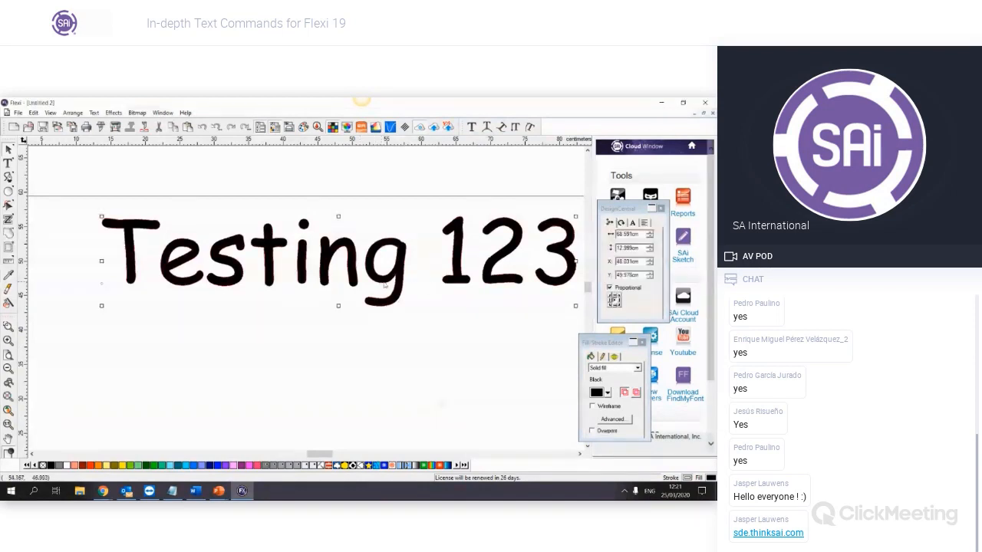
{"action": "left_click", "coordinate": [633, 222]}
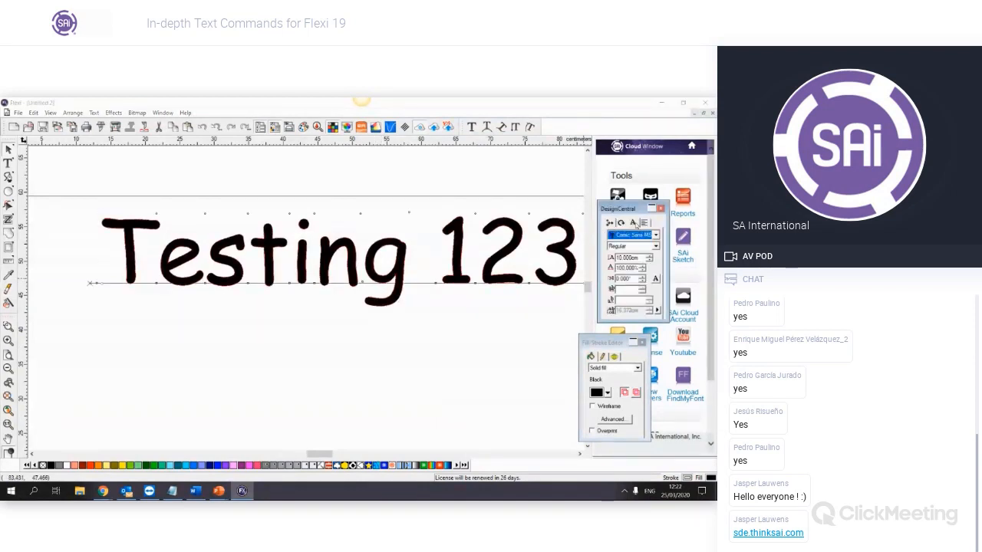
{"action": "left_click", "coordinate": [644, 222]}
{"action": "left_click", "coordinate": [400, 312]}
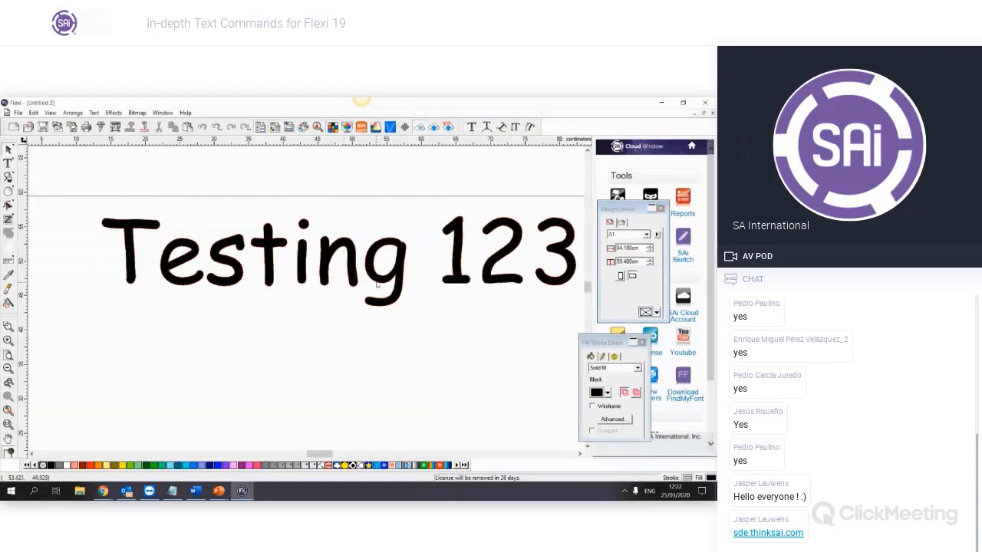
Try a horizontal shear and a slight counter-clockwise rotation on the whole "Testing 123" object, undoing each one
{"action": "left_click", "coordinate": [378, 280]}
{"action": "left_click", "coordinate": [378, 280]}
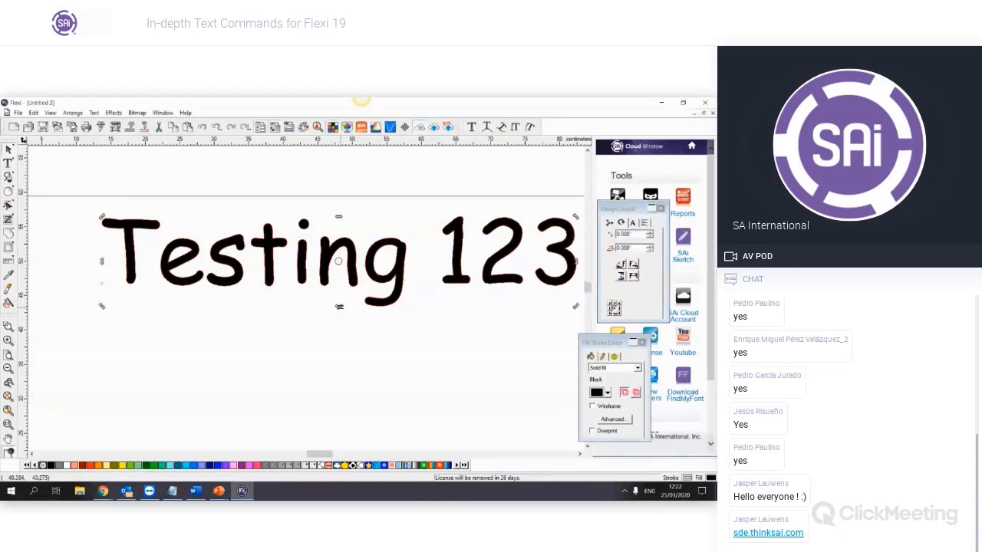
{"action": "left_click_drag", "start_coordinate": [339, 307], "coordinate": [323, 308]}
{"action": "key", "text": "ctrl+z"}
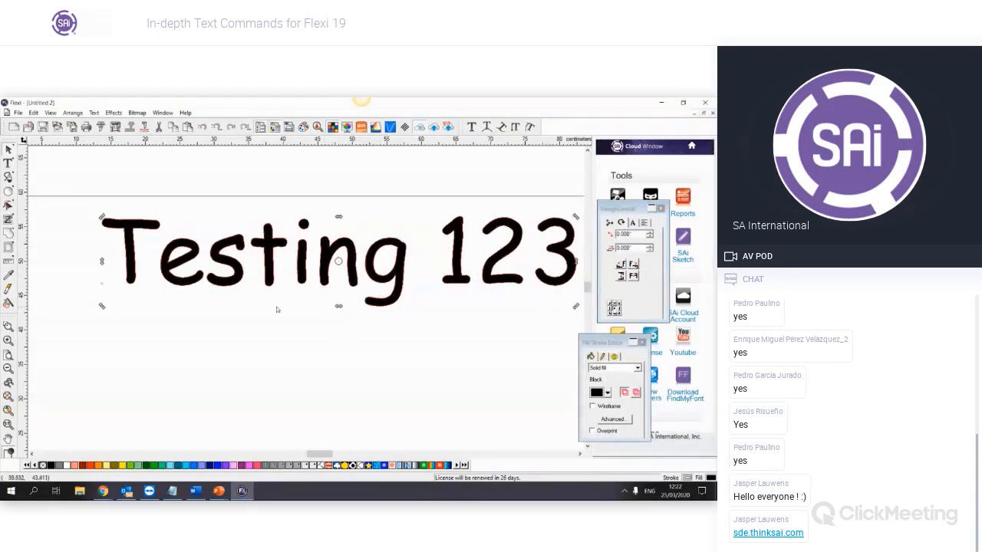
{"action": "left_click_drag", "start_coordinate": [103, 306], "coordinate": [130, 333]}
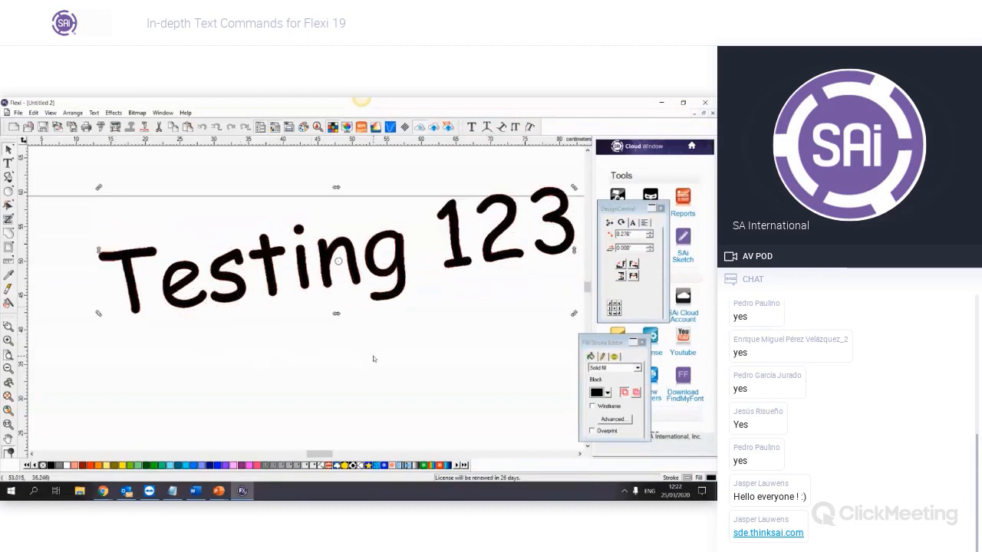
{"action": "key", "text": "ctrl+z"}
Try moving the letter "g" upward and slightly rotating the "n", undo these letter changes and deselect the text
{"action": "double_click", "coordinate": [384, 276]}
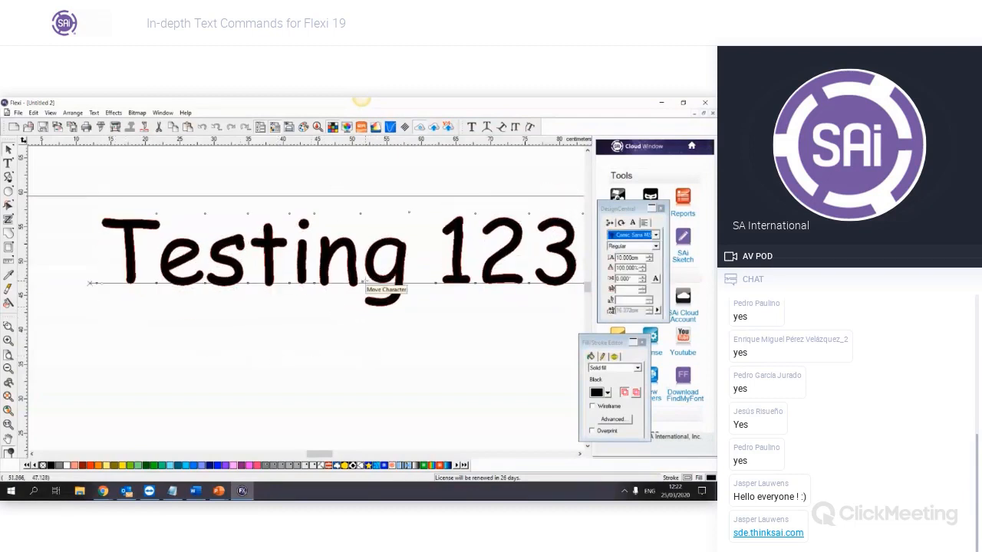
{"action": "left_click_drag", "start_coordinate": [362, 282], "coordinate": [364, 215]}
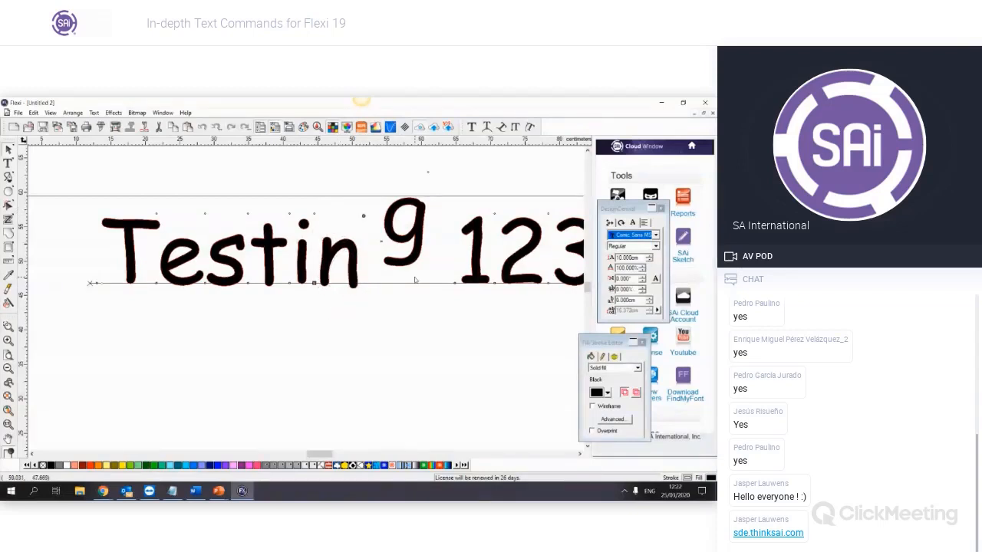
{"action": "key", "text": "ctrl+z"}
{"action": "key", "text": "ctrl+z"}
{"action": "key", "text": "ctrl+z"}
{"action": "key", "text": "Escape"}
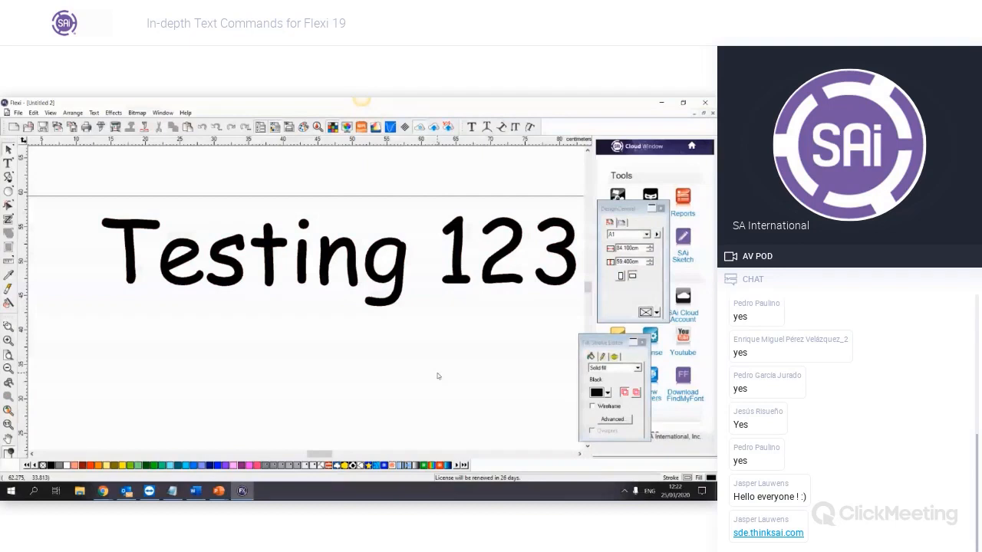
Delete the "Testing 123" text object from the page
{"action": "left_click", "coordinate": [402, 286]}
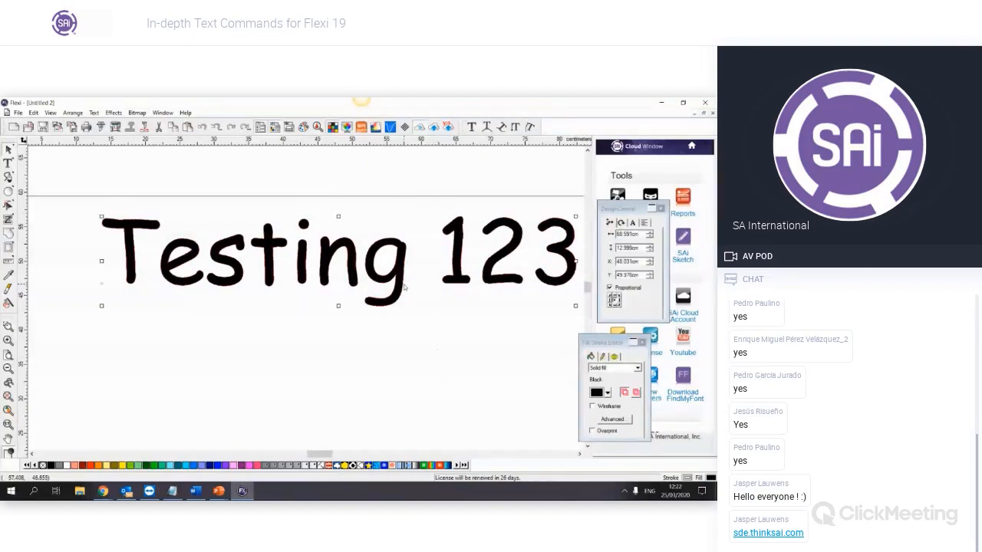
{"action": "key", "text": "Delete"}
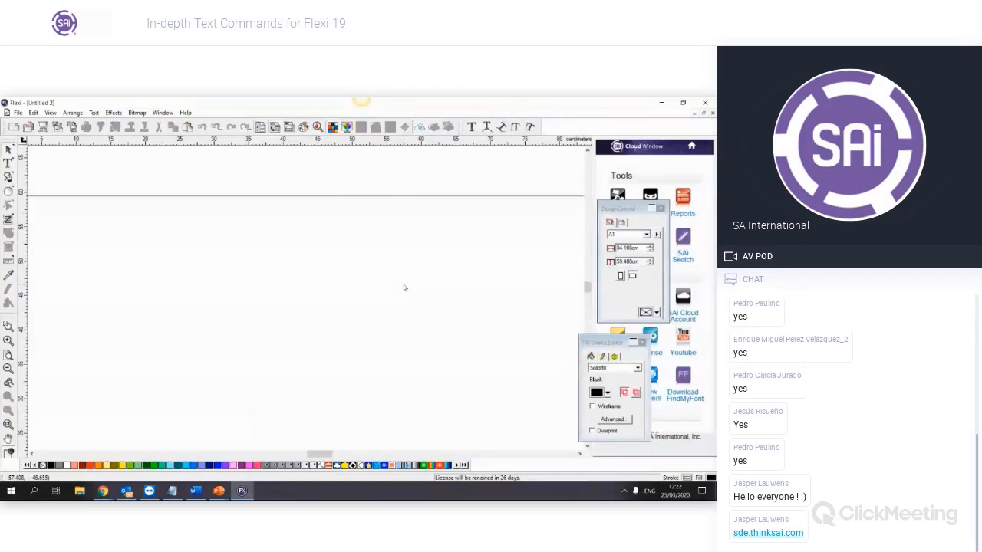
Add the text "Test" in the upper-left area of the page
{"action": "scroll", "coordinate": [361, 348], "scroll_direction": "down", "scroll_amount": 3}
{"action": "scroll", "coordinate": [361, 347], "scroll_direction": "down", "scroll_amount": 1}
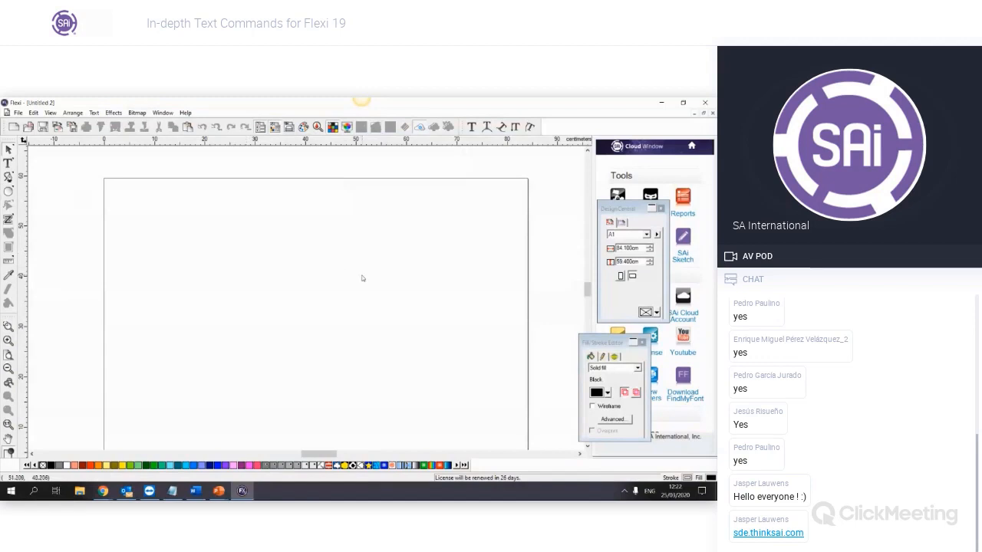
{"action": "scroll", "coordinate": [348, 321], "scroll_direction": "down", "scroll_amount": 2}
{"action": "scroll", "coordinate": [355, 353], "scroll_direction": "up", "scroll_amount": 1}
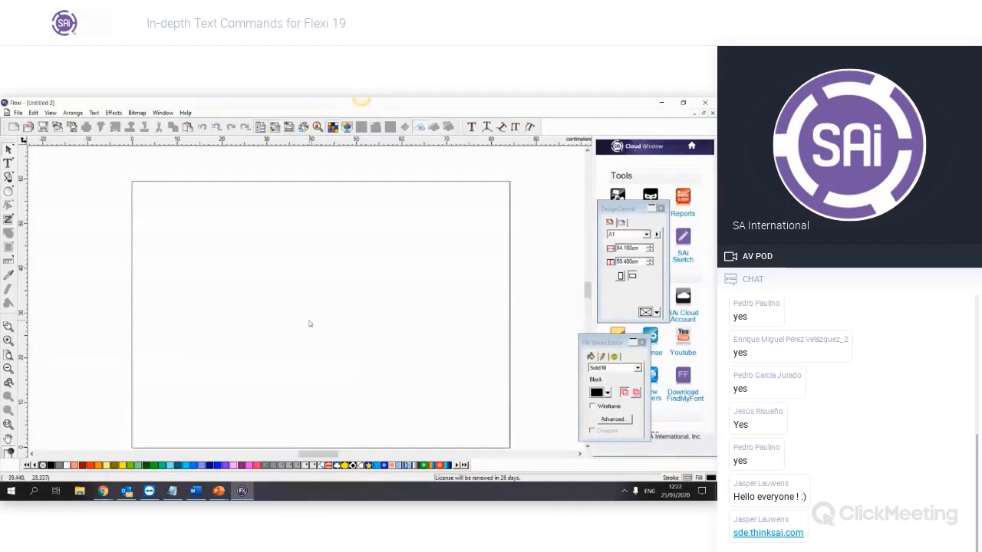
{"action": "left_click", "coordinate": [8, 163]}
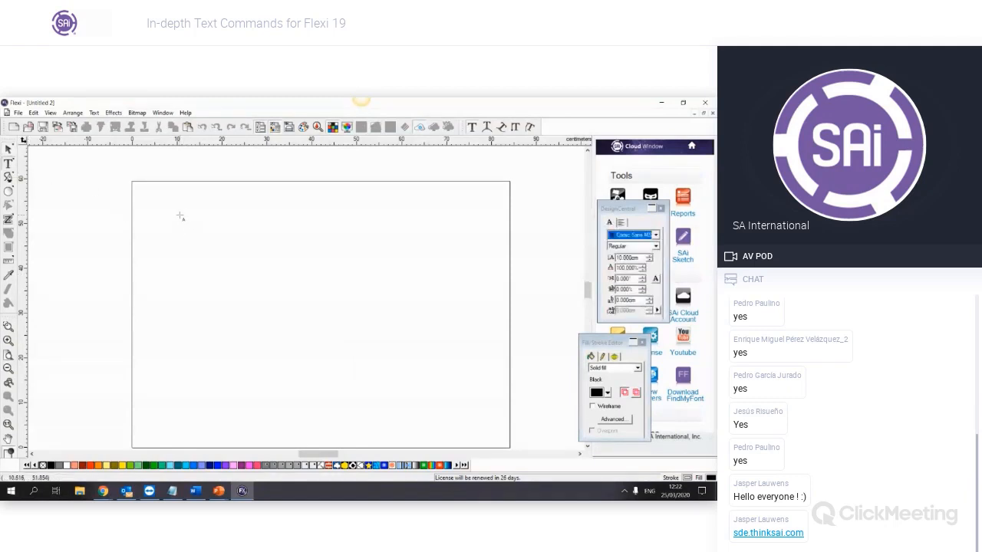
{"action": "left_click", "coordinate": [179, 216]}
{"action": "type", "text": "Test"}
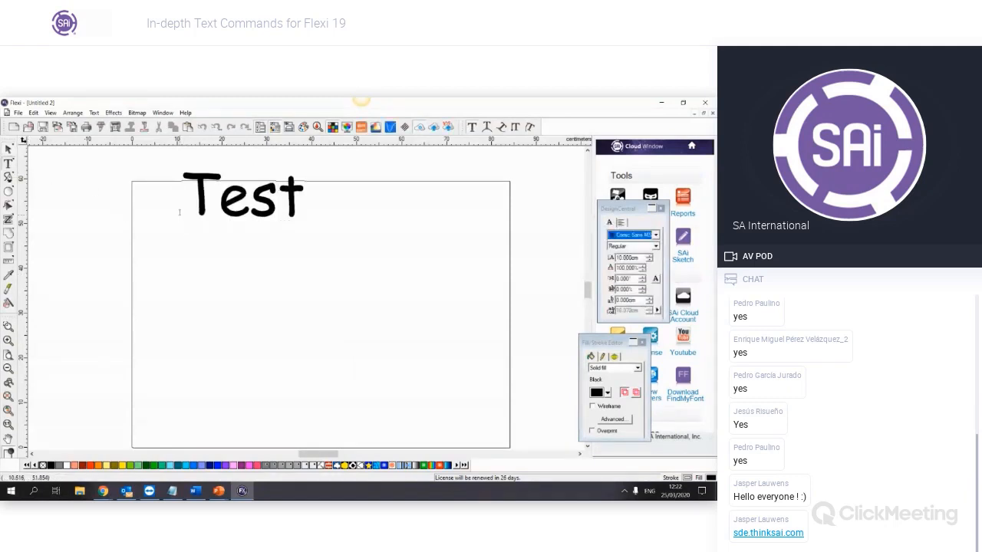
Add a separate text object reading "testing 123456" below and to the right of "Test"
{"action": "left_click", "coordinate": [406, 308]}
{"action": "type", "text": "testing"}
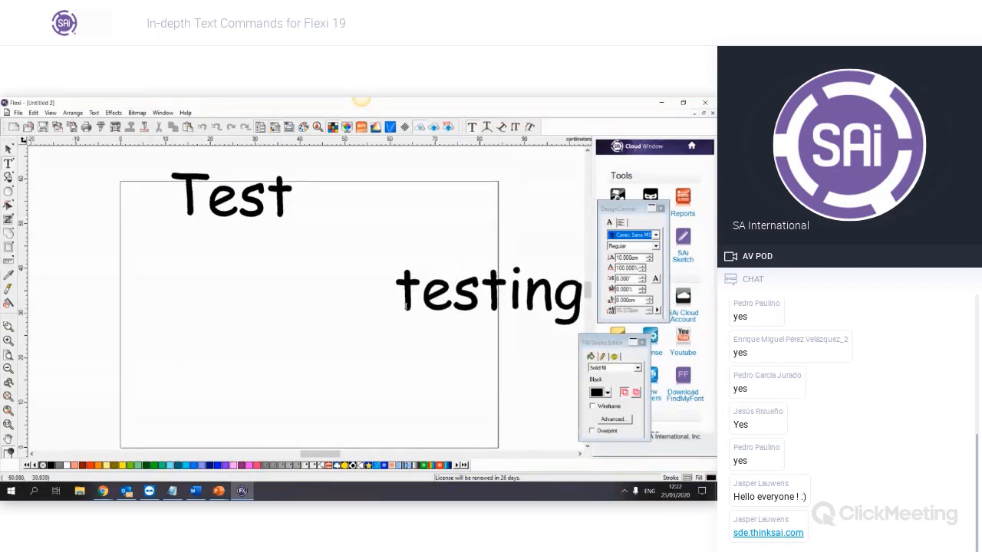
{"action": "type", "text": " 123456"}
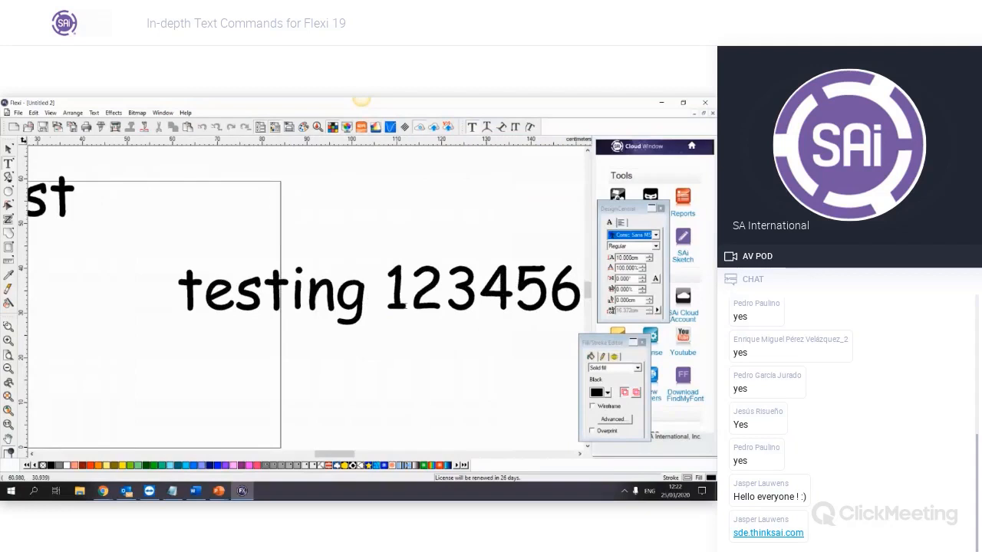
{"action": "left_click_drag", "start_coordinate": [349, 454], "coordinate": [337, 454]}
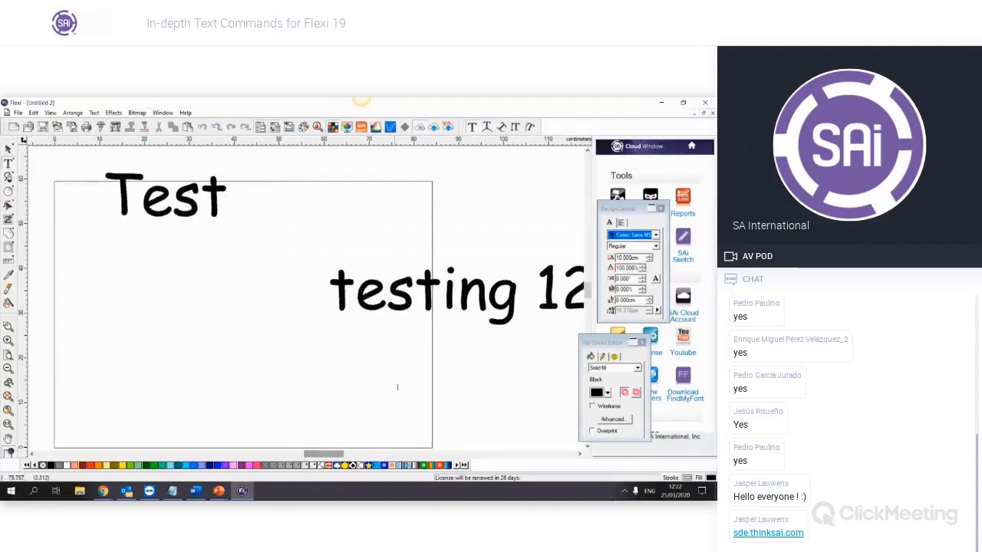
{"action": "scroll", "coordinate": [415, 372], "scroll_direction": "down", "scroll_amount": 2}
{"action": "scroll", "coordinate": [425, 370], "scroll_direction": "down", "scroll_amount": 2}
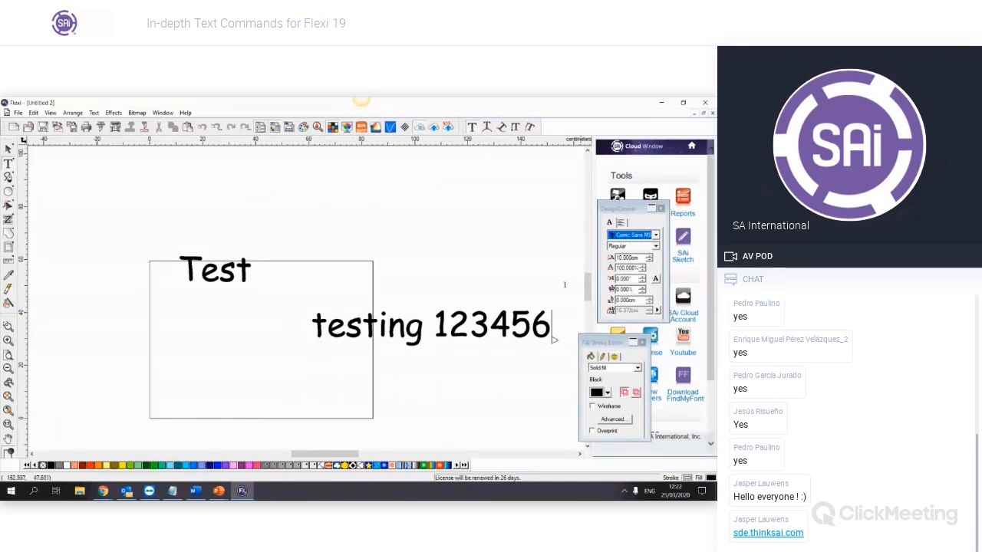
Move the "Test" text off the page, up and to the left of its upper-left corner, and deselect it
{"action": "left_click", "coordinate": [7, 150]}
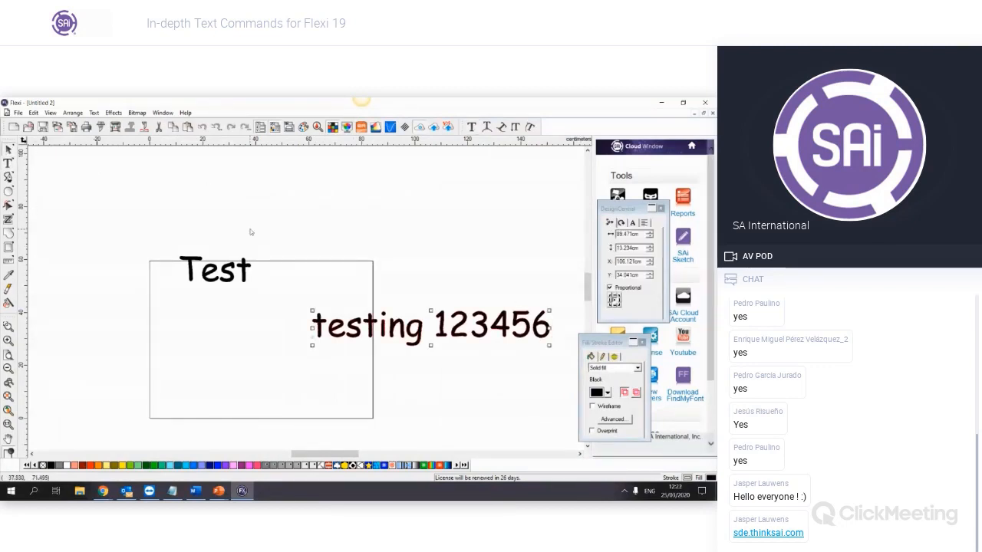
{"action": "scroll", "coordinate": [250, 231], "scroll_direction": "down", "scroll_amount": 1}
{"action": "left_click", "coordinate": [234, 270]}
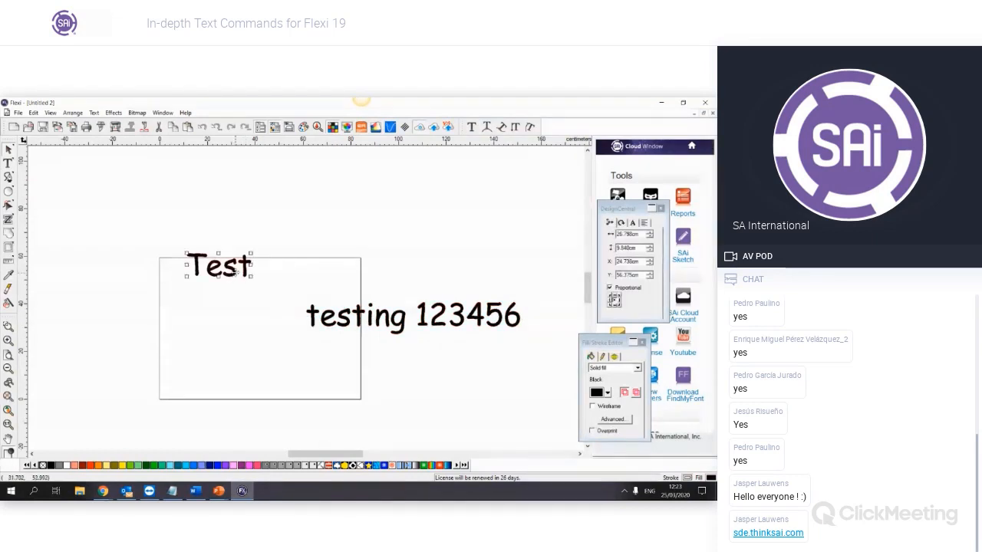
{"action": "left_click_drag", "start_coordinate": [234, 268], "coordinate": [130, 197]}
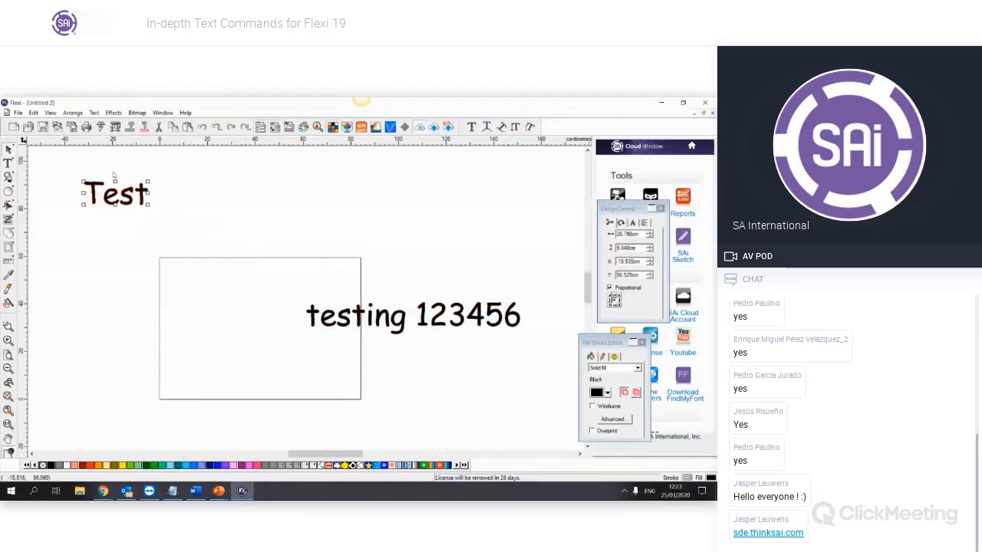
{"action": "left_click", "coordinate": [179, 336]}
Add a third text object reading "Testing 1234567" below "testing 123456", and select the "Test" text
{"action": "left_click", "coordinate": [9, 177]}
{"action": "left_click", "coordinate": [276, 375]}
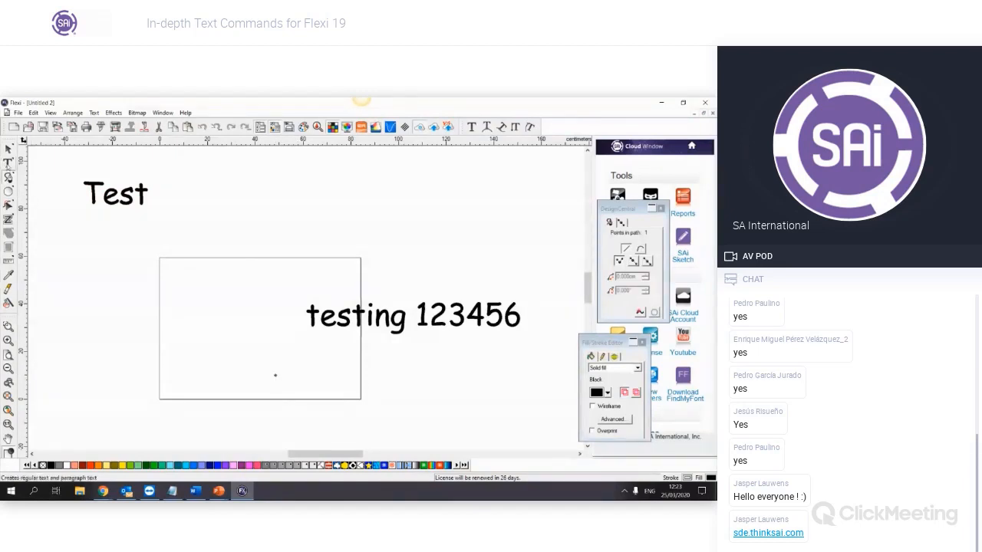
{"action": "left_click", "coordinate": [8, 164]}
{"action": "left_click", "coordinate": [257, 375]}
{"action": "type", "text": "Testing"}
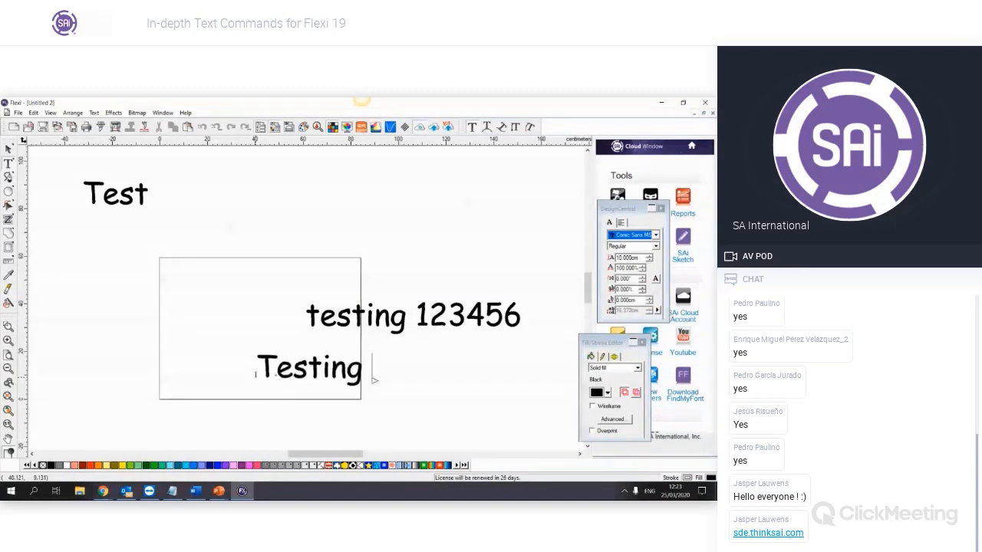
{"action": "type", "text": " 1234567"}
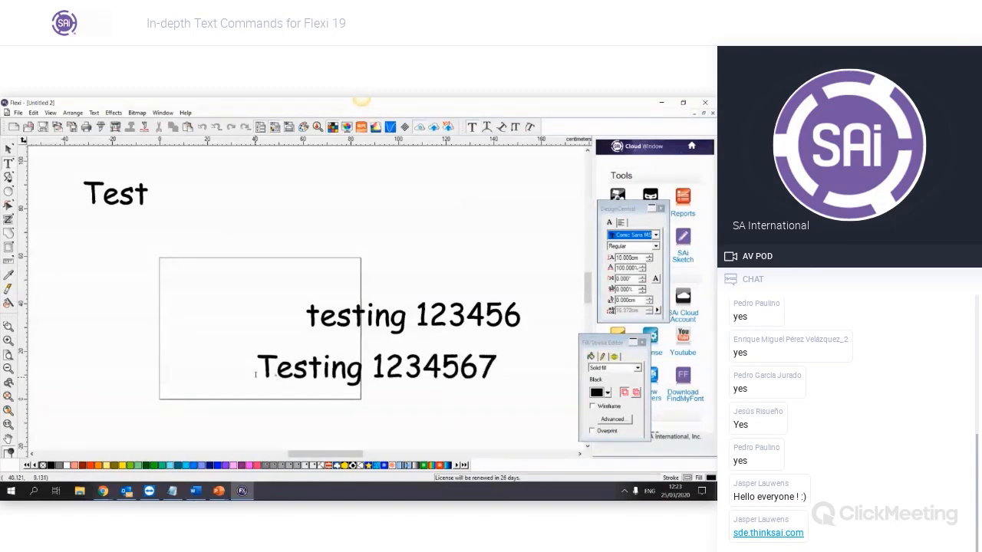
{"action": "left_click", "coordinate": [8, 149]}
{"action": "left_click", "coordinate": [142, 193]}
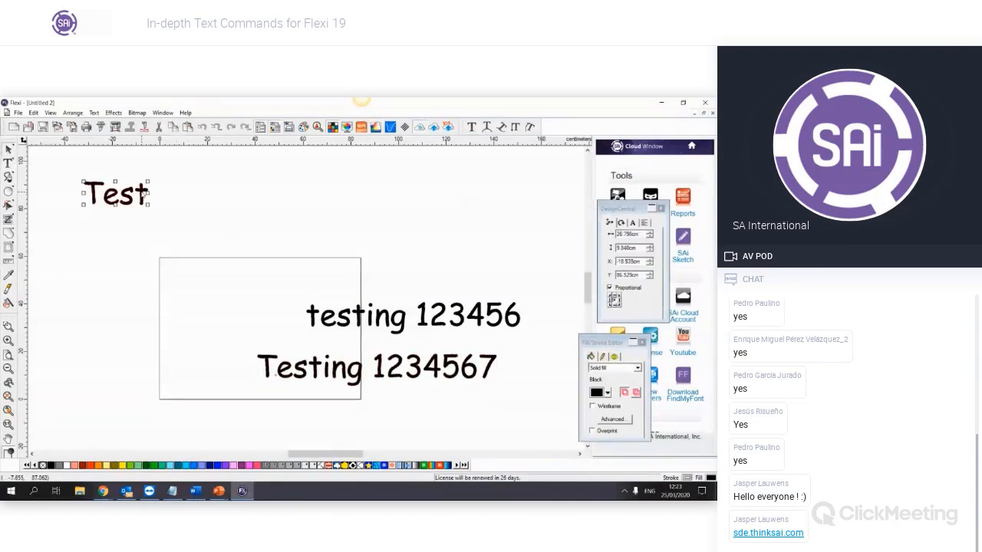
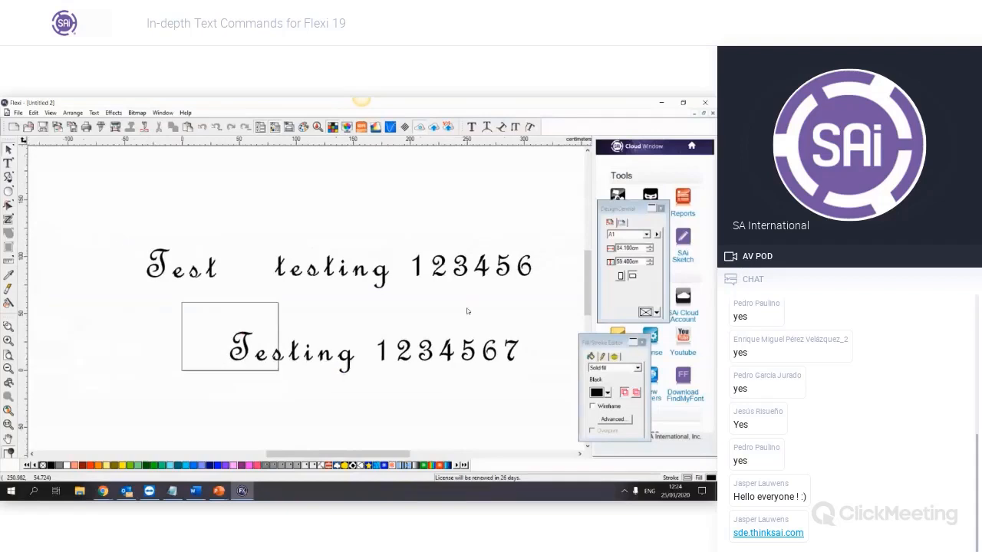
Store the text style of "testing 123456" under the name "Test Style" and deselect the text
{"action": "left_click", "coordinate": [381, 270]}
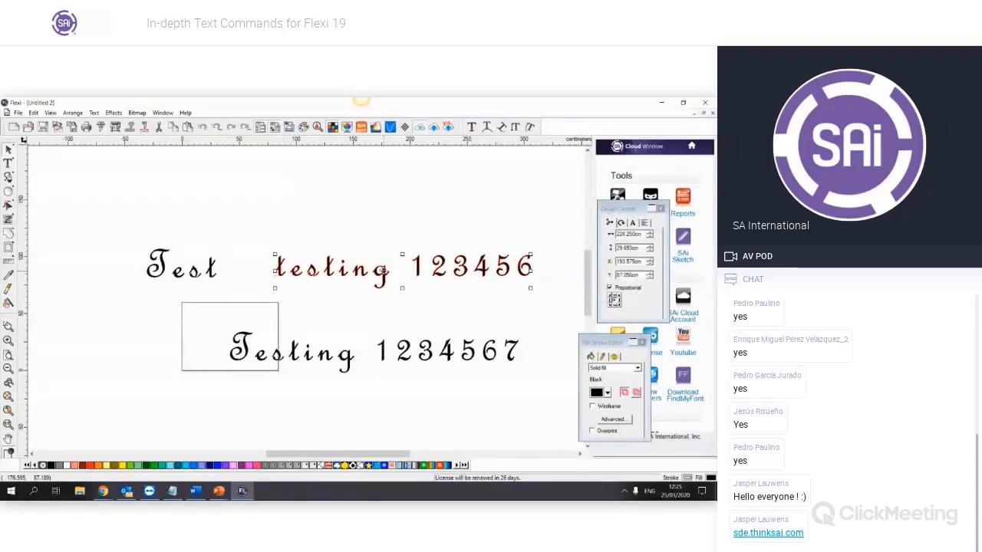
{"action": "right_click", "coordinate": [381, 270]}
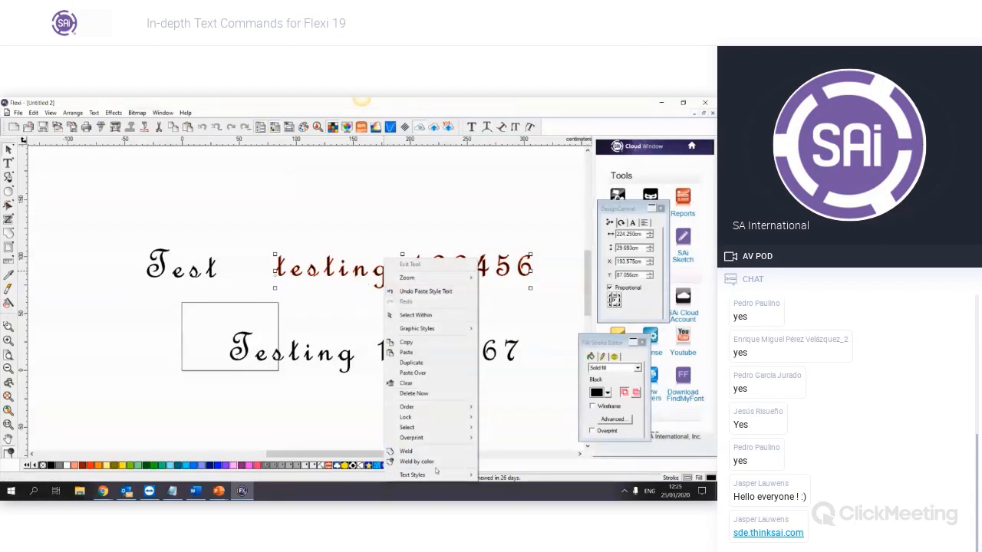
{"action": "mouse_move", "coordinate": [436, 477]}
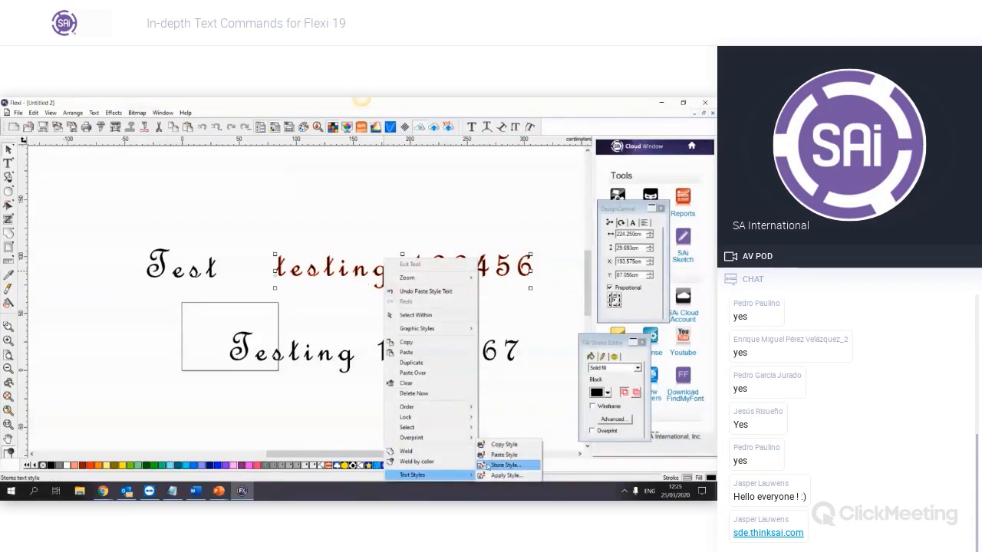
{"action": "left_click", "coordinate": [487, 466]}
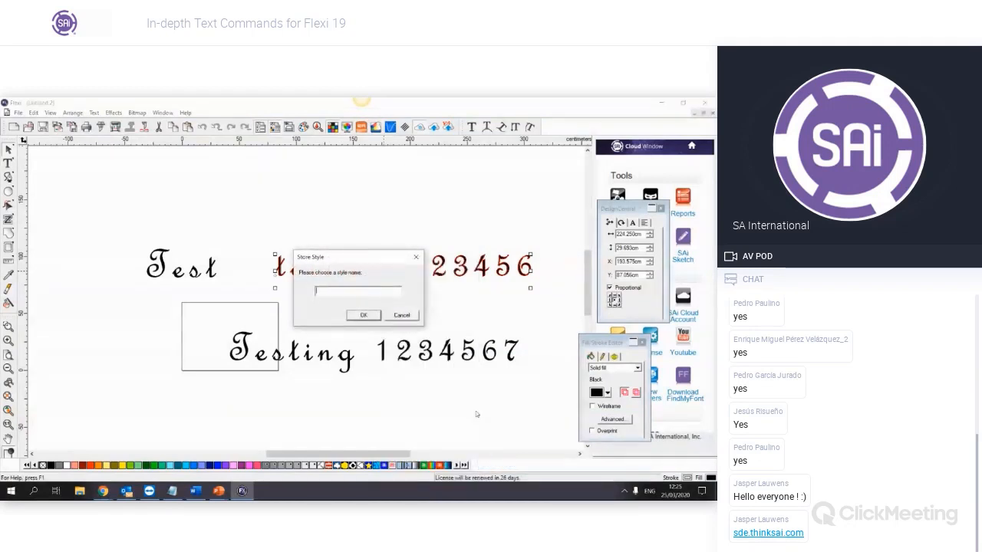
{"action": "type", "text": "Test Style"}
{"action": "key", "text": "Return"}
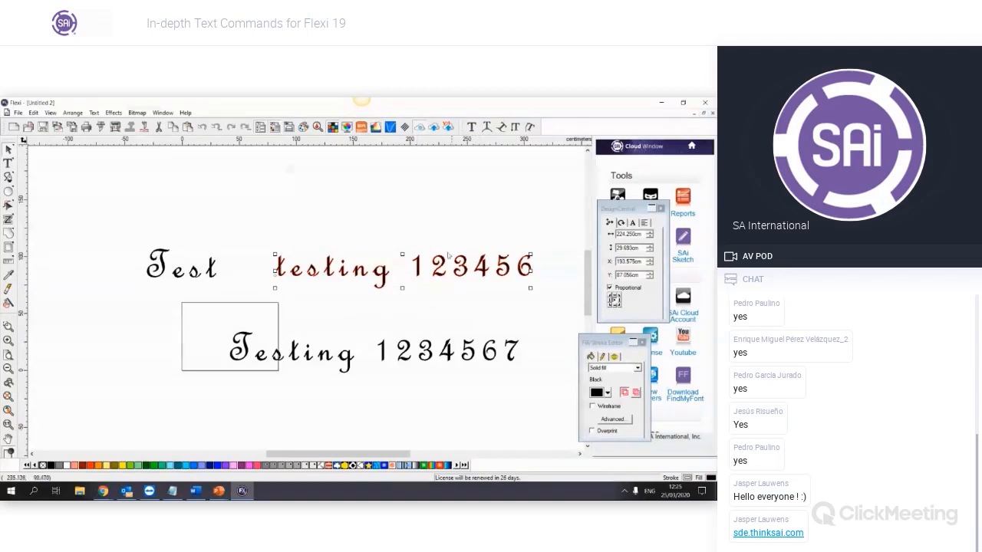
{"action": "left_click", "coordinate": [207, 177]}
Create a new document and add a four-line text reading "testing", "words", "text" and "paragraph"
{"action": "left_click", "coordinate": [14, 129]}
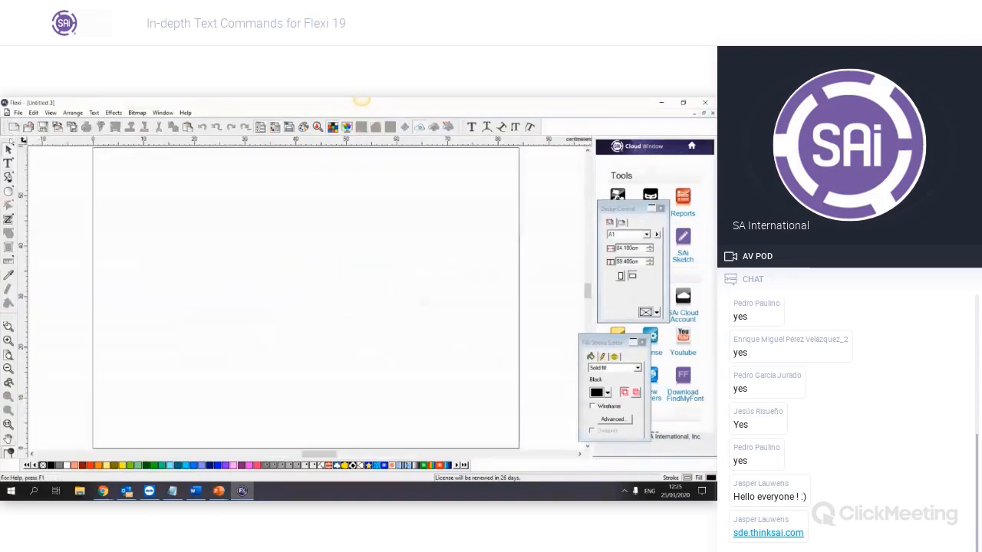
{"action": "left_click", "coordinate": [8, 163]}
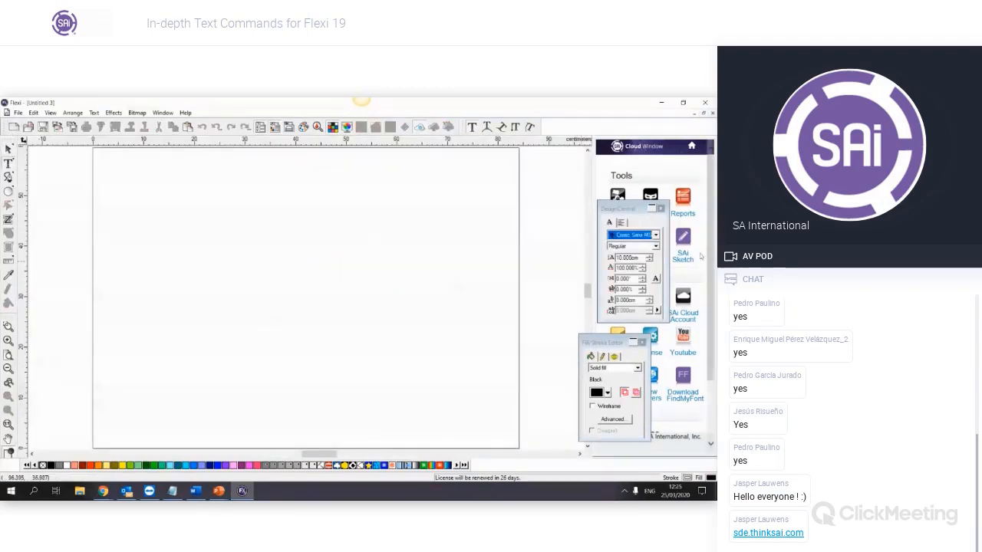
{"action": "left_click", "coordinate": [140, 234]}
{"action": "type", "text": "testing"}
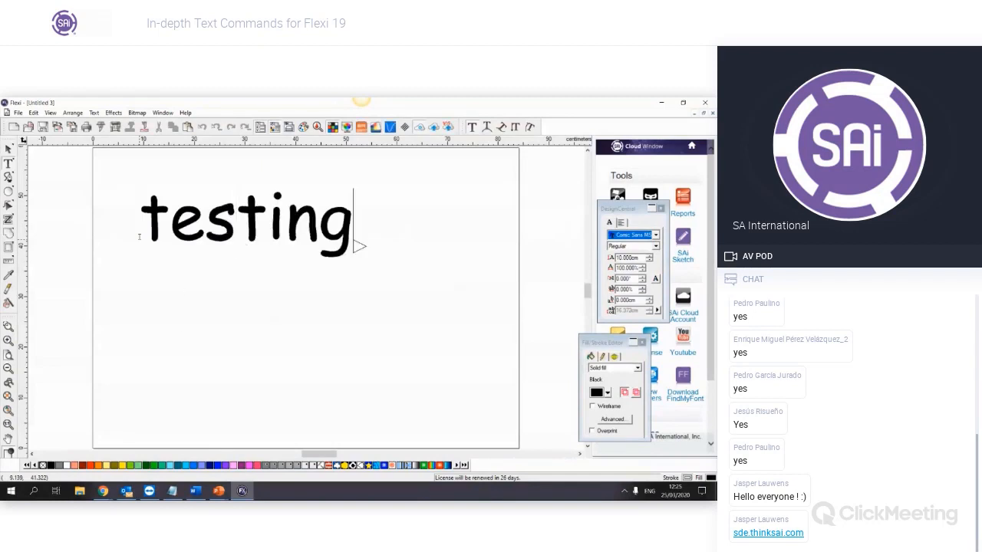
{"action": "key", "text": "Return"}
{"action": "type", "text": "words"}
{"action": "key", "text": "Return"}
{"action": "type", "text": "text p"}
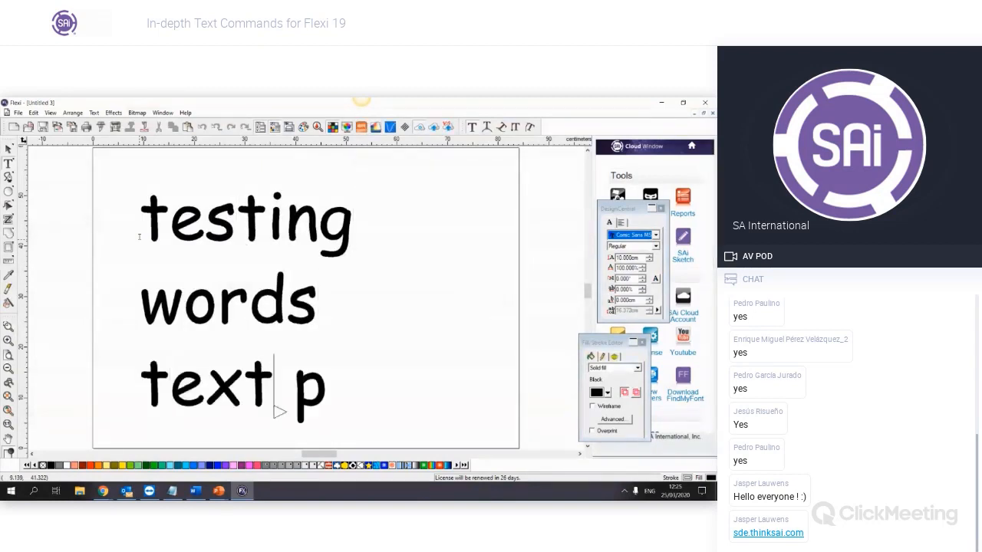
{"action": "key", "text": "BackSpace"}
{"action": "key", "text": "BackSpace"}
{"action": "key", "text": "Return"}
{"action": "type", "text": "paragraph"}
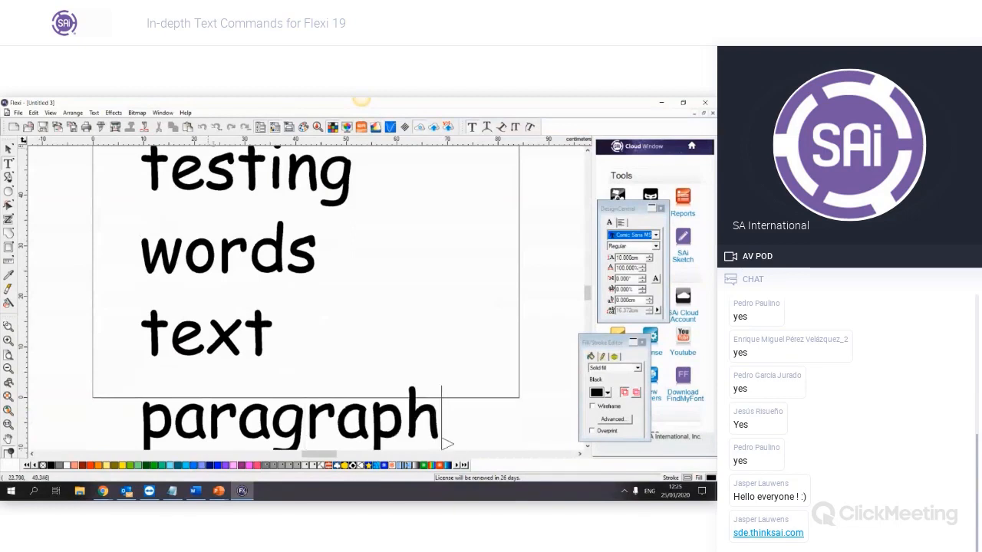
Apply the stored "Test Style" to the whole four-line text object
{"action": "scroll", "coordinate": [138, 237], "scroll_direction": "down", "scroll_amount": 3}
{"action": "left_click", "coordinate": [9, 149]}
{"action": "scroll", "coordinate": [368, 224], "scroll_direction": "down", "scroll_amount": 3}
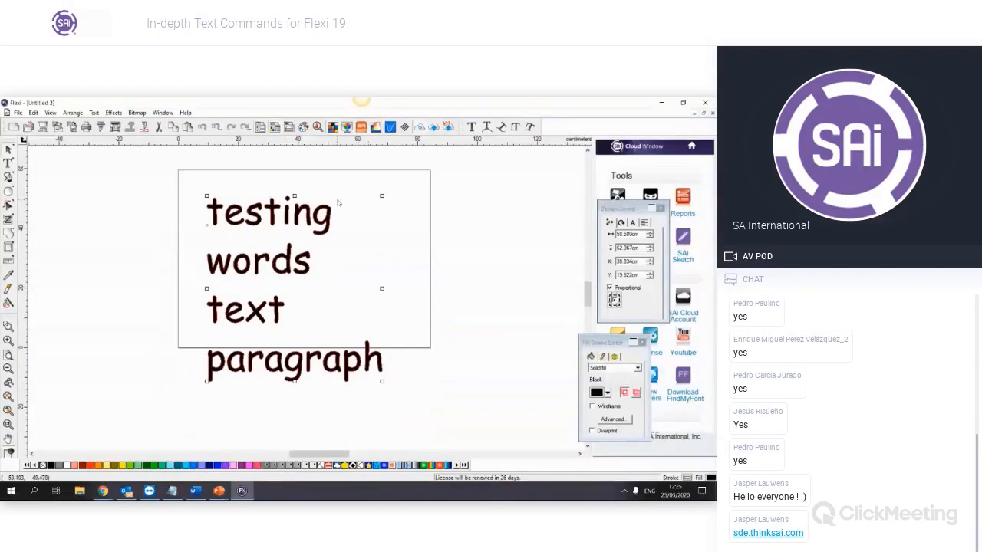
{"action": "right_click", "coordinate": [322, 226]}
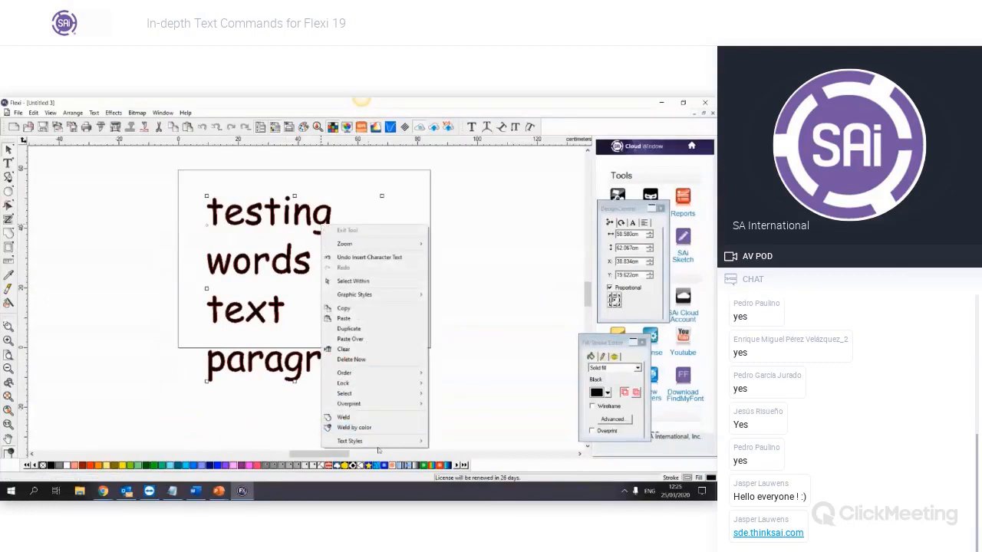
{"action": "mouse_move", "coordinate": [380, 443]}
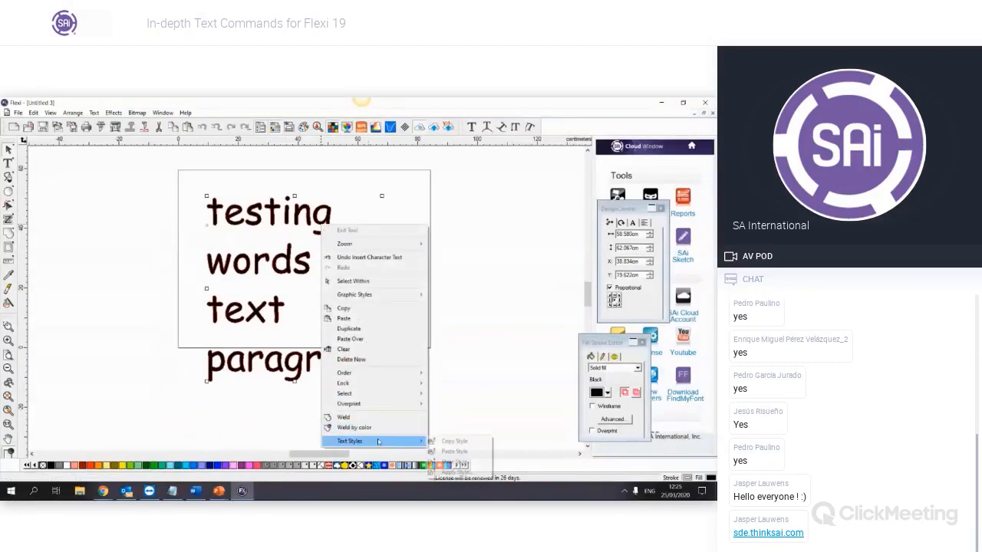
{"action": "left_click", "coordinate": [444, 471]}
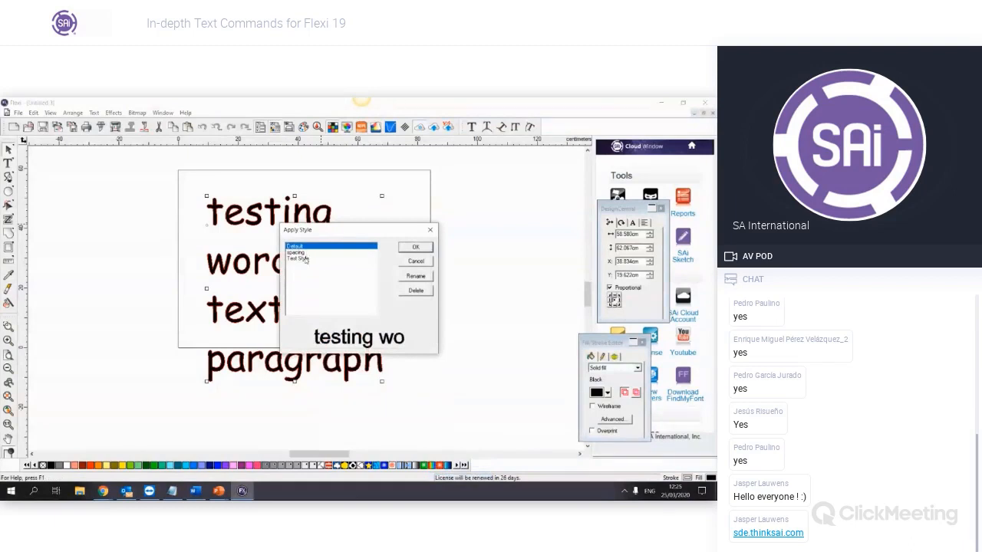
{"action": "left_click", "coordinate": [306, 258]}
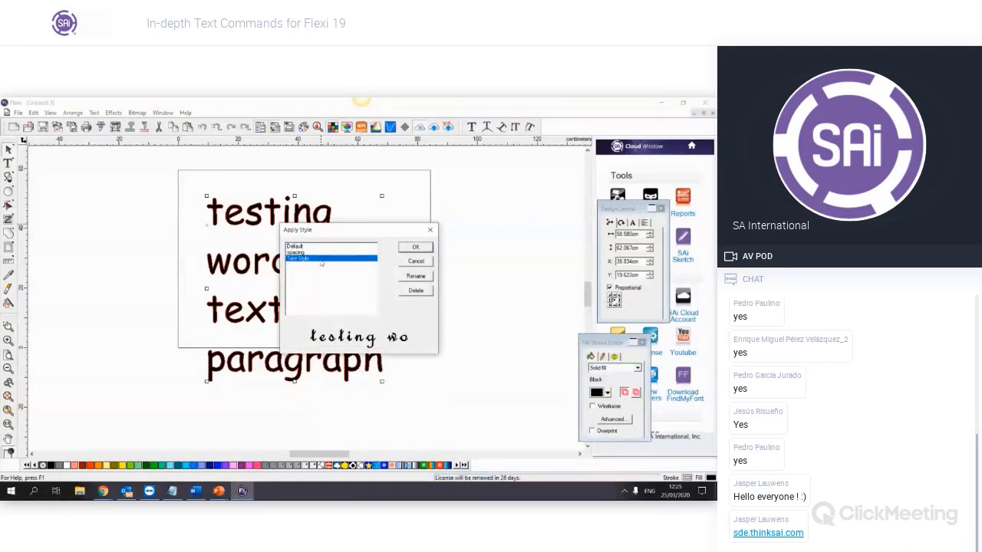
{"action": "left_click_drag", "start_coordinate": [333, 229], "coordinate": [505, 181]}
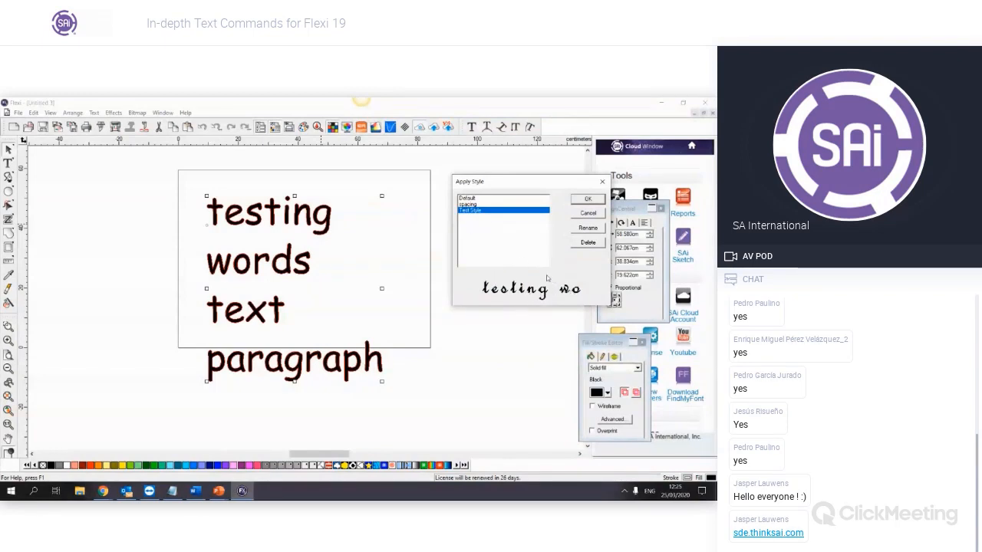
{"action": "left_click", "coordinate": [578, 200]}
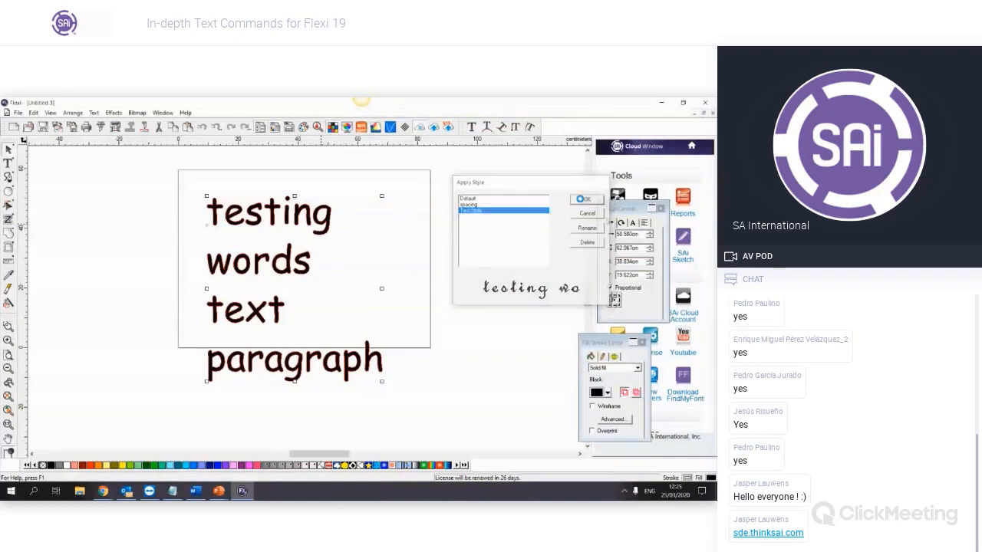
{"action": "scroll", "coordinate": [468, 290], "scroll_direction": "down", "scroll_amount": 2}
{"action": "scroll", "coordinate": [468, 291], "scroll_direction": "down", "scroll_amount": 3}
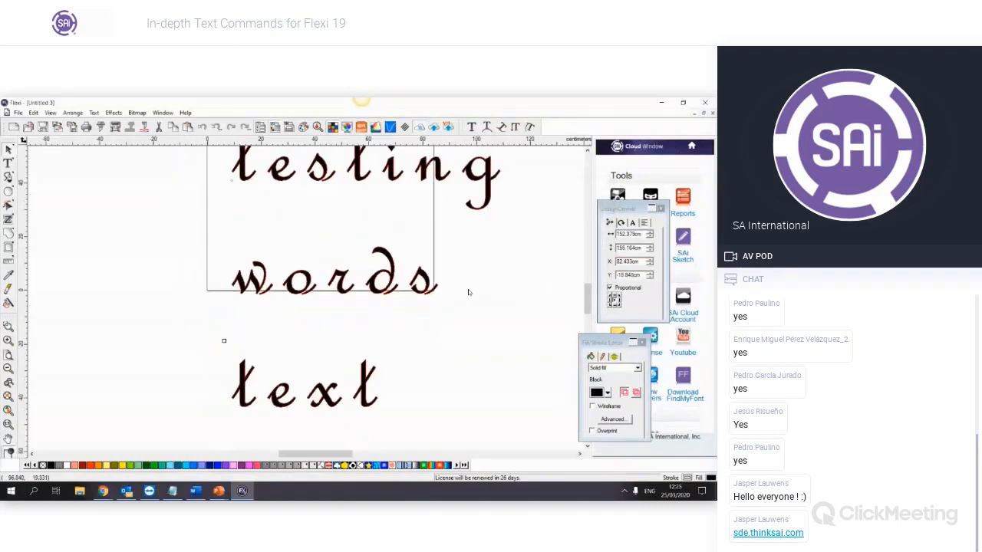
{"action": "scroll", "coordinate": [469, 292], "scroll_direction": "down", "scroll_amount": 1}
{"action": "scroll", "coordinate": [388, 309], "scroll_direction": "down", "scroll_amount": 1}
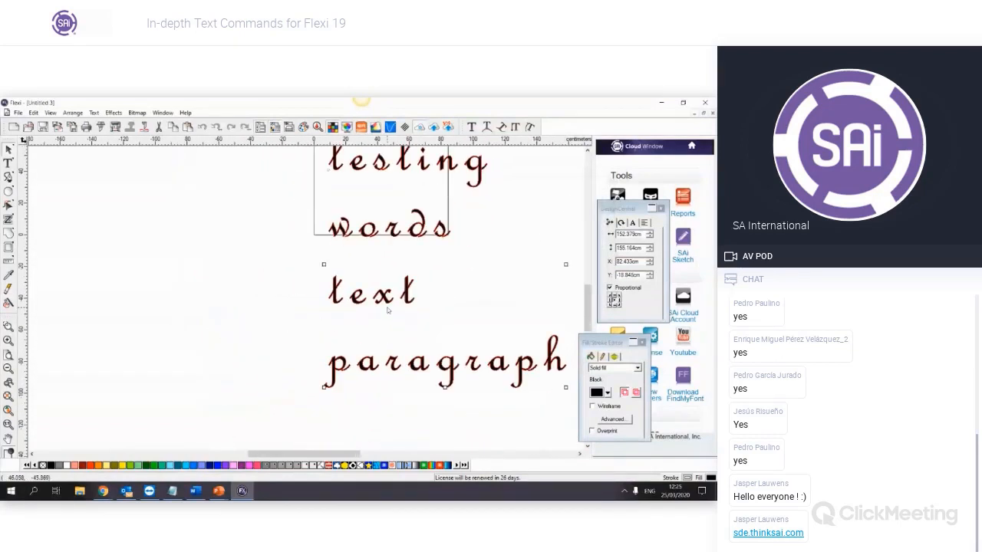
Undo the stored style applied to the four-line text object and deselect the text
{"action": "scroll", "coordinate": [388, 310], "scroll_direction": "up", "scroll_amount": 1}
{"action": "left_click", "coordinate": [230, 221]}
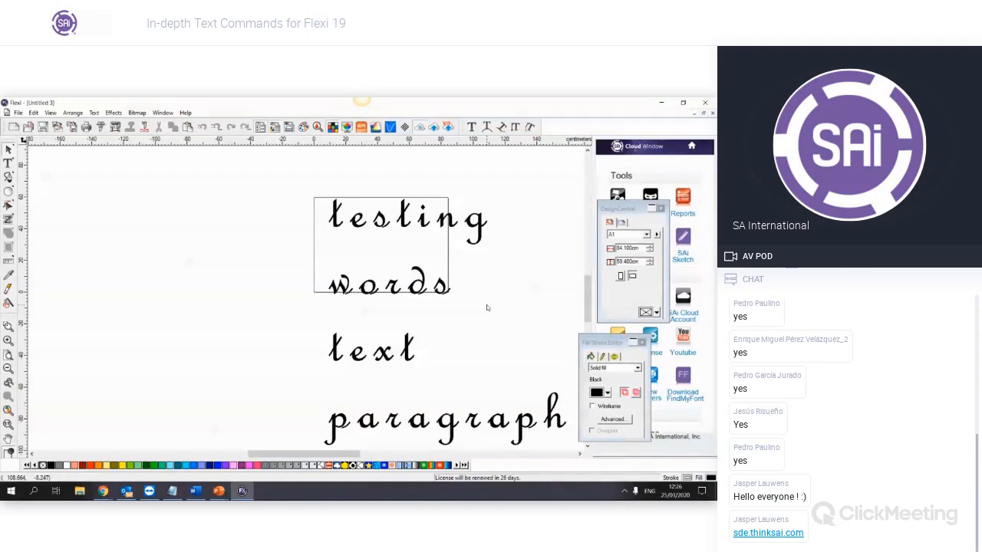
{"action": "left_click", "coordinate": [407, 223]}
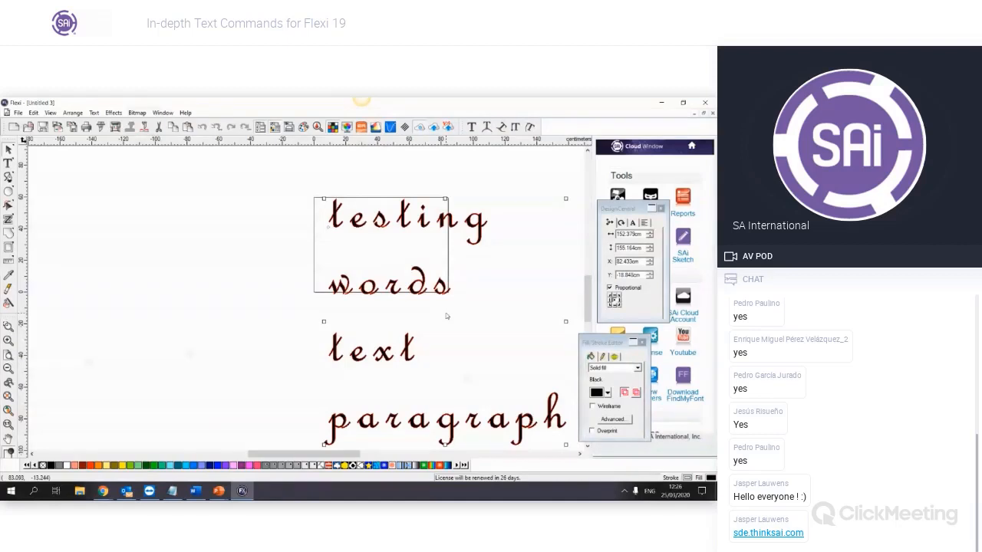
{"action": "key", "text": "ctrl+z"}
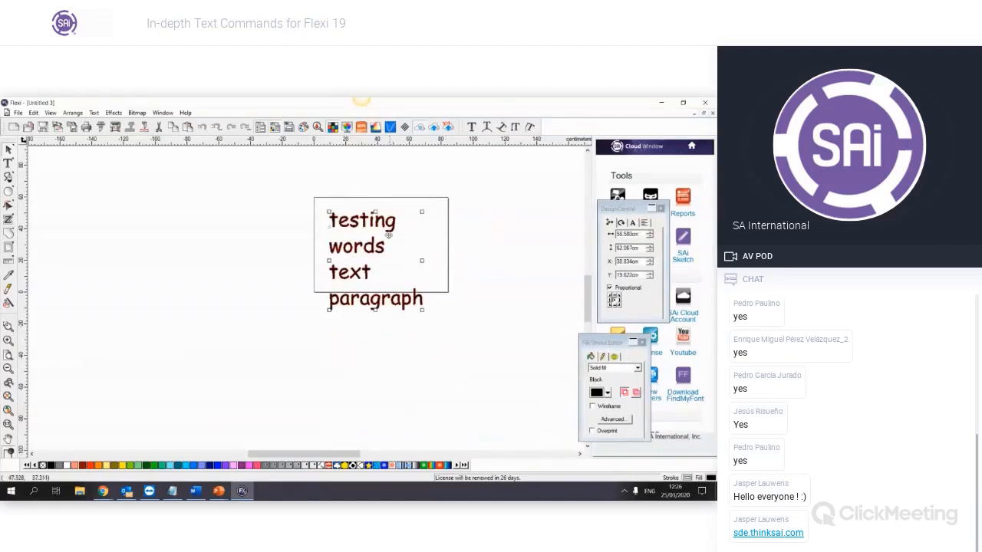
{"action": "scroll", "coordinate": [470, 278], "scroll_direction": "up", "scroll_amount": 1}
{"action": "left_click", "coordinate": [474, 307]}
Set the four-line text object's font to Corbel and its text height to 5 cm
{"action": "scroll", "coordinate": [471, 307], "scroll_direction": "up", "scroll_amount": 5}
{"action": "scroll", "coordinate": [471, 307], "scroll_direction": "down", "scroll_amount": 1}
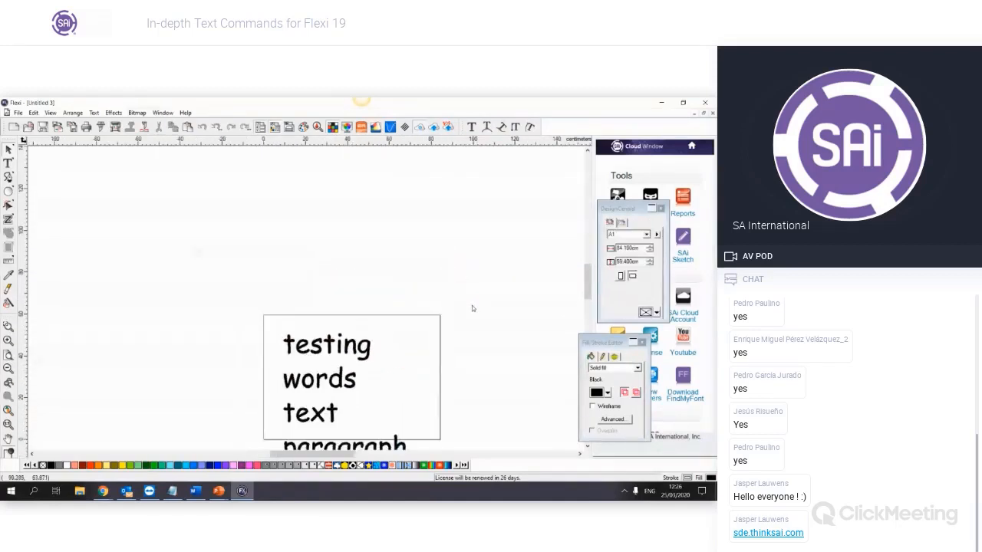
{"action": "scroll", "coordinate": [471, 307], "scroll_direction": "down", "scroll_amount": 1}
{"action": "left_click_drag", "start_coordinate": [247, 268], "coordinate": [441, 422]}
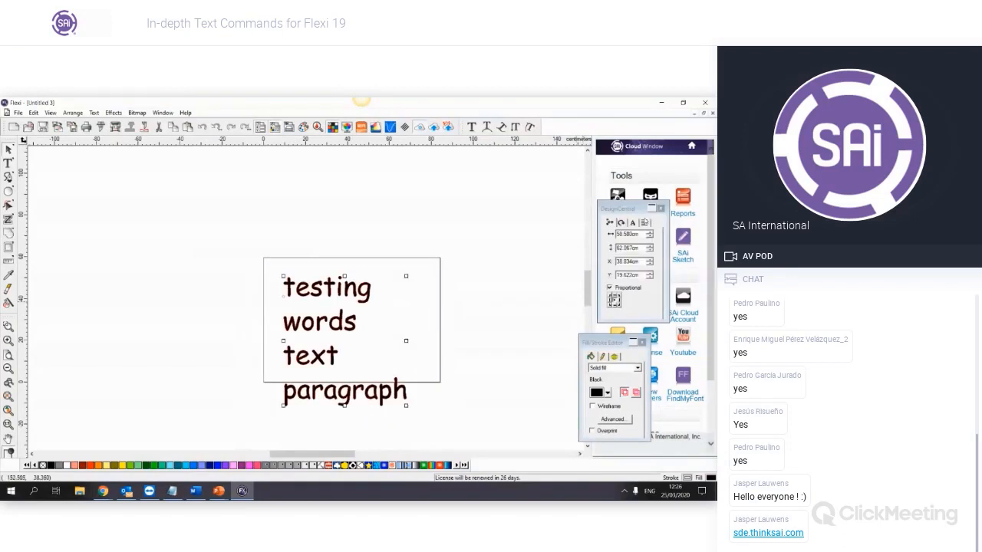
{"action": "left_click", "coordinate": [631, 224]}
{"action": "left_click", "coordinate": [637, 235]}
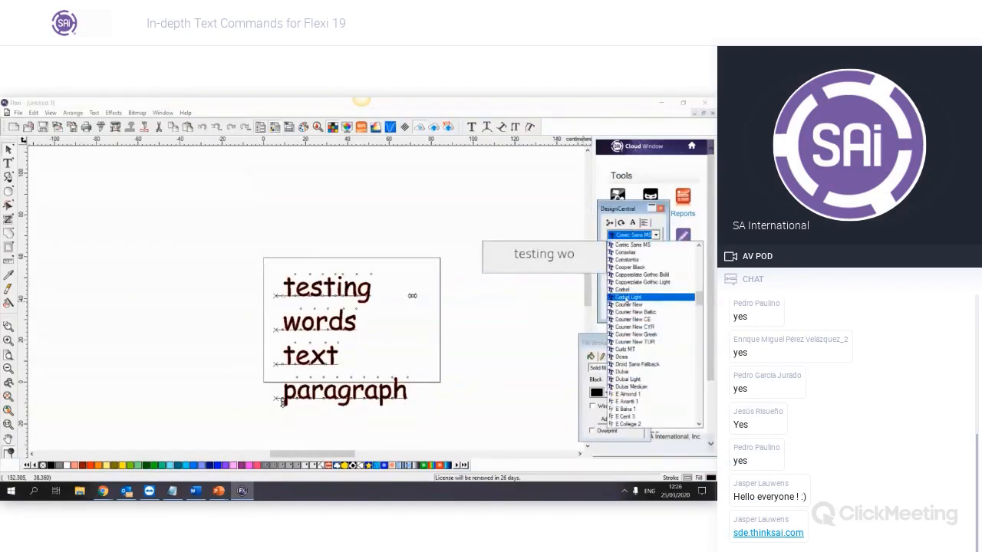
{"action": "key", "text": "Return"}
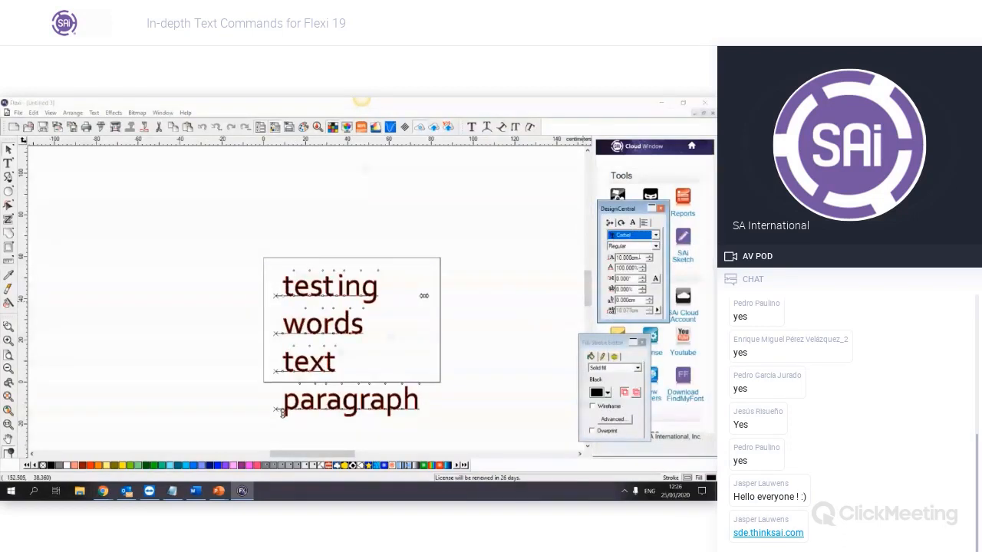
{"action": "left_click_drag", "start_coordinate": [640, 258], "coordinate": [599, 264]}
{"action": "type", "text": "5c"}
{"action": "key", "text": "Return"}
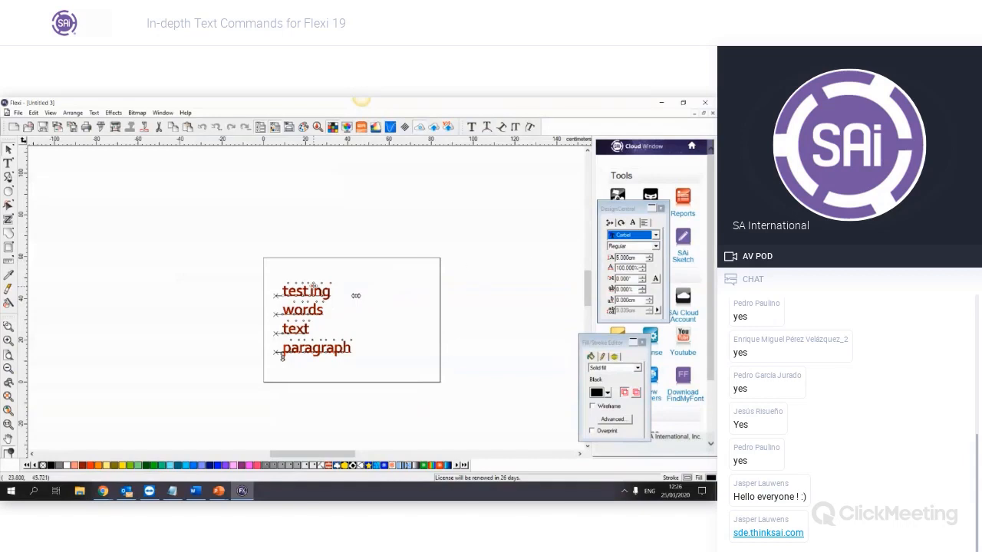
Store the four-line text's style under the name "Test style"
{"action": "right_click", "coordinate": [314, 298]}
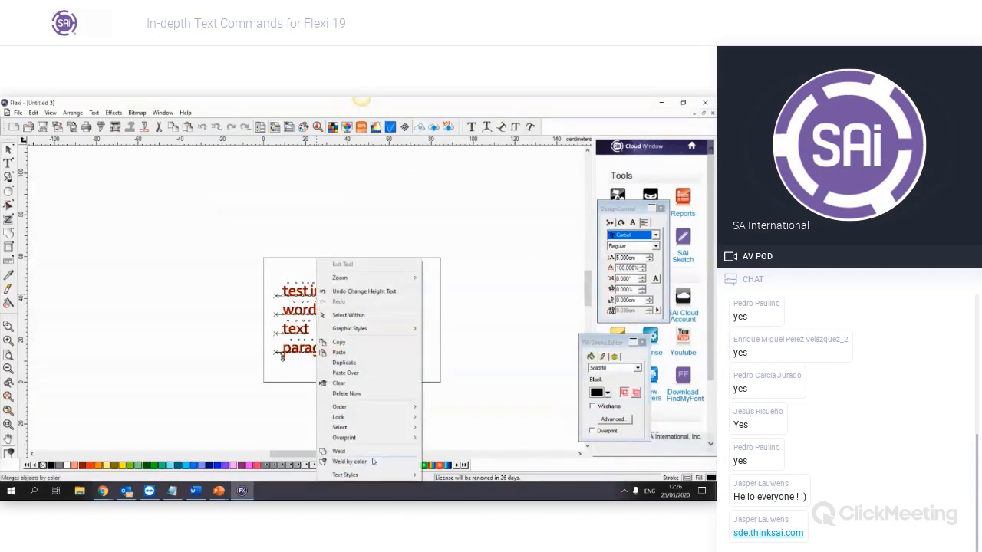
{"action": "mouse_move", "coordinate": [369, 475]}
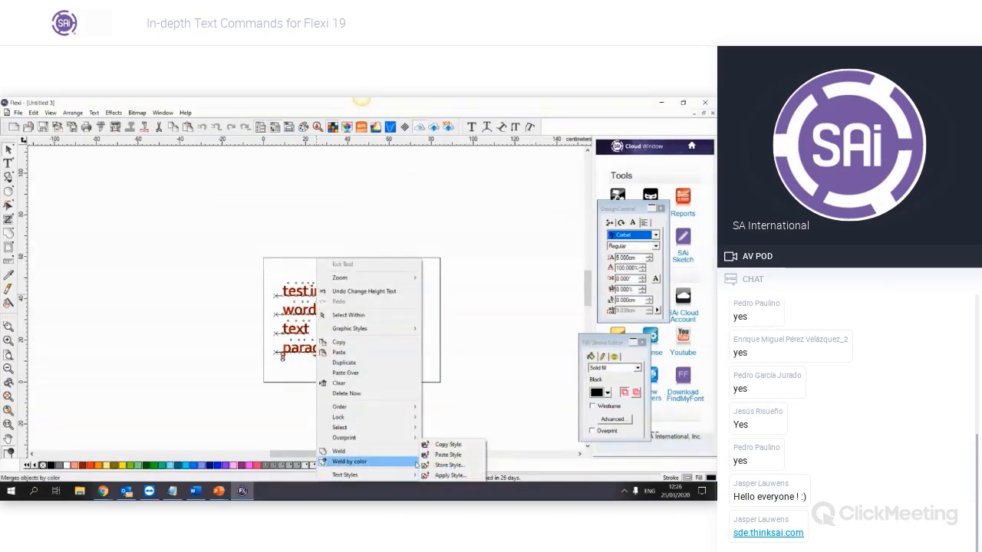
{"action": "left_click", "coordinate": [480, 465]}
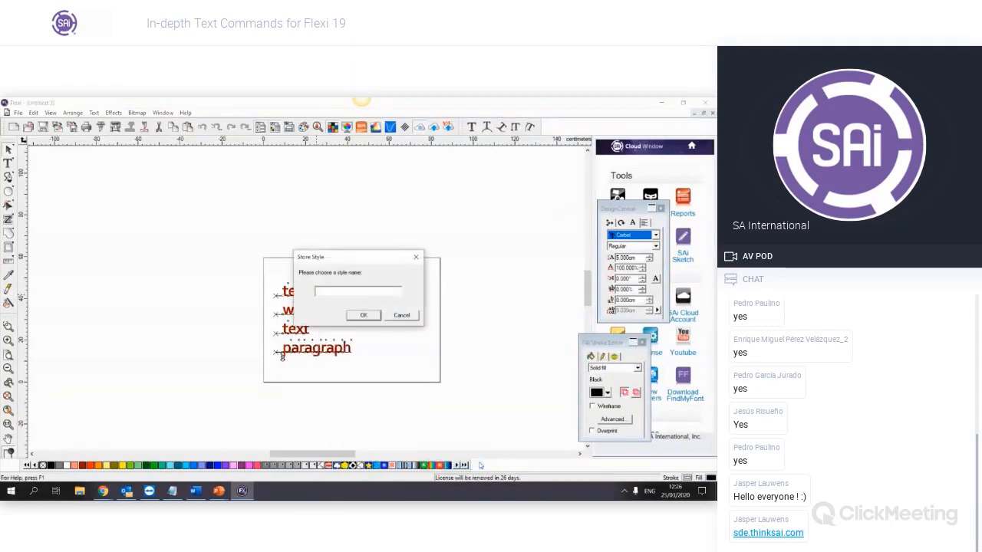
{"action": "type", "text": "Test style"}
{"action": "key", "text": "Return"}
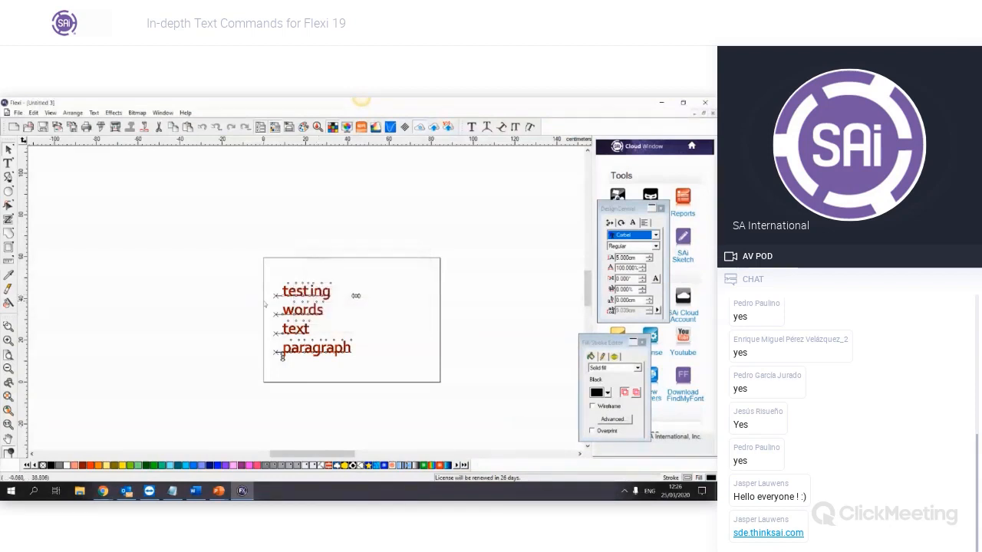
Deselect the paragraph and add a separate text object reading "testing" at the page's upper-right corner
{"action": "left_click", "coordinate": [8, 163]}
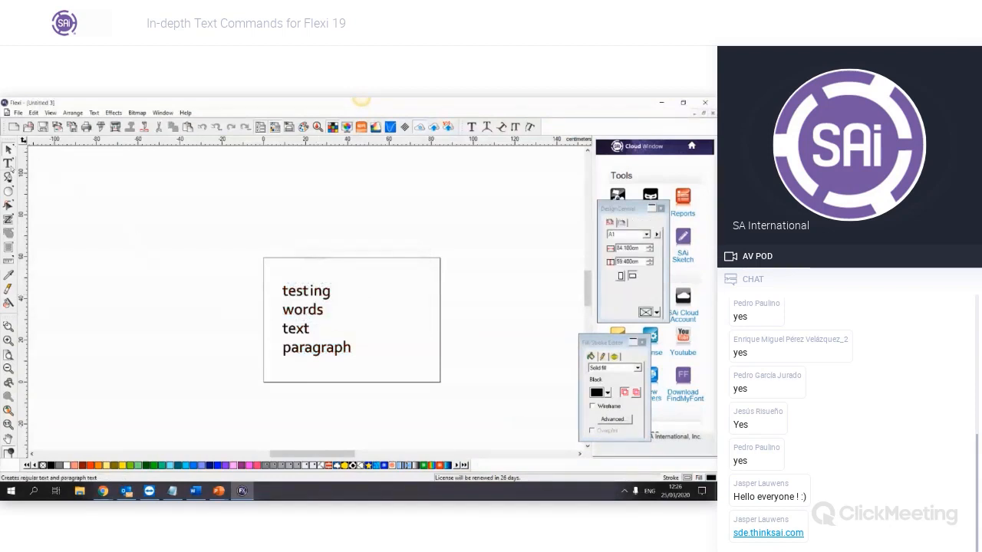
{"action": "left_click", "coordinate": [439, 244]}
{"action": "type", "text": "sd"}
{"action": "key", "text": "BackSpace"}
{"action": "key", "text": "BackSpace"}
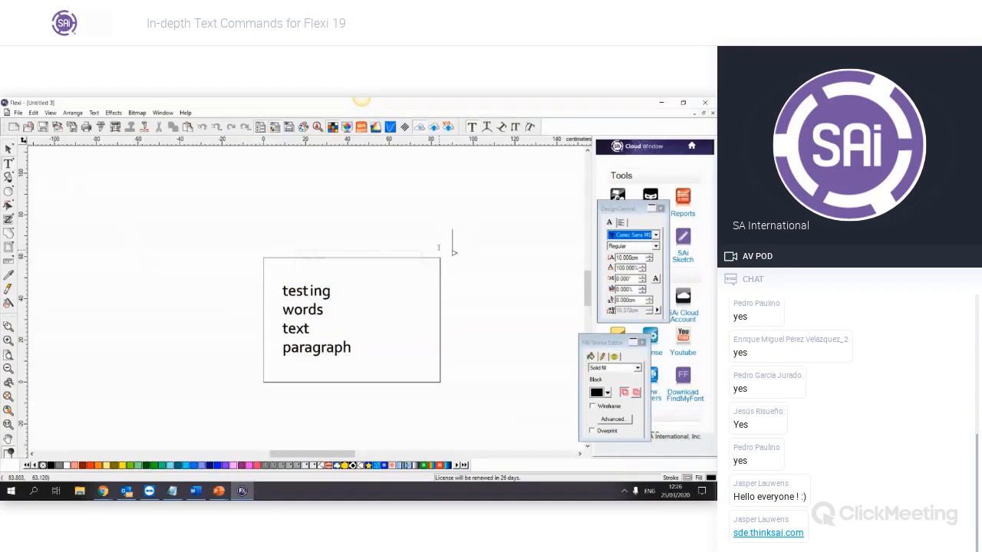
{"action": "type", "text": "testing"}
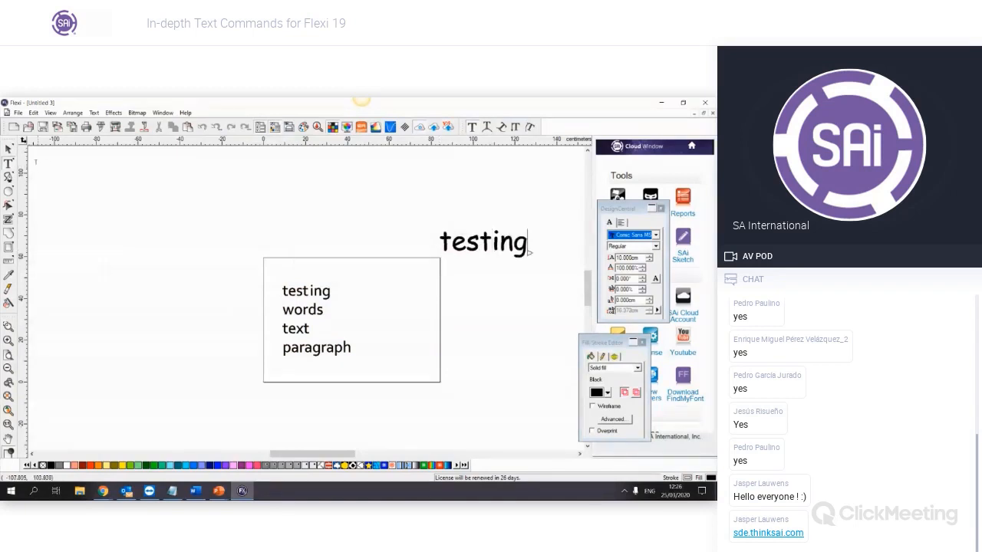
{"action": "key", "text": "Escape"}
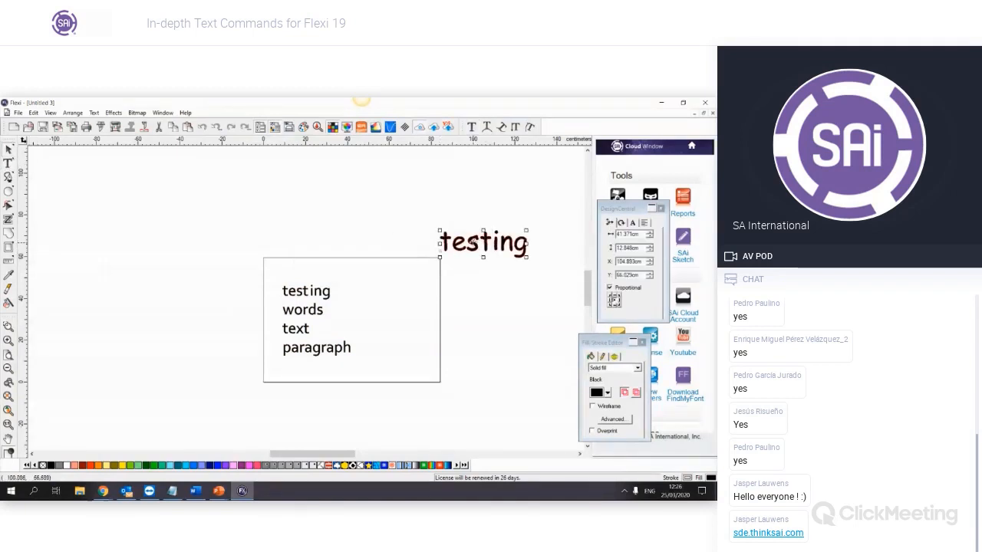
Apply the stored "Test style" to the new "testing" text and deselect it
{"action": "right_click", "coordinate": [473, 243]}
{"action": "mouse_move", "coordinate": [532, 464]}
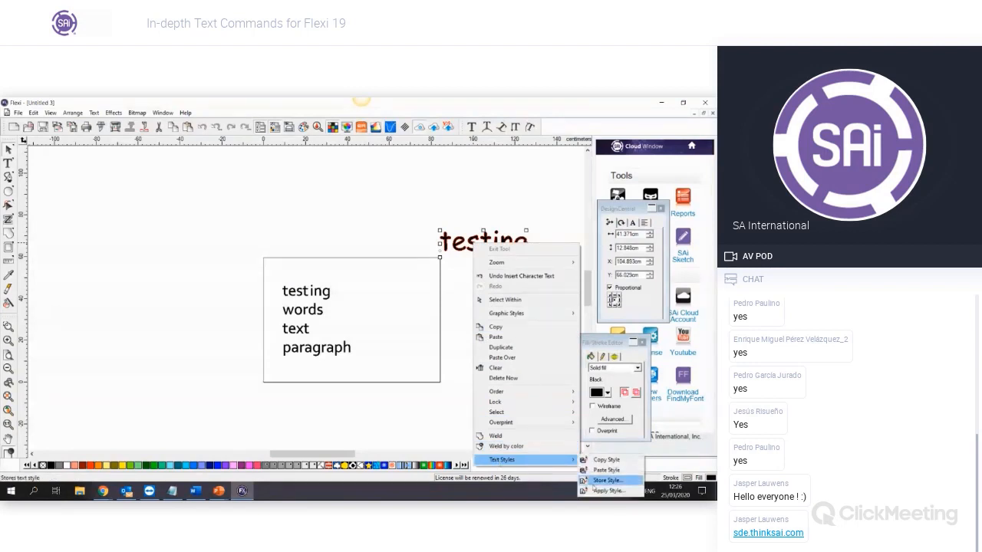
{"action": "left_click", "coordinate": [607, 490]}
{"action": "left_click", "coordinate": [328, 259]}
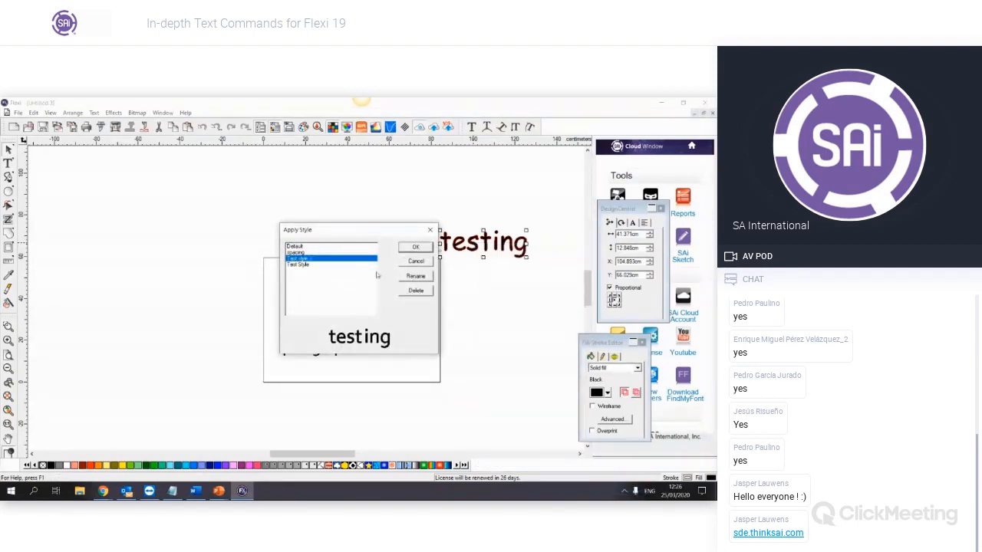
{"action": "left_click", "coordinate": [415, 246]}
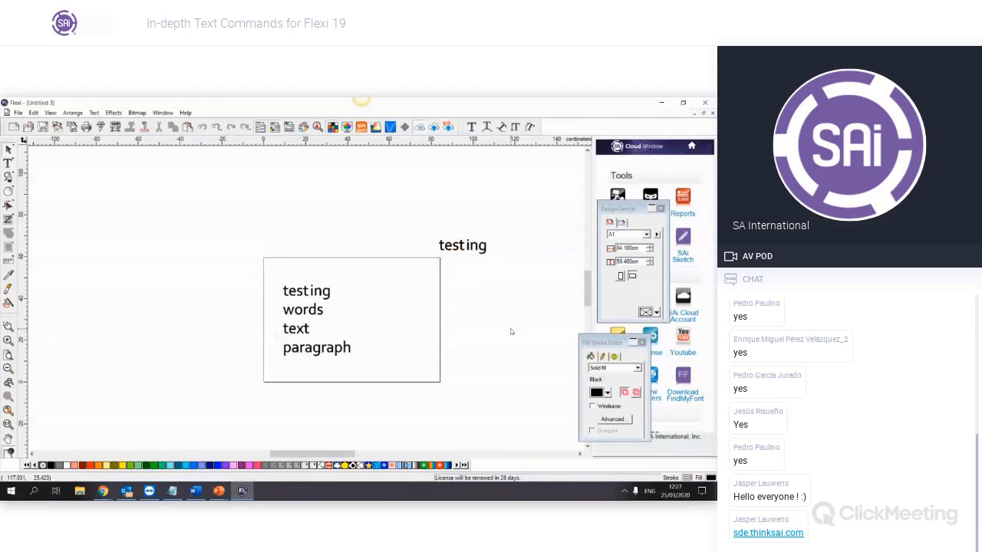
Select the four-line text and the separate "testing" text together
{"action": "scroll", "coordinate": [511, 333], "scroll_direction": "up", "scroll_amount": 2}
{"action": "scroll", "coordinate": [511, 332], "scroll_direction": "down", "scroll_amount": 1}
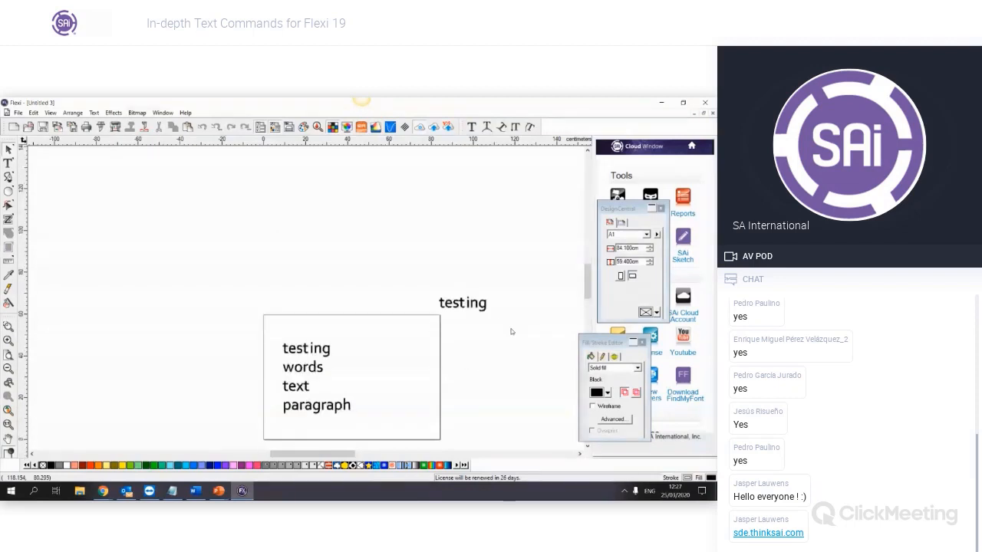
{"action": "left_click", "coordinate": [480, 304]}
{"action": "scroll", "coordinate": [424, 303], "scroll_direction": "down", "scroll_amount": 1}
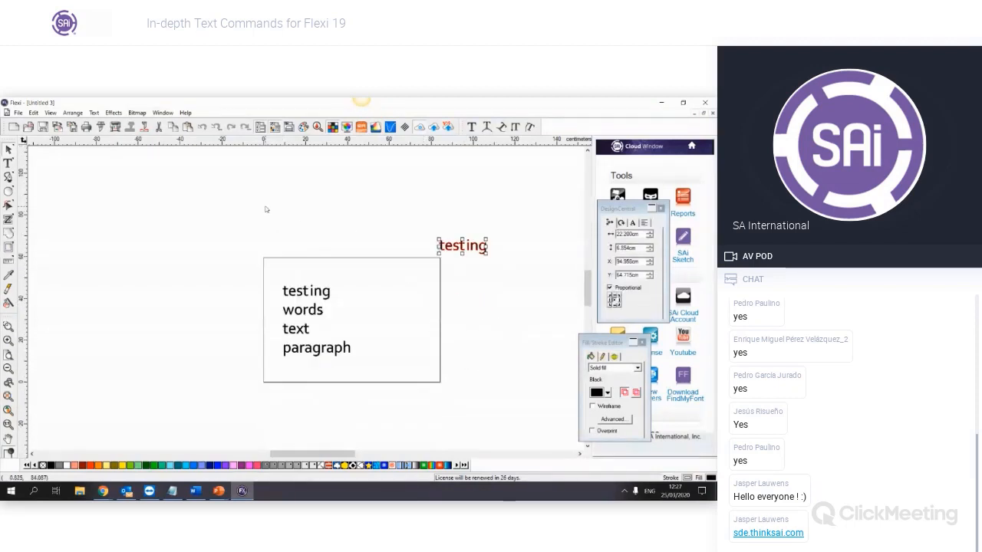
{"action": "left_click_drag", "start_coordinate": [257, 207], "coordinate": [515, 403]}
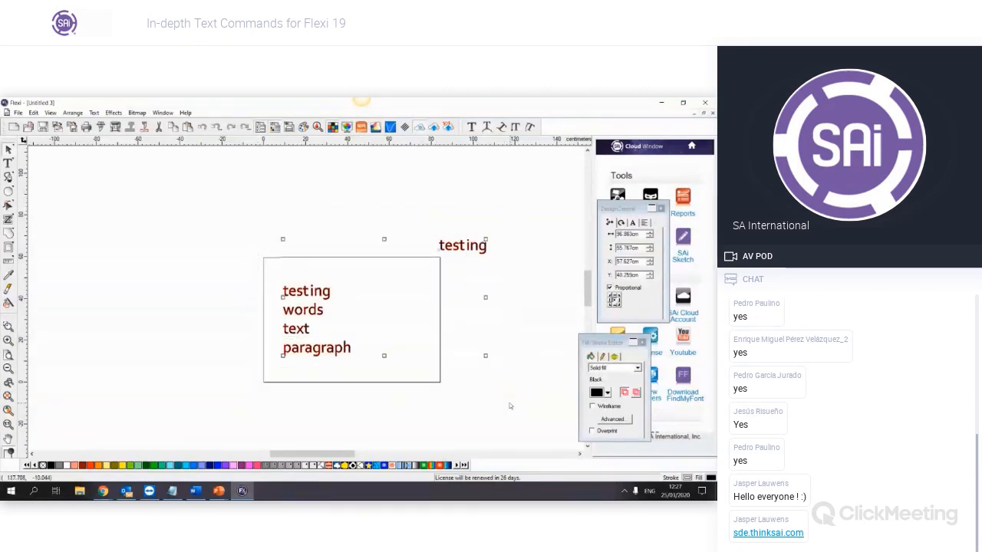
Paste the copied text style onto the selected text objects
{"action": "left_click", "coordinate": [93, 112]}
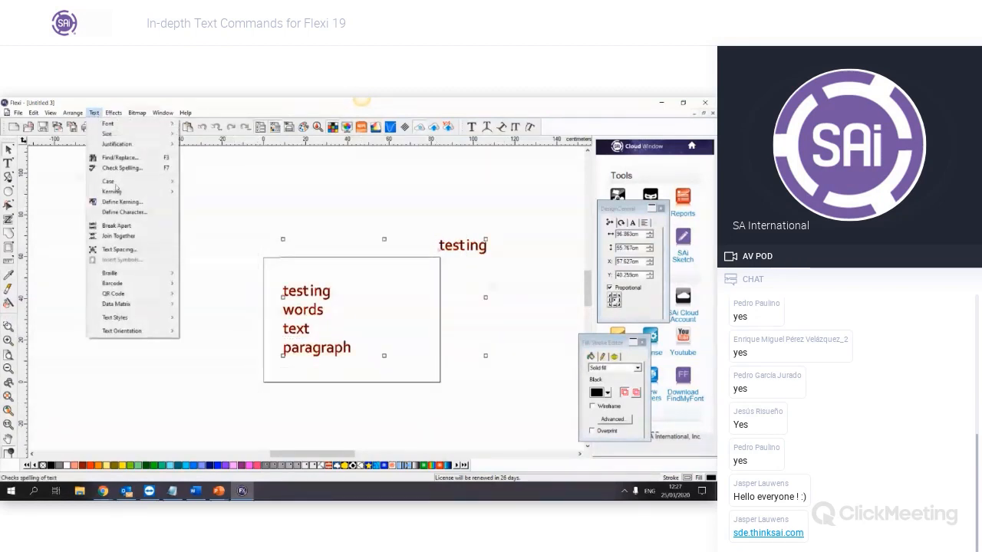
{"action": "mouse_move", "coordinate": [123, 317]}
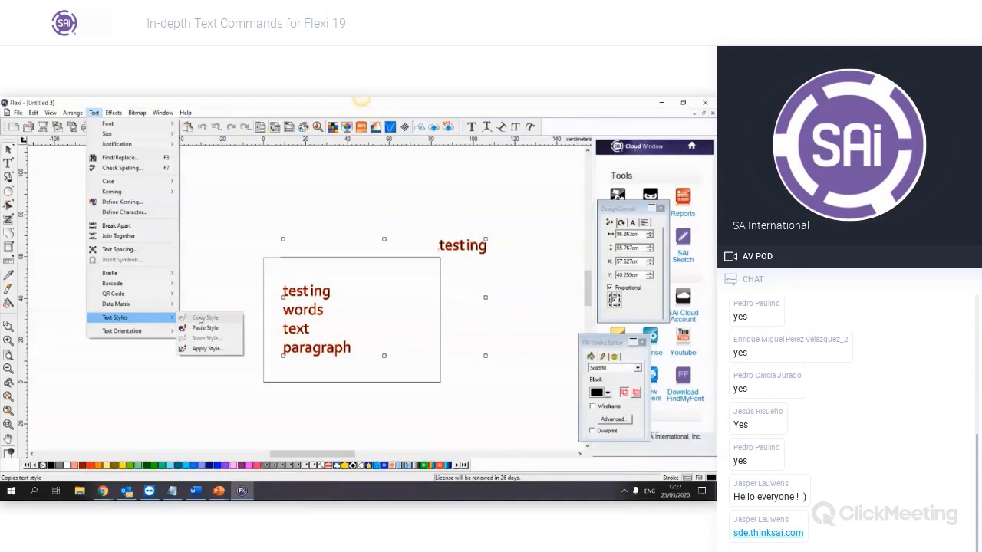
{"action": "left_click", "coordinate": [205, 327]}
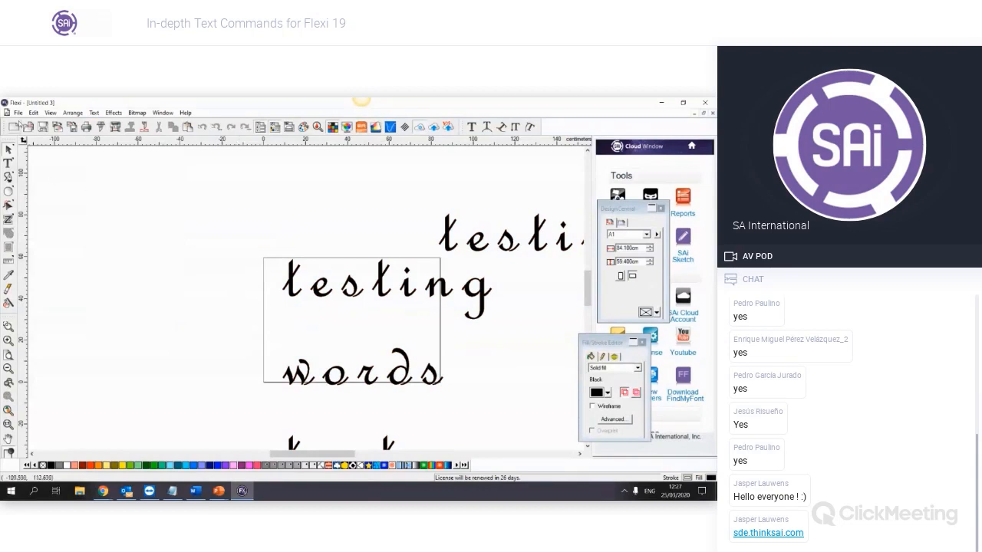
Create a new blank document and look over the Braille, Barcode and QR Code text conversion options
{"action": "left_click", "coordinate": [19, 125]}
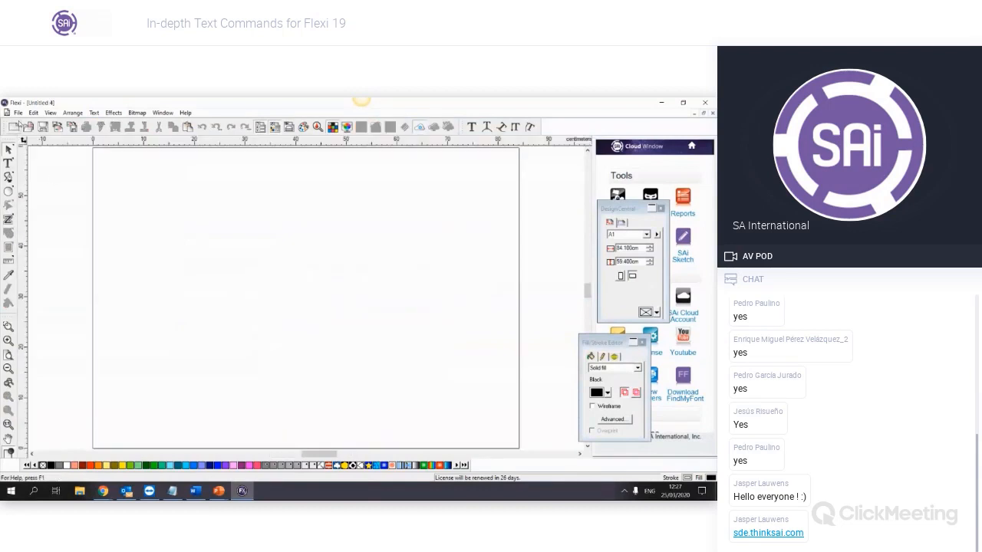
{"action": "left_click", "coordinate": [97, 113]}
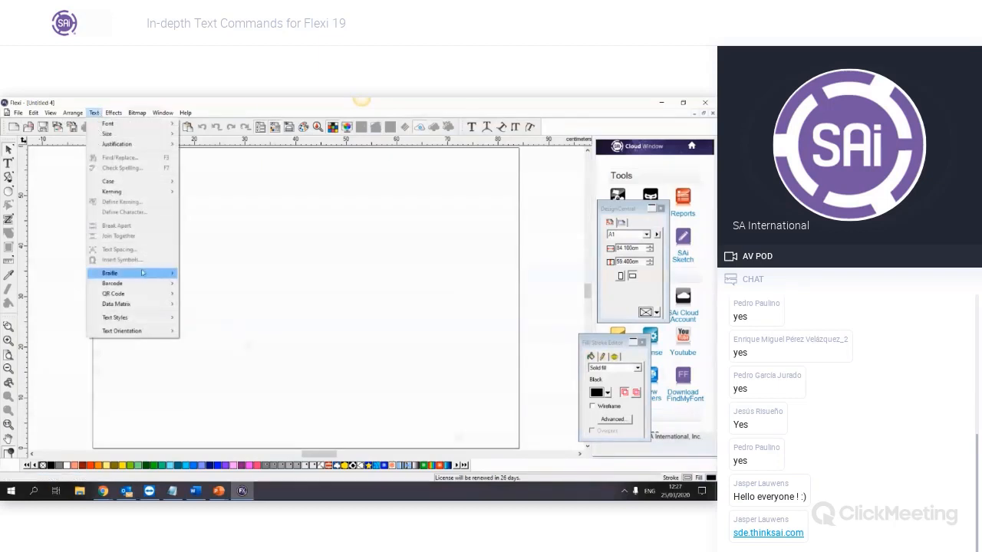
{"action": "mouse_move", "coordinate": [142, 272]}
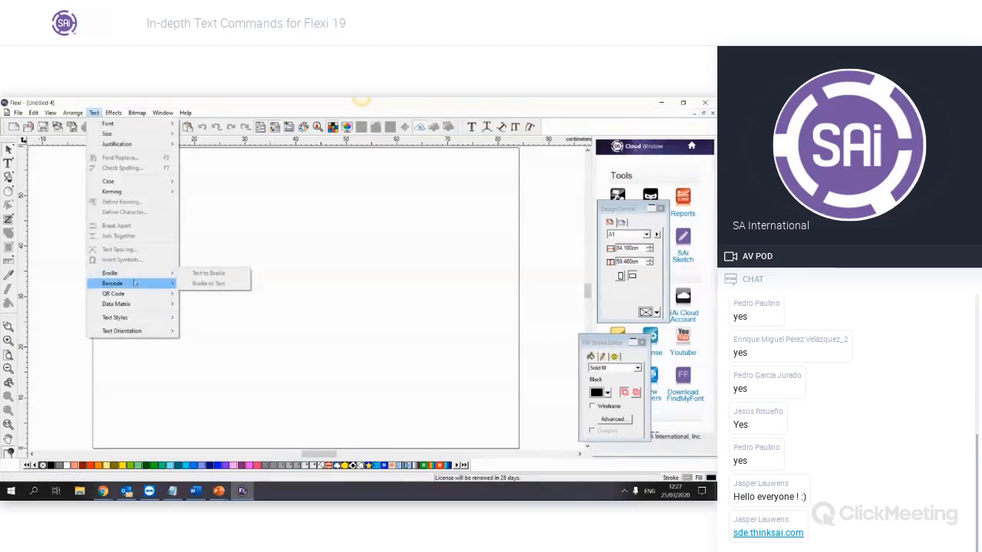
{"action": "mouse_move", "coordinate": [127, 298]}
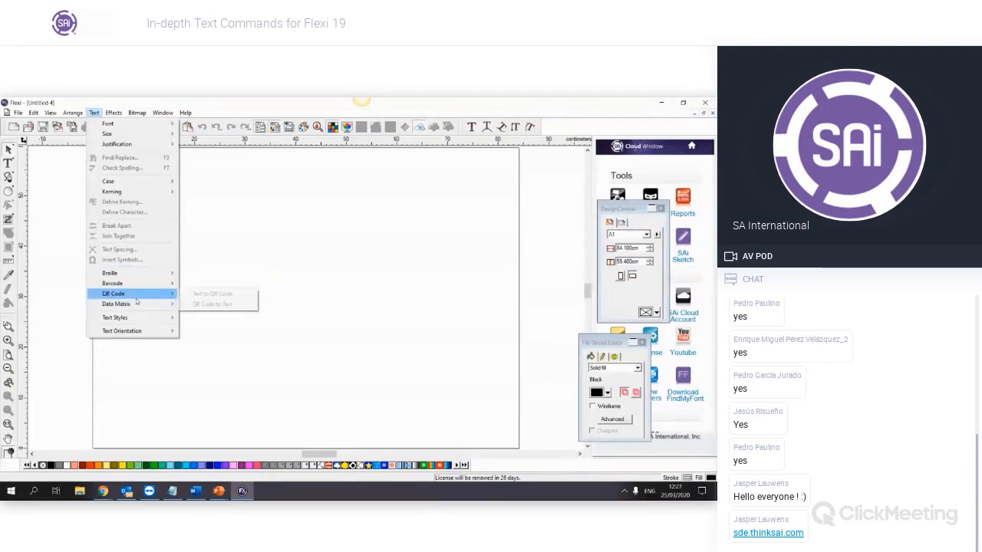
{"action": "left_click", "coordinate": [194, 283]}
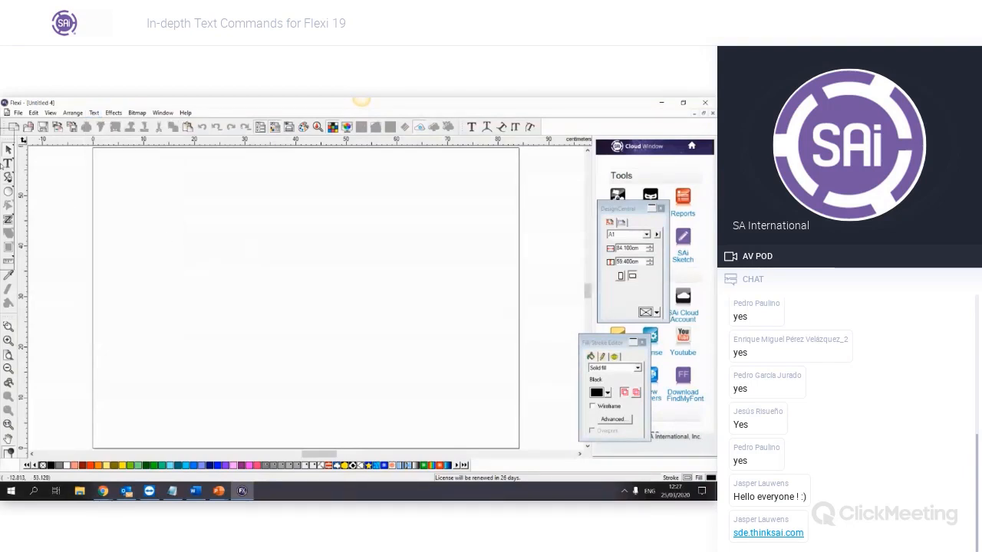
{"action": "left_click", "coordinate": [8, 163]}
{"action": "left_click", "coordinate": [212, 222]}
{"action": "type", "text": "w"}
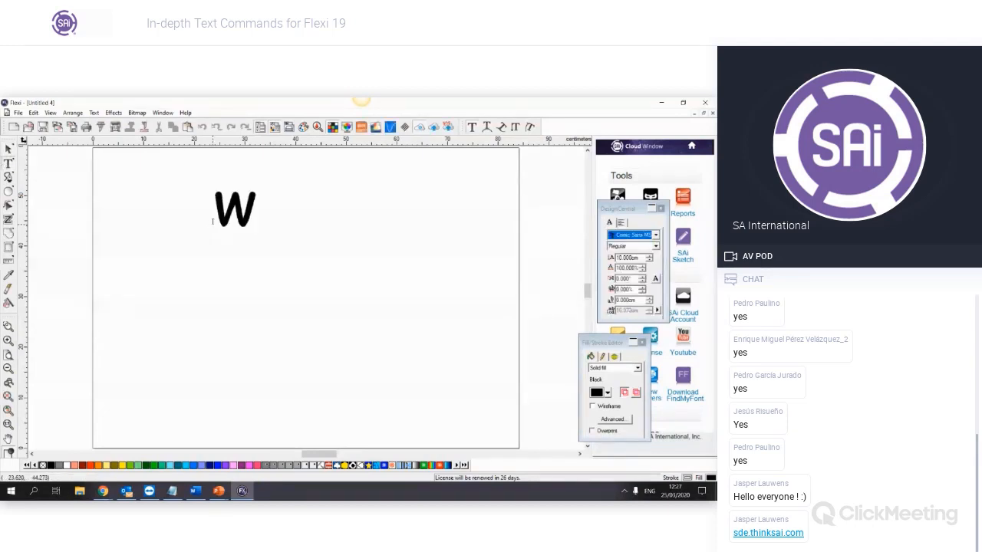
{"action": "type", "text": "ww.sde"}
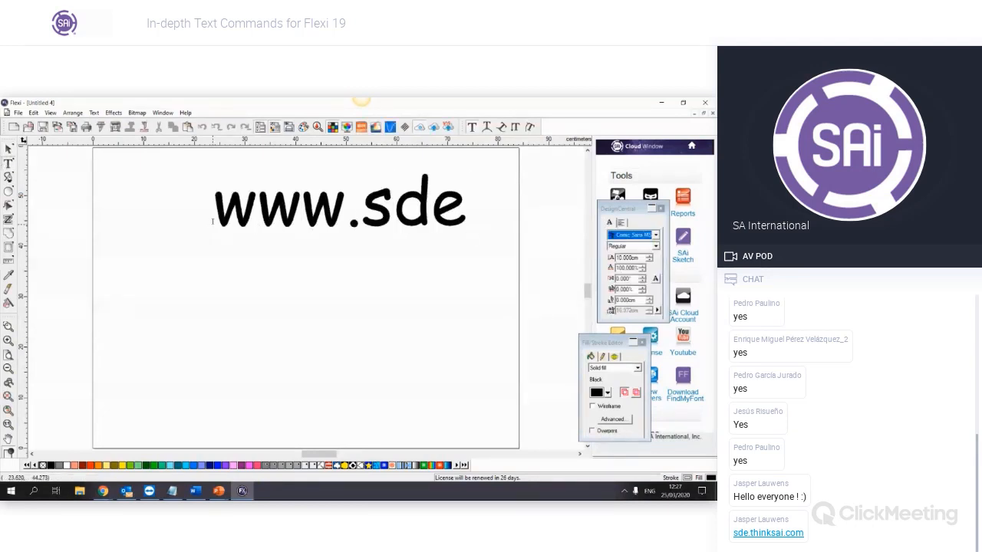
{"action": "type", "text": ".thinksai.cm"}
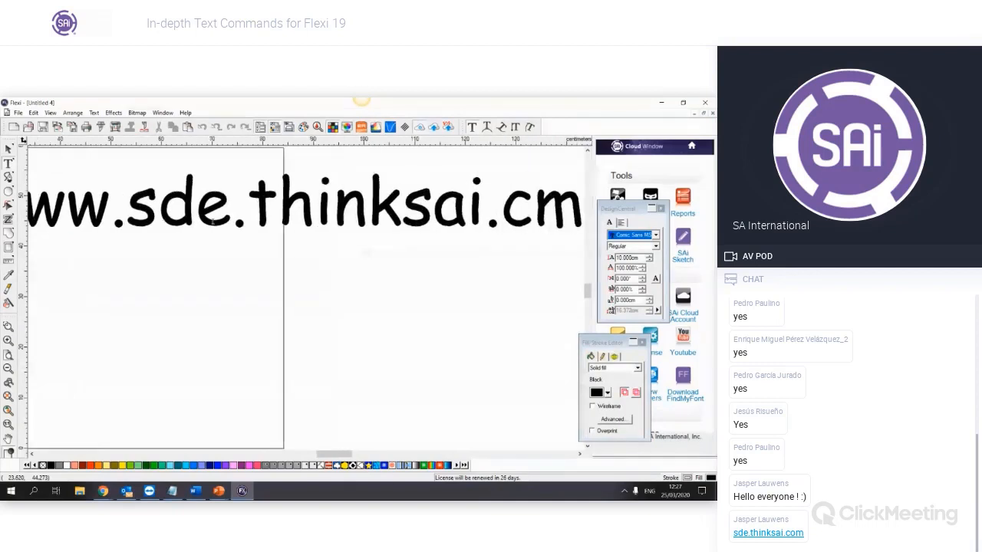
{"action": "key", "text": "BackSpace"}
{"action": "type", "text": "om"}
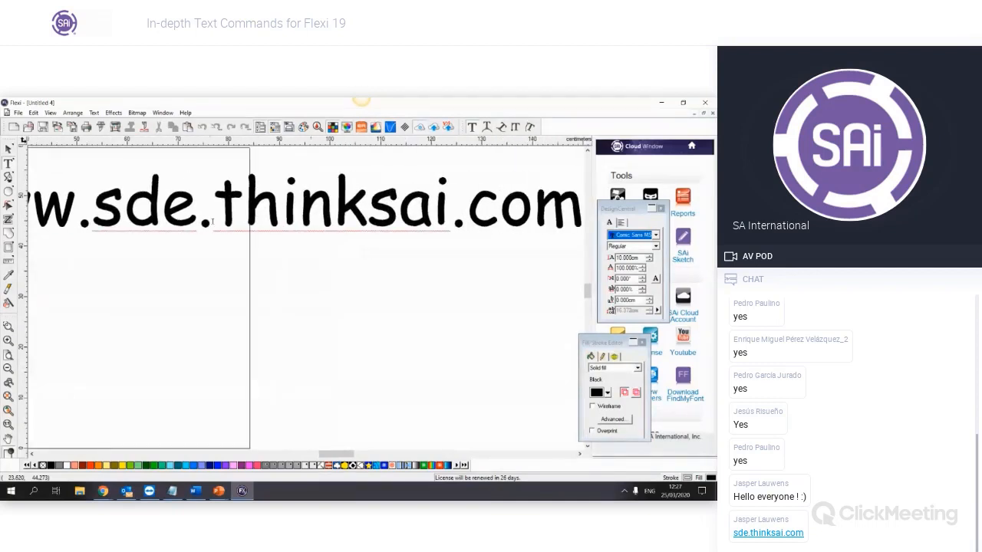
{"action": "scroll", "coordinate": [213, 221], "scroll_direction": "down", "scroll_amount": 1}
{"action": "scroll", "coordinate": [68, 184], "scroll_direction": "down", "scroll_amount": 1}
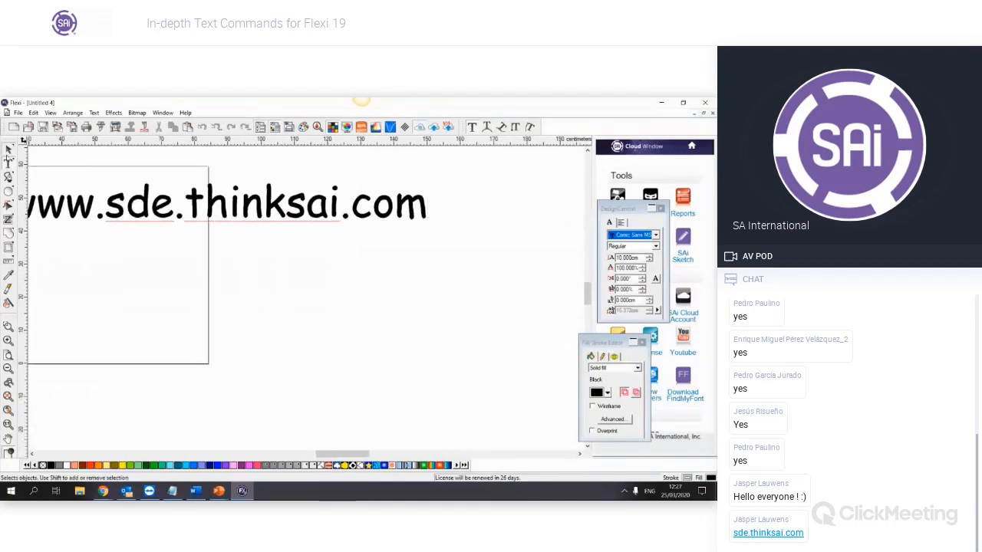
{"action": "left_click", "coordinate": [8, 153]}
{"action": "scroll", "coordinate": [191, 207], "scroll_direction": "down", "scroll_amount": 1}
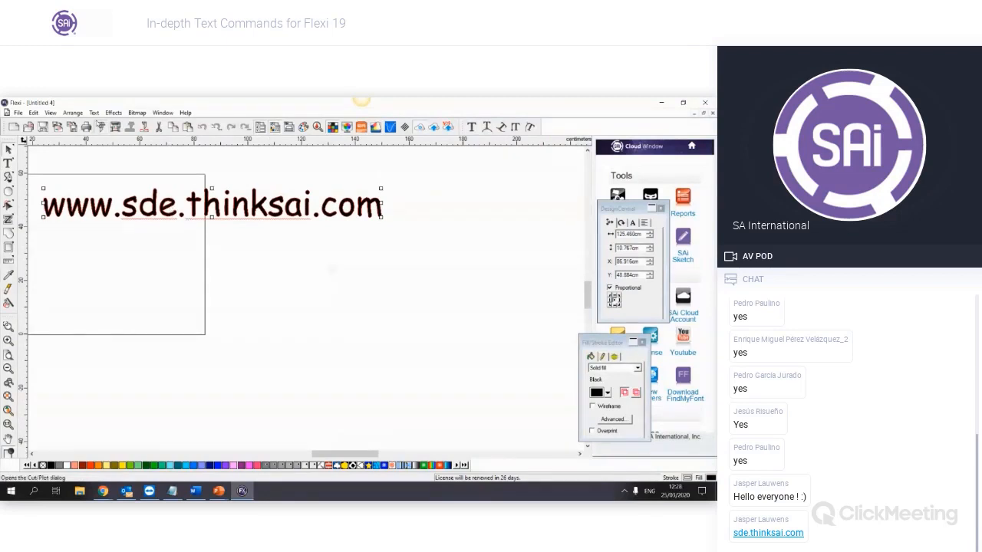
Try converting the web address text to Barcode 39, inspect the barcode up close, and undo the conversion
{"action": "left_click", "coordinate": [144, 127]}
{"action": "key", "text": "Escape"}
{"action": "left_click", "coordinate": [93, 113]}
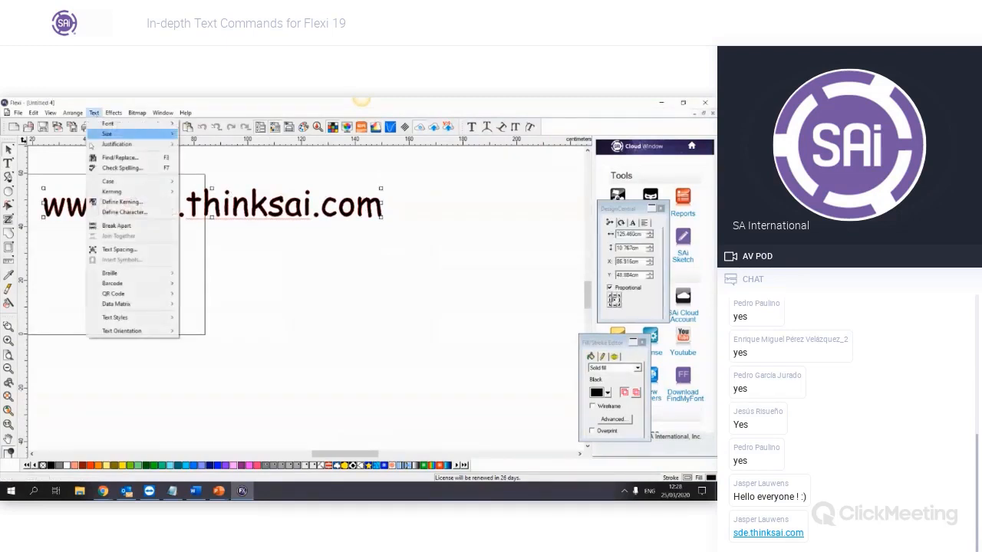
{"action": "mouse_move", "coordinate": [111, 284]}
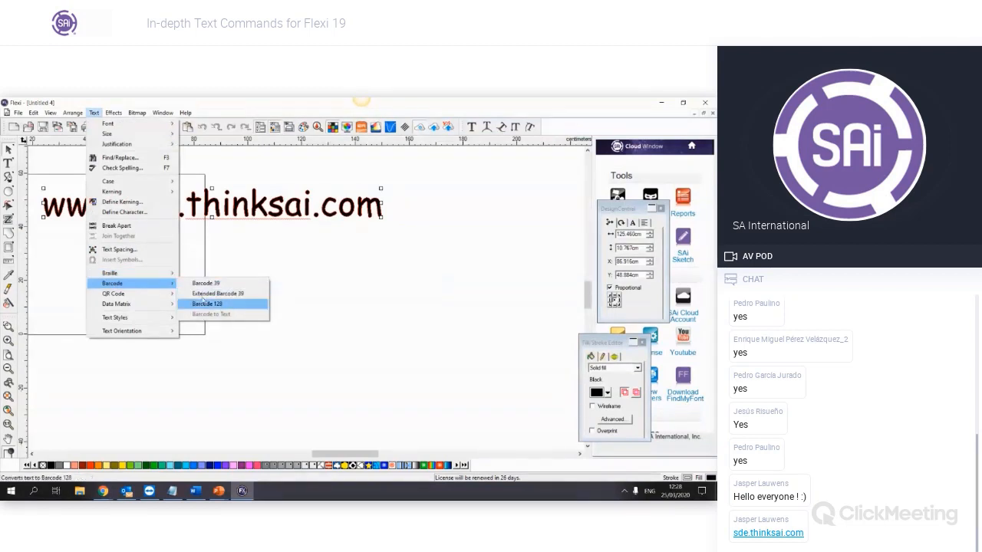
{"action": "left_click", "coordinate": [203, 283]}
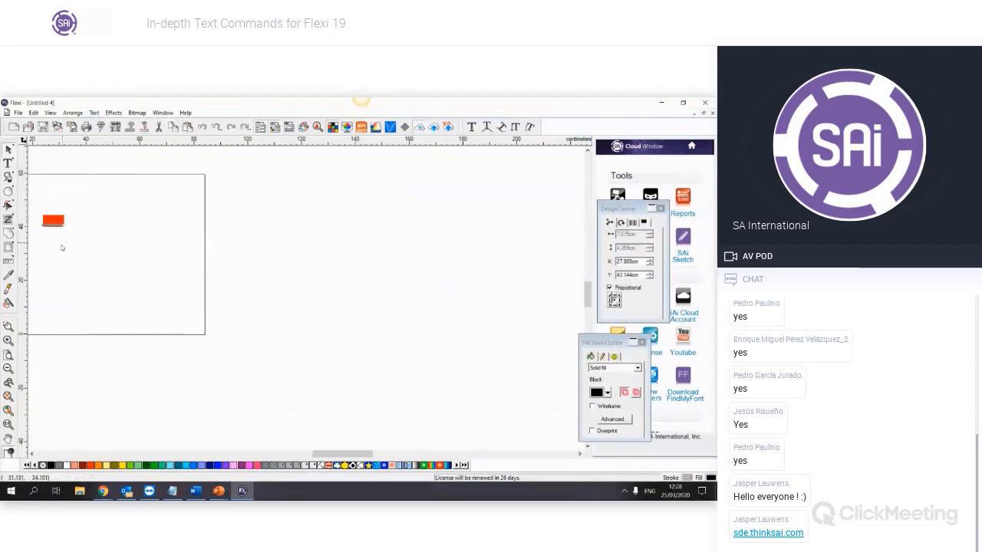
{"action": "scroll", "coordinate": [32, 259], "scroll_direction": "up", "scroll_amount": 5}
{"action": "key", "text": "Escape"}
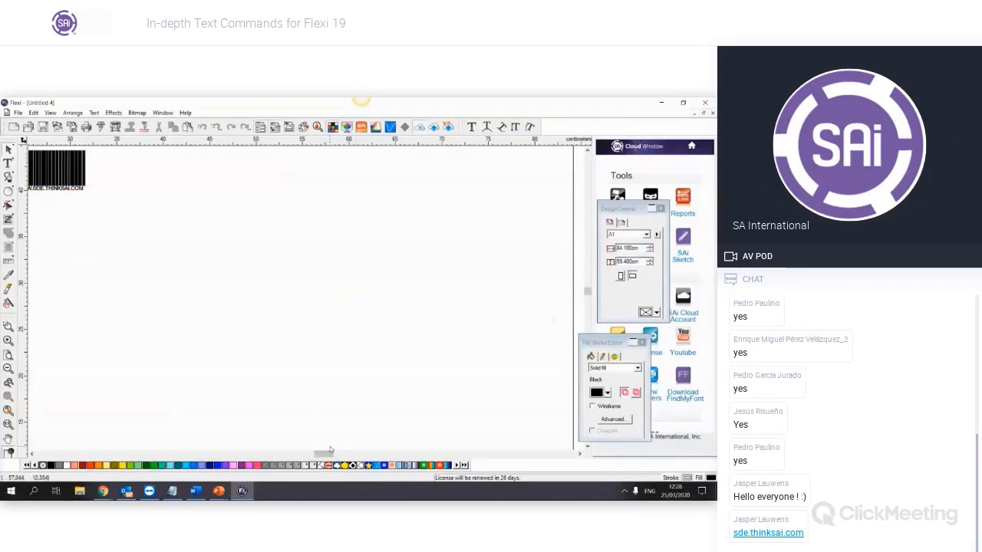
{"action": "left_click_drag", "start_coordinate": [330, 453], "coordinate": [323, 453]}
{"action": "scroll", "coordinate": [169, 211], "scroll_direction": "up", "scroll_amount": 2}
{"action": "scroll", "coordinate": [204, 265], "scroll_direction": "up", "scroll_amount": 1}
{"action": "scroll", "coordinate": [215, 201], "scroll_direction": "up", "scroll_amount": 3}
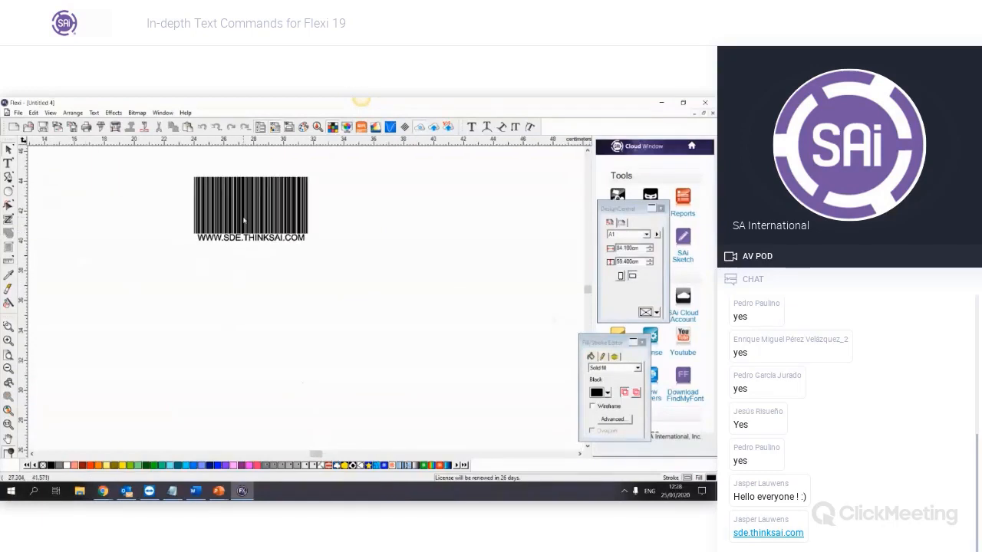
{"action": "scroll", "coordinate": [216, 200], "scroll_direction": "up", "scroll_amount": 2}
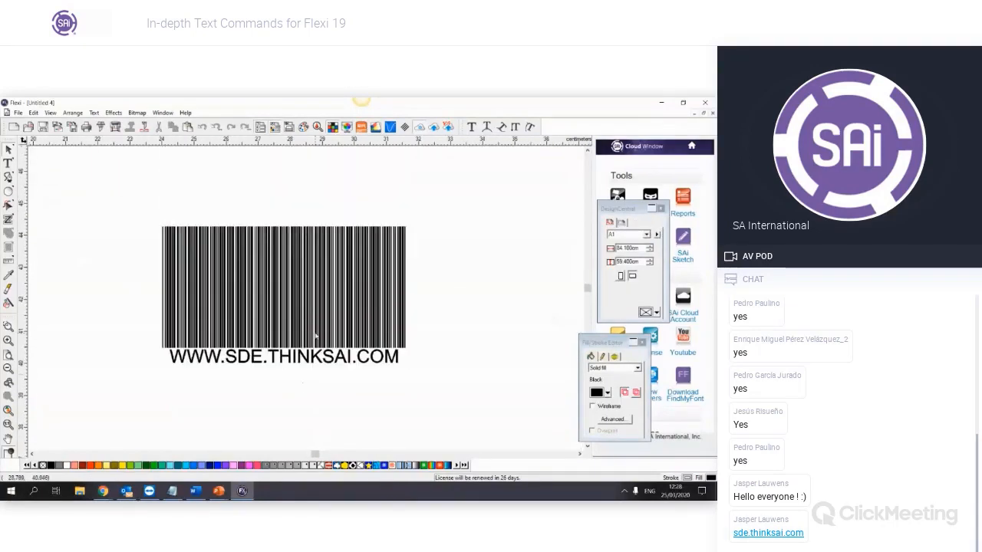
{"action": "key", "text": "ctrl+z"}
Convert the web address text to a QR code and move the DesignCentral palette beside it
{"action": "scroll", "coordinate": [316, 335], "scroll_direction": "down", "scroll_amount": 4}
{"action": "left_click", "coordinate": [94, 113]}
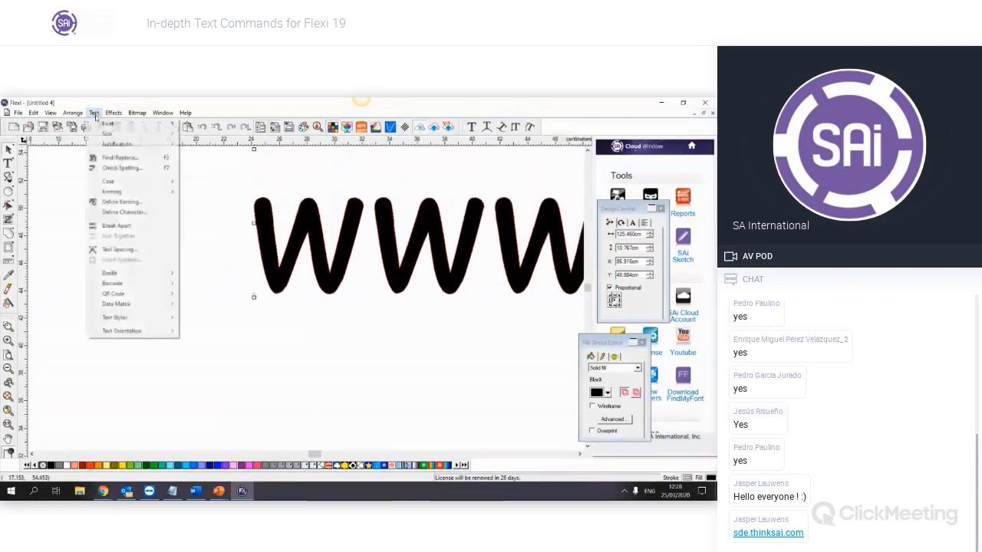
{"action": "mouse_move", "coordinate": [130, 293]}
{"action": "left_click", "coordinate": [190, 295]}
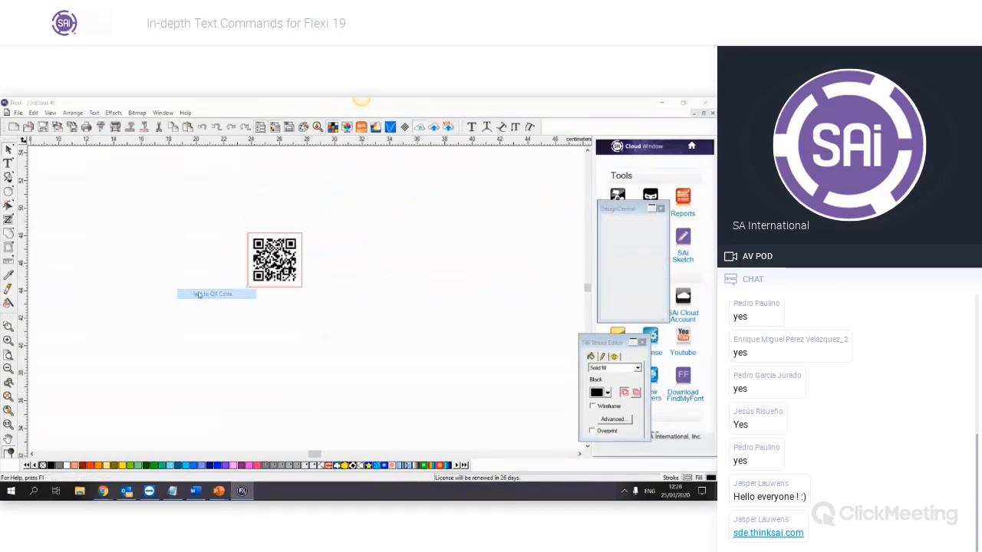
{"action": "left_click", "coordinate": [633, 223]}
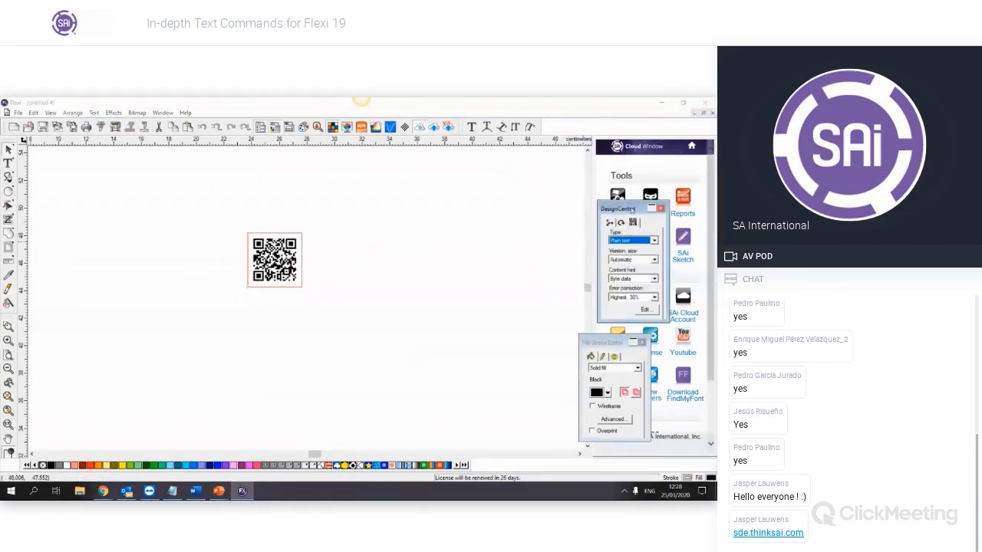
{"action": "left_click_drag", "start_coordinate": [622, 208], "coordinate": [425, 226]}
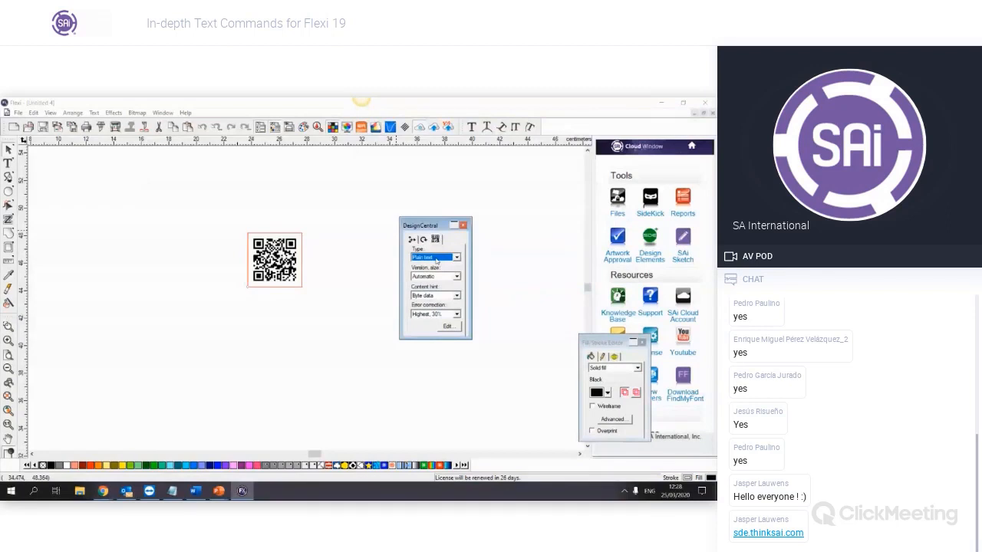
{"action": "left_click_drag", "start_coordinate": [433, 225], "coordinate": [381, 217]}
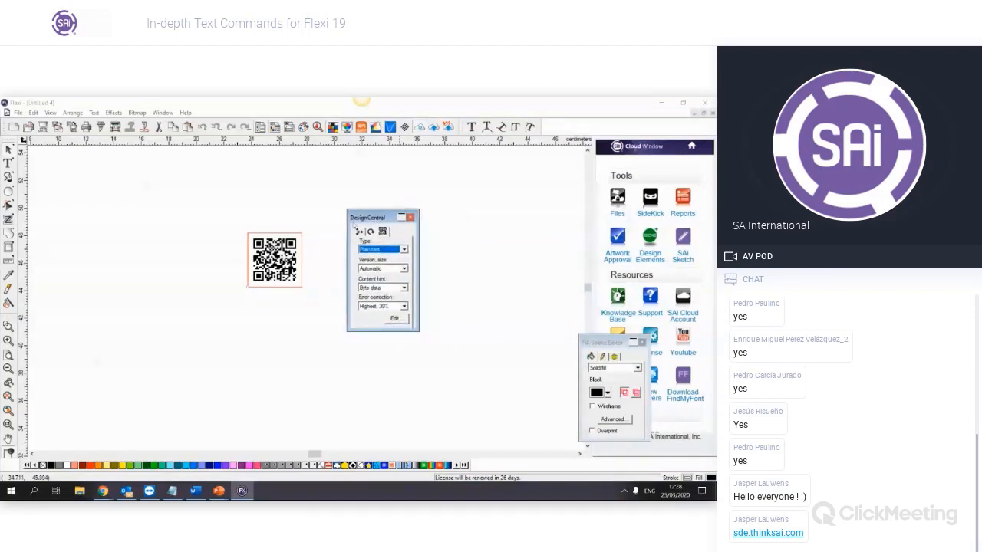
Try the Web URL, Phone number and Google map location types on the QR code
{"action": "left_click", "coordinate": [389, 253]}
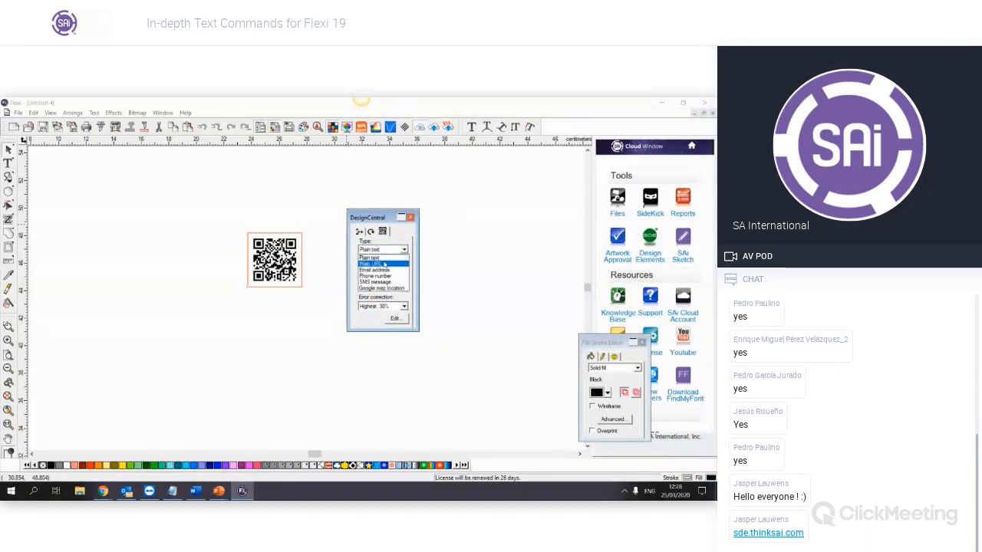
{"action": "left_click", "coordinate": [384, 264]}
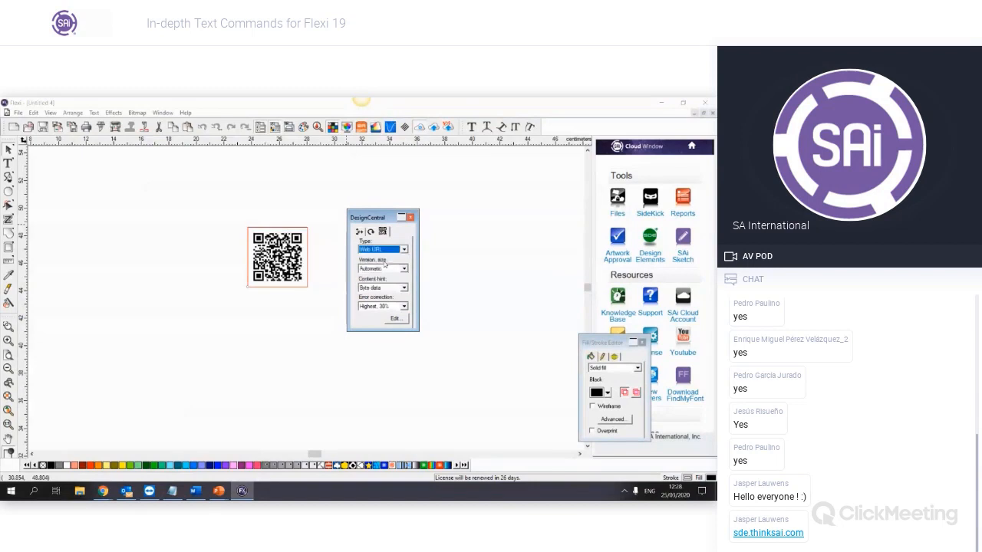
{"action": "left_click", "coordinate": [373, 249]}
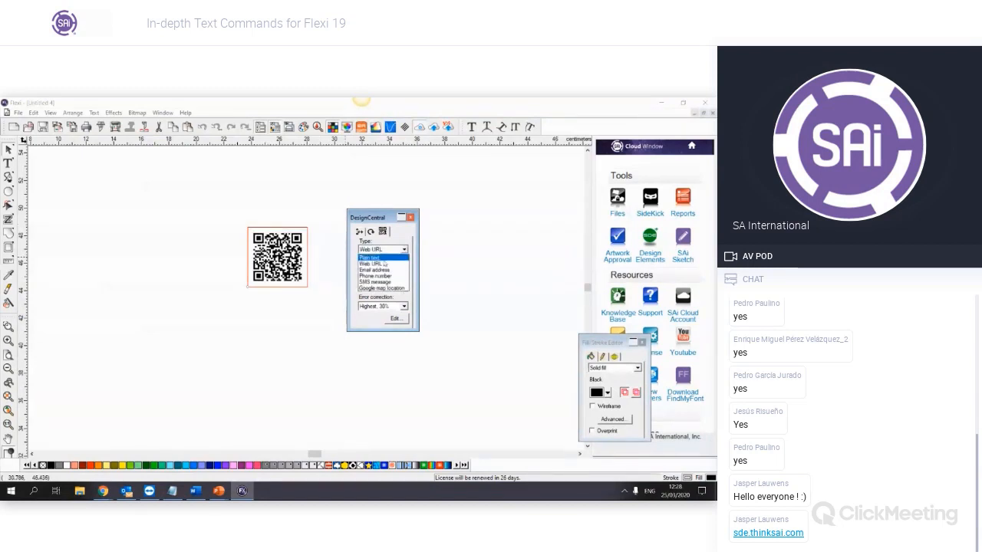
{"action": "left_click", "coordinate": [388, 279]}
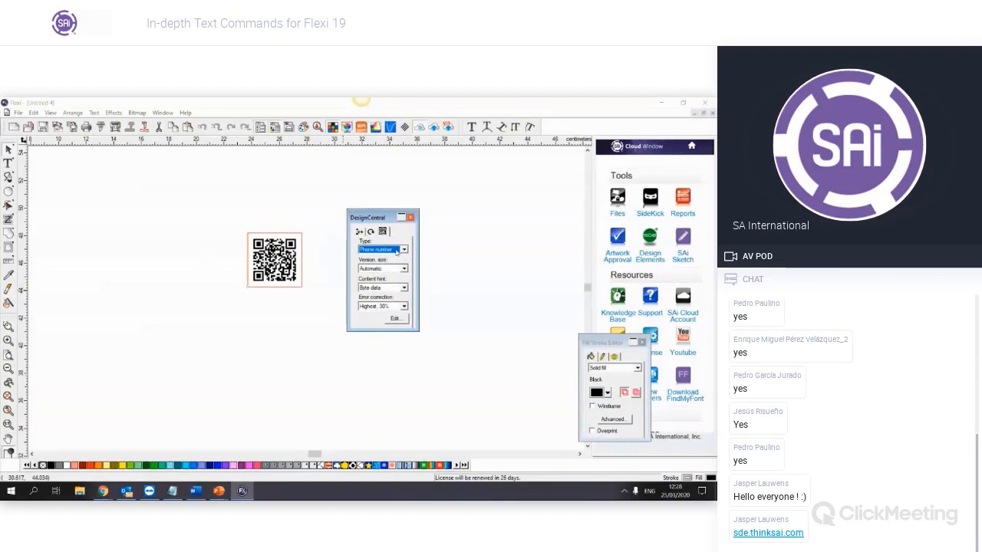
{"action": "left_click", "coordinate": [389, 250]}
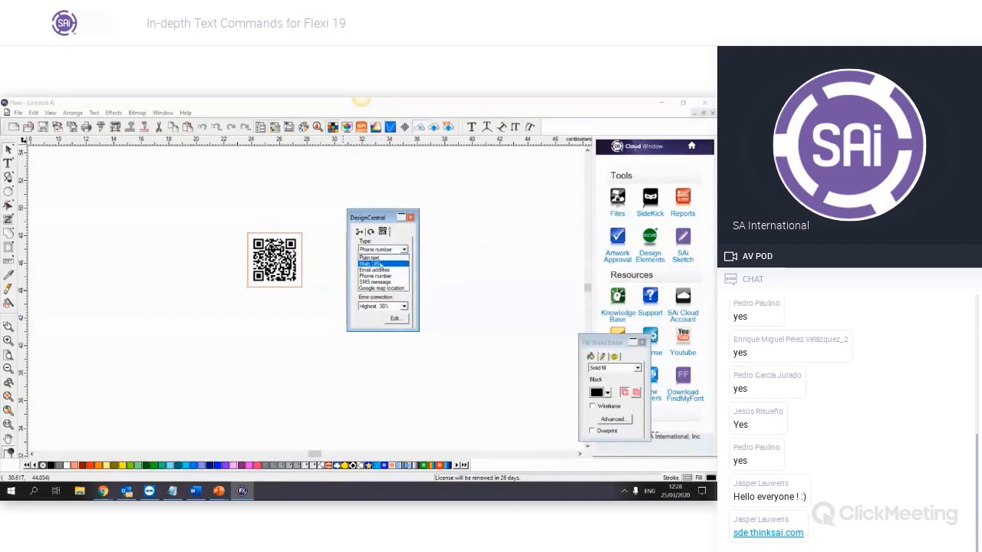
{"action": "left_click", "coordinate": [380, 264]}
{"action": "left_click", "coordinate": [371, 250]}
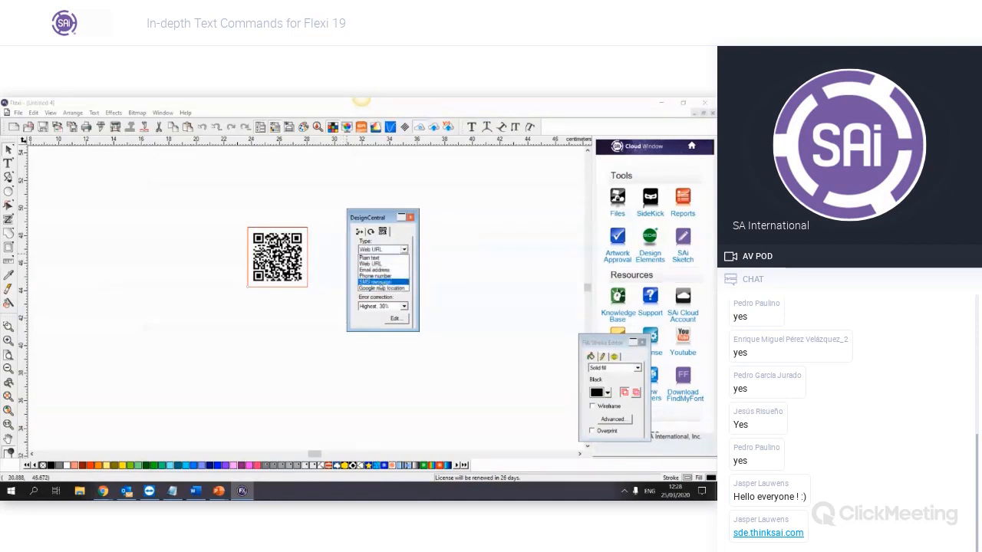
{"action": "left_click", "coordinate": [382, 291]}
Set the QR code's type to Web URL, with Byte data as content hint and Highest, 30% error correction
{"action": "left_click", "coordinate": [381, 249]}
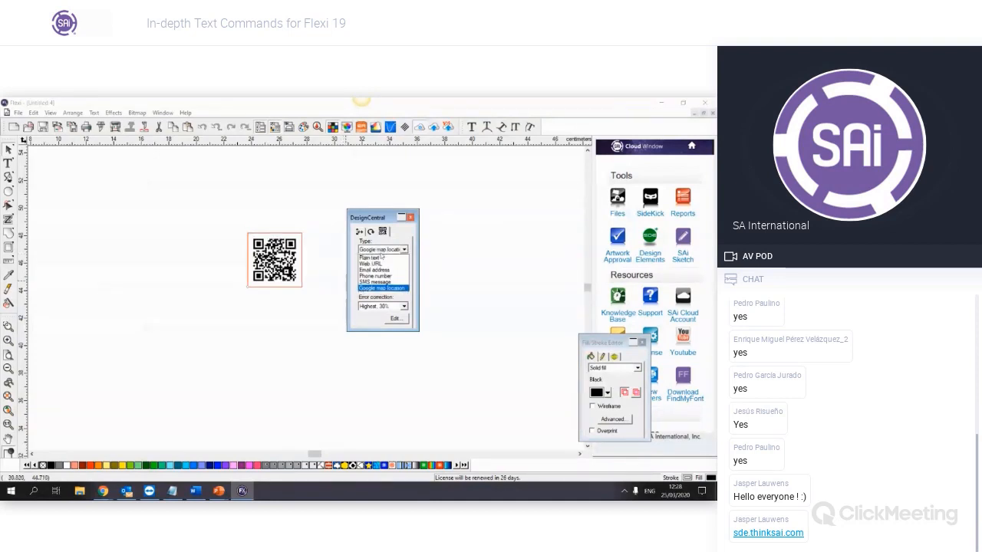
{"action": "left_click", "coordinate": [381, 265]}
{"action": "left_click", "coordinate": [384, 288]}
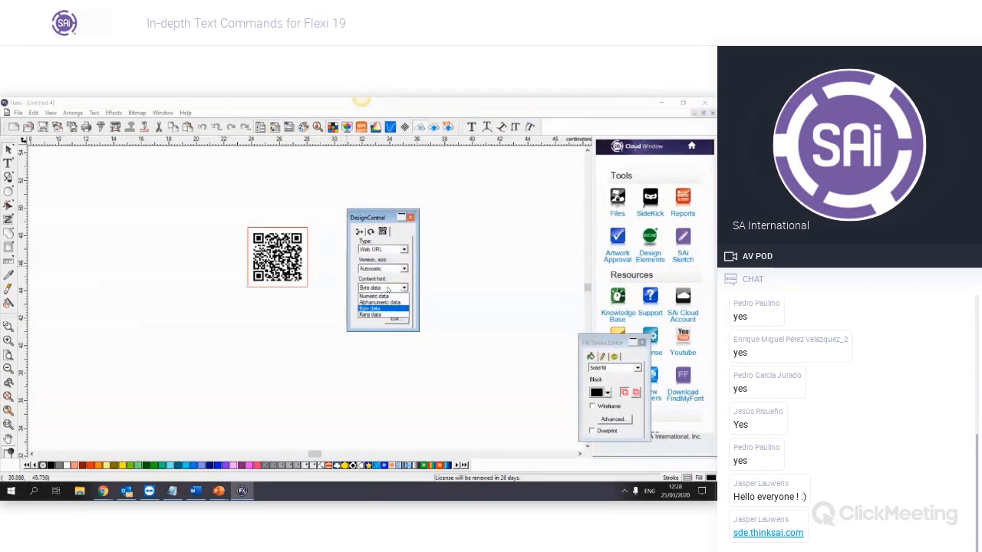
{"action": "left_click", "coordinate": [387, 291]}
{"action": "left_click", "coordinate": [389, 306]}
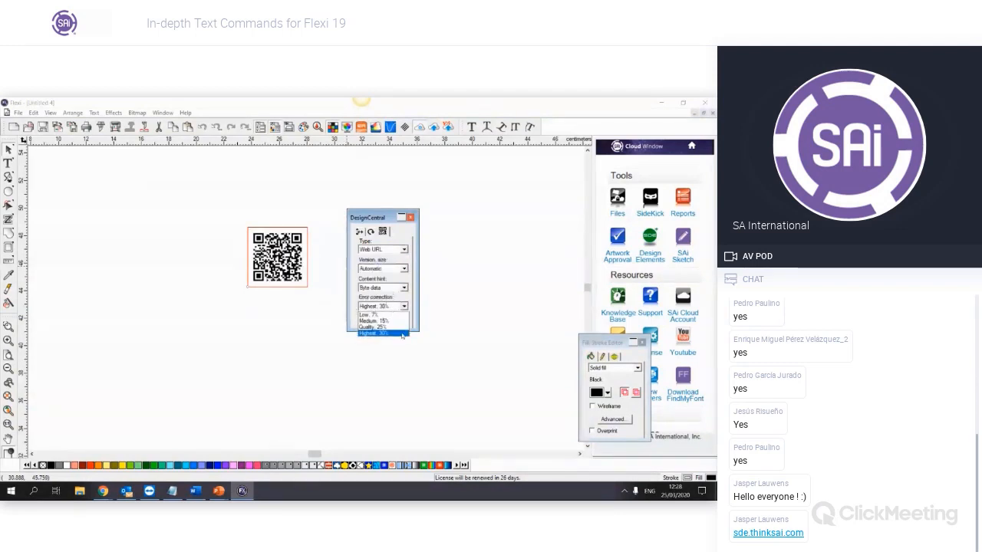
{"action": "left_click", "coordinate": [383, 333]}
Review the QR code's encoded text and its available type and version size options, keeping Web URL and Automatic
{"action": "left_click", "coordinate": [396, 321]}
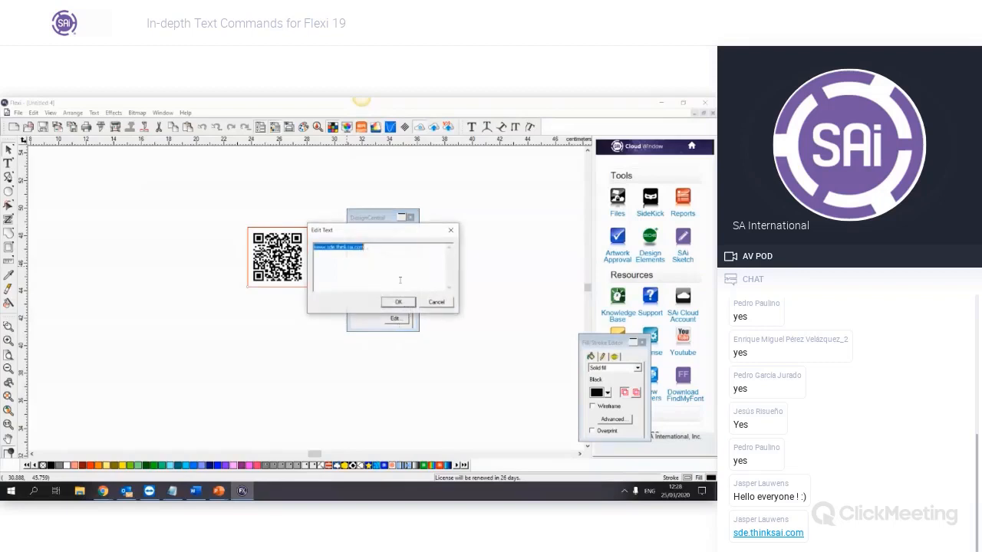
{"action": "left_click", "coordinate": [398, 302]}
{"action": "left_click", "coordinate": [383, 250]}
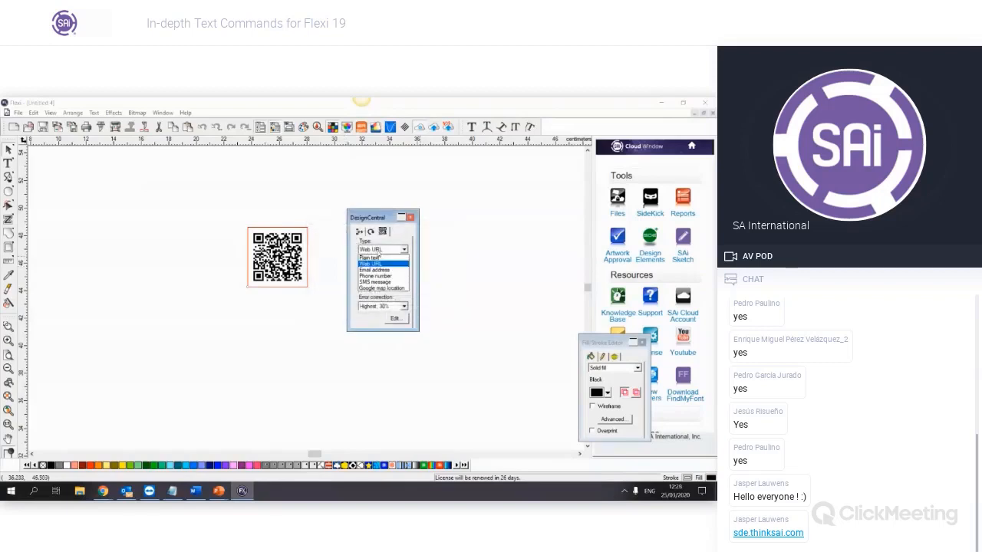
{"action": "left_click", "coordinate": [387, 263]}
{"action": "left_click", "coordinate": [387, 266]}
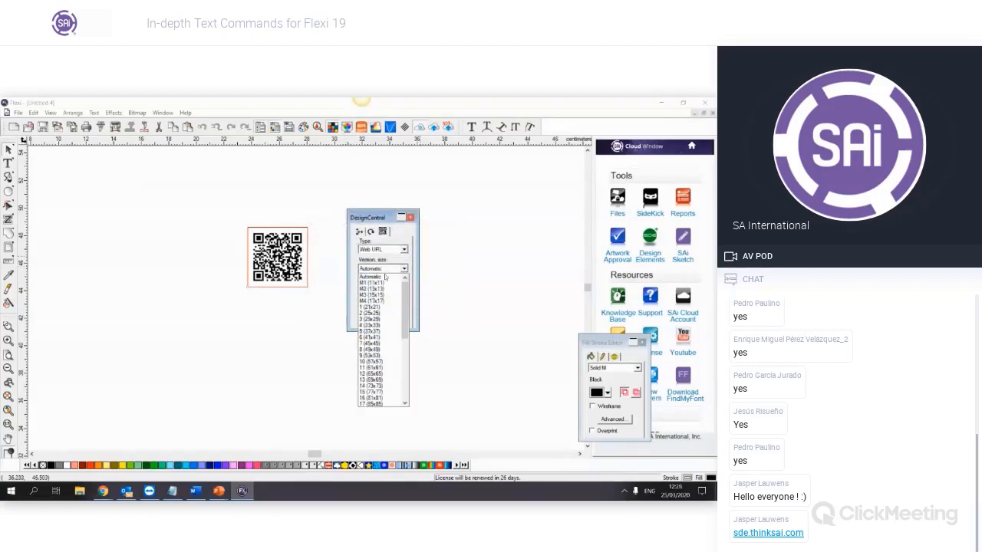
{"action": "left_click", "coordinate": [420, 261]}
Check the QR code's content hint and type options, keeping Byte data and Web URL, and view its rotation and size settings
{"action": "left_click", "coordinate": [391, 288]}
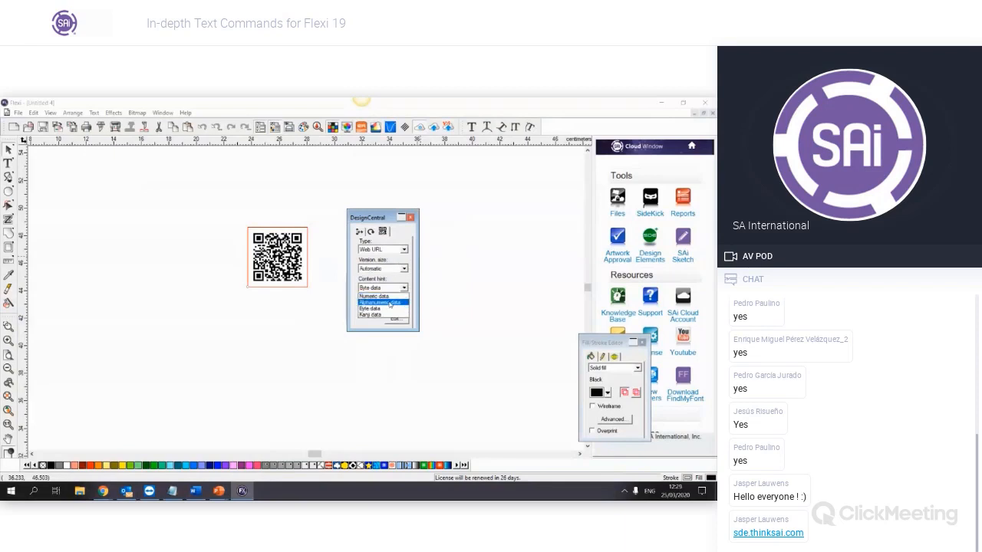
{"action": "left_click", "coordinate": [383, 302]}
{"action": "left_click", "coordinate": [391, 250]}
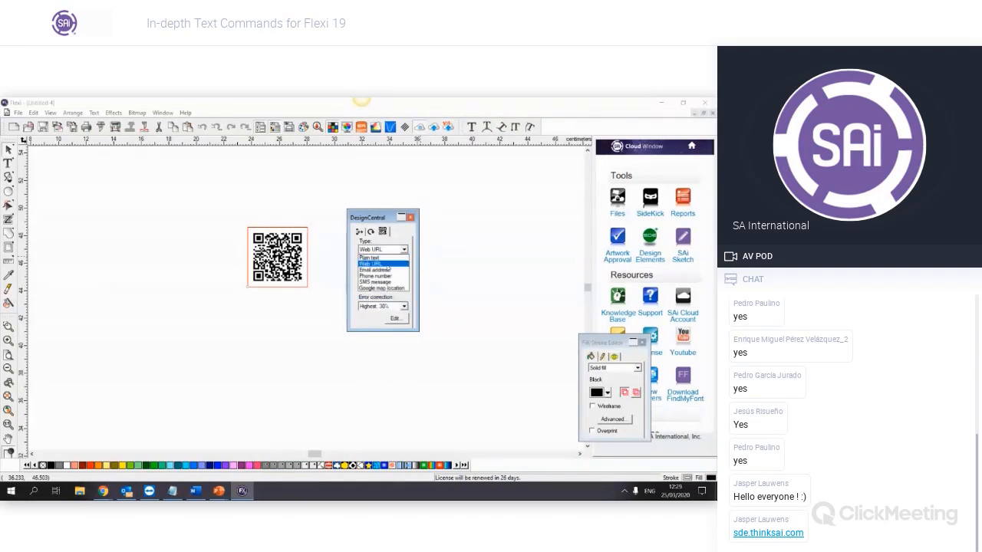
{"action": "left_click", "coordinate": [383, 263]}
{"action": "left_click", "coordinate": [390, 287]}
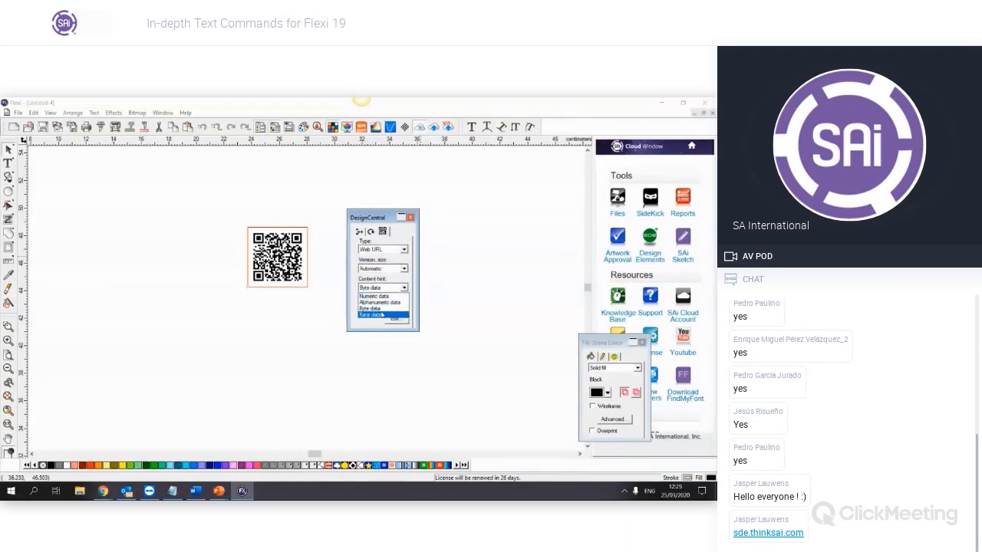
{"action": "left_click", "coordinate": [378, 309]}
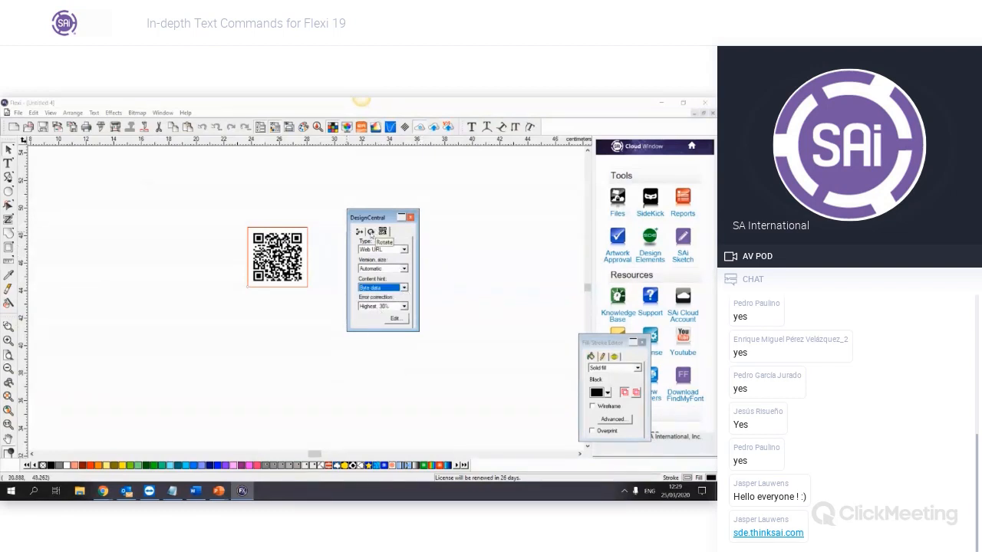
{"action": "left_click", "coordinate": [371, 231]}
{"action": "left_click", "coordinate": [359, 231]}
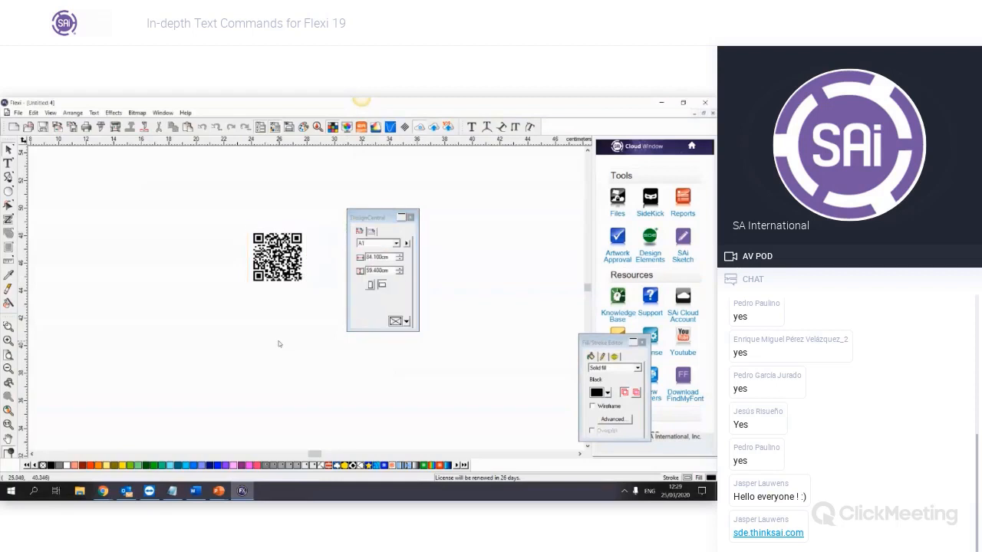
Convert the QR code back to text, view the whole web address, and undo the conversion
{"action": "left_click", "coordinate": [93, 113]}
{"action": "mouse_move", "coordinate": [123, 293]}
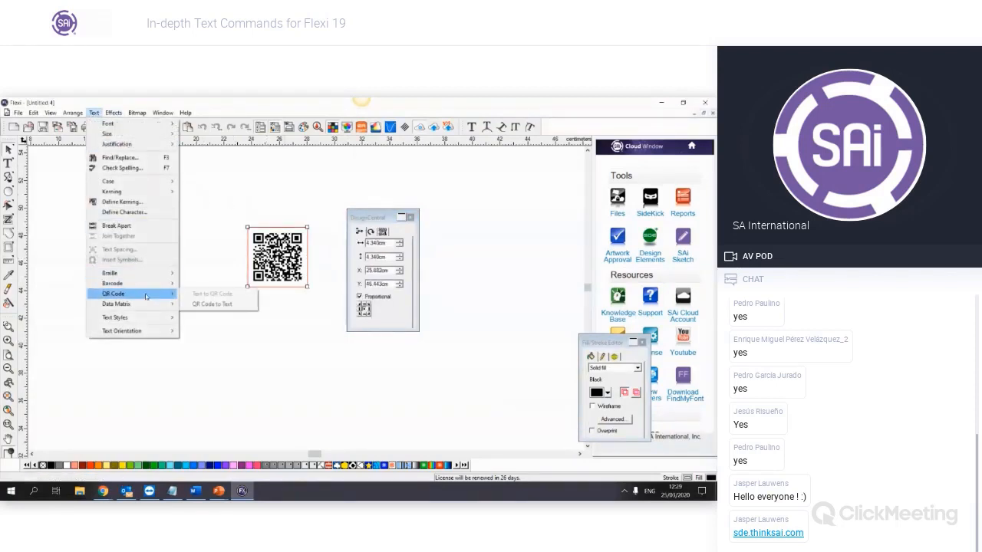
{"action": "left_click", "coordinate": [238, 305]}
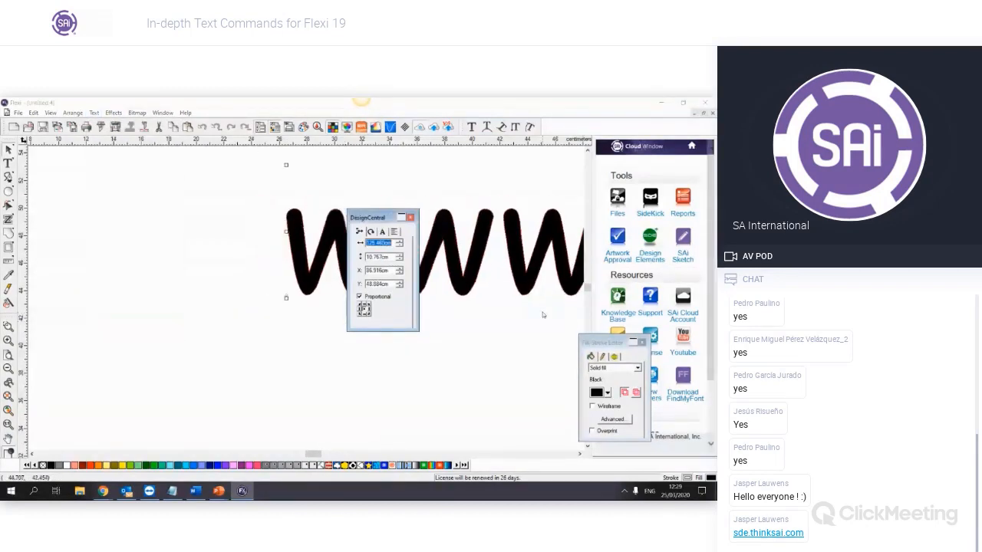
{"action": "scroll", "coordinate": [542, 314], "scroll_direction": "down", "scroll_amount": 6}
{"action": "left_click", "coordinate": [580, 453]}
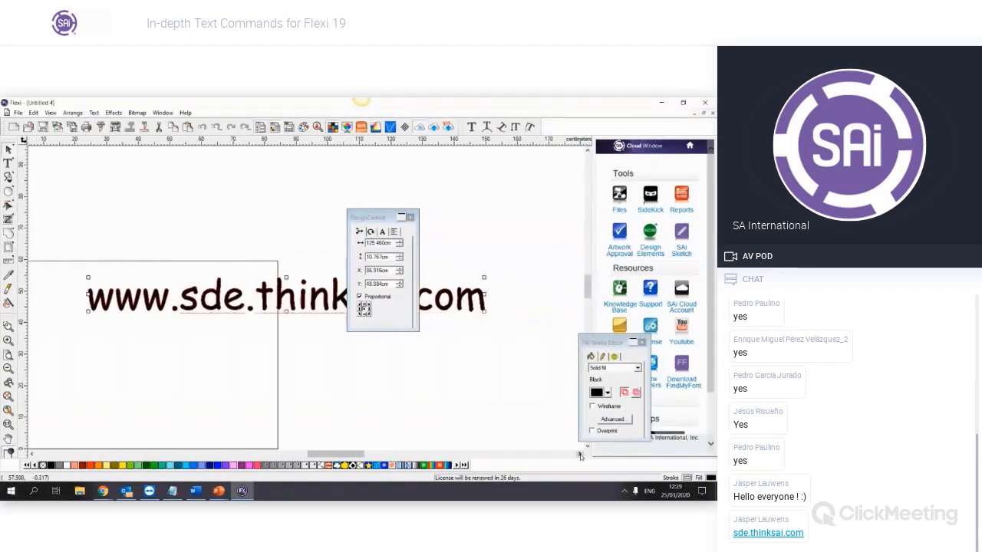
{"action": "left_click", "coordinate": [468, 372]}
{"action": "left_click", "coordinate": [384, 297]}
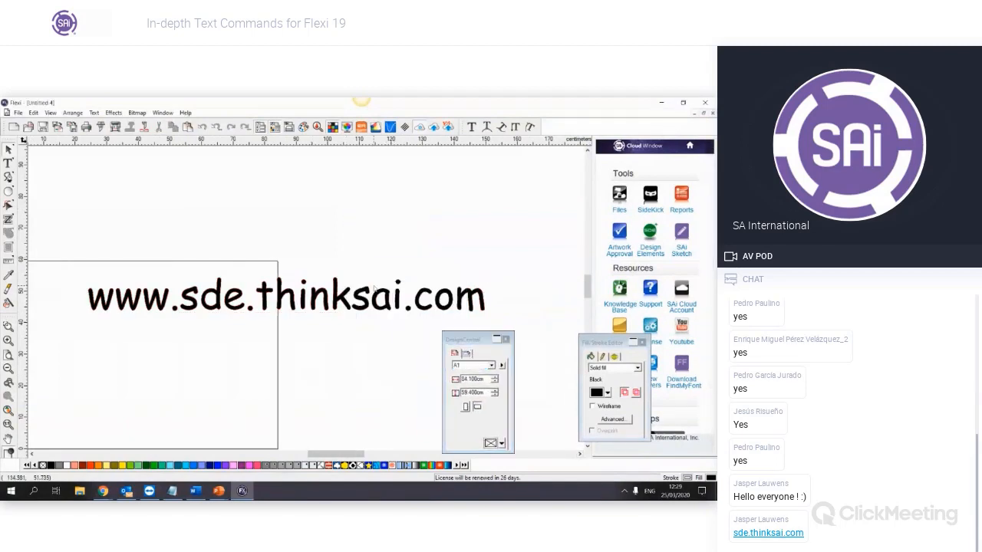
{"action": "key", "text": "ctrl+z"}
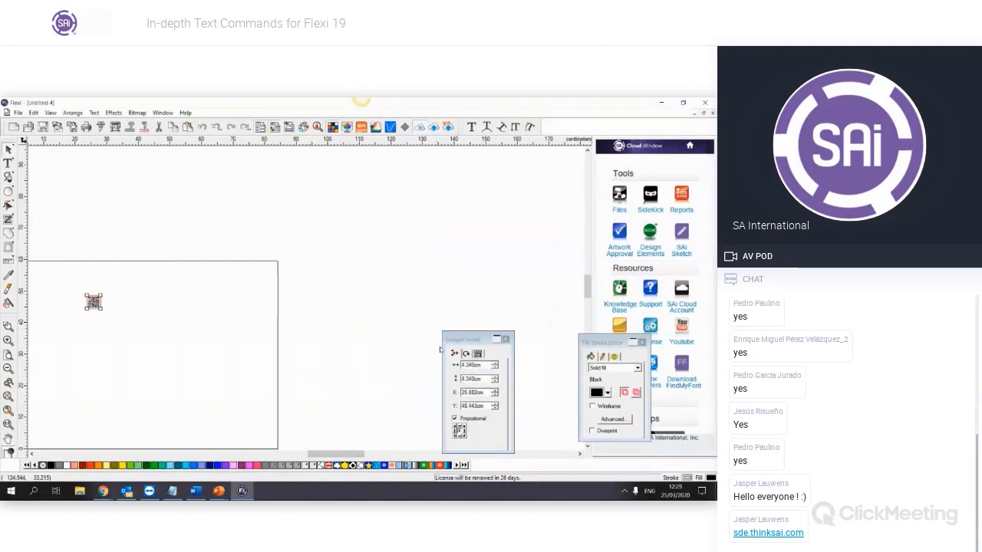
Move the DesignCentral palette beside the QR code and change the ending of its encoded web address
{"action": "left_click", "coordinate": [480, 354]}
{"action": "left_click_drag", "start_coordinate": [468, 339], "coordinate": [165, 291]}
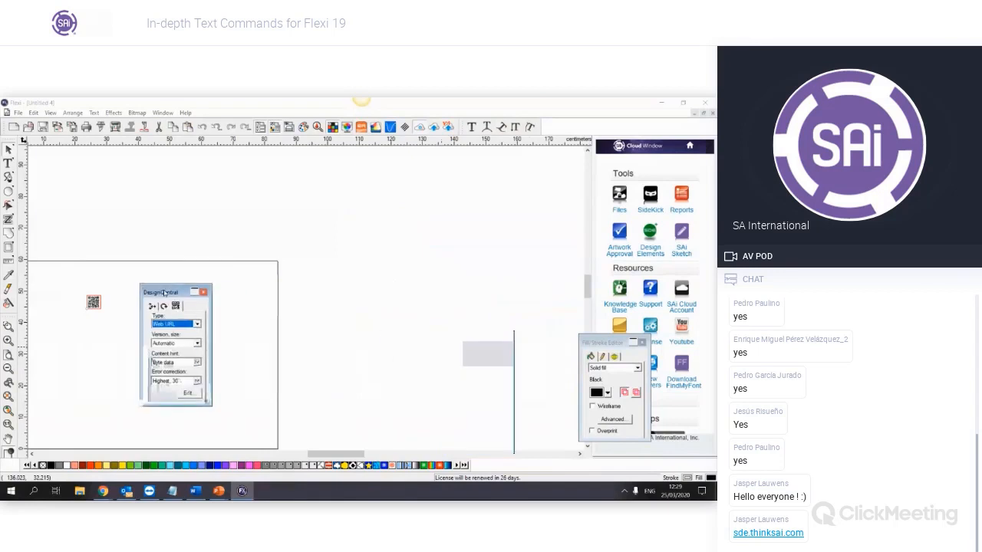
{"action": "left_click", "coordinate": [198, 393]}
{"action": "left_click", "coordinate": [185, 327]}
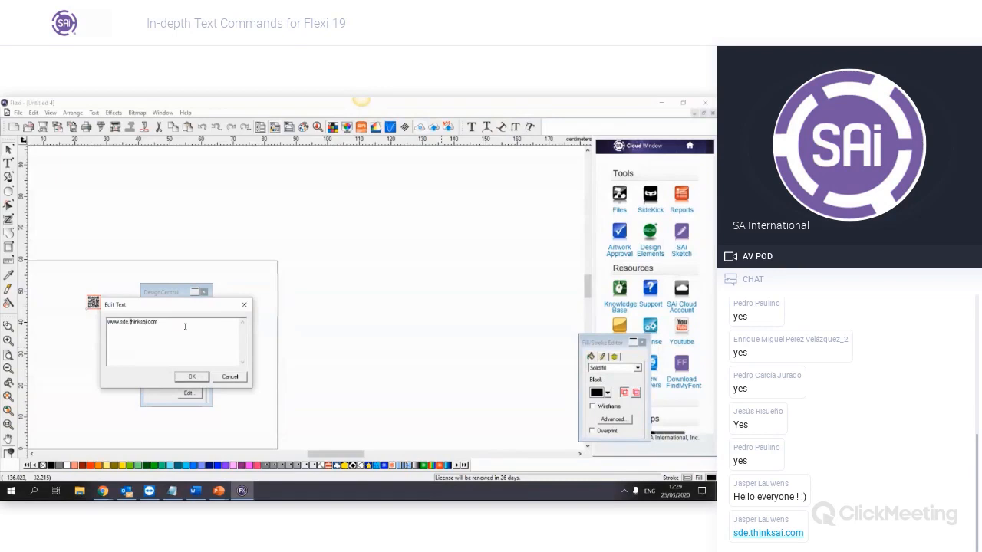
{"action": "key", "text": "BackSpace"}
{"action": "left_click", "coordinate": [190, 377]}
{"action": "scroll", "coordinate": [47, 355], "scroll_direction": "up", "scroll_amount": 2}
{"action": "scroll", "coordinate": [79, 235], "scroll_direction": "up", "scroll_amount": 2}
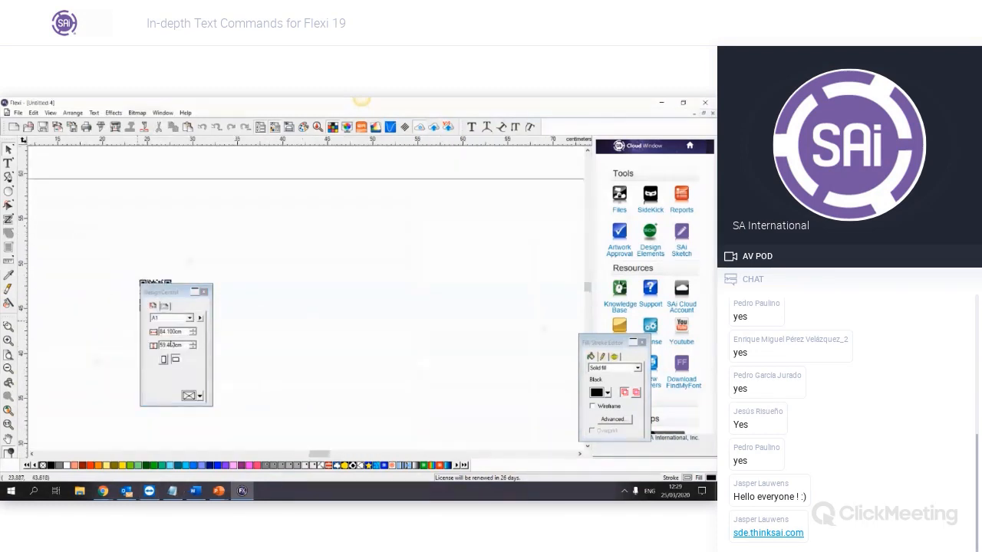
{"action": "scroll", "coordinate": [77, 364], "scroll_direction": "down", "scroll_amount": 1}
{"action": "scroll", "coordinate": [66, 253], "scroll_direction": "up", "scroll_amount": 3}
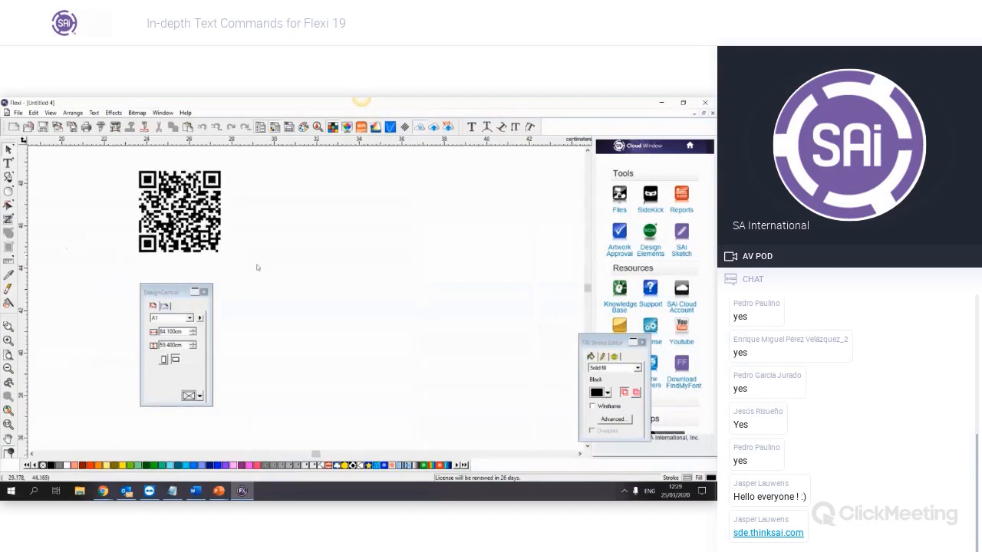
Edit the QR code's encoded web address again so that it ends in "uk"
{"action": "left_click", "coordinate": [183, 217]}
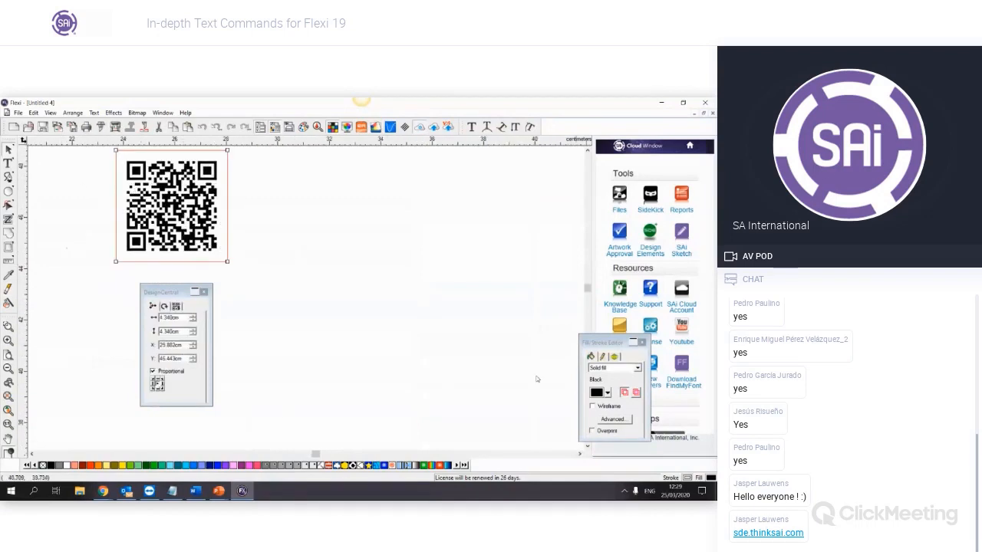
{"action": "left_click", "coordinate": [176, 306]}
{"action": "left_click", "coordinate": [188, 393]}
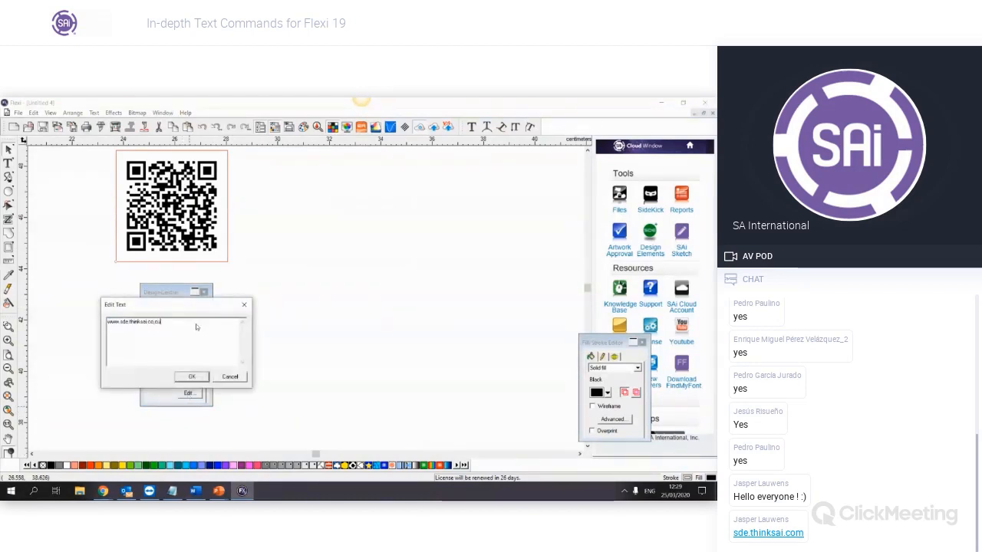
{"action": "key", "text": "BackSpace"}
{"action": "type", "text": "uk"}
{"action": "left_click", "coordinate": [195, 377]}
{"action": "scroll", "coordinate": [282, 339], "scroll_direction": "down", "scroll_amount": 4}
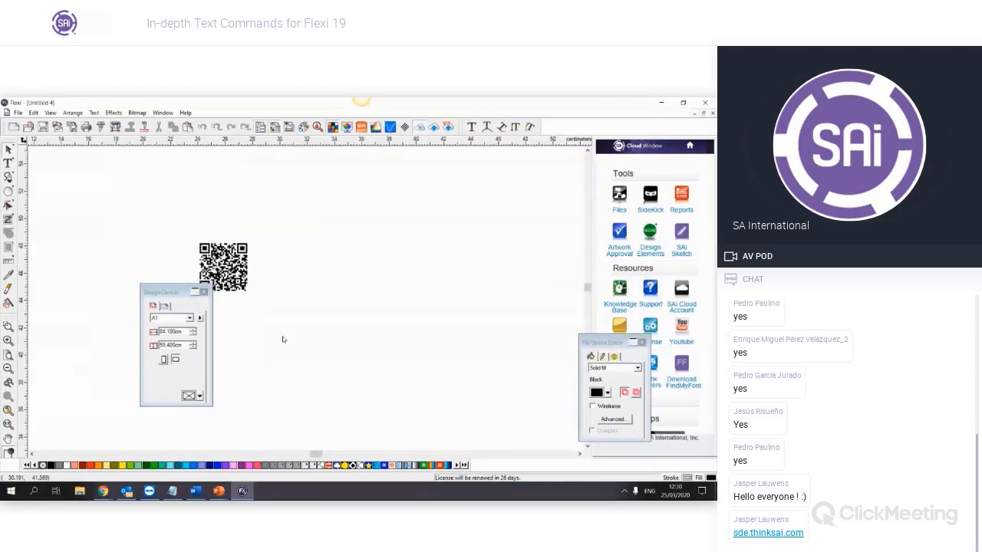
Delete the QR code and add the text "test" near the top of the page
{"action": "left_click", "coordinate": [257, 307]}
{"action": "key", "text": "Delete"}
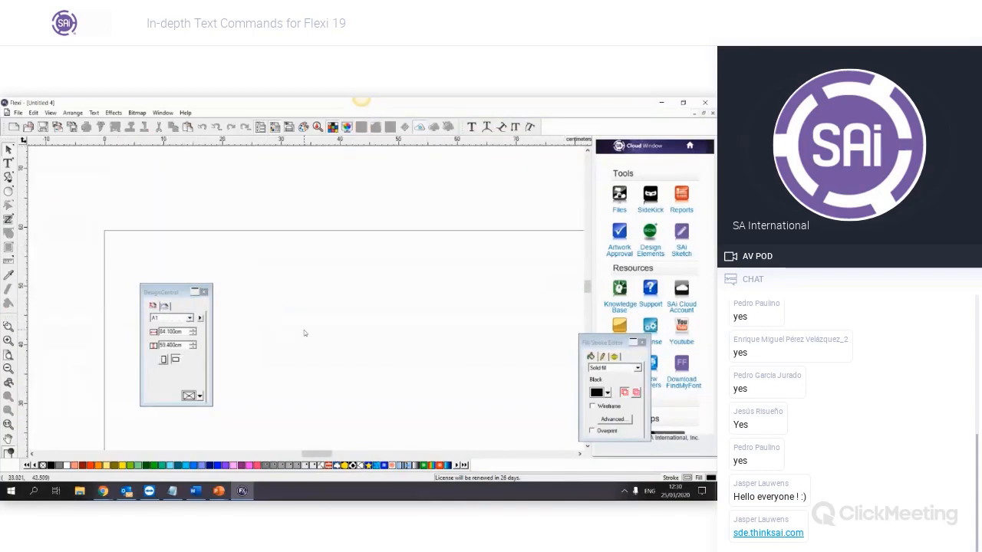
{"action": "left_click", "coordinate": [113, 113]}
{"action": "left_click", "coordinate": [326, 254]}
{"action": "left_click", "coordinate": [9, 164]}
{"action": "left_click", "coordinate": [305, 293]}
{"action": "type", "text": "test"}
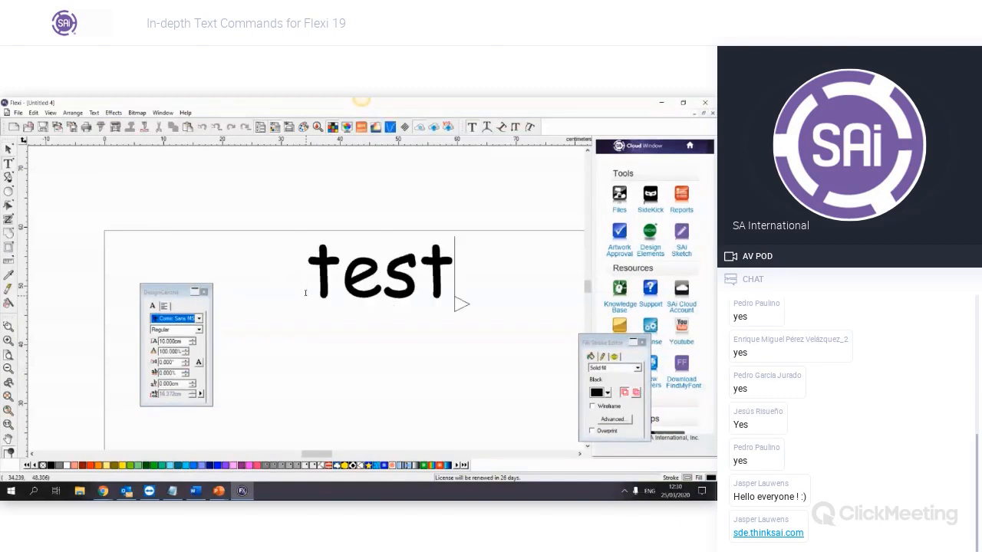
{"action": "left_click", "coordinate": [8, 148]}
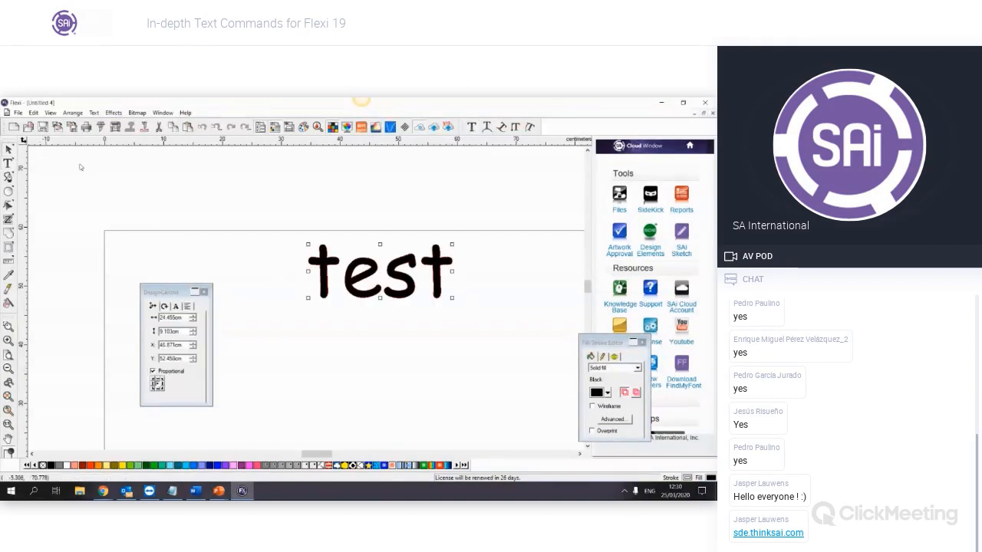
Convert the "test" text to Barcode 39 and inspect the barcode up close
{"action": "left_click", "coordinate": [112, 113]}
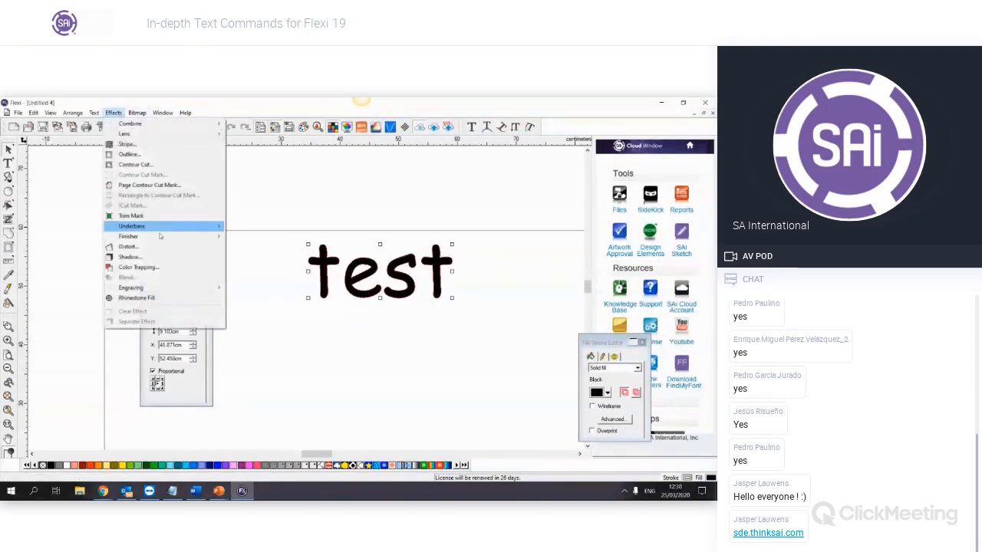
{"action": "mouse_move", "coordinate": [94, 113]}
{"action": "mouse_move", "coordinate": [138, 283]}
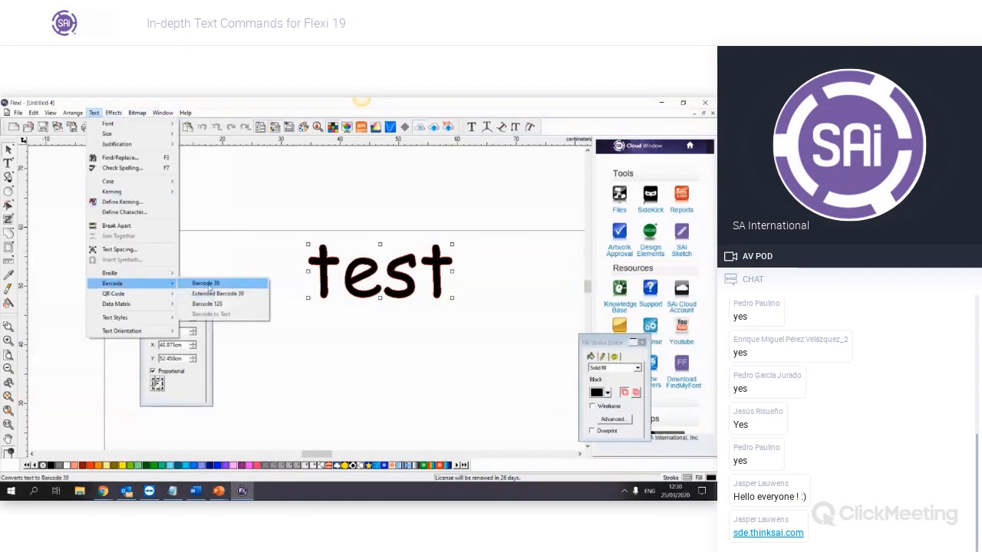
{"action": "left_click", "coordinate": [224, 288]}
{"action": "scroll", "coordinate": [297, 326], "scroll_direction": "up", "scroll_amount": 3}
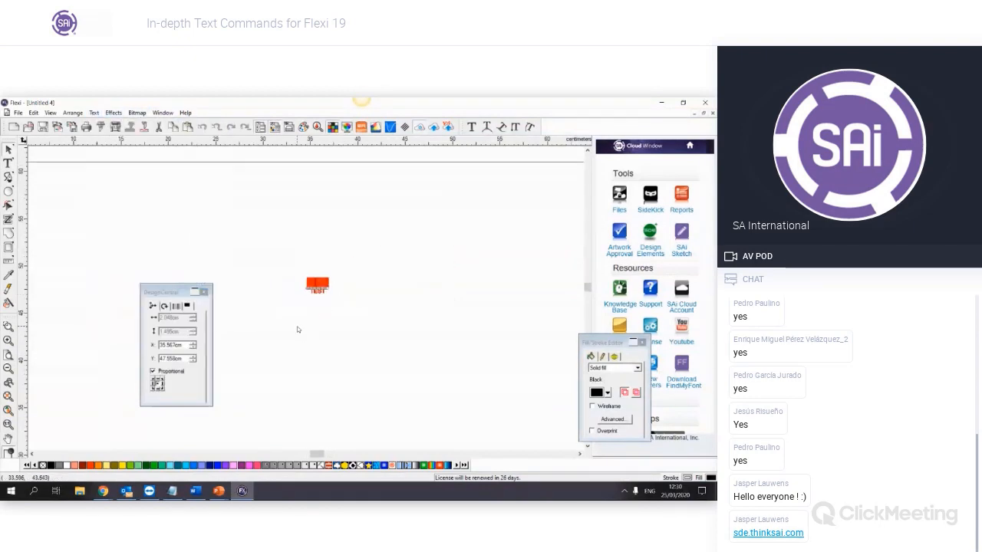
{"action": "scroll", "coordinate": [321, 261], "scroll_direction": "up", "scroll_amount": 4}
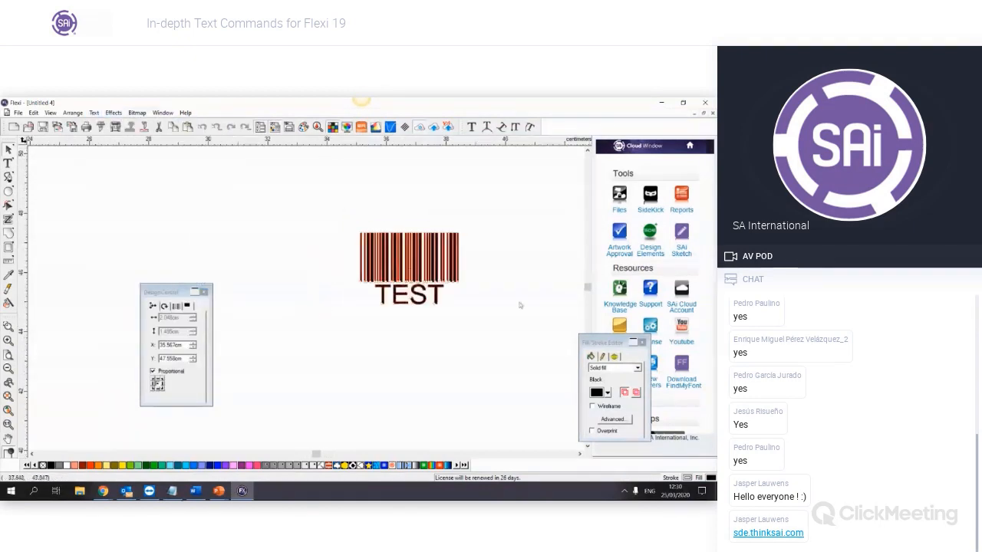
{"action": "left_click", "coordinate": [201, 219]}
{"action": "left_click_drag", "start_coordinate": [201, 218], "coordinate": [456, 284]}
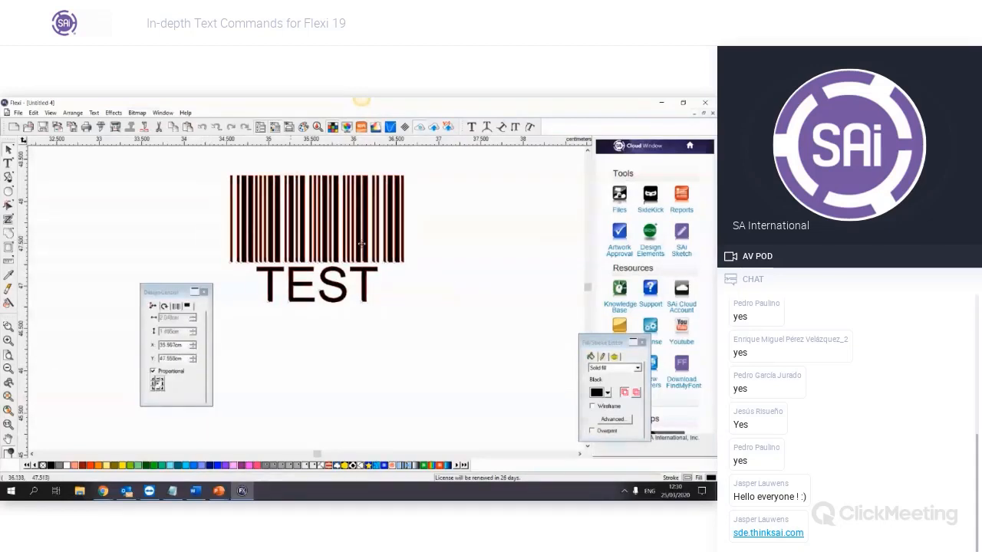
Review the barcode's type and bar settings, its title options and its editable text
{"action": "left_click", "coordinate": [176, 306]}
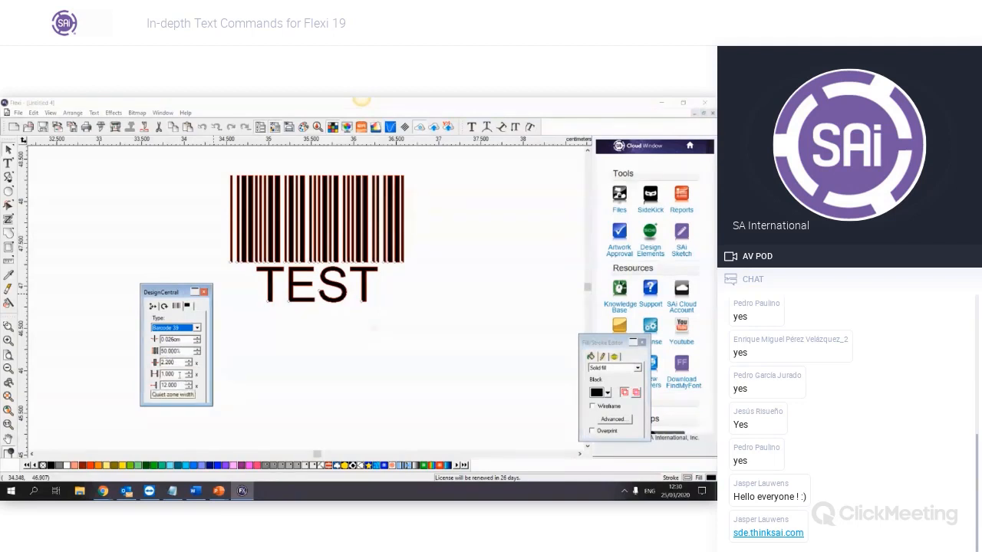
{"action": "left_click", "coordinate": [192, 306]}
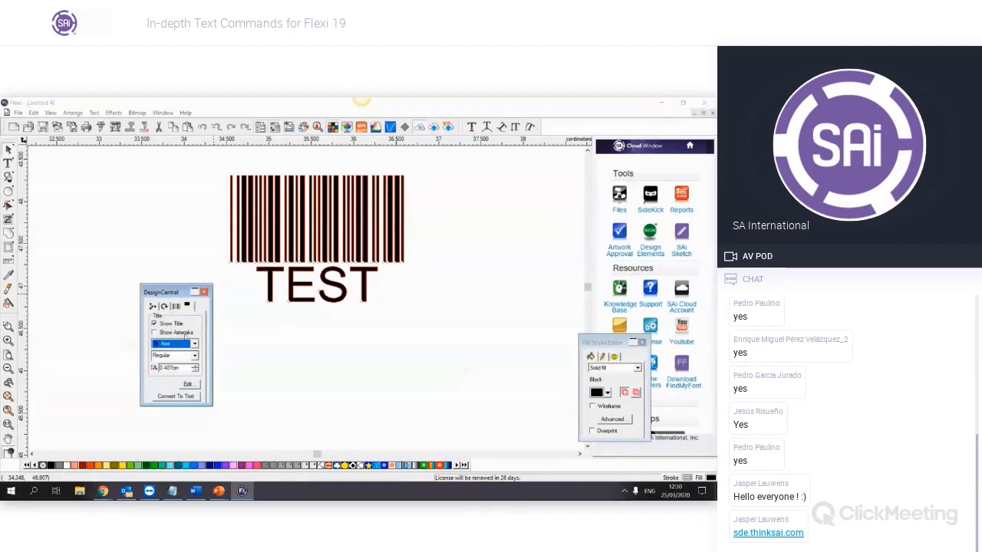
{"action": "left_click", "coordinate": [185, 386]}
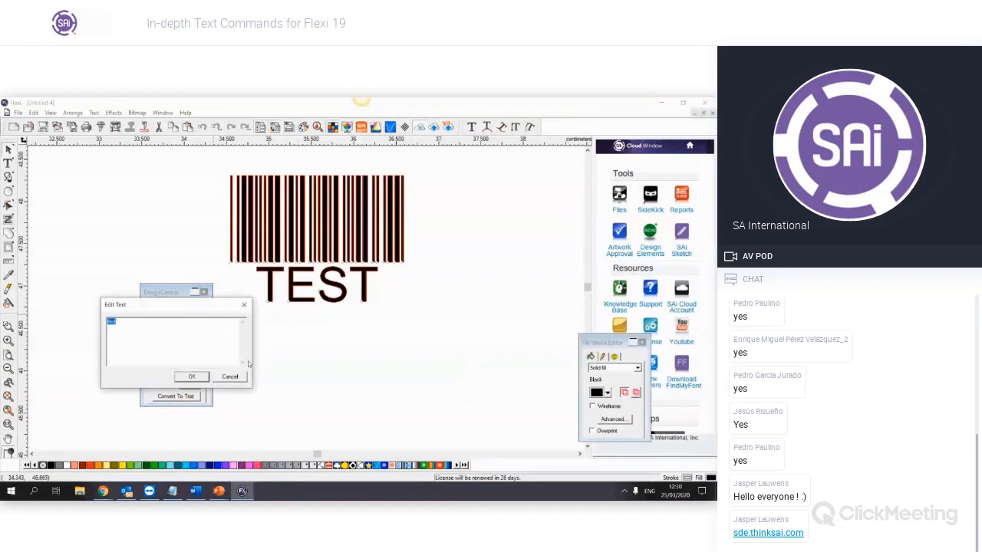
{"action": "left_click", "coordinate": [198, 382]}
{"action": "scroll", "coordinate": [296, 339], "scroll_direction": "down", "scroll_amount": 3}
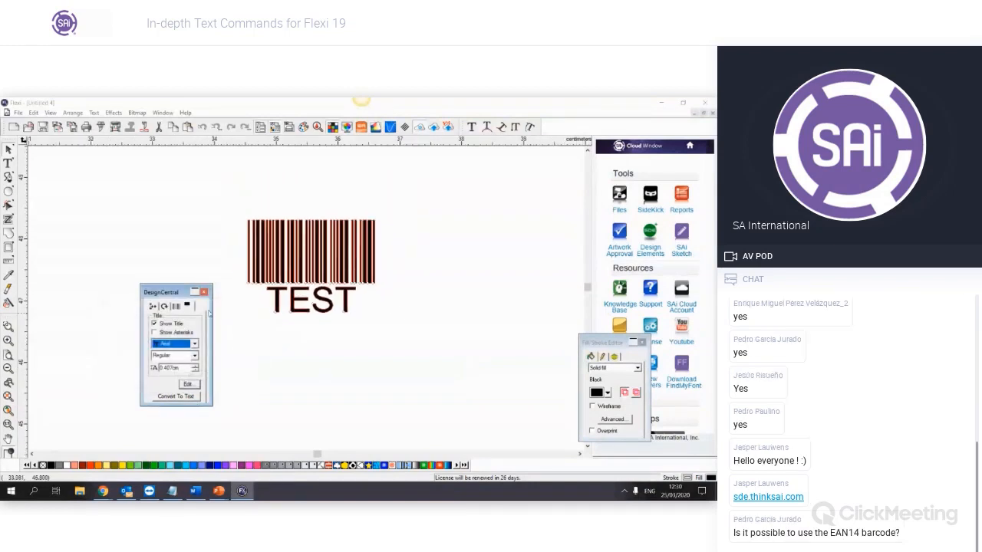
Delete the "TEST" barcode from the page
{"action": "left_click", "coordinate": [354, 270]}
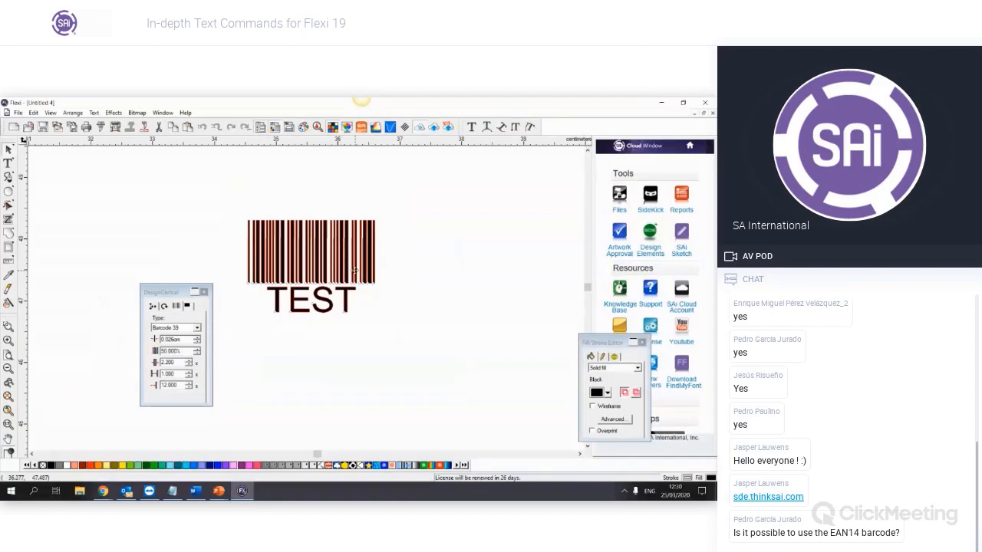
{"action": "key", "text": "Delete"}
{"action": "scroll", "coordinate": [355, 273], "scroll_direction": "down", "scroll_amount": 5}
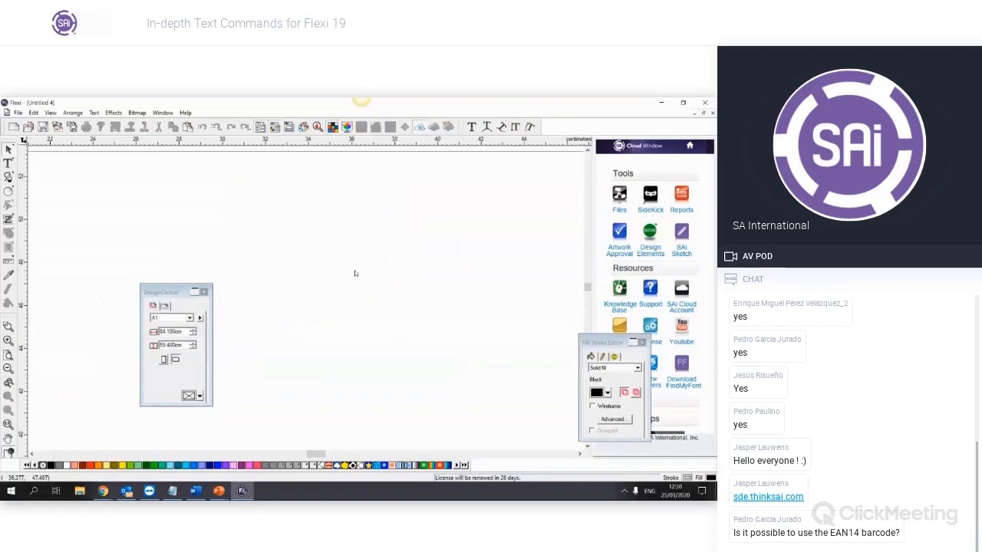
{"action": "scroll", "coordinate": [414, 293], "scroll_direction": "down", "scroll_amount": 1}
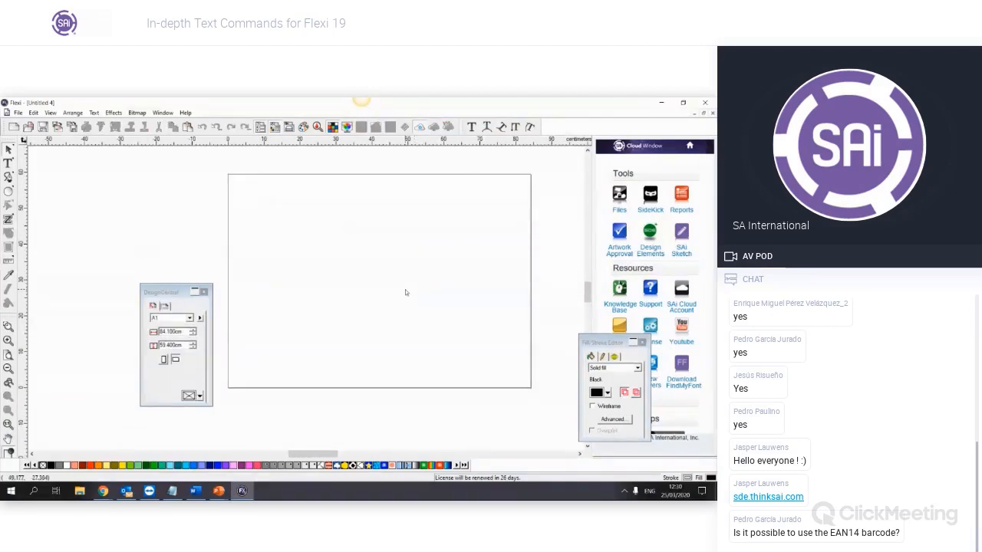
Add the text "0000000" near the top of the page and move it close to the page's left edge
{"action": "left_click", "coordinate": [8, 163]}
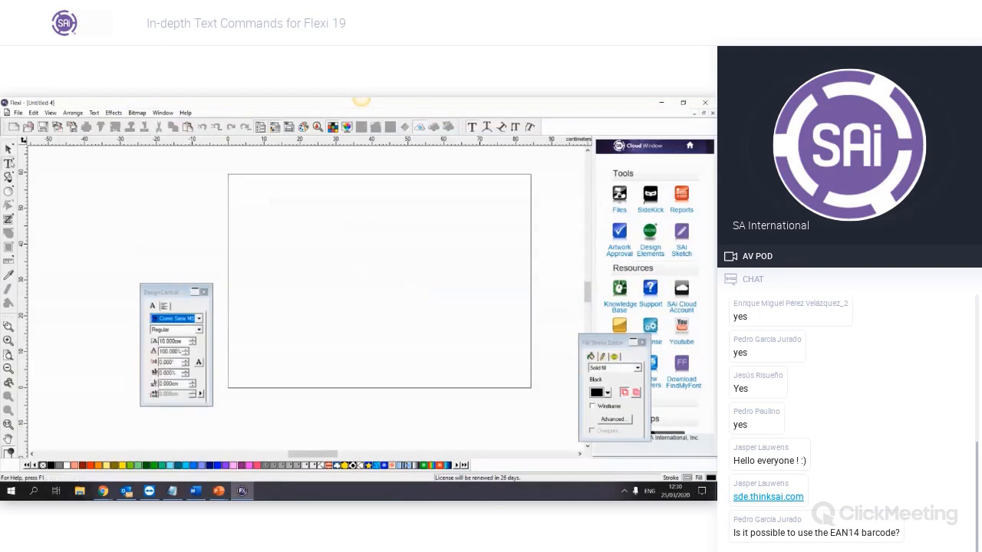
{"action": "left_click", "coordinate": [278, 225]}
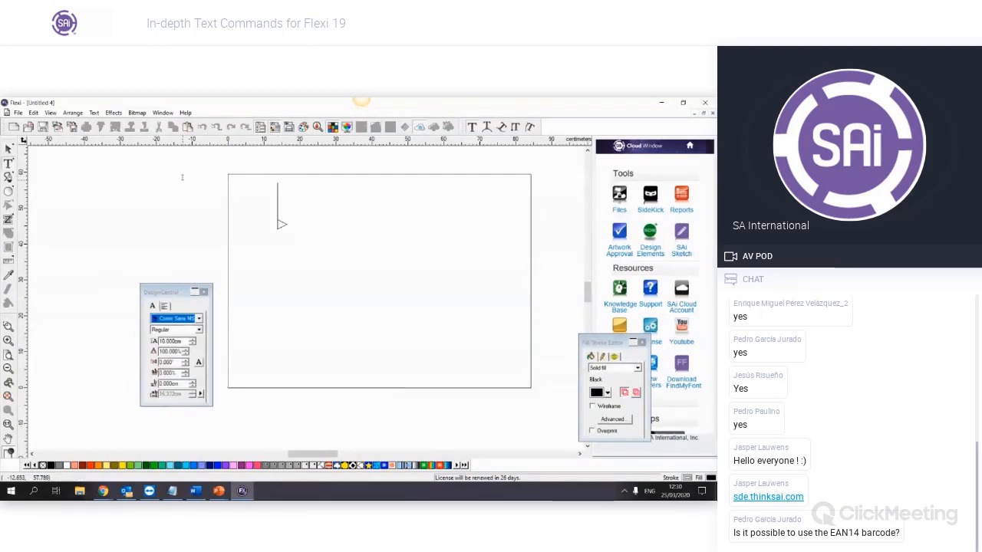
{"action": "type", "text": "0000000"}
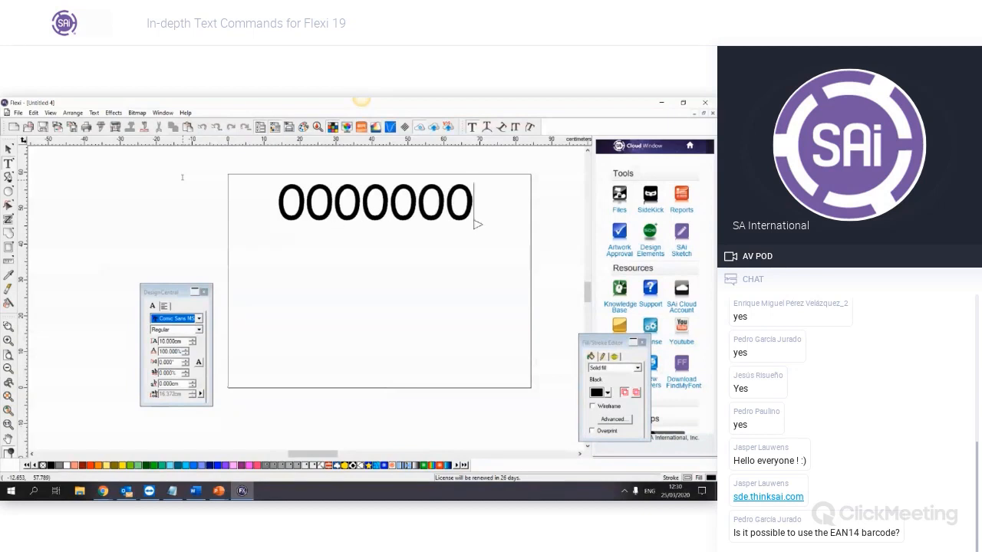
{"action": "left_click", "coordinate": [8, 148]}
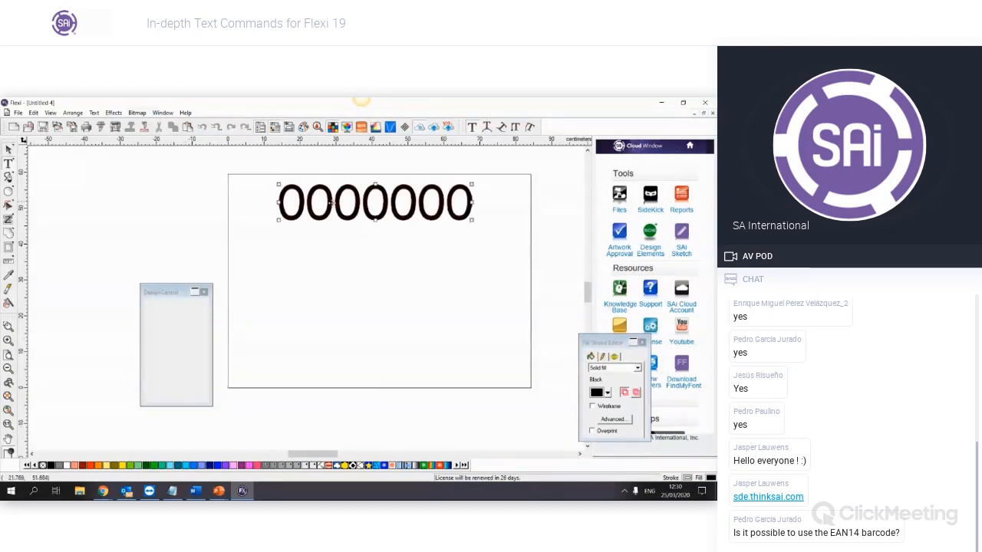
{"action": "left_click_drag", "start_coordinate": [330, 202], "coordinate": [310, 230]}
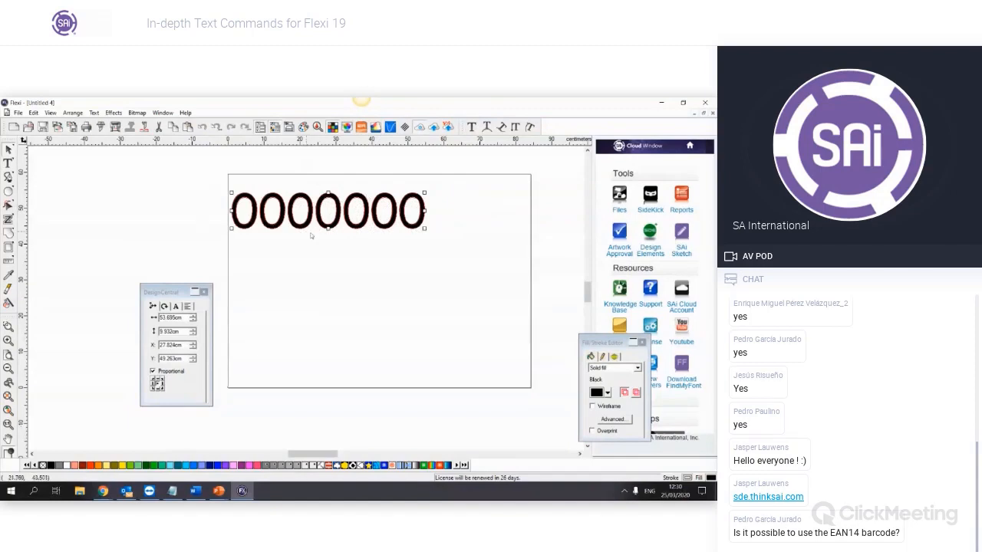
Convert the "0000000" text to Barcode 128 and inspect the barcode up close
{"action": "left_click", "coordinate": [114, 113]}
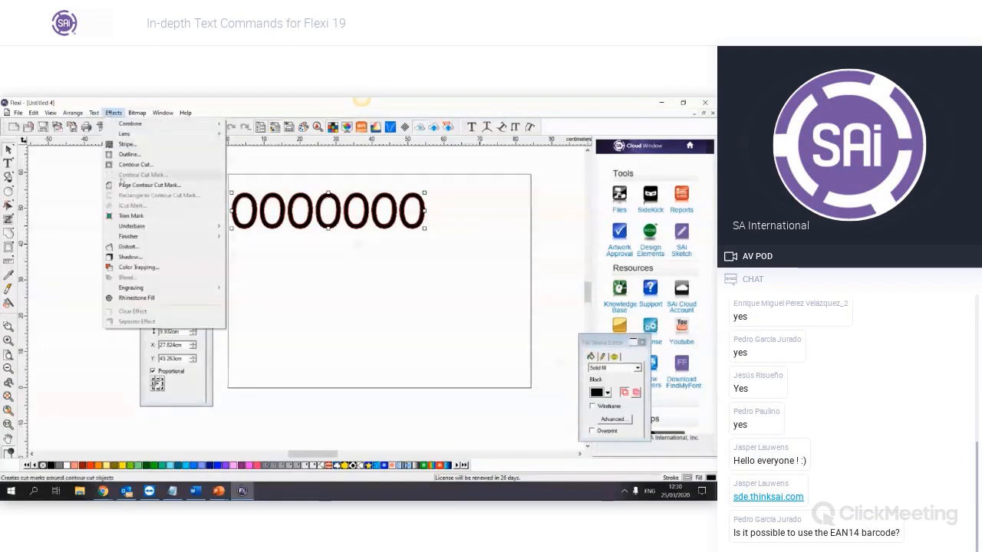
{"action": "mouse_move", "coordinate": [94, 113]}
{"action": "mouse_move", "coordinate": [154, 284]}
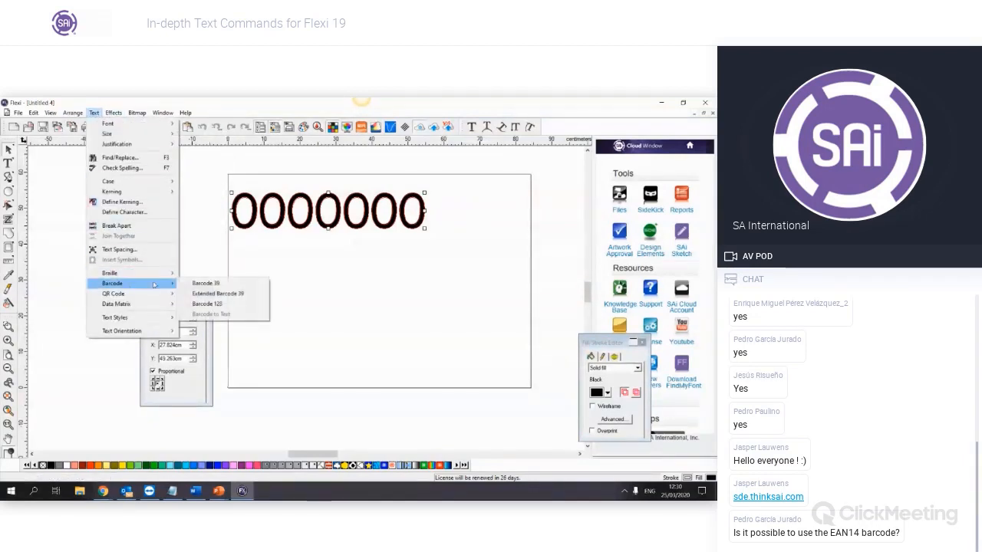
{"action": "left_click", "coordinate": [213, 303]}
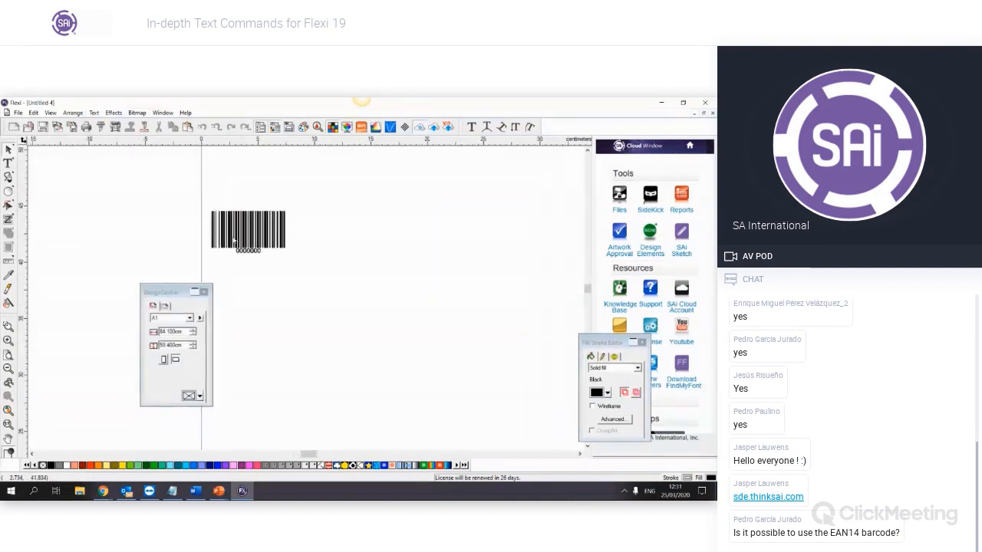
{"action": "scroll", "coordinate": [234, 241], "scroll_direction": "up", "scroll_amount": 4}
{"action": "scroll", "coordinate": [272, 280], "scroll_direction": "down", "scroll_amount": 2}
{"action": "scroll", "coordinate": [268, 254], "scroll_direction": "up", "scroll_amount": 2}
{"action": "scroll", "coordinate": [269, 255], "scroll_direction": "down", "scroll_amount": 8}
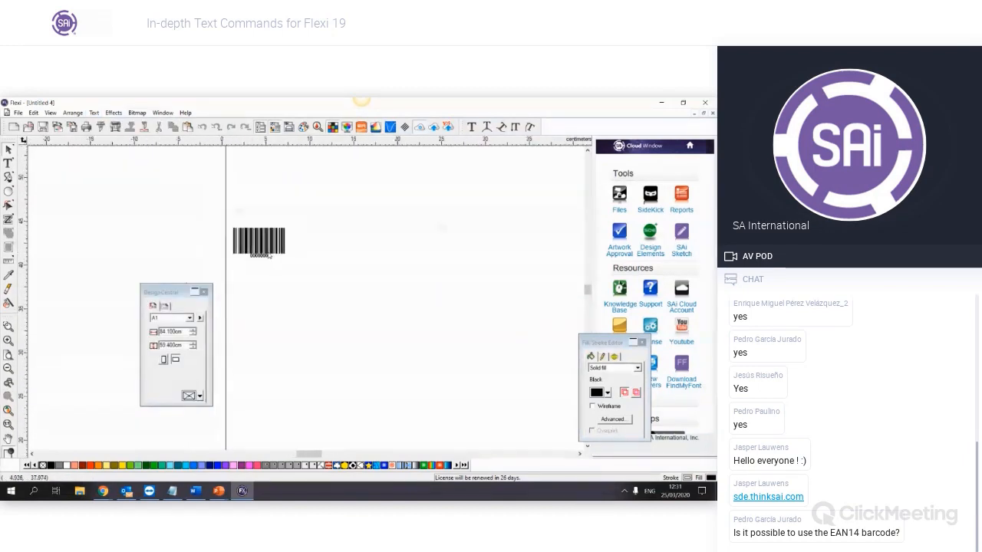
Auto serialize the "0000000" barcode into 100 copies in 15 columns, using numeric values that start at 1 with increment 1
{"action": "left_click", "coordinate": [265, 244]}
{"action": "left_click", "coordinate": [73, 113]}
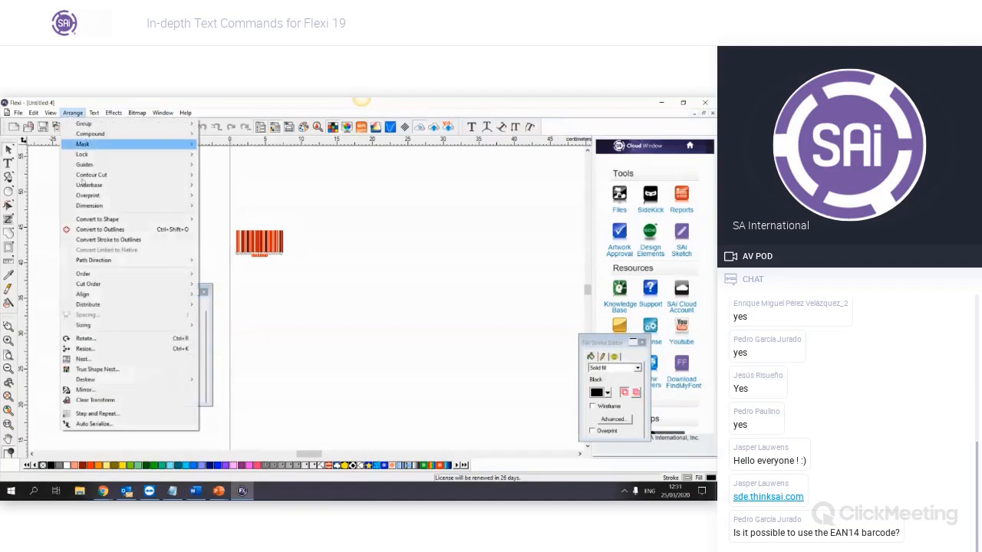
{"action": "left_click", "coordinate": [94, 423]}
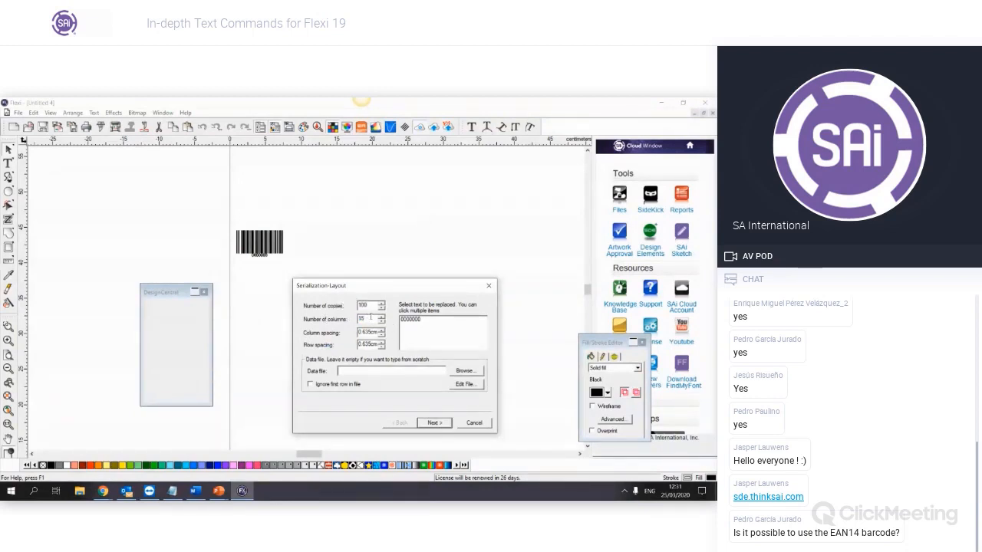
{"action": "left_click", "coordinate": [404, 321]}
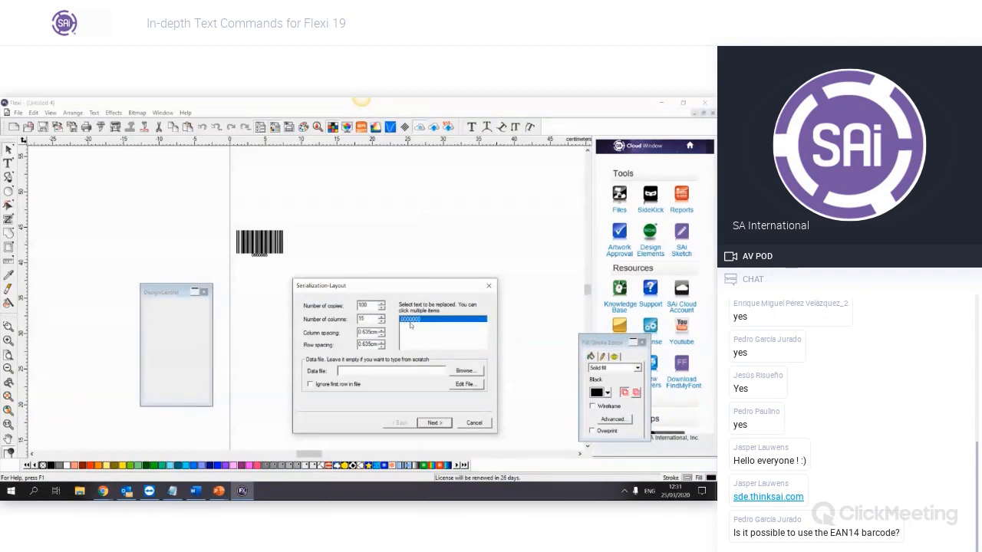
{"action": "left_click", "coordinate": [434, 423]}
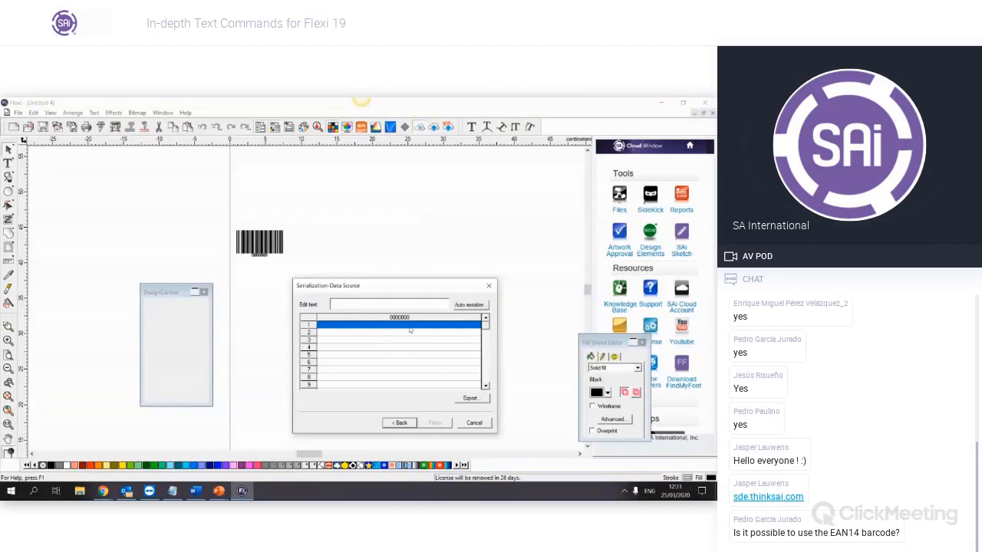
{"action": "left_click", "coordinate": [468, 304]}
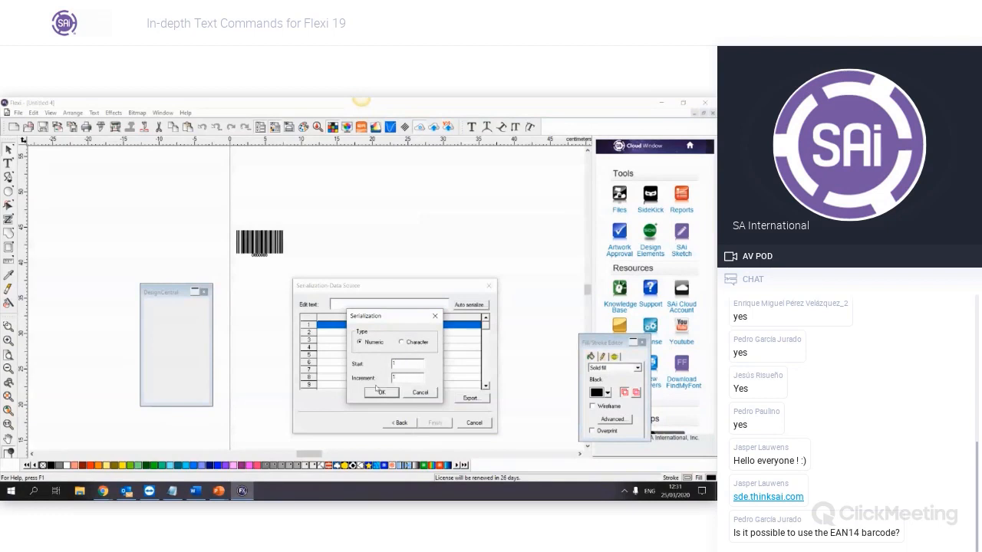
{"action": "left_click", "coordinate": [382, 392]}
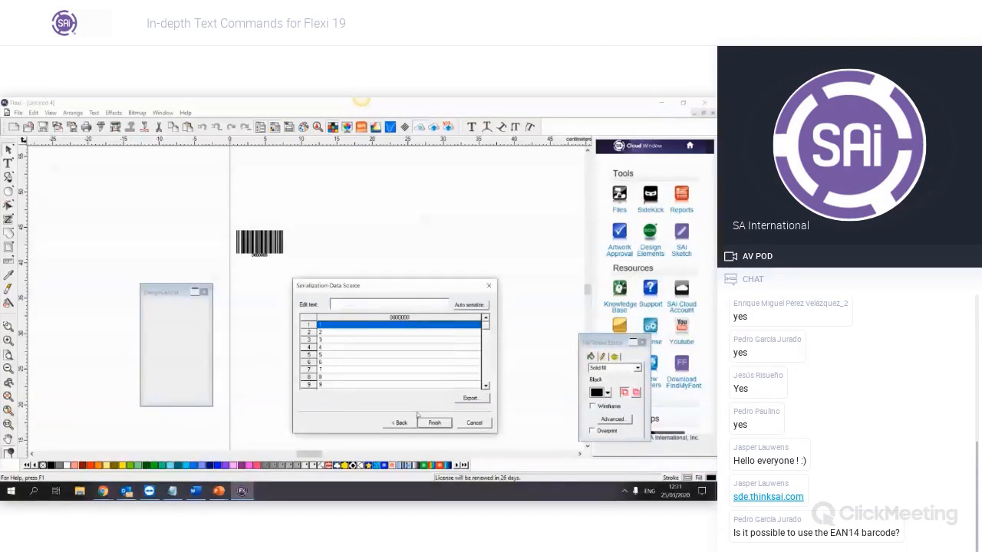
{"action": "left_click", "coordinate": [435, 421]}
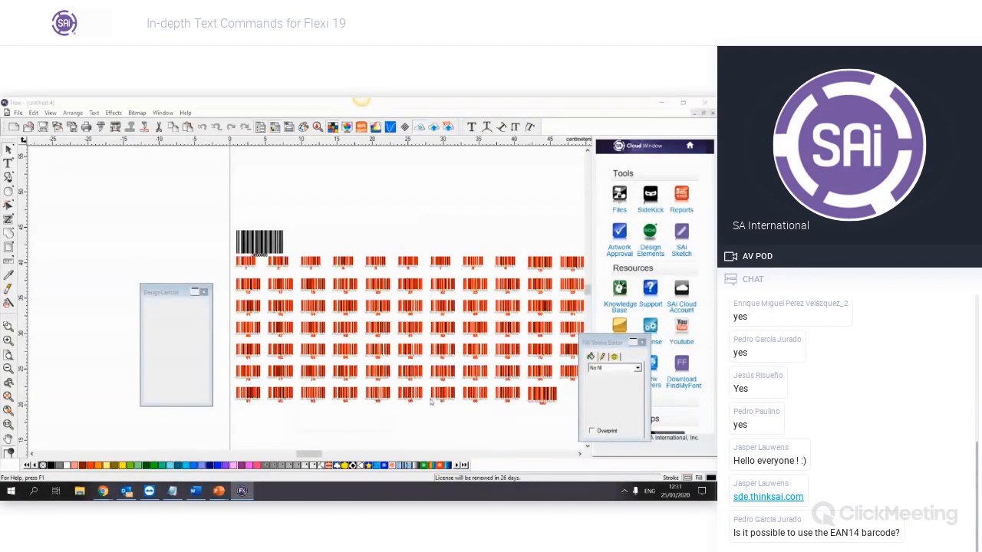
Inspect the serialized barcodes and ungroup them into individually selectable barcodes
{"action": "scroll", "coordinate": [431, 402], "scroll_direction": "down", "scroll_amount": 1}
{"action": "left_click", "coordinate": [396, 455]}
{"action": "left_click_drag", "start_coordinate": [342, 455], "coordinate": [318, 457]}
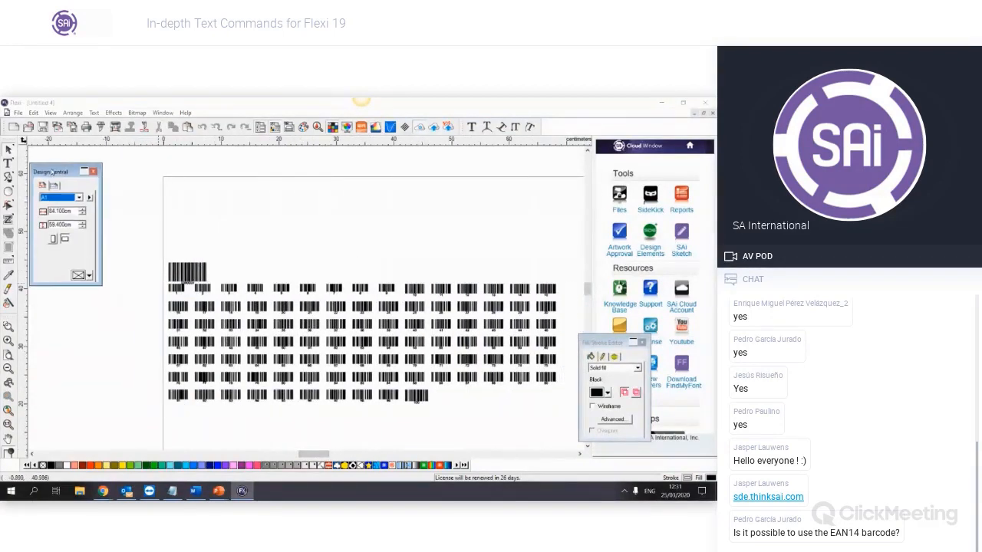
{"action": "left_click", "coordinate": [441, 425]}
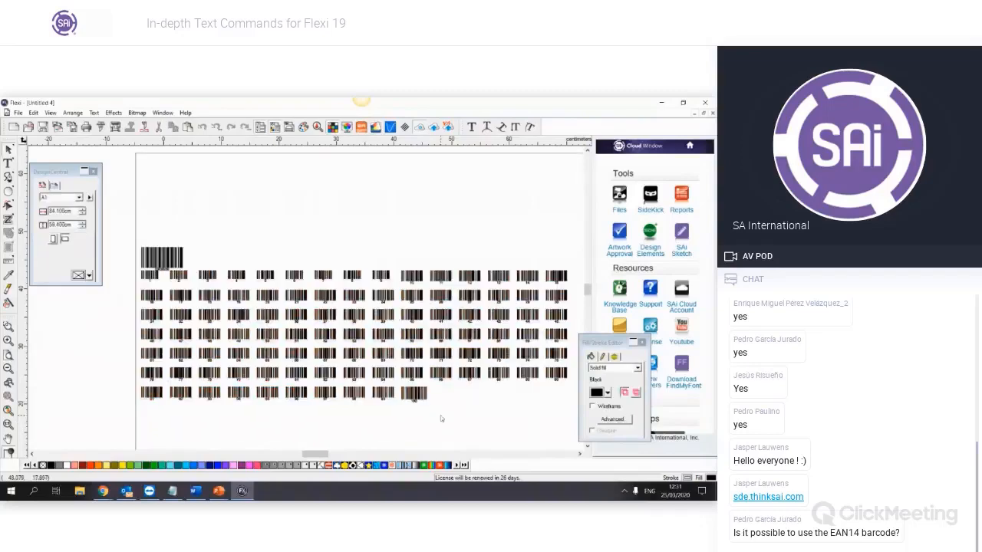
{"action": "scroll", "coordinate": [431, 403], "scroll_direction": "up", "scroll_amount": 5}
{"action": "left_click", "coordinate": [408, 388]}
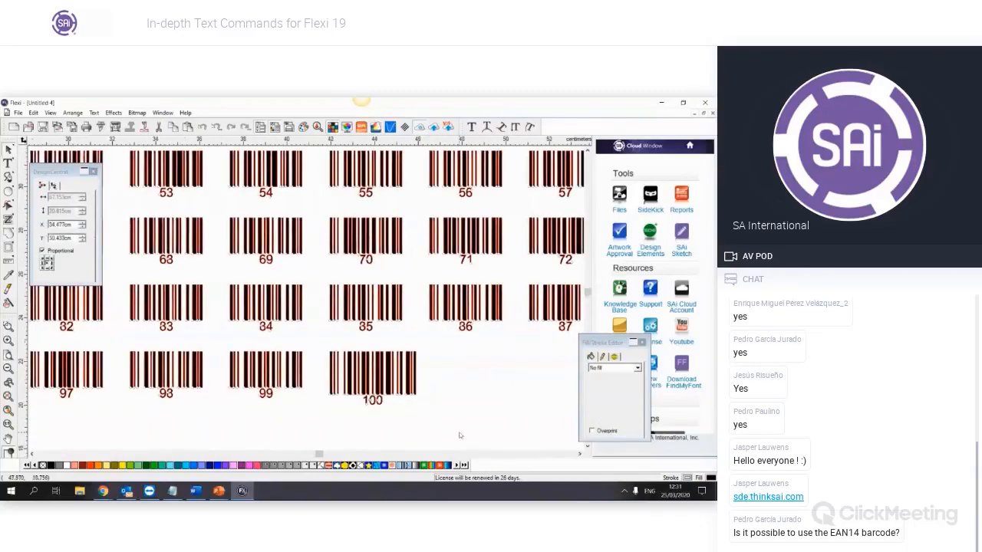
{"action": "left_click", "coordinate": [458, 432]}
{"action": "left_click", "coordinate": [386, 367]}
{"action": "right_click", "coordinate": [404, 380]}
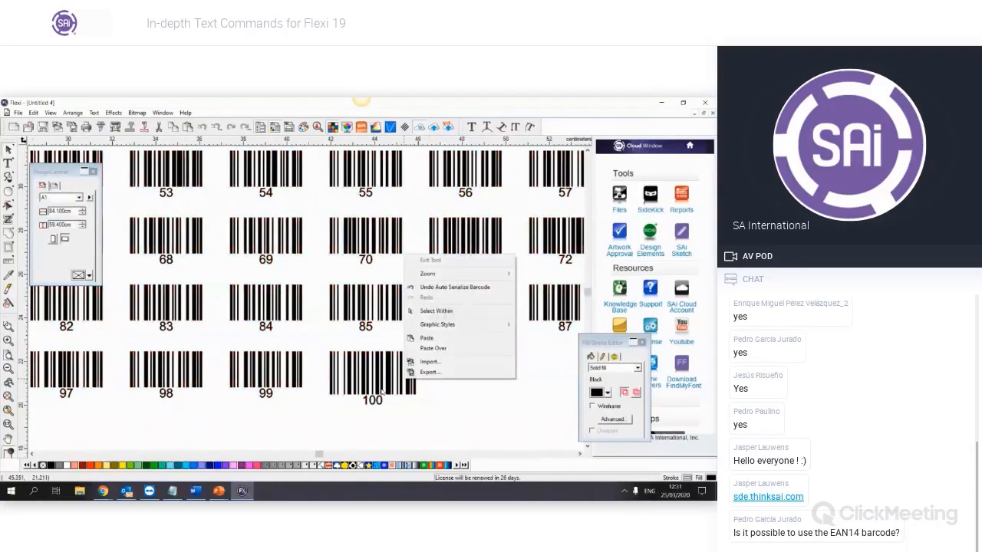
{"action": "left_click", "coordinate": [382, 391]}
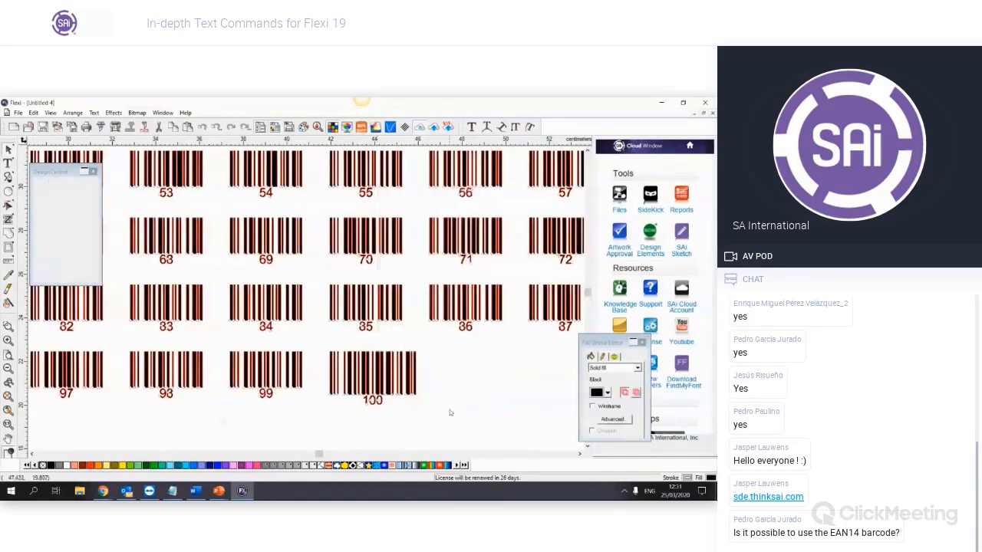
Convert the barcode numbered 100 back to text, view it against the whole set, and undo the conversion
{"action": "left_click", "coordinate": [387, 382]}
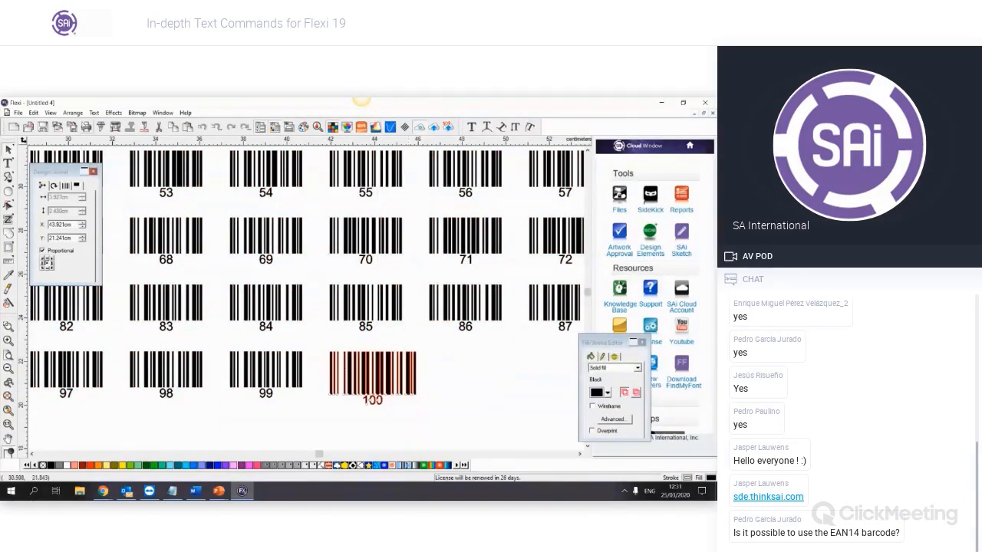
{"action": "left_click", "coordinate": [112, 113]}
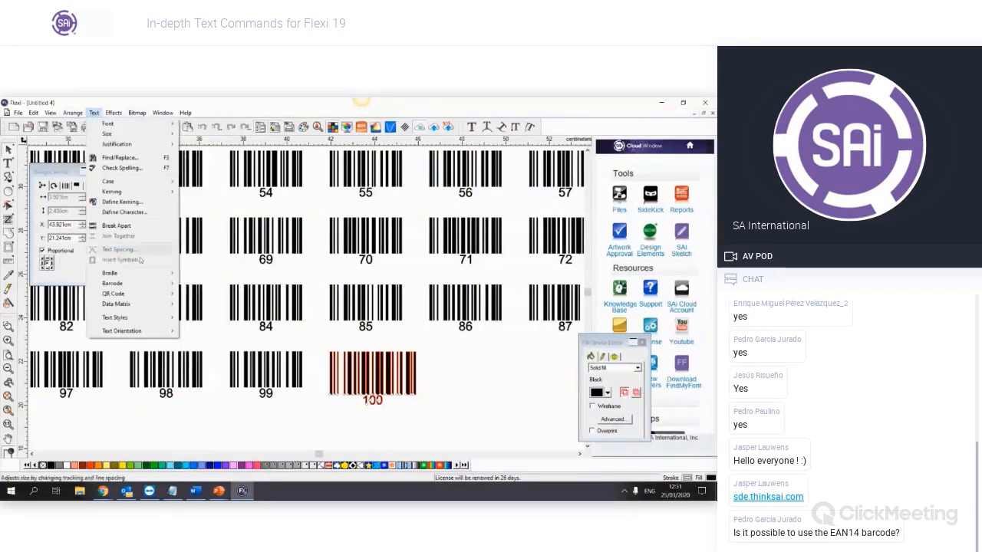
{"action": "mouse_move", "coordinate": [134, 285]}
{"action": "left_click", "coordinate": [215, 313]}
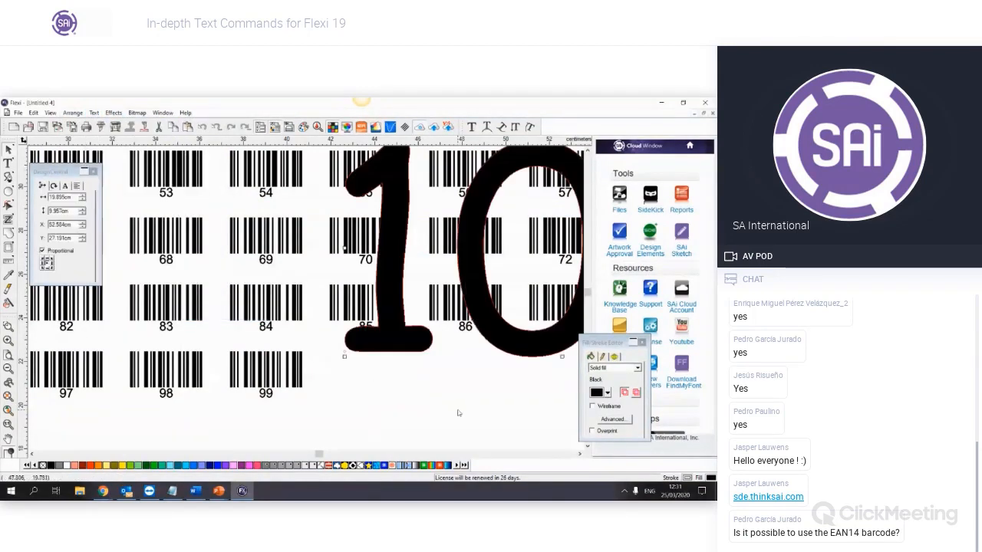
{"action": "scroll", "coordinate": [470, 398], "scroll_direction": "down", "scroll_amount": 2}
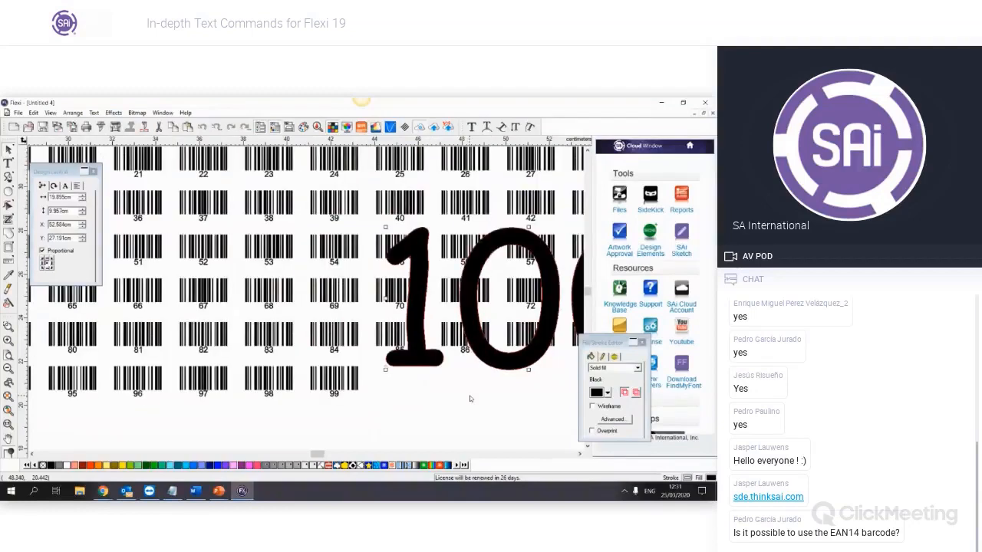
{"action": "scroll", "coordinate": [470, 398], "scroll_direction": "down", "scroll_amount": 2}
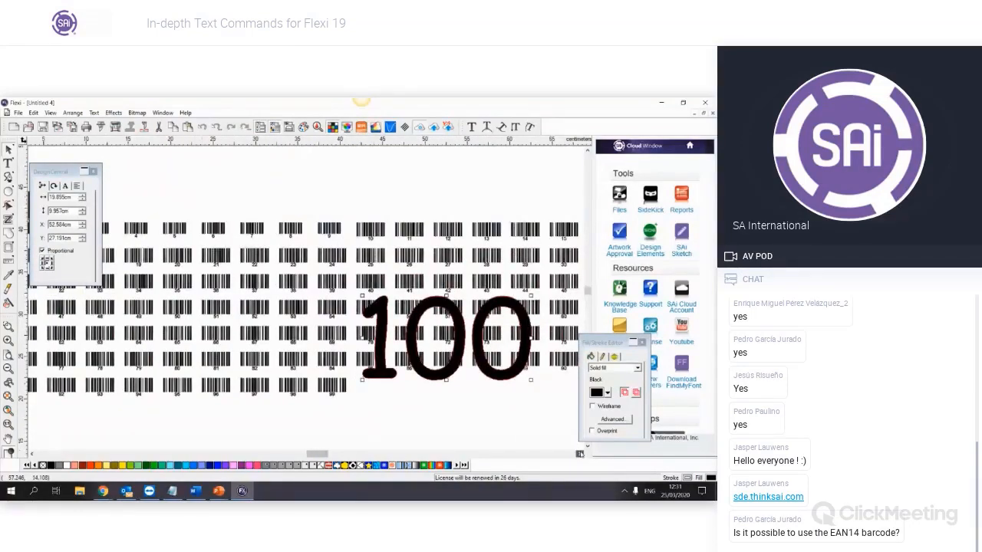
{"action": "scroll", "coordinate": [440, 426], "scroll_direction": "down", "scroll_amount": 2}
{"action": "left_click", "coordinate": [439, 427]}
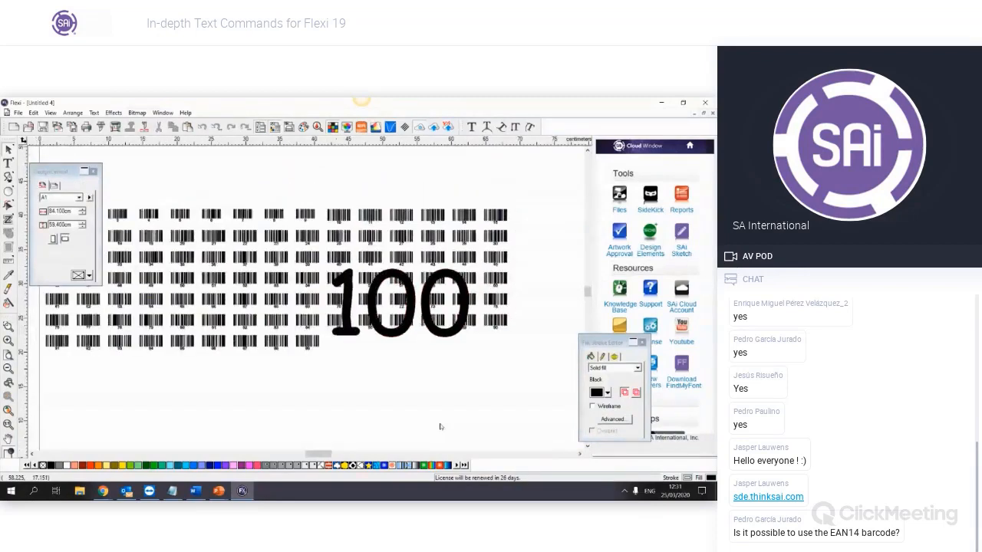
{"action": "scroll", "coordinate": [441, 427], "scroll_direction": "down", "scroll_amount": 1}
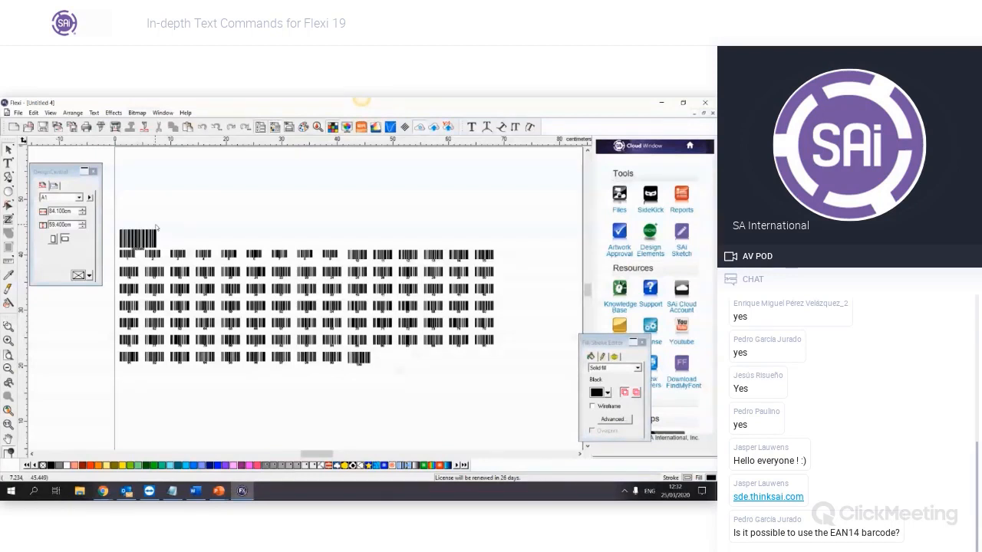
Delete all barcodes from the page and bring the whole empty page into view
{"action": "key", "text": "ctrl+a"}
{"action": "key", "text": "Delete"}
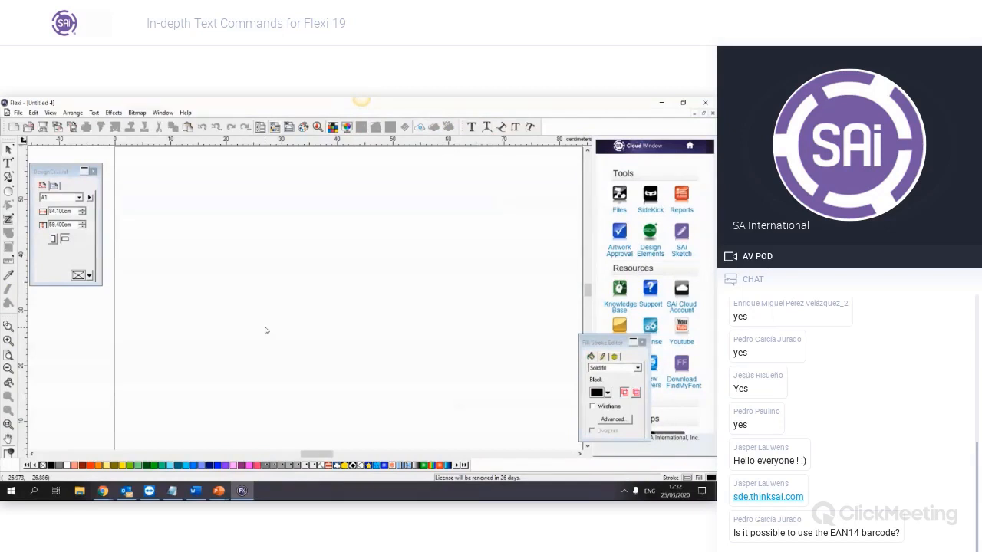
{"action": "scroll", "coordinate": [266, 330], "scroll_direction": "down", "scroll_amount": 2}
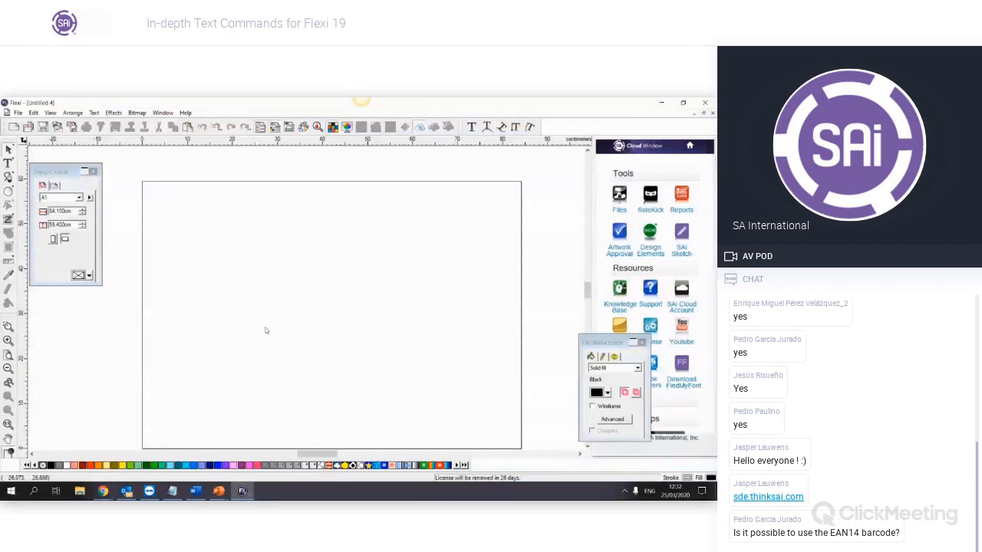
Switch to the Sign Design Elements site in Chrome, search its photos for "Pattern" and browse the results
{"action": "left_click", "coordinate": [705, 103]}
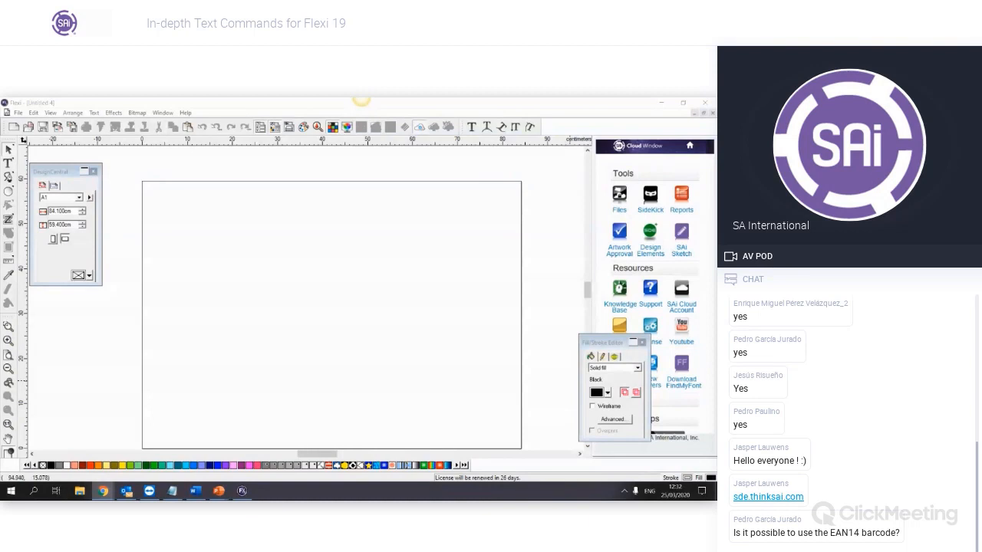
{"action": "mouse_move", "coordinate": [109, 494]}
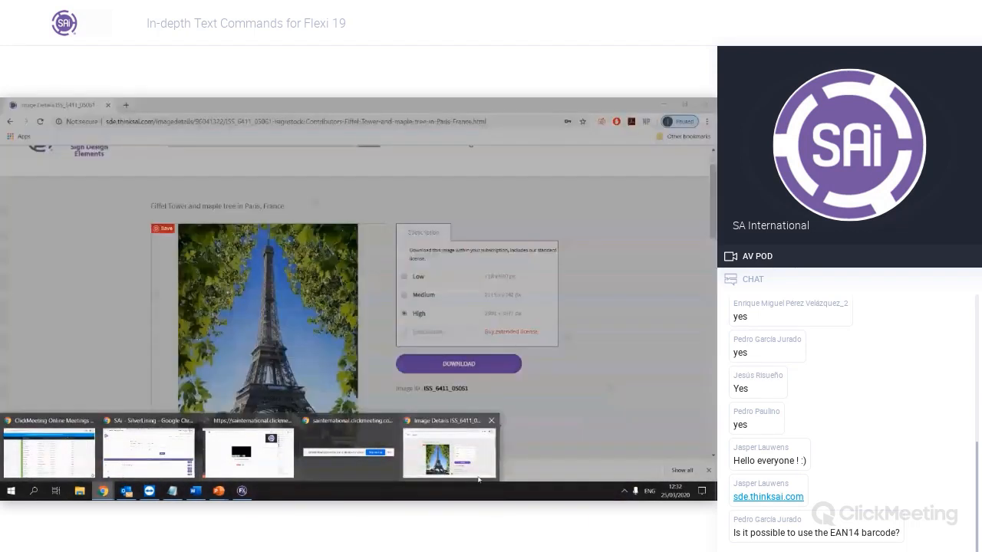
{"action": "left_click", "coordinate": [479, 479]}
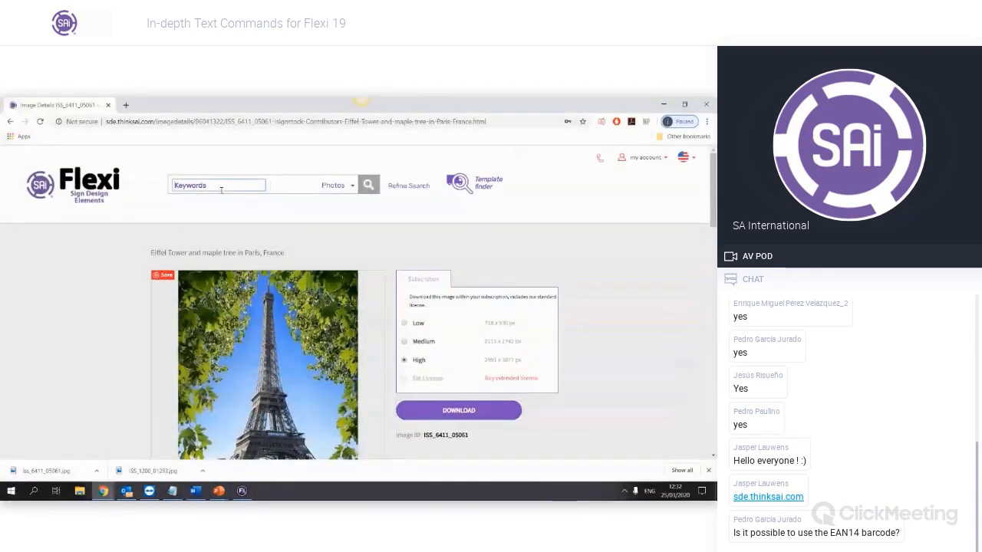
{"action": "type", "text": "Fattern"}
{"action": "key", "text": "Return"}
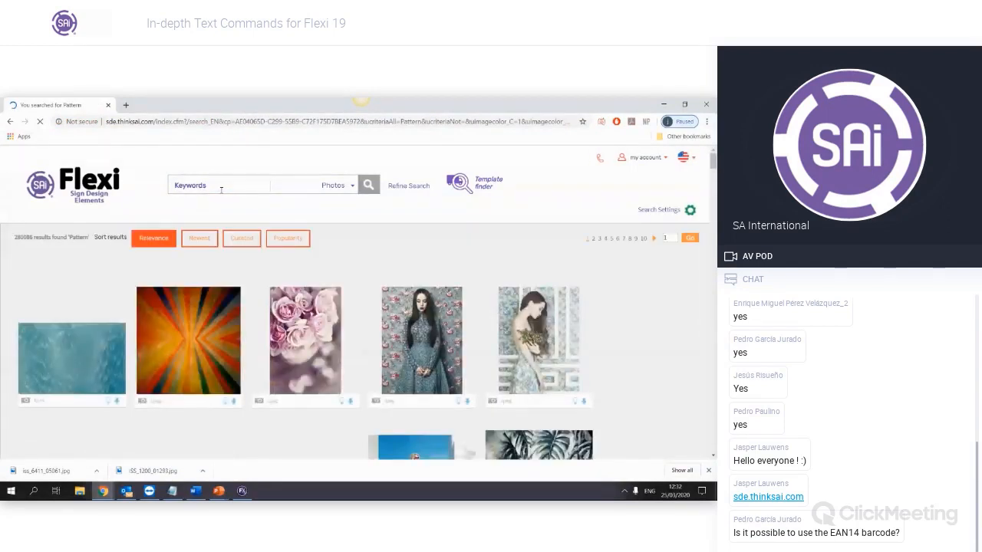
{"action": "scroll", "coordinate": [296, 206], "scroll_direction": "down", "scroll_amount": 5}
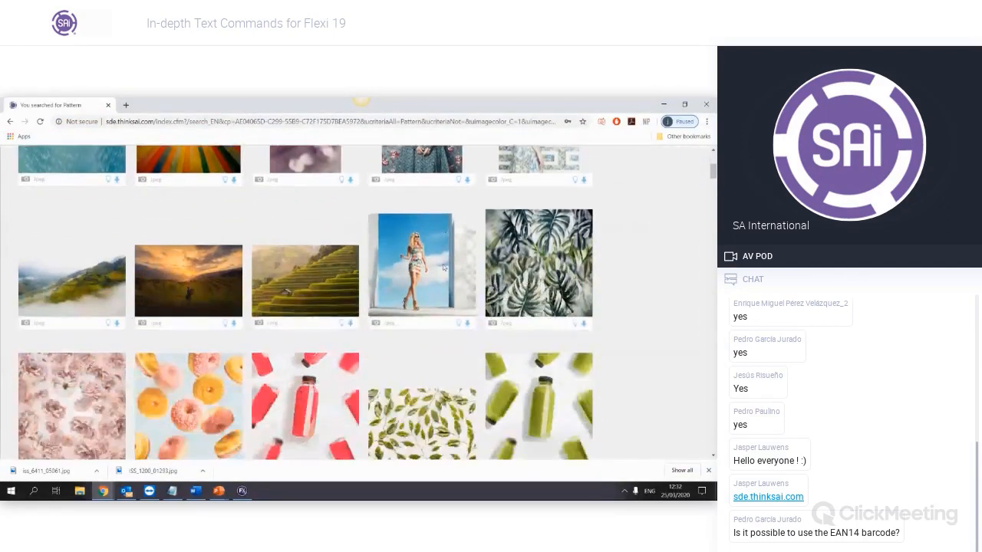
Browse the pattern results and download the "Holiday bokeh light vintage background" photo in High size
{"action": "scroll", "coordinate": [319, 285], "scroll_direction": "down", "scroll_amount": 1}
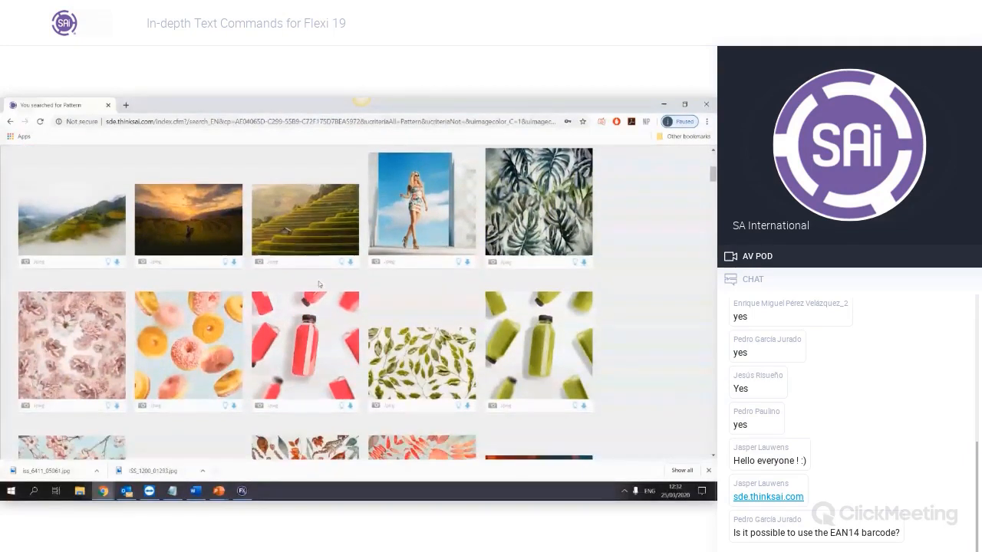
{"action": "scroll", "coordinate": [319, 284], "scroll_direction": "down", "scroll_amount": 3}
{"action": "scroll", "coordinate": [536, 315], "scroll_direction": "down", "scroll_amount": 3}
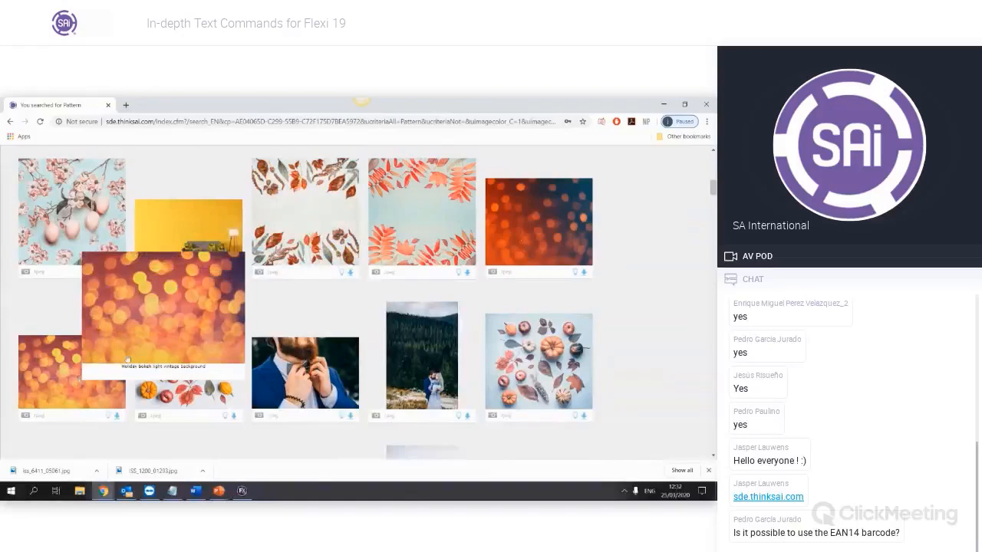
{"action": "scroll", "coordinate": [300, 327], "scroll_direction": "down", "scroll_amount": 7}
{"action": "scroll", "coordinate": [270, 316], "scroll_direction": "up", "scroll_amount": 5}
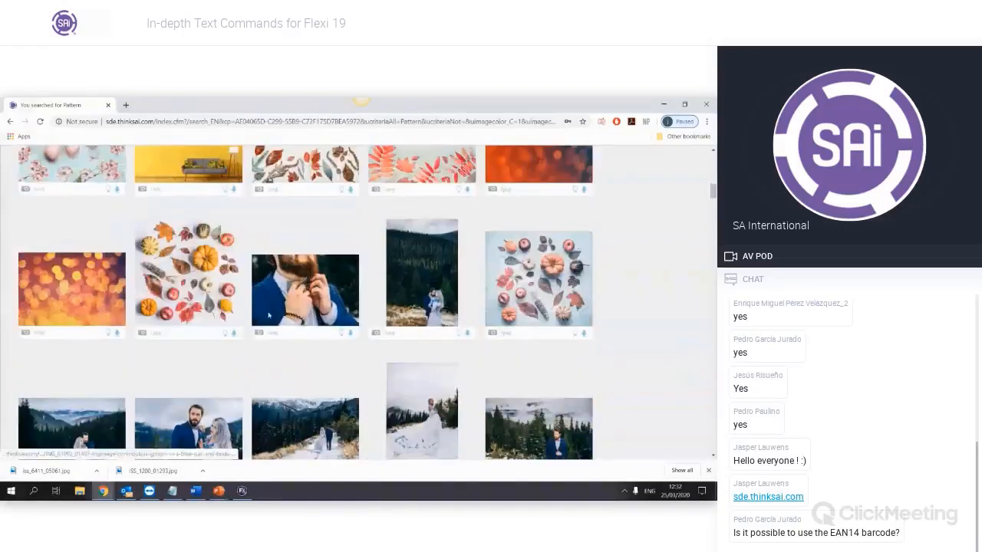
{"action": "scroll", "coordinate": [269, 315], "scroll_direction": "up", "scroll_amount": 2}
{"action": "left_click", "coordinate": [75, 379]}
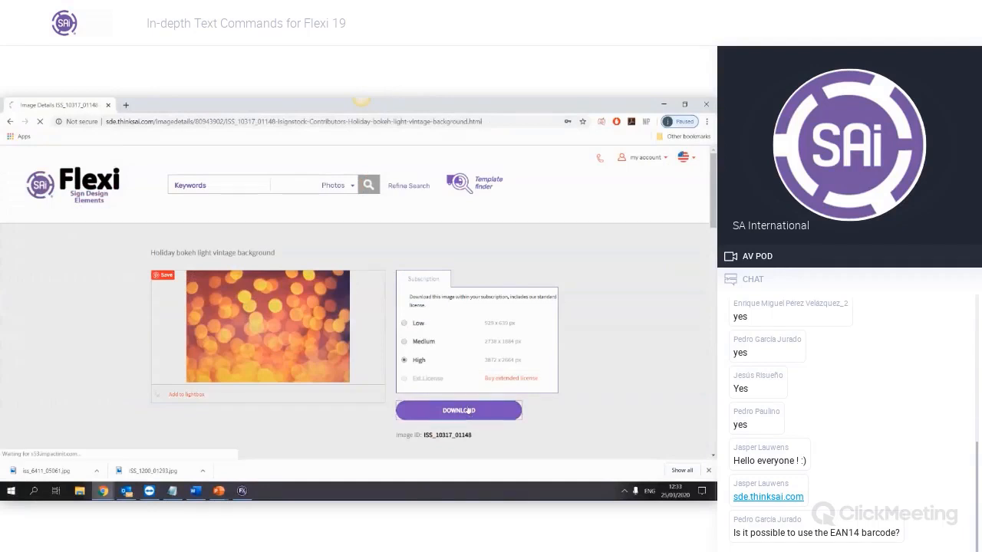
{"action": "left_click", "coordinate": [469, 412]}
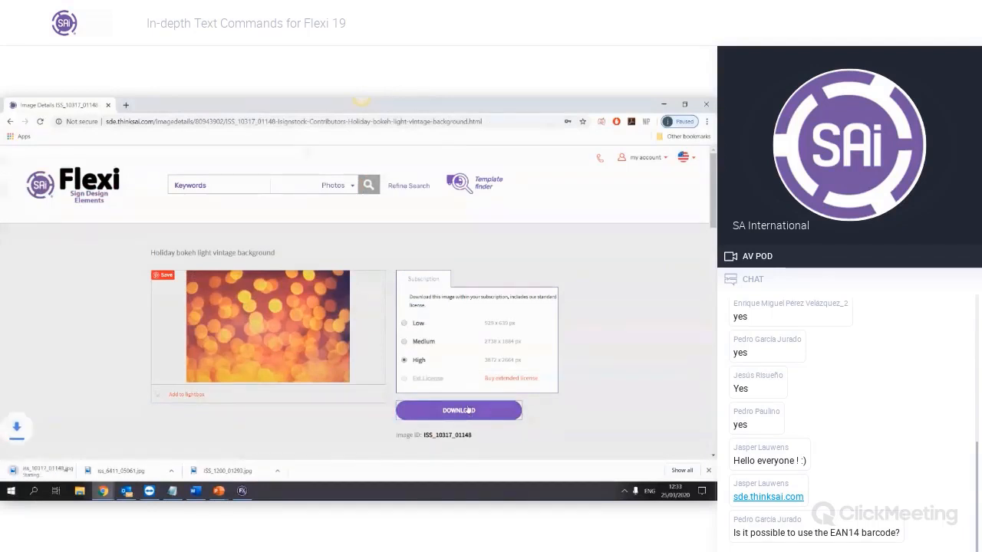
Switch to Flexi, import iss_10317_01148.jpg from Downloads and place it on the page
{"action": "left_click", "coordinate": [242, 492]}
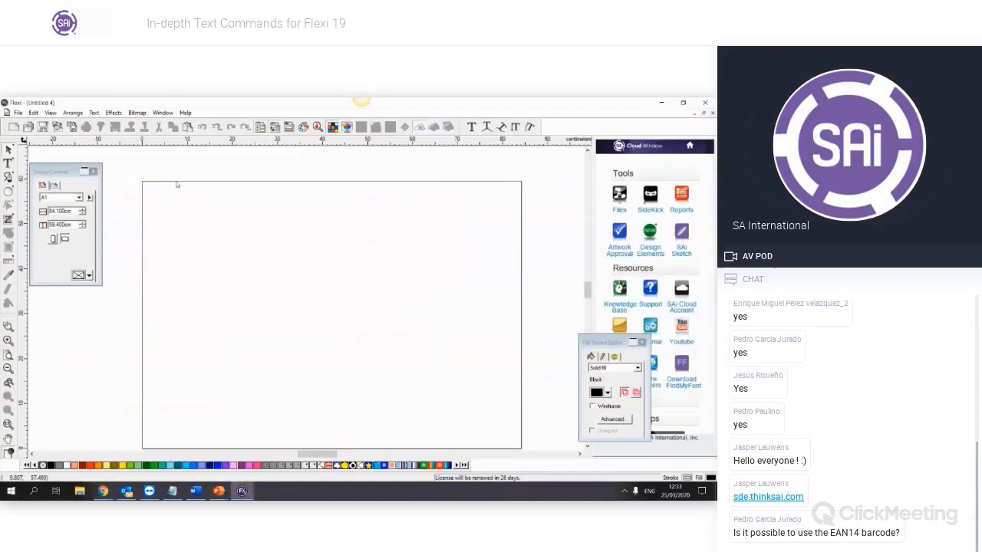
{"action": "left_click", "coordinate": [59, 128]}
{"action": "double_click", "coordinate": [391, 294]}
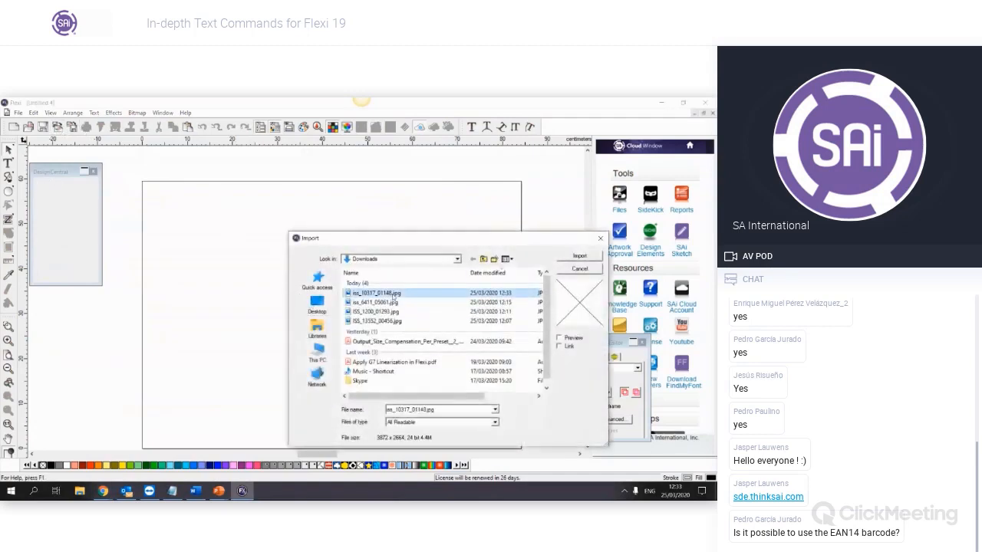
{"action": "left_click", "coordinate": [182, 222]}
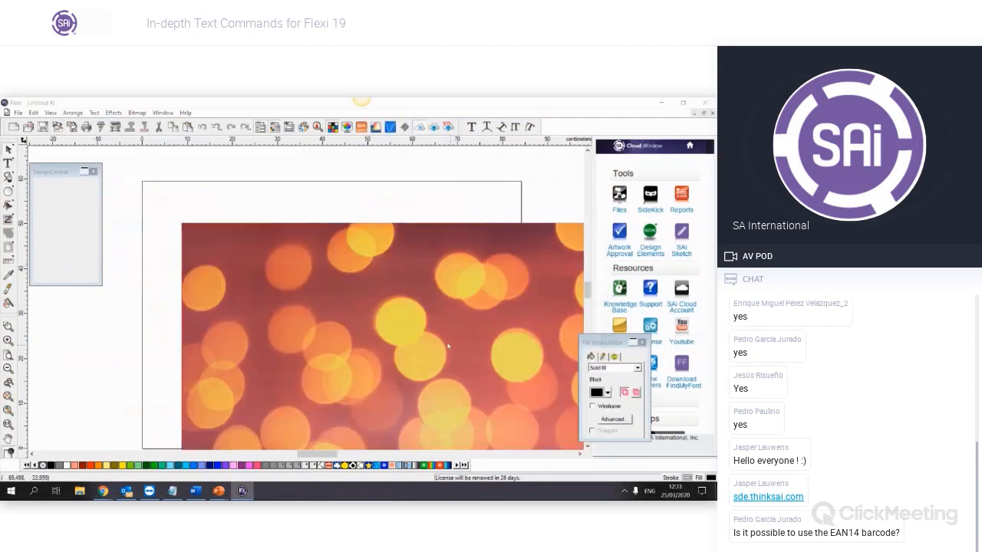
Move the imported bokeh image up and to the left so that it covers the whole page
{"action": "left_click_drag", "start_coordinate": [450, 355], "coordinate": [376, 248]}
{"action": "scroll", "coordinate": [376, 249], "scroll_direction": "down", "scroll_amount": 7}
{"action": "scroll", "coordinate": [376, 249], "scroll_direction": "up", "scroll_amount": 2}
{"action": "left_click", "coordinate": [459, 404]}
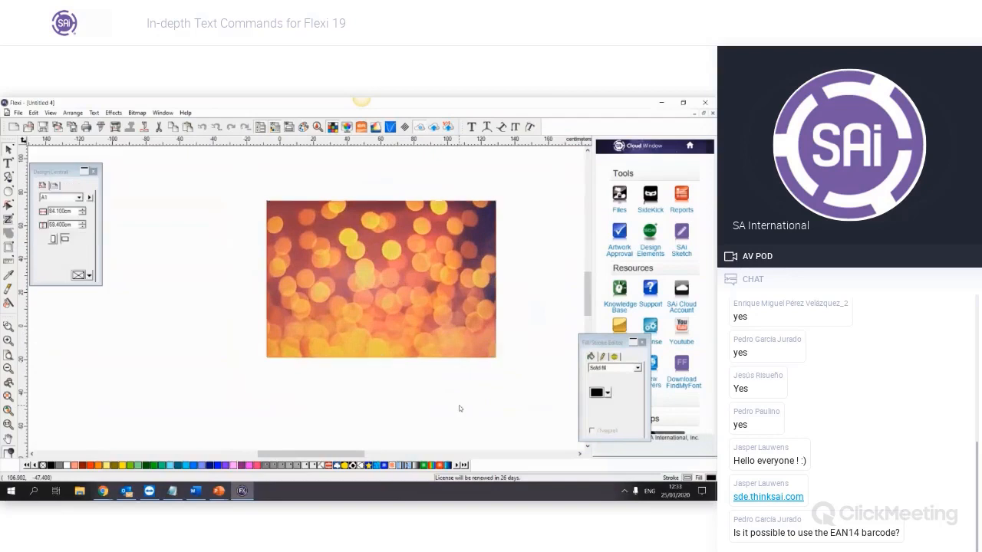
{"action": "scroll", "coordinate": [461, 400], "scroll_direction": "up", "scroll_amount": 1}
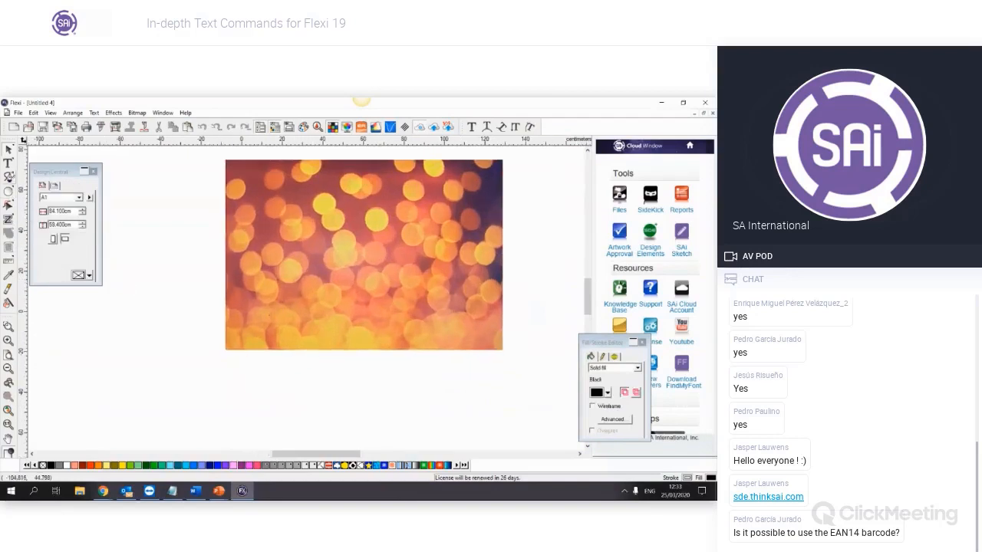
Add the text "See the ligth" in Cooper Black over the upper half of the bokeh image
{"action": "left_click", "coordinate": [8, 163]}
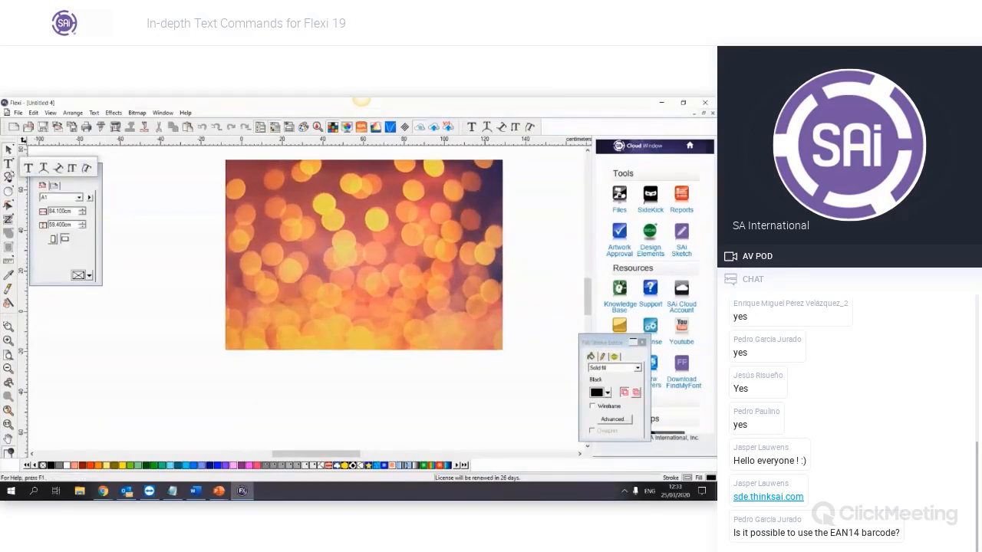
{"action": "left_click", "coordinate": [215, 281]}
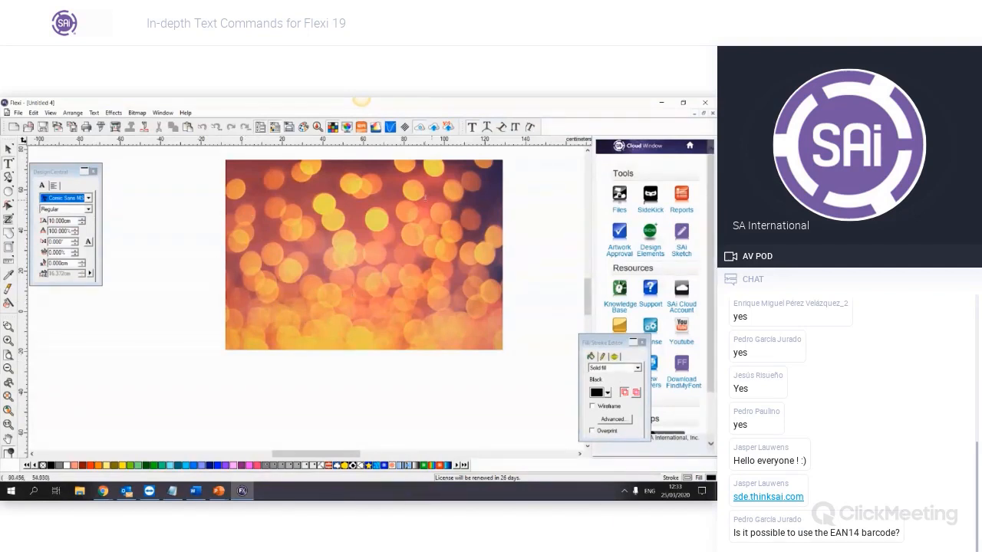
{"action": "left_click", "coordinate": [88, 198]}
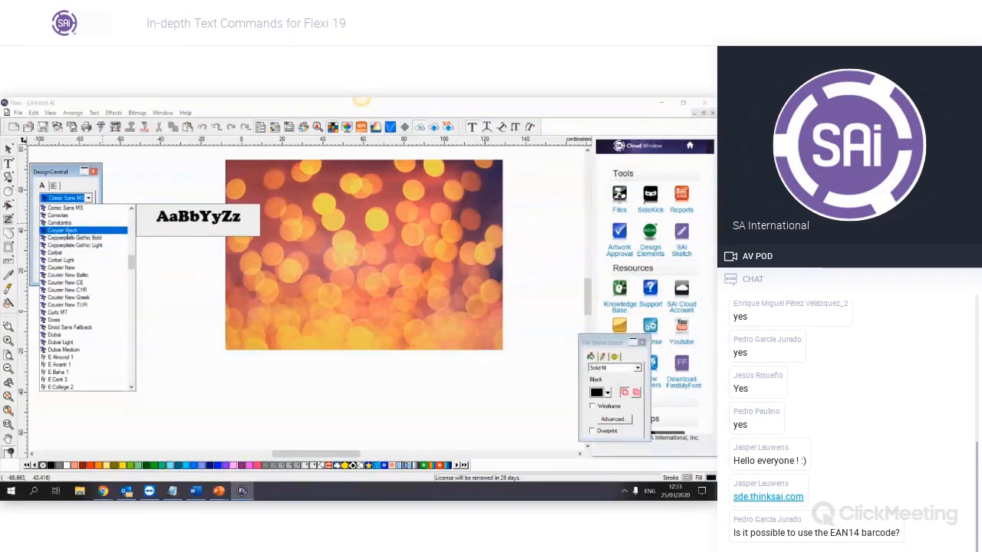
{"action": "left_click", "coordinate": [67, 232]}
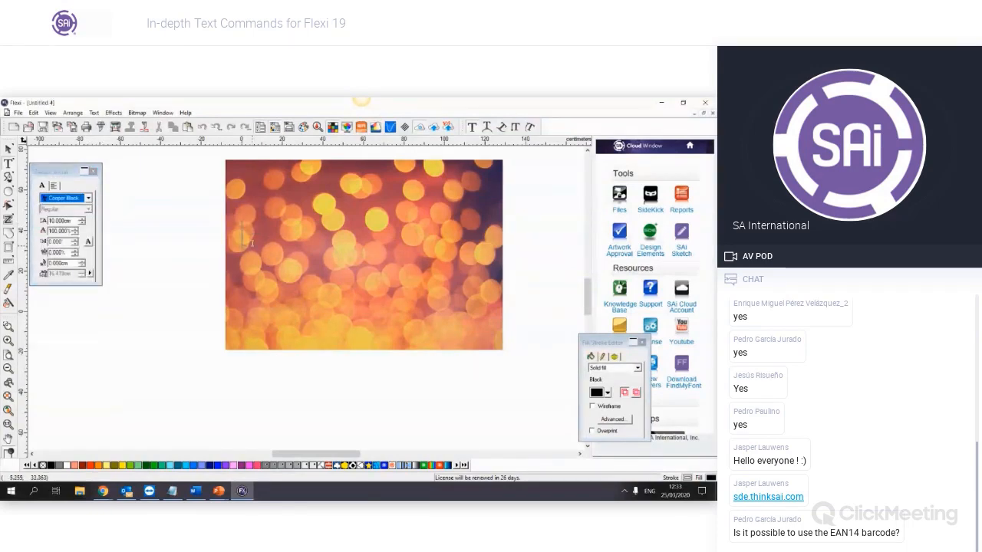
{"action": "type", "text": "See the lig"}
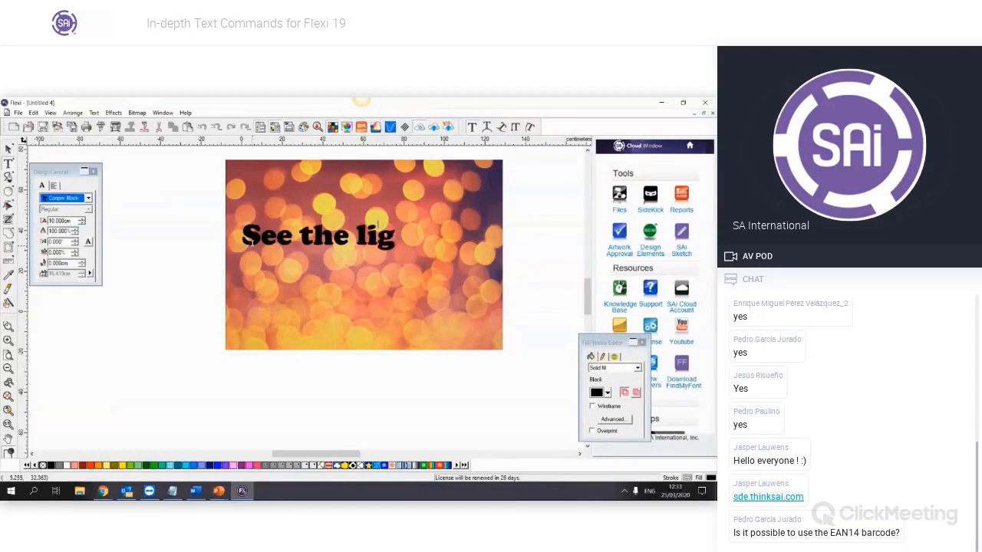
{"action": "type", "text": "ht"}
{"action": "key", "text": "BackSpace"}
{"action": "key", "text": "BackSpace"}
{"action": "type", "text": "th"}
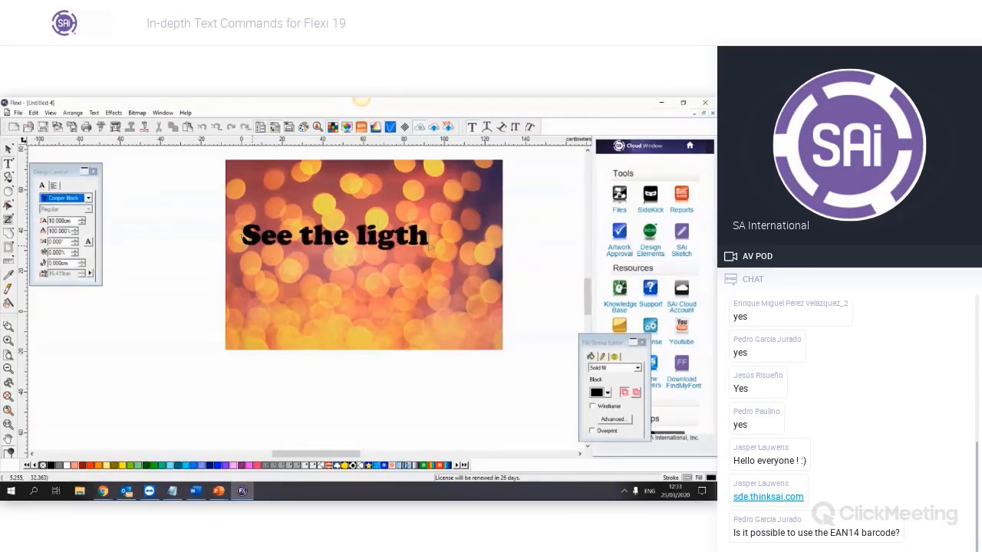
Move the text to the image's left edge and enlarge it proportionally to about 106 cm wide
{"action": "left_click", "coordinate": [8, 148]}
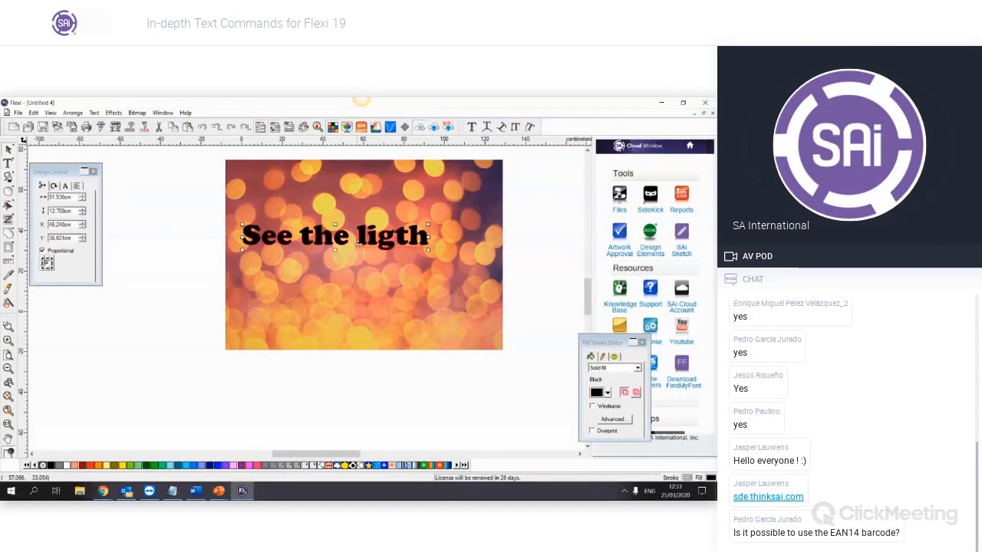
{"action": "left_click_drag", "start_coordinate": [339, 235], "coordinate": [323, 223]}
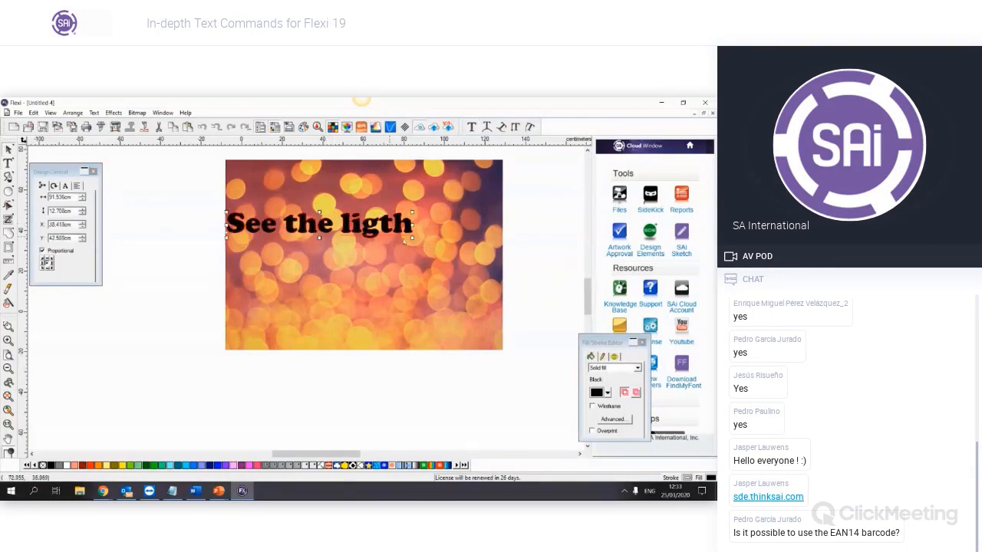
{"action": "left_click_drag", "start_coordinate": [412, 237], "coordinate": [419, 246]}
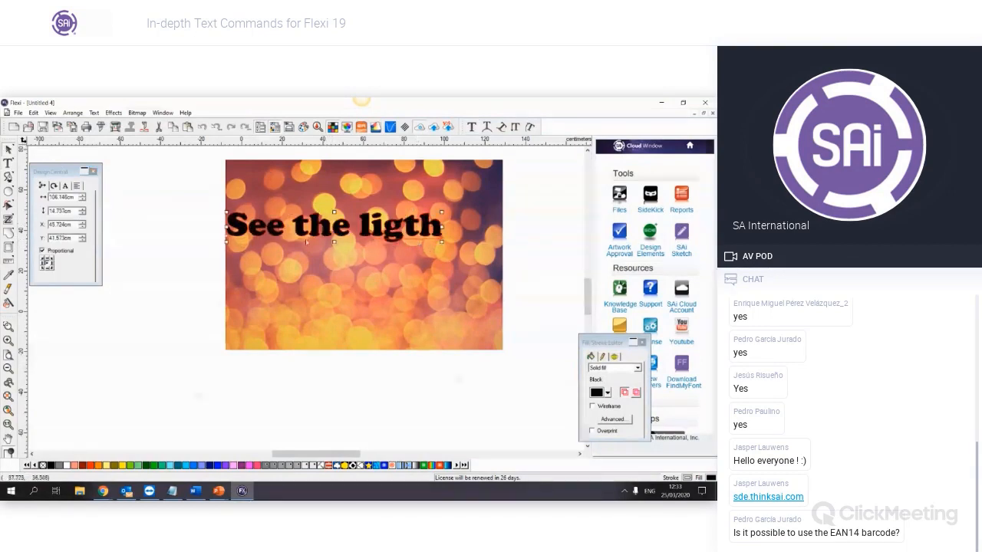
Select the text together with the bokeh image and mask the image with the lettering
{"action": "left_click", "coordinate": [163, 280]}
{"action": "left_click_drag", "start_coordinate": [198, 187], "coordinate": [551, 326]}
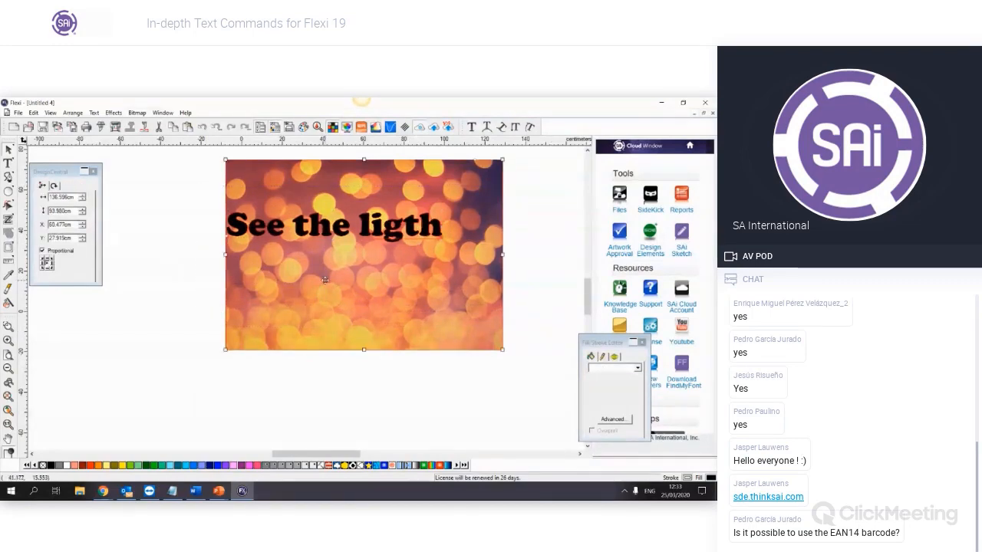
{"action": "right_click", "coordinate": [324, 247]}
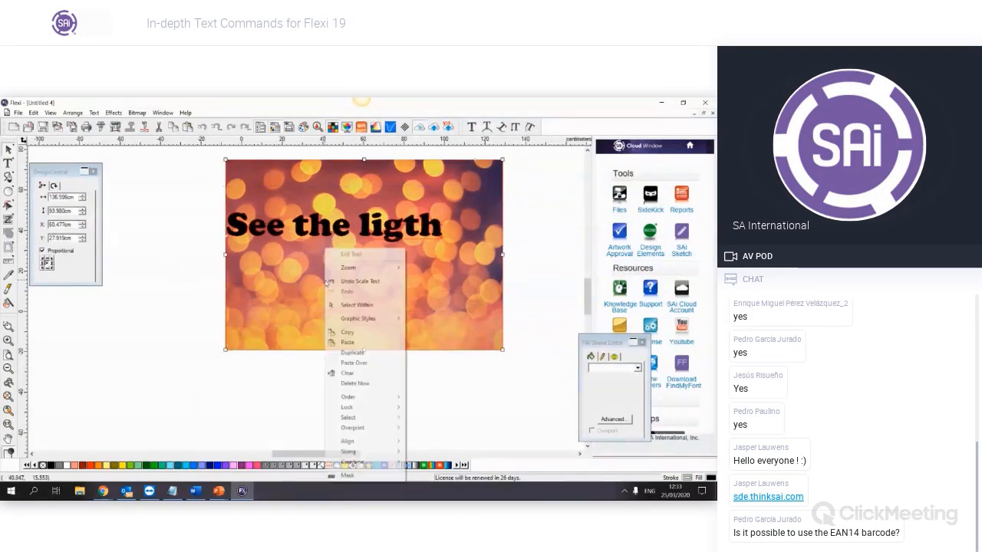
{"action": "left_click", "coordinate": [369, 476]}
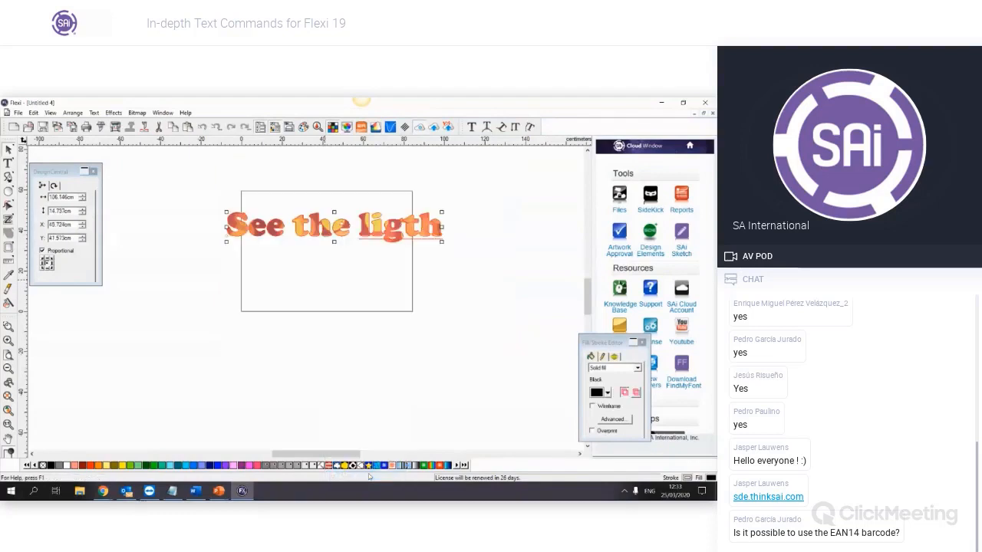
{"action": "left_click", "coordinate": [403, 349]}
{"action": "scroll", "coordinate": [377, 180], "scroll_direction": "up", "scroll_amount": 2}
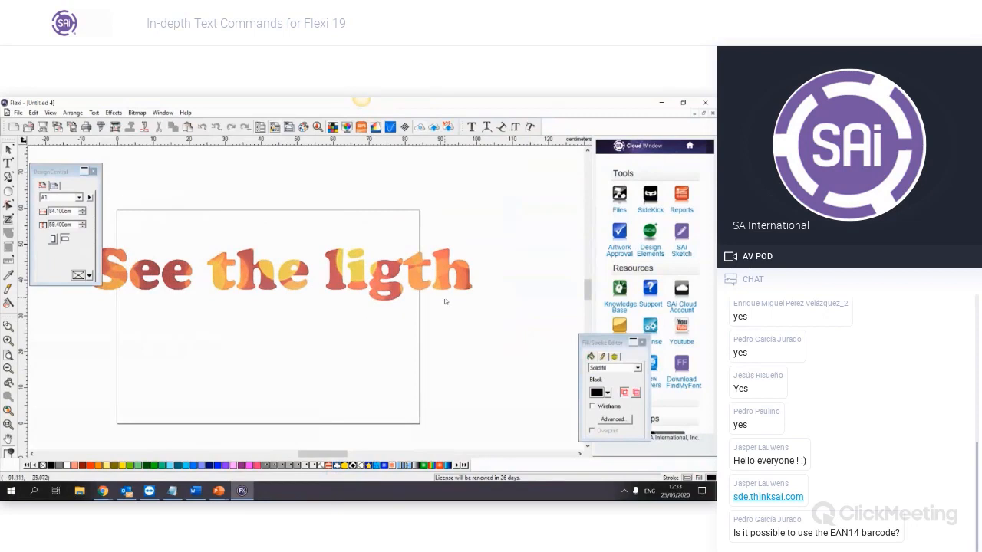
{"action": "scroll", "coordinate": [445, 301], "scroll_direction": "down", "scroll_amount": 1}
Move the DesignCentral palette clear of the masked text and correct its last word to "light"
{"action": "left_click", "coordinate": [439, 264]}
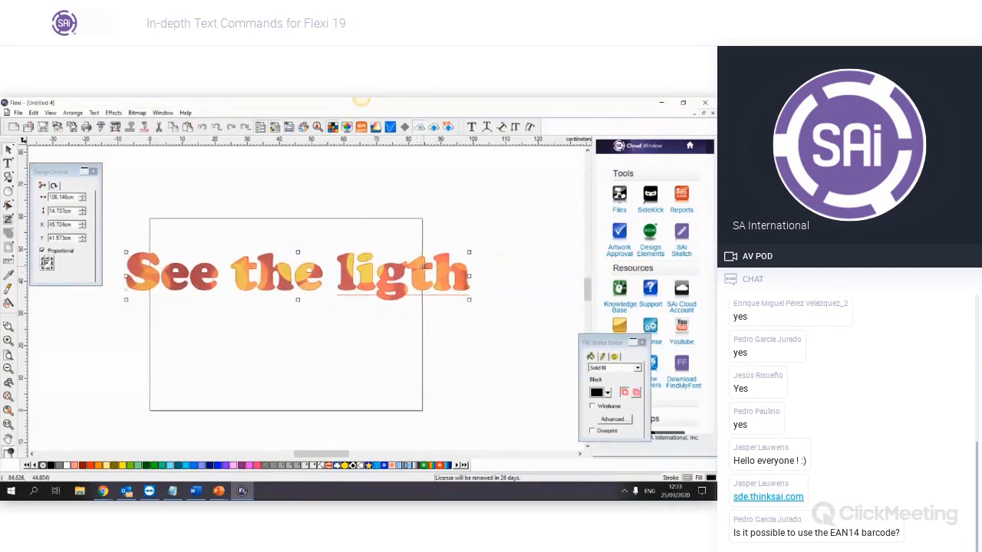
{"action": "double_click", "coordinate": [422, 316]}
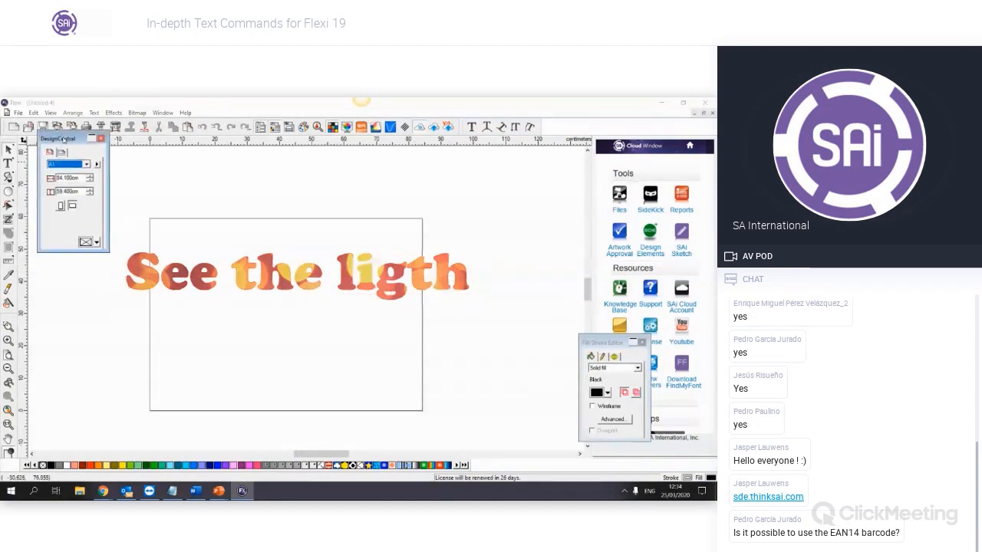
{"action": "left_click", "coordinate": [425, 285]}
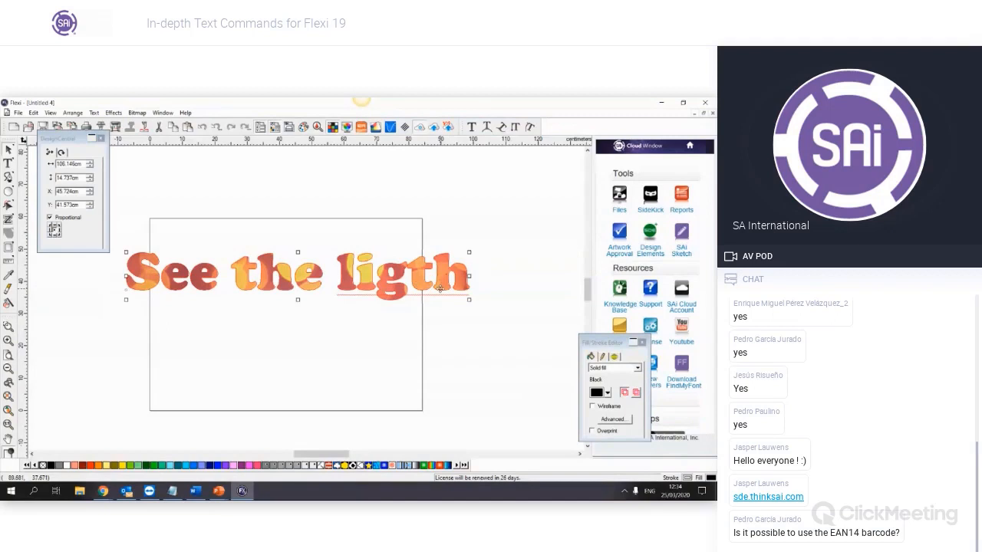
{"action": "left_click", "coordinate": [8, 163]}
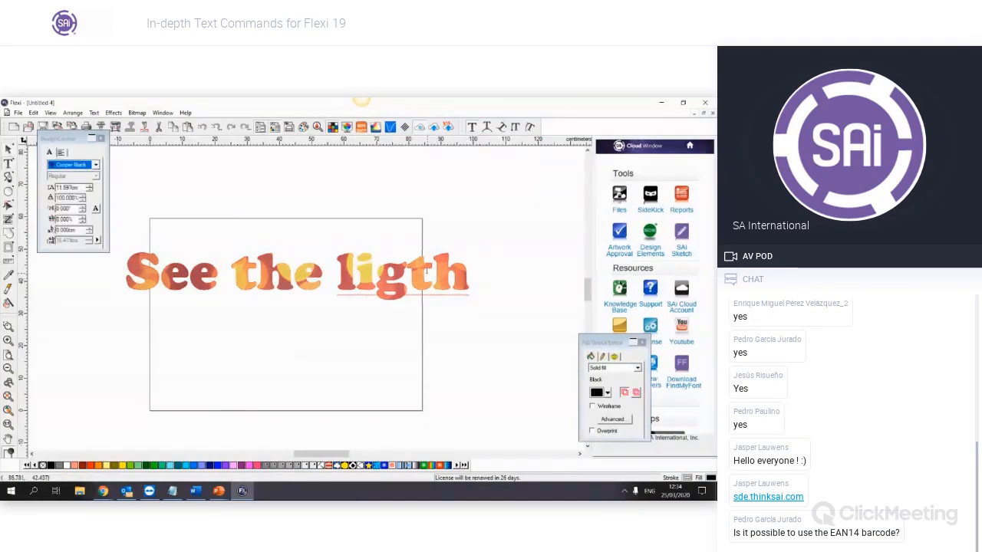
{"action": "left_click_drag", "start_coordinate": [426, 270], "coordinate": [421, 271]}
{"action": "type", "text": "ht"}
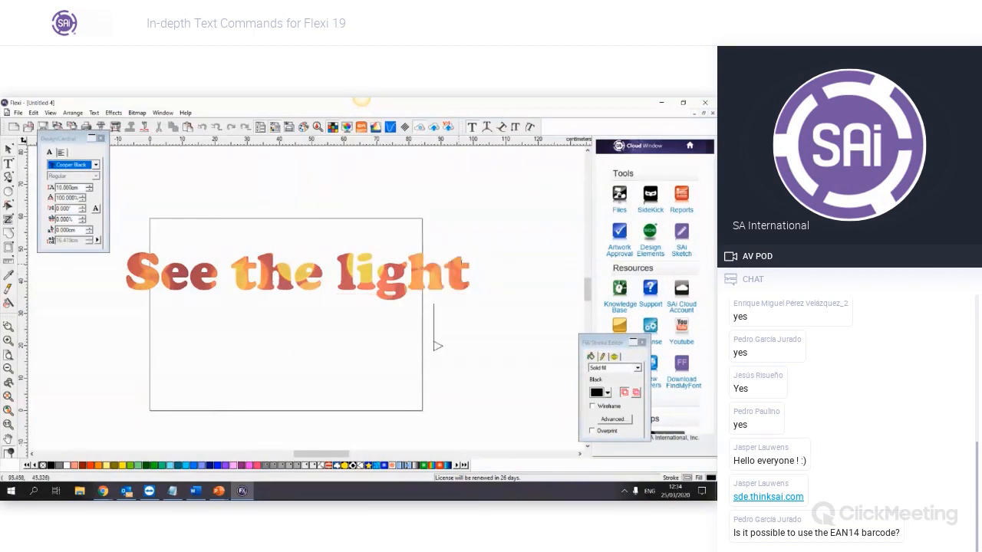
Add a second line reading "test 123" below the masked text
{"action": "left_click", "coordinate": [449, 283]}
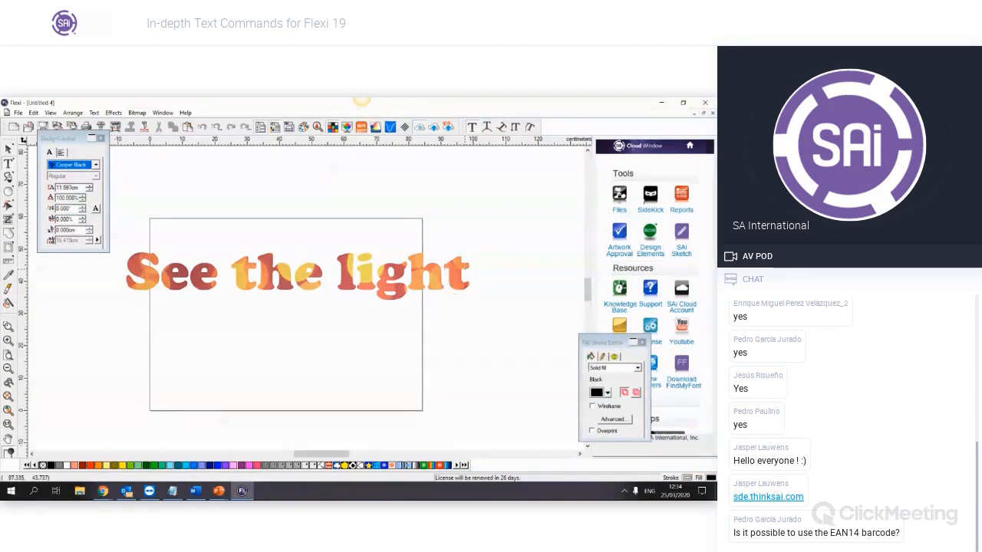
{"action": "key", "text": "Return"}
{"action": "type", "text": "test 123"}
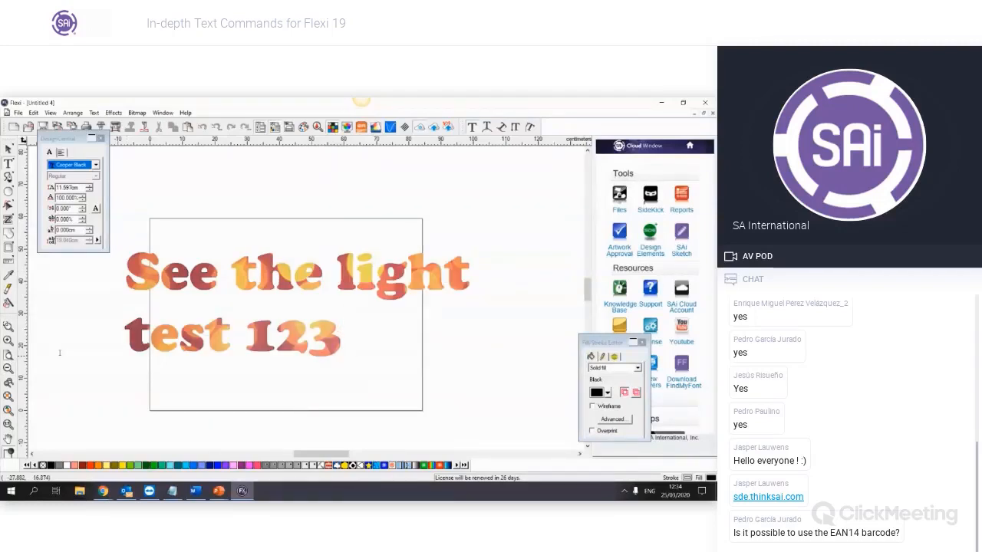
Delete the "test 123" line and undo back to the unmasked text over the bokeh image
{"action": "key", "text": "BackSpace"}
{"action": "key", "text": "BackSpace"}
{"action": "key", "text": "BackSpace"}
{"action": "key", "text": "BackSpace"}
{"action": "key", "text": "BackSpace"}
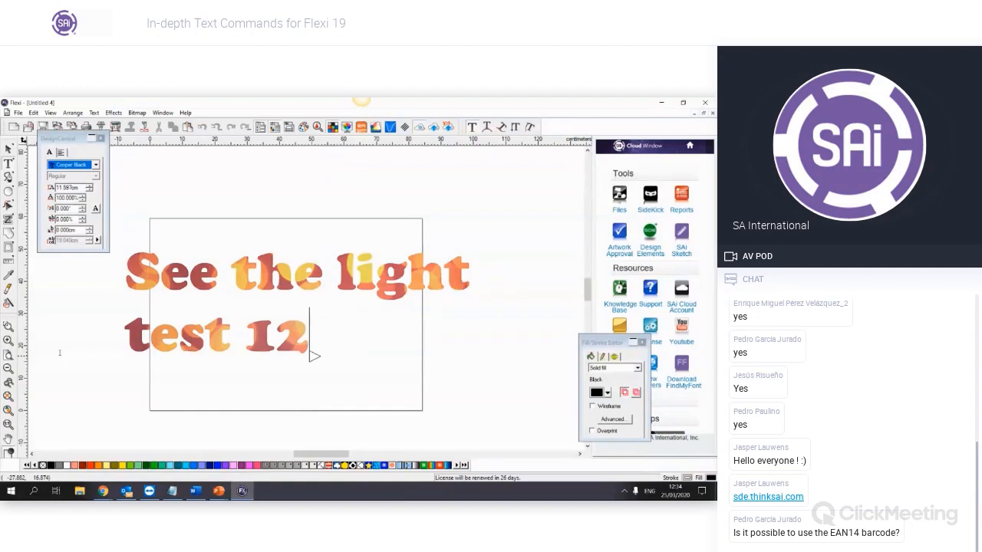
{"action": "key", "text": "BackSpace"}
{"action": "key", "text": "BackSpace"}
{"action": "key", "text": "BackSpace"}
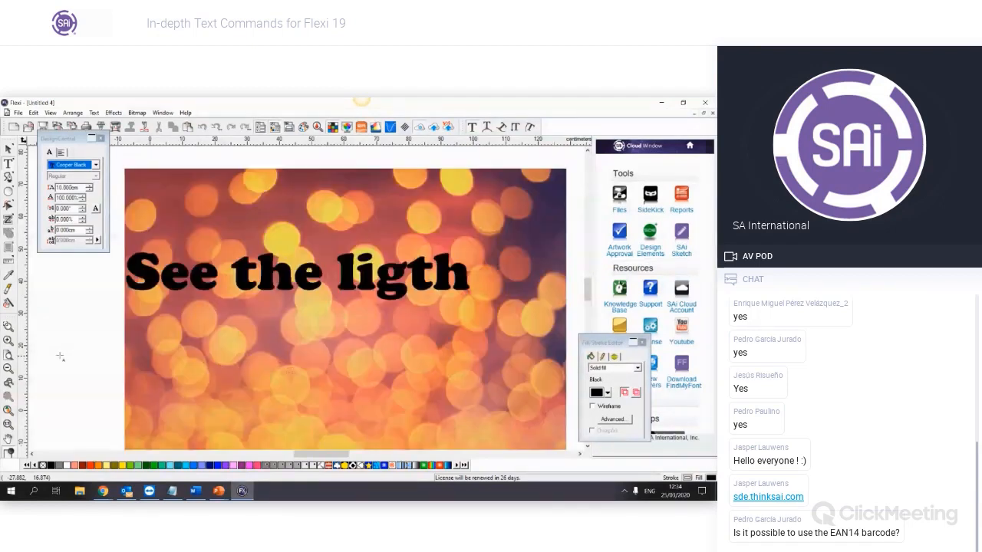
Stretch the text vertically to about 42 cm tall, keeping its width
{"action": "left_click", "coordinate": [9, 149]}
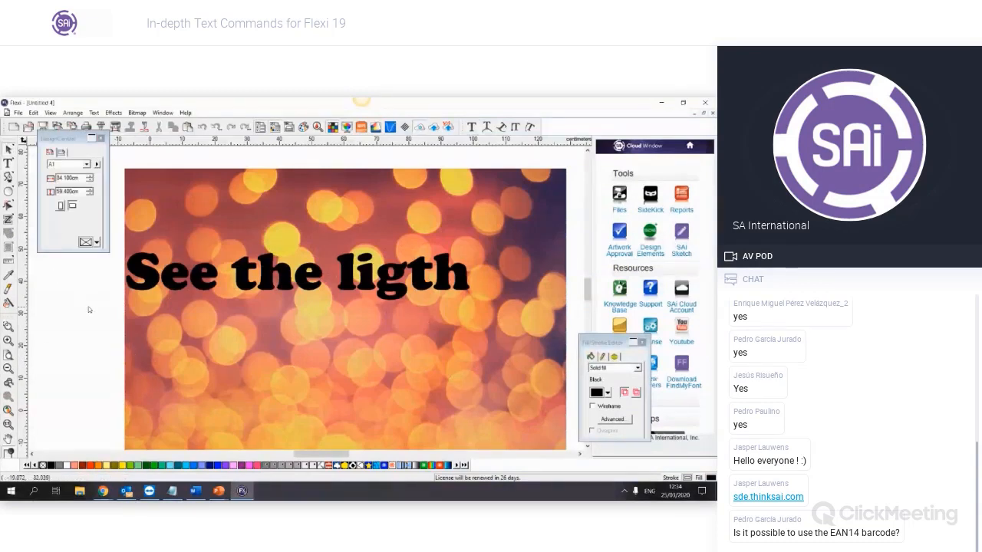
{"action": "left_click", "coordinate": [376, 284]}
{"action": "scroll", "coordinate": [384, 290], "scroll_direction": "down", "scroll_amount": 5}
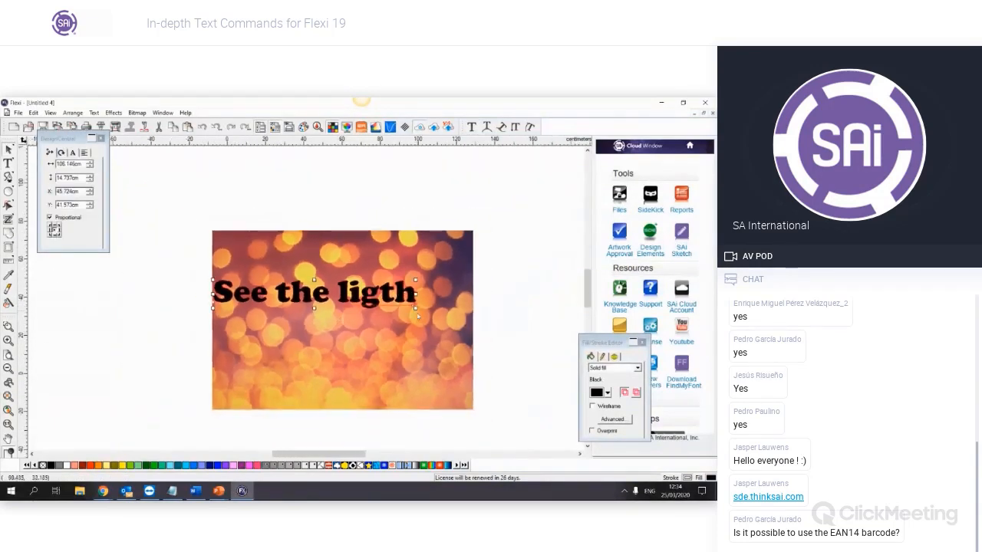
{"action": "left_click_drag", "start_coordinate": [313, 310], "coordinate": [313, 360]}
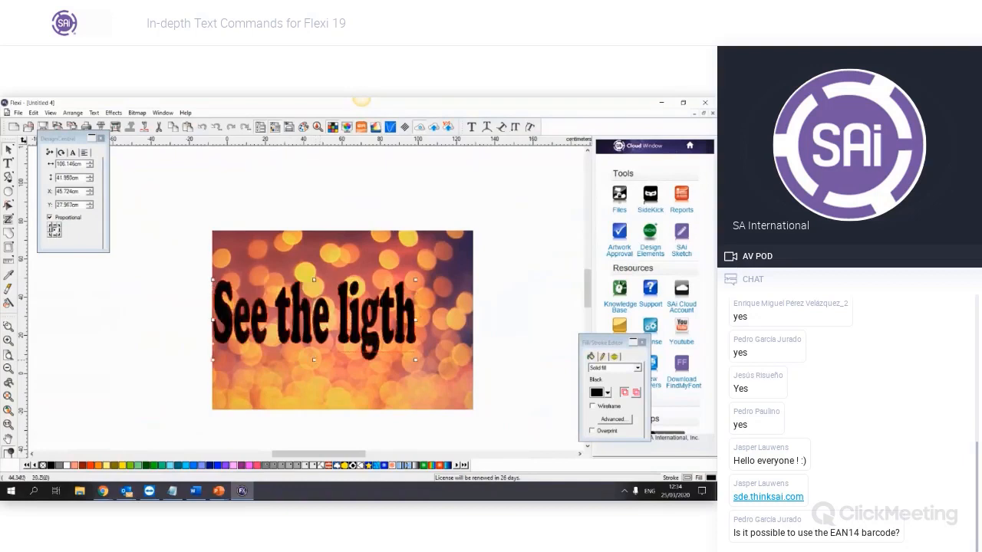
Select the "See the ligth" text together with the bokeh image and mask the image with the text
{"action": "left_click", "coordinate": [173, 276]}
{"action": "left_click_drag", "start_coordinate": [180, 234], "coordinate": [503, 417]}
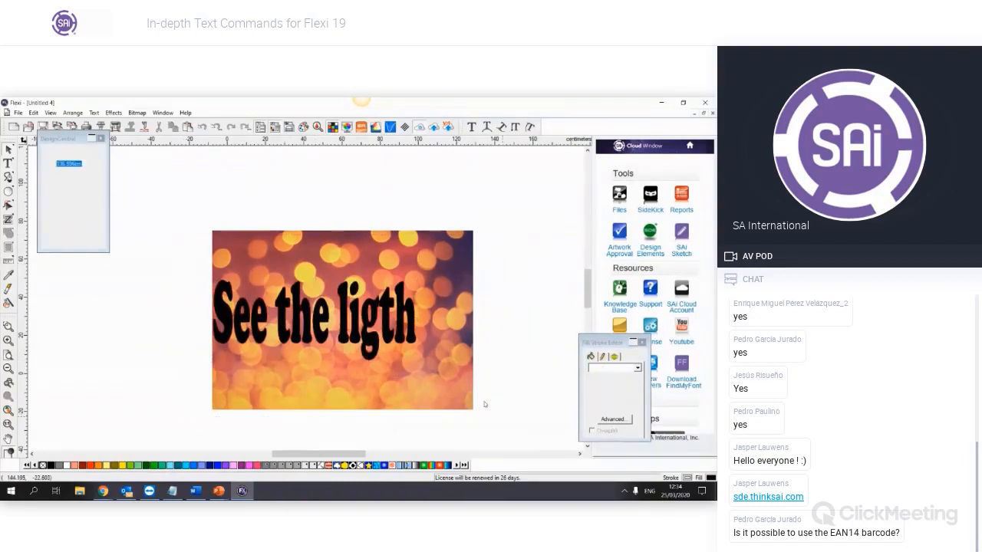
{"action": "right_click", "coordinate": [393, 249]}
{"action": "left_click", "coordinate": [416, 475]}
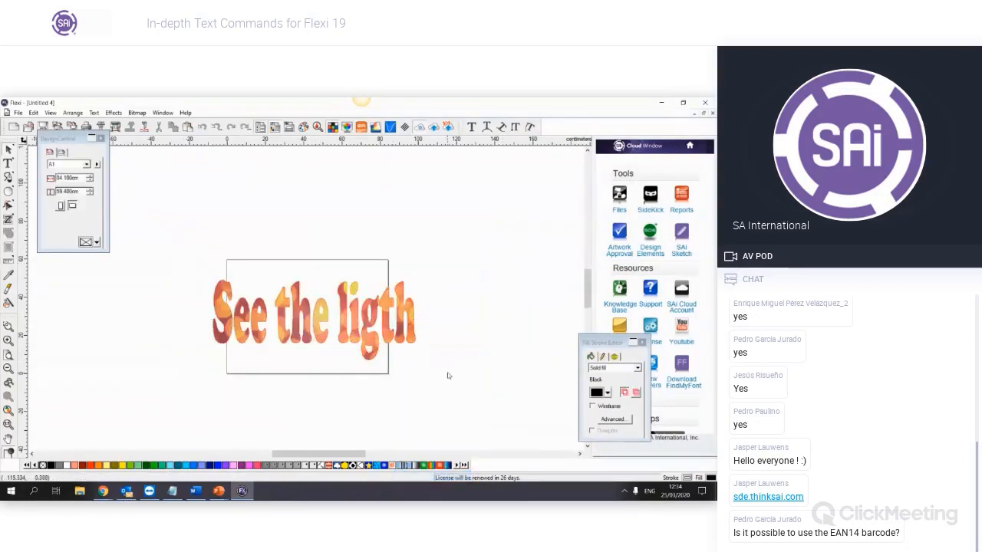
Replace the final "th" of the masked text with "ht" so the last word reads "light"
{"action": "double_click", "coordinate": [394, 349]}
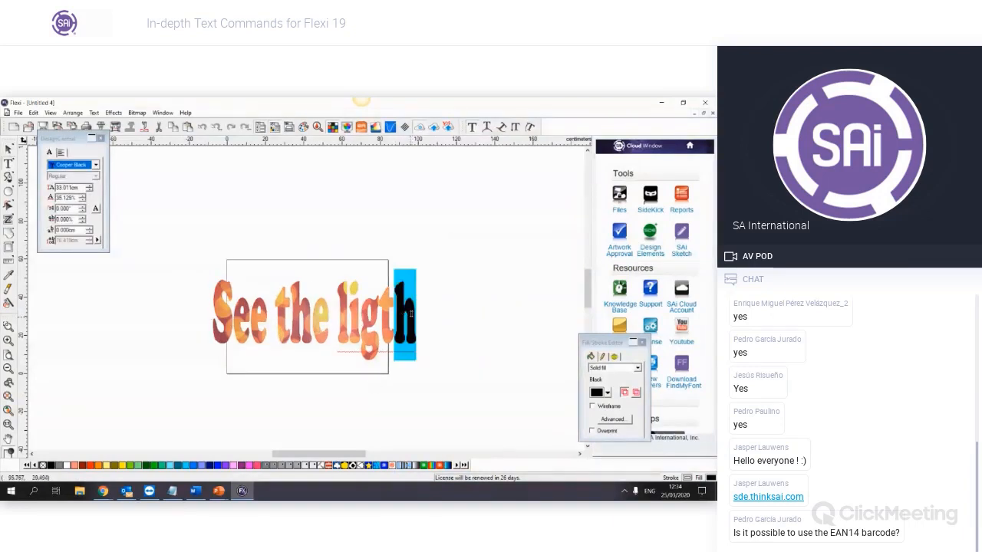
{"action": "left_click_drag", "start_coordinate": [401, 312], "coordinate": [385, 312]}
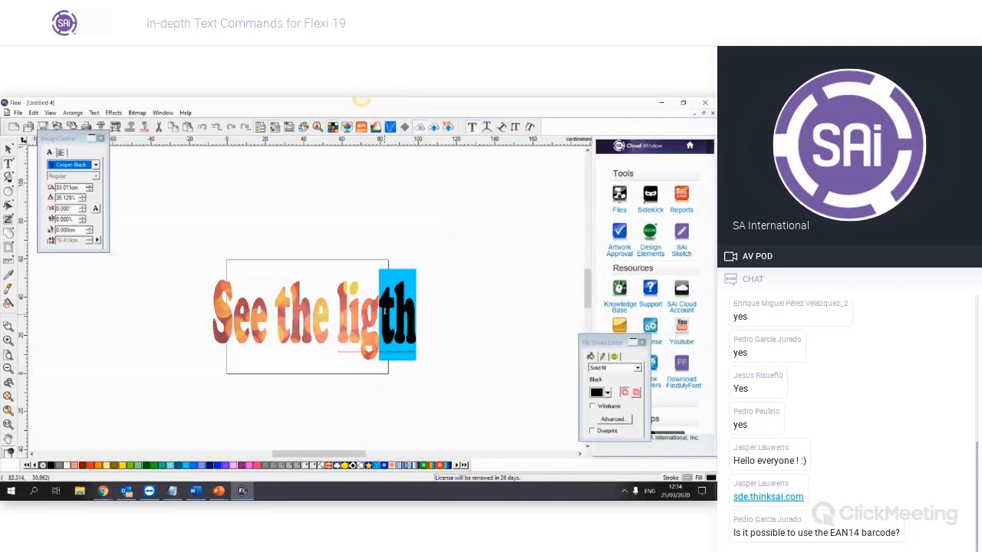
{"action": "left_click", "coordinate": [385, 311]}
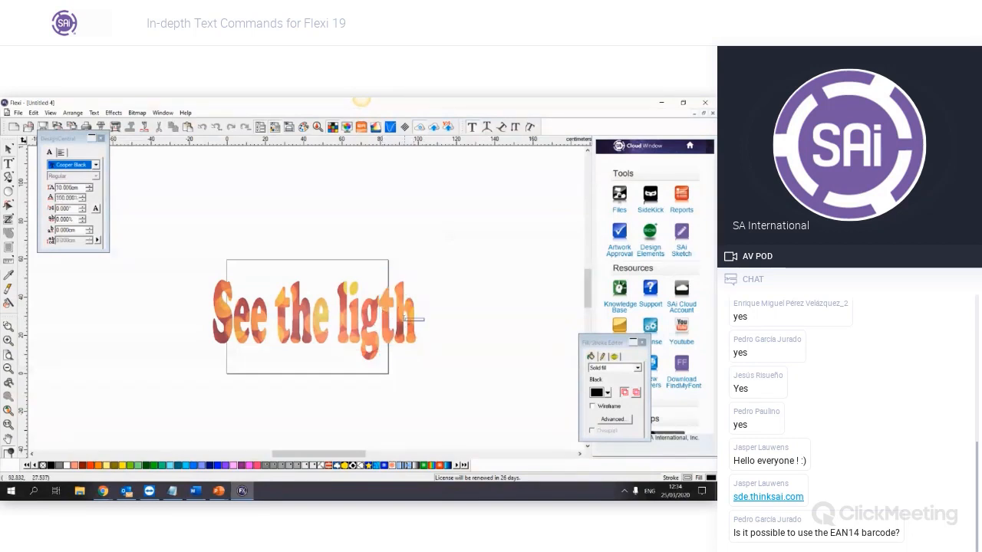
{"action": "left_click_drag", "start_coordinate": [418, 307], "coordinate": [381, 310]}
{"action": "type", "text": "ht"}
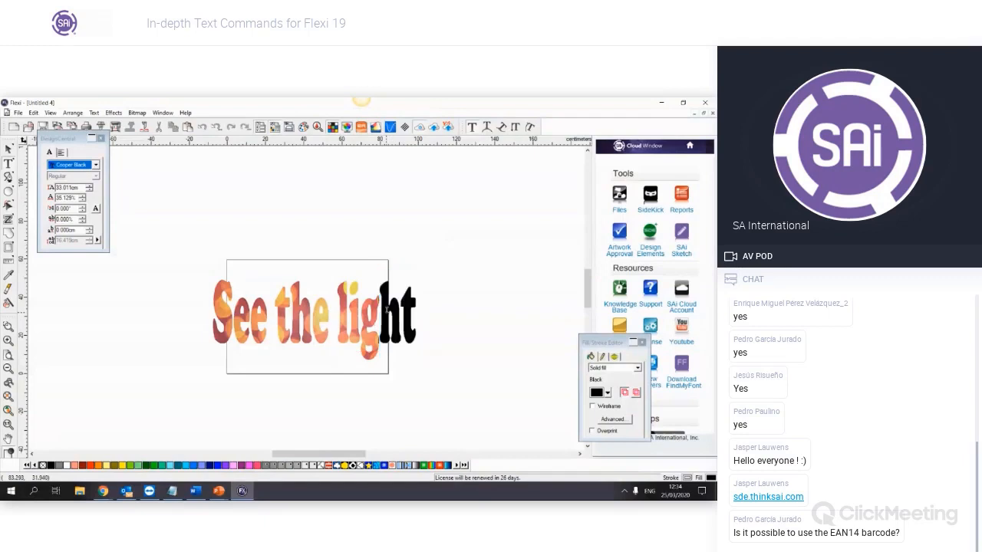
{"action": "key", "text": "Escape"}
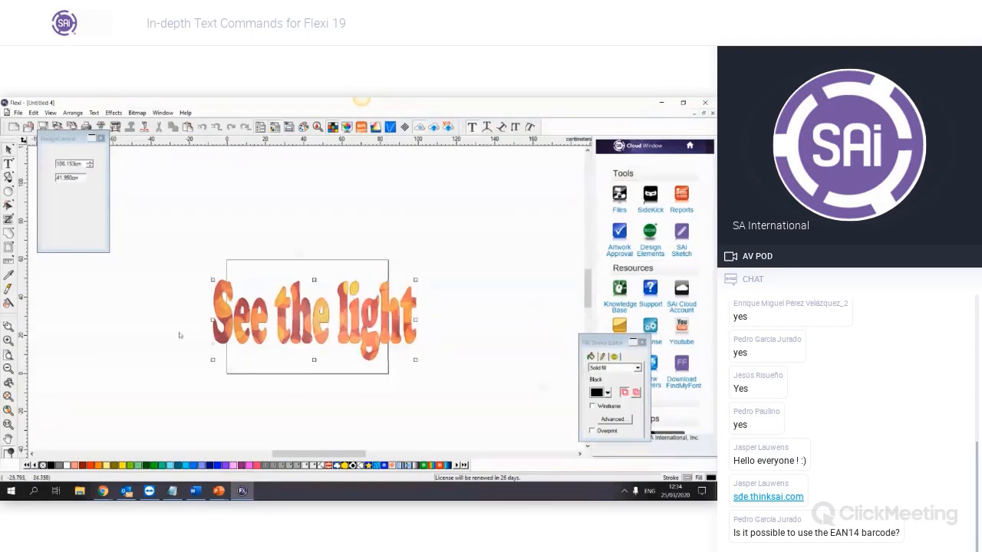
{"action": "left_click", "coordinate": [478, 332]}
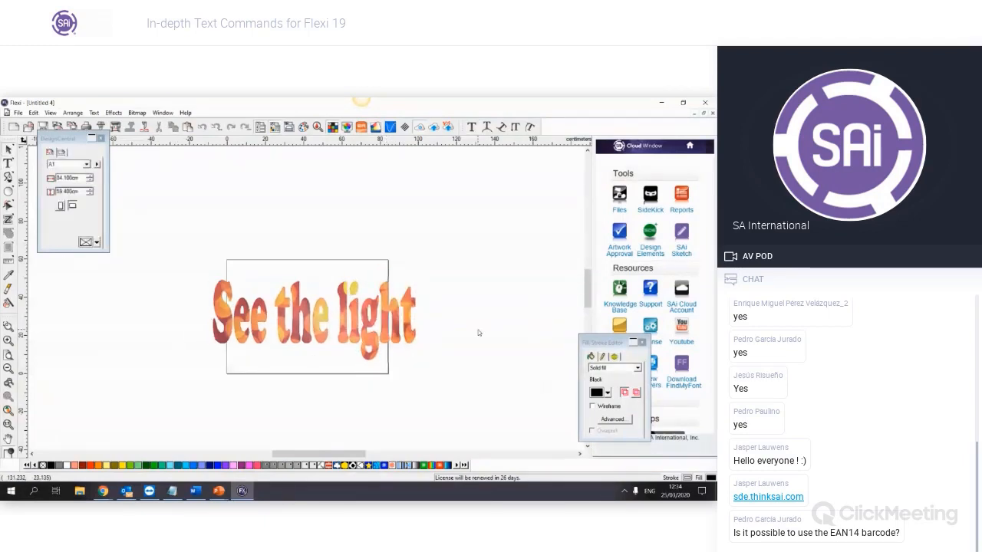
Add the text "testing" in the Freestyle Script font above the masked text
{"action": "scroll", "coordinate": [389, 235], "scroll_direction": "up", "scroll_amount": 2}
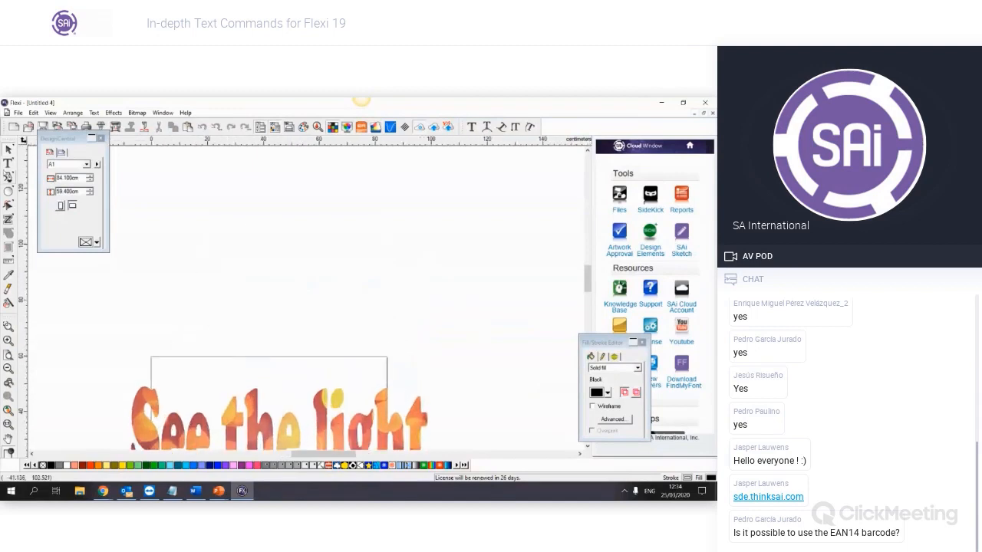
{"action": "key", "text": "t"}
{"action": "left_click", "coordinate": [259, 269]}
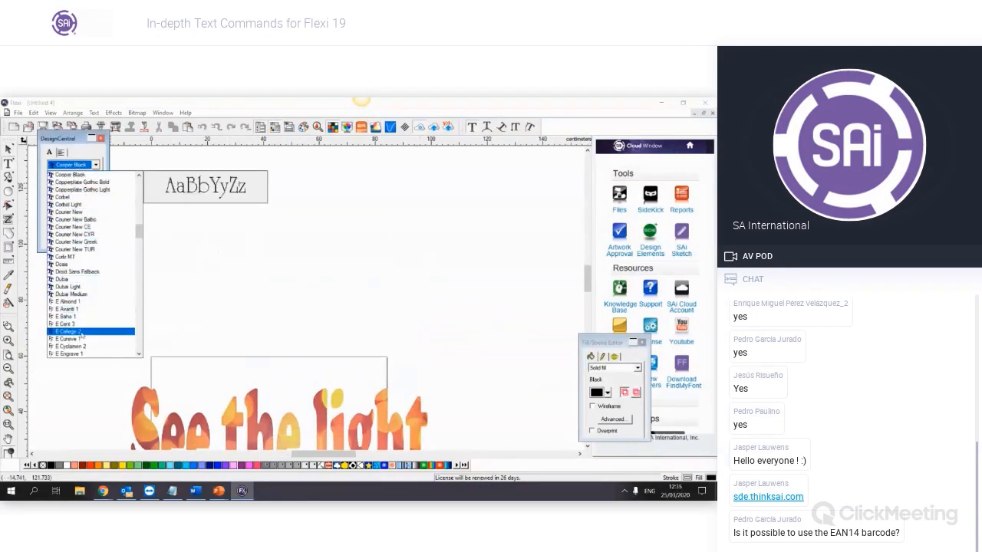
{"action": "scroll", "coordinate": [91, 253], "scroll_direction": "down", "scroll_amount": 7}
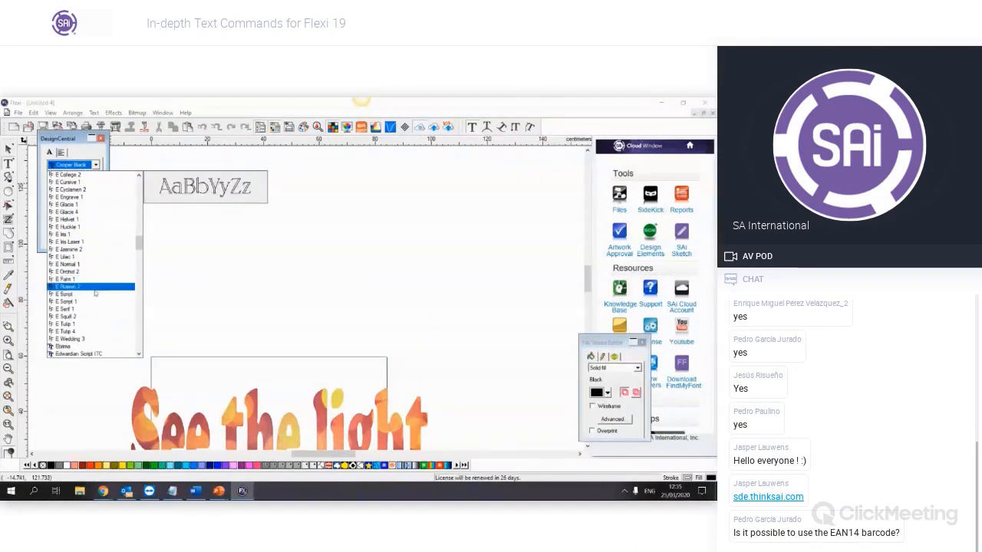
{"action": "scroll", "coordinate": [97, 314], "scroll_direction": "down", "scroll_amount": 2}
{"action": "scroll", "coordinate": [98, 313], "scroll_direction": "down", "scroll_amount": 3}
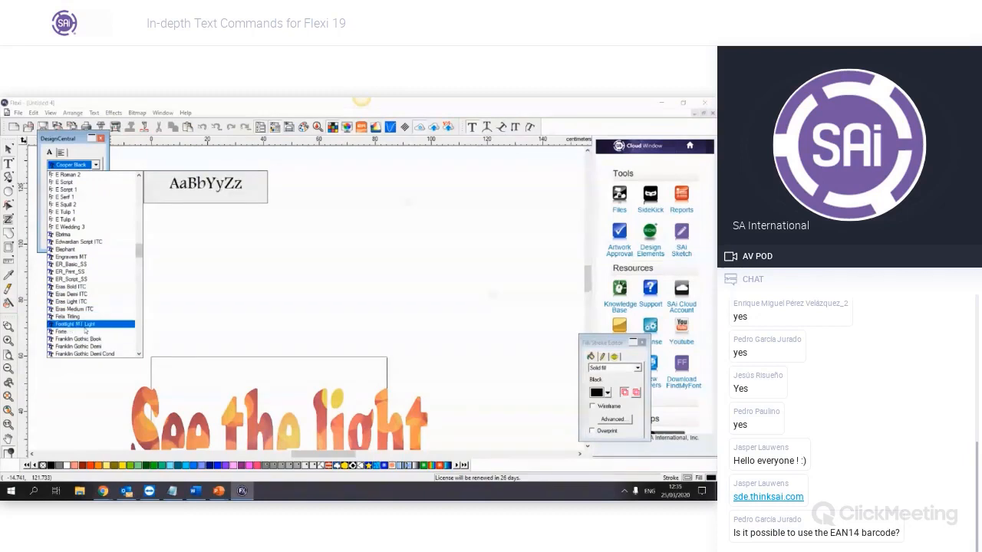
{"action": "scroll", "coordinate": [87, 339], "scroll_direction": "down", "scroll_amount": 6}
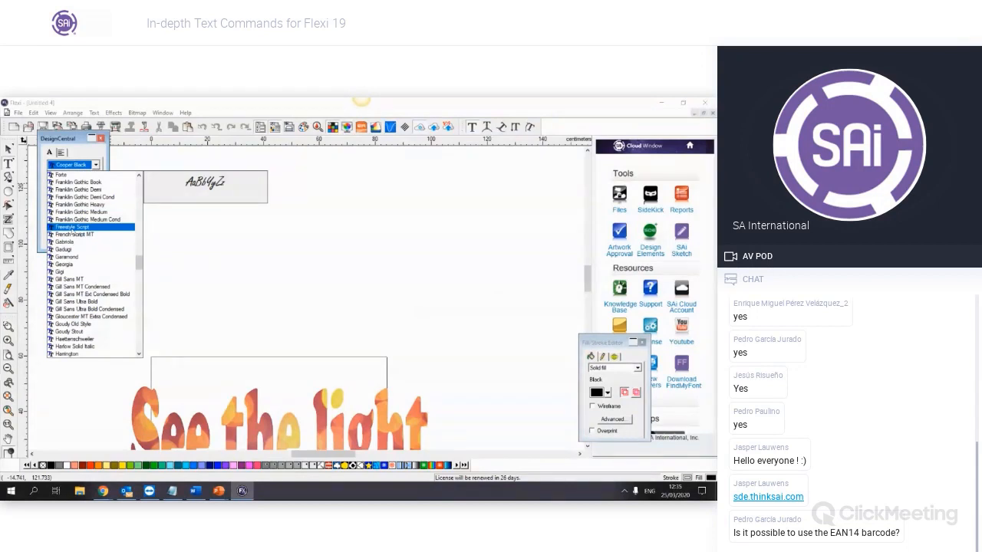
{"action": "left_click", "coordinate": [72, 229]}
{"action": "left_click", "coordinate": [293, 259]}
{"action": "type", "text": "tes"}
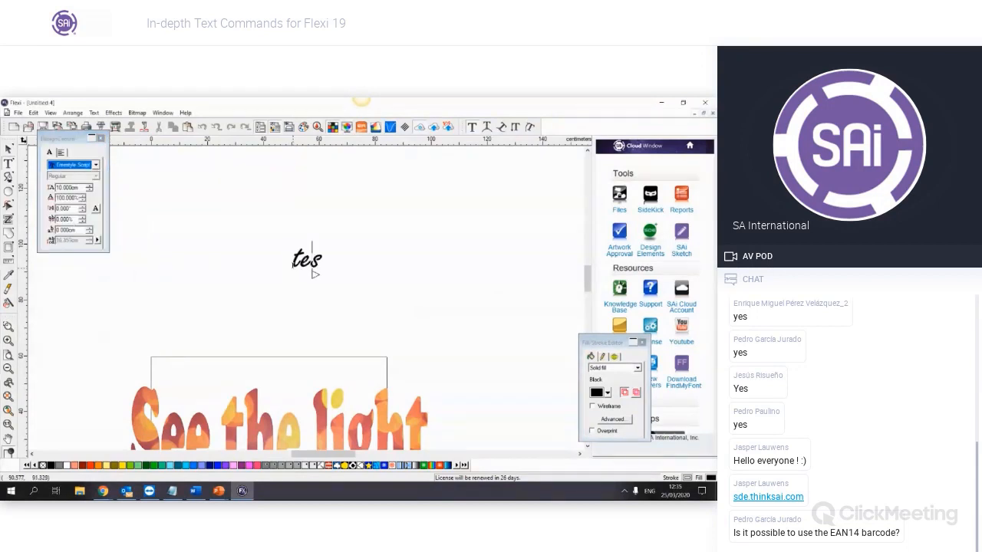
{"action": "type", "text": "ting"}
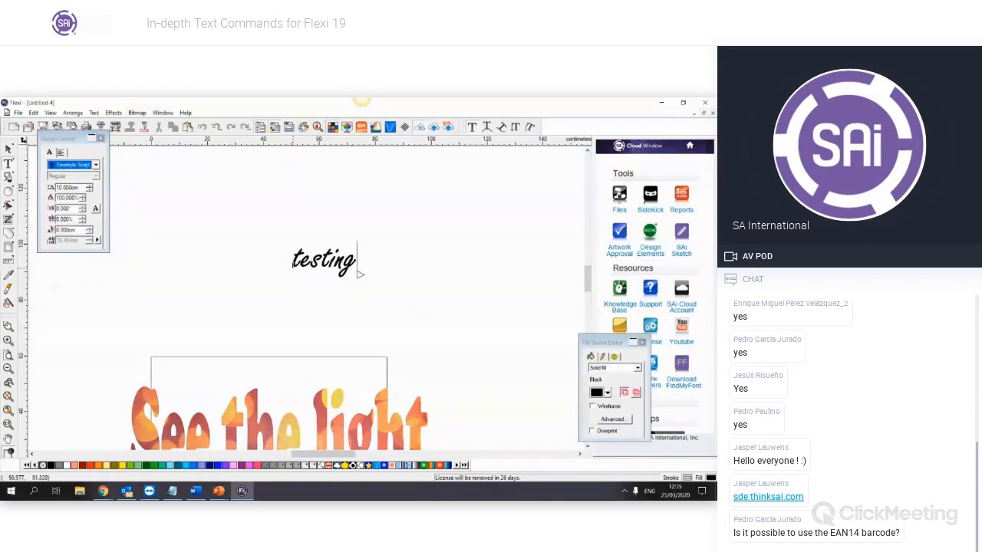
Change the font of the word "testing" to Lucida Handwriting
{"action": "left_click_drag", "start_coordinate": [364, 263], "coordinate": [291, 261]}
{"action": "left_click", "coordinate": [96, 165]}
{"action": "scroll", "coordinate": [97, 307], "scroll_direction": "down", "scroll_amount": 2}
{"action": "scroll", "coordinate": [97, 307], "scroll_direction": "down", "scroll_amount": 5}
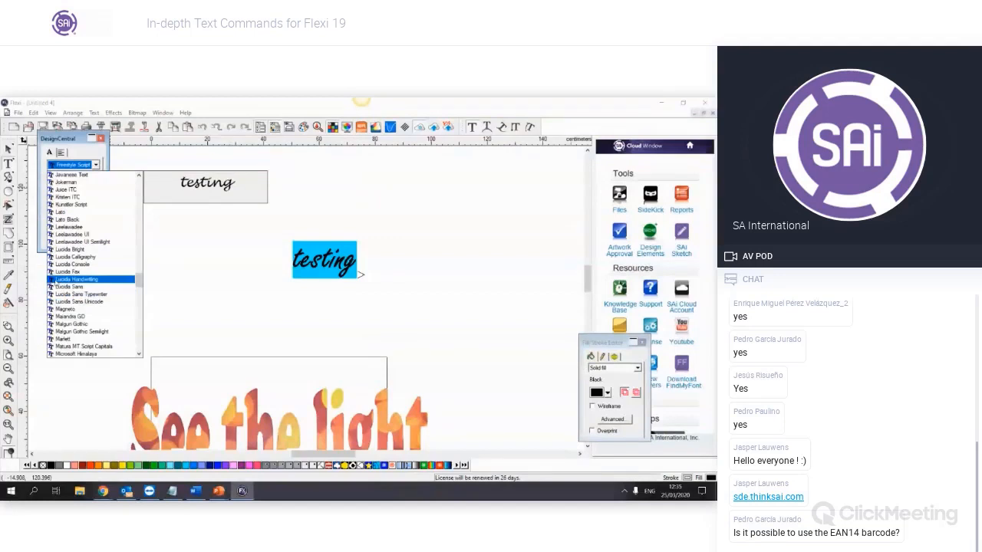
{"action": "left_click", "coordinate": [77, 279]}
{"action": "key", "text": "ctrl+plus"}
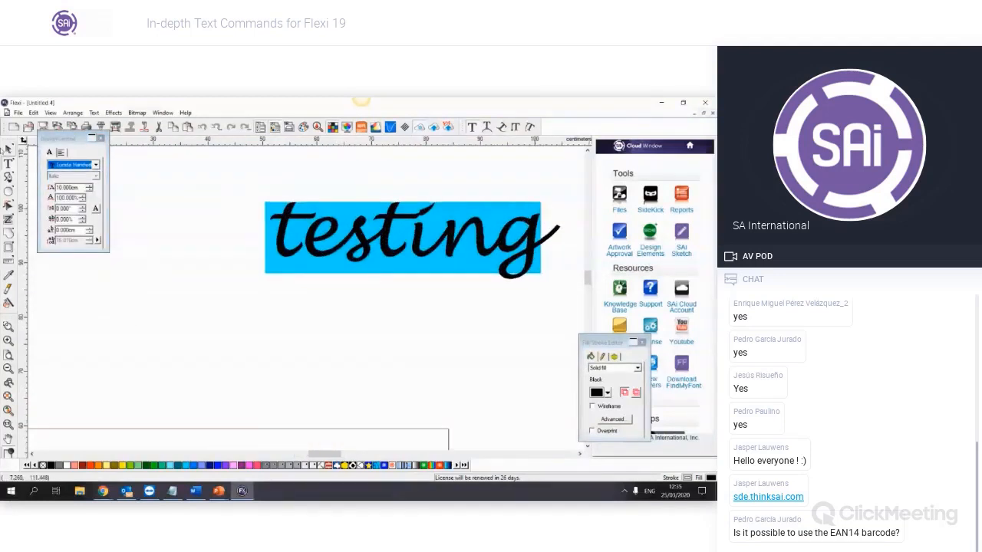
Select the "testing" text as an object and examine up close where its letter outlines overlap
{"action": "key", "text": "alt+Tab"}
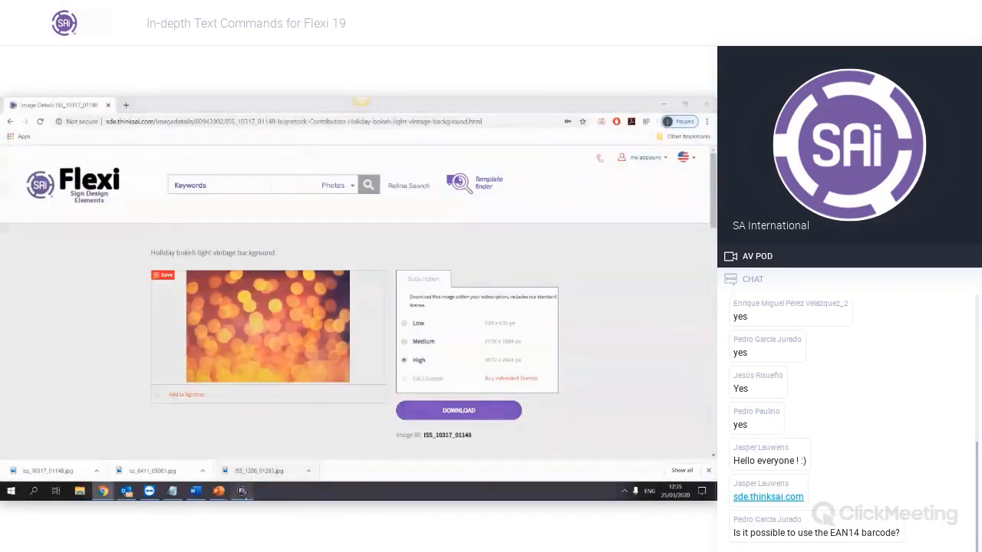
{"action": "left_click", "coordinate": [242, 492]}
{"action": "left_click", "coordinate": [9, 150]}
{"action": "left_click", "coordinate": [385, 241]}
{"action": "scroll", "coordinate": [389, 238], "scroll_direction": "up", "scroll_amount": 2}
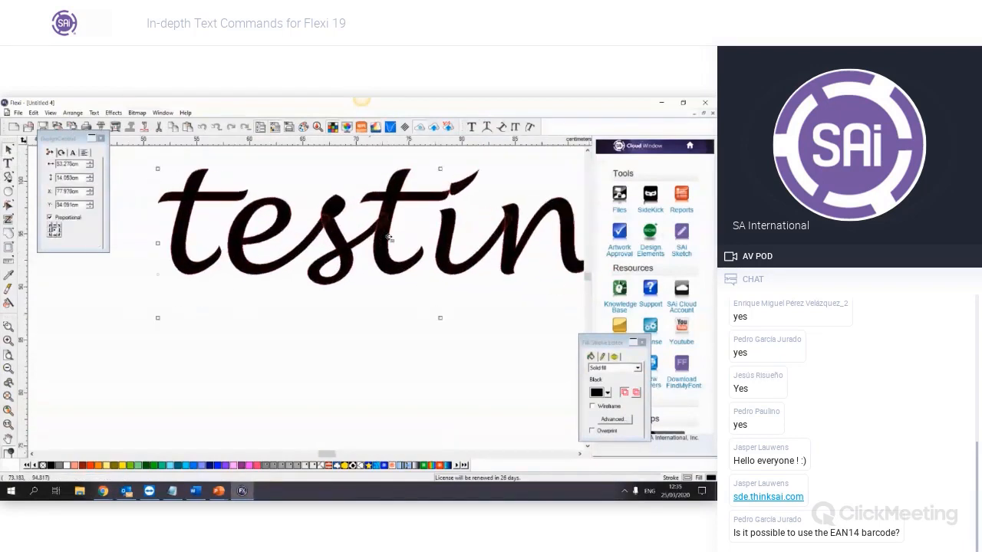
{"action": "scroll", "coordinate": [388, 237], "scroll_direction": "up", "scroll_amount": 2}
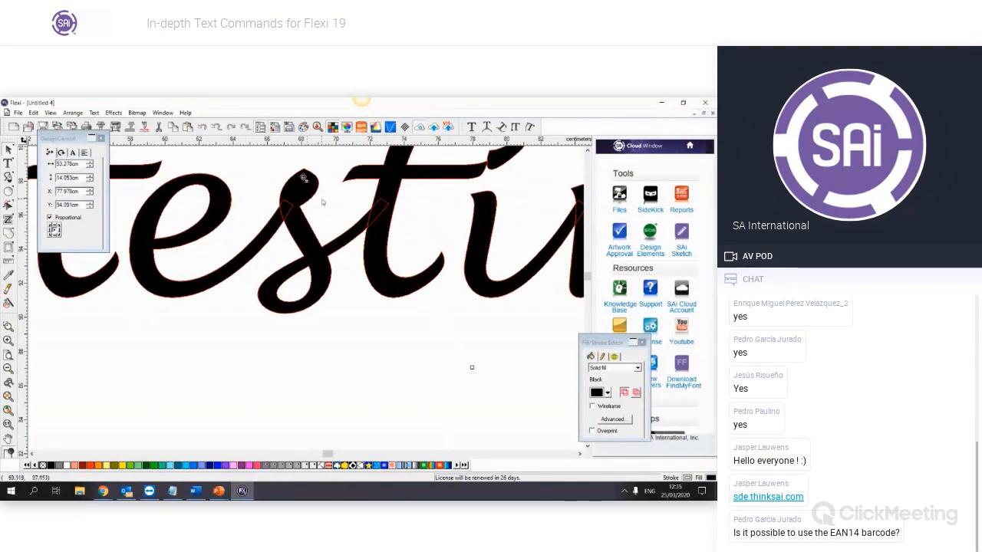
{"action": "scroll", "coordinate": [372, 244], "scroll_direction": "down", "scroll_amount": 3}
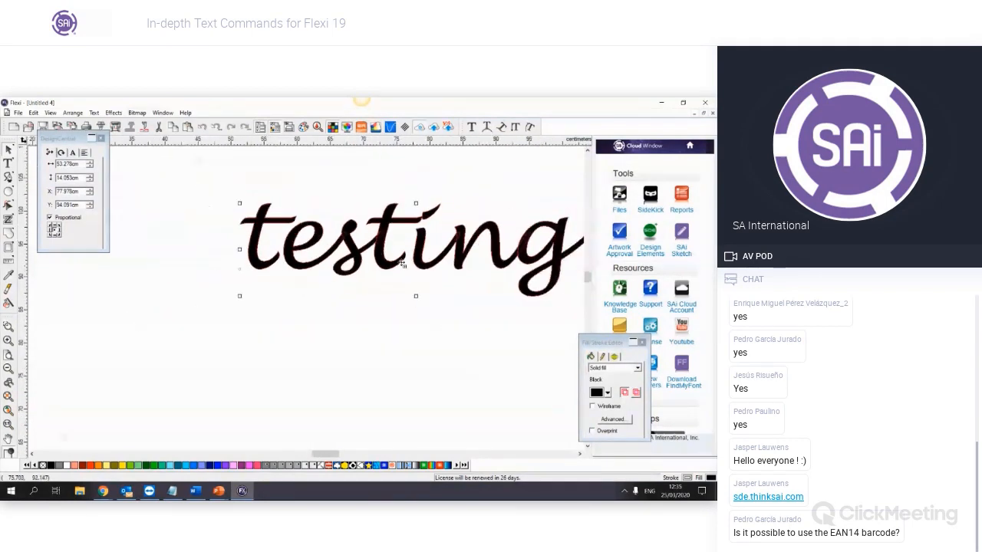
{"action": "scroll", "coordinate": [471, 222], "scroll_direction": "up", "scroll_amount": 2}
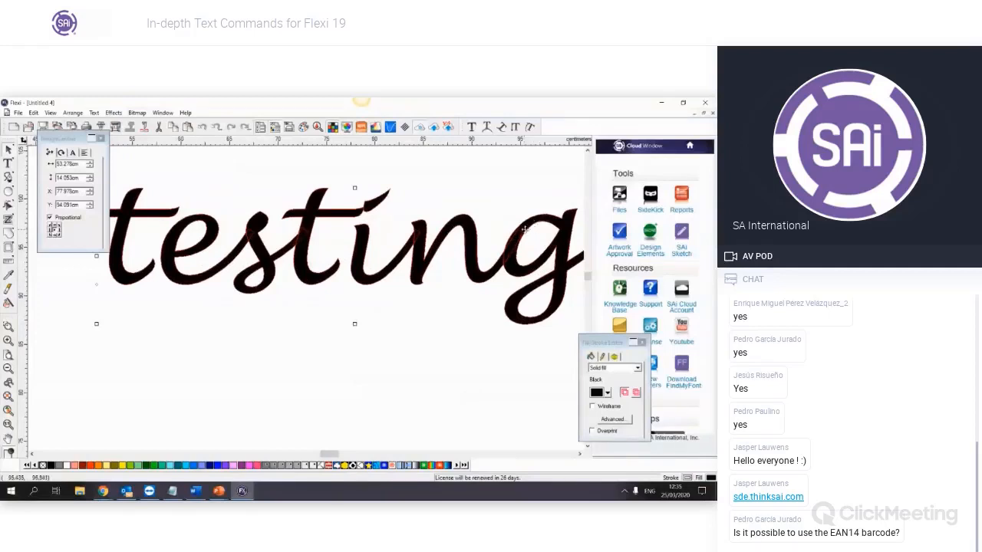
Weld the overlapping letters of the "testing" text and check the merged outline
{"action": "right_click", "coordinate": [303, 256]}
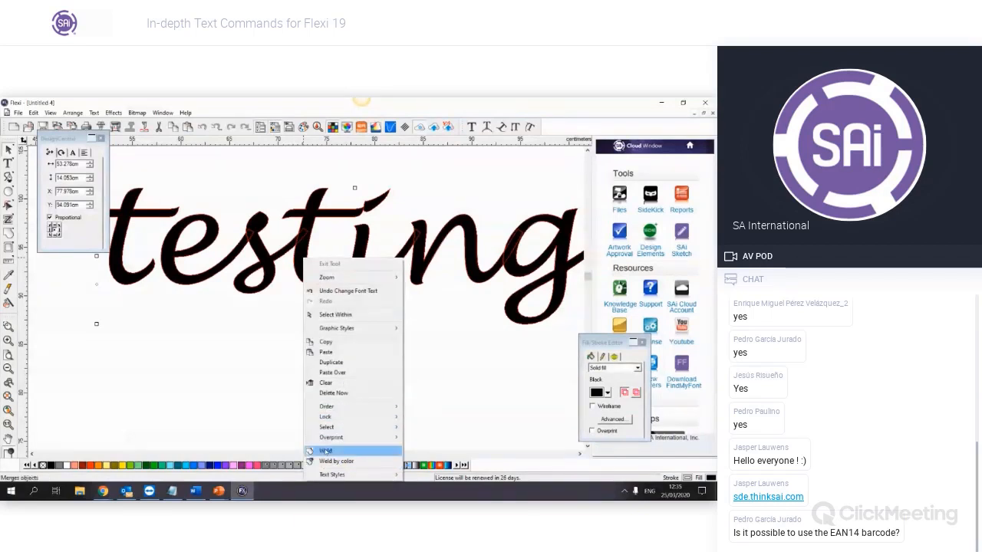
{"action": "left_click", "coordinate": [324, 451]}
{"action": "left_click", "coordinate": [274, 331]}
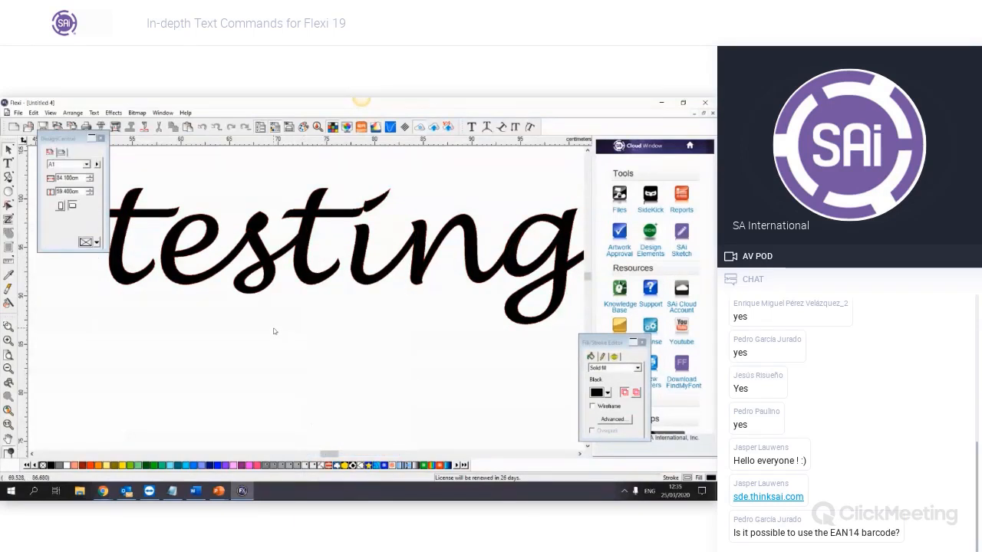
{"action": "scroll", "coordinate": [274, 331], "scroll_direction": "down", "scroll_amount": 3}
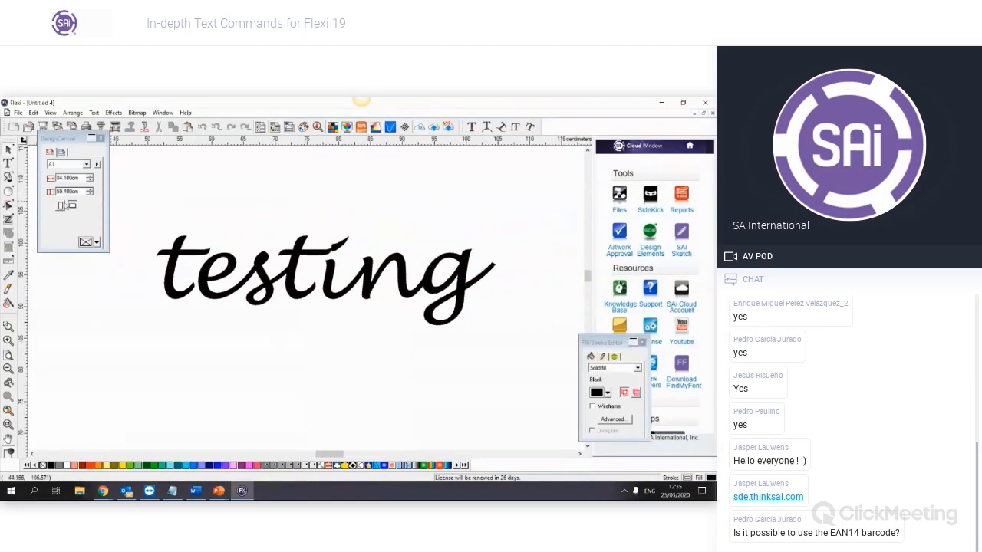
{"action": "left_click", "coordinate": [274, 287]}
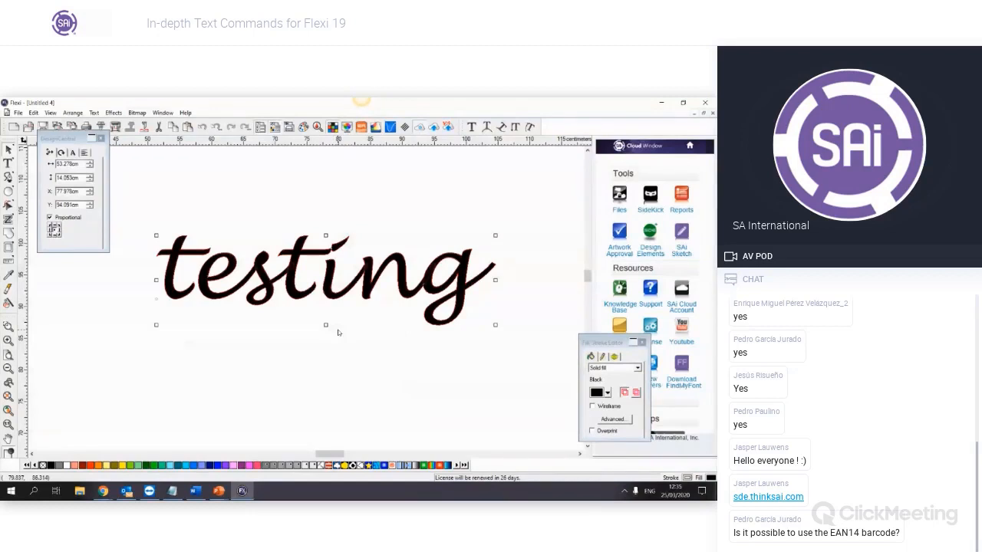
{"action": "left_click", "coordinate": [338, 332]}
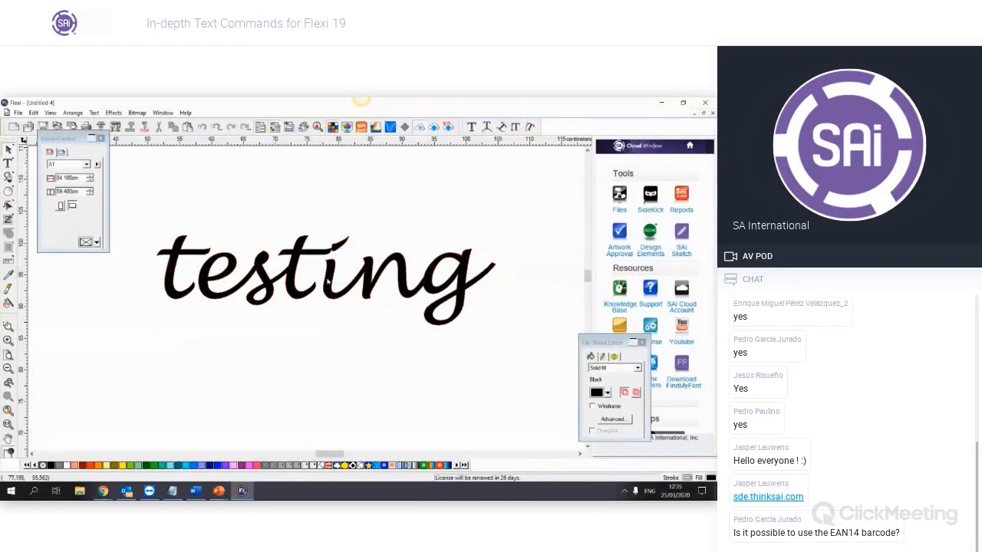
Apply the Weld command to the "testing" text again and deselect it
{"action": "left_click", "coordinate": [331, 292]}
{"action": "right_click", "coordinate": [331, 291]}
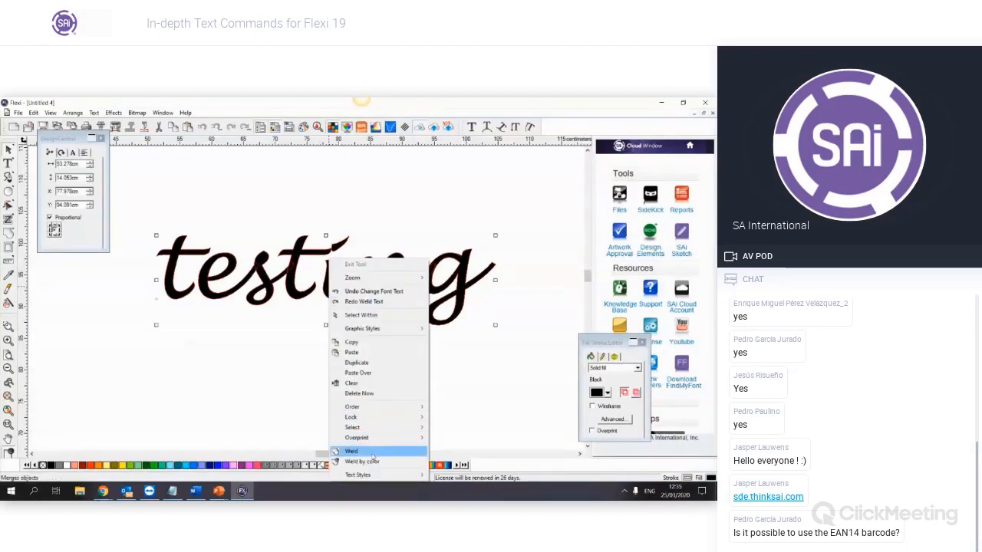
{"action": "left_click", "coordinate": [373, 451]}
{"action": "left_click", "coordinate": [288, 337]}
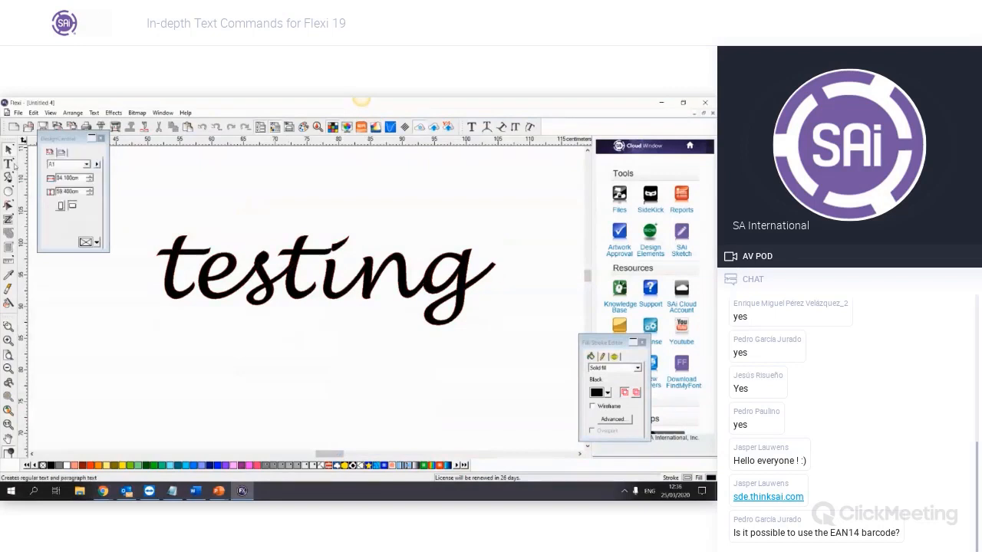
Insert "edit" after "test" in the welded text and inspect the joined letter outlines
{"action": "left_click", "coordinate": [10, 163]}
{"action": "left_click", "coordinate": [325, 292]}
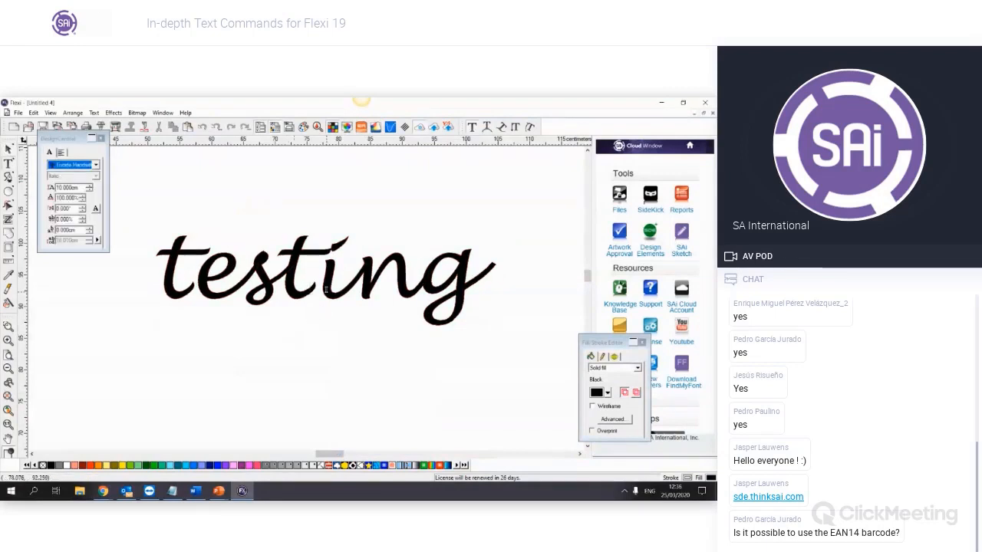
{"action": "type", "text": "edit"}
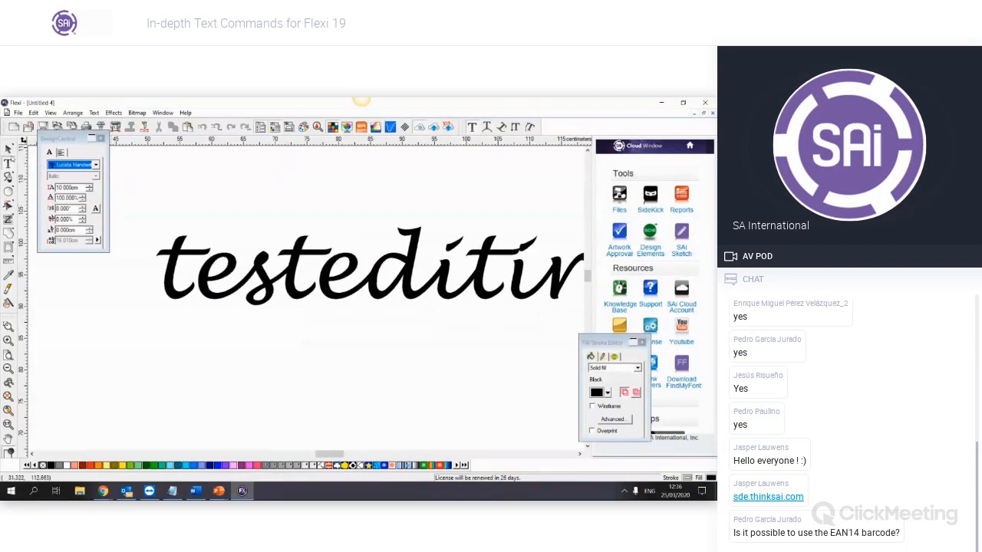
{"action": "left_click", "coordinate": [8, 149]}
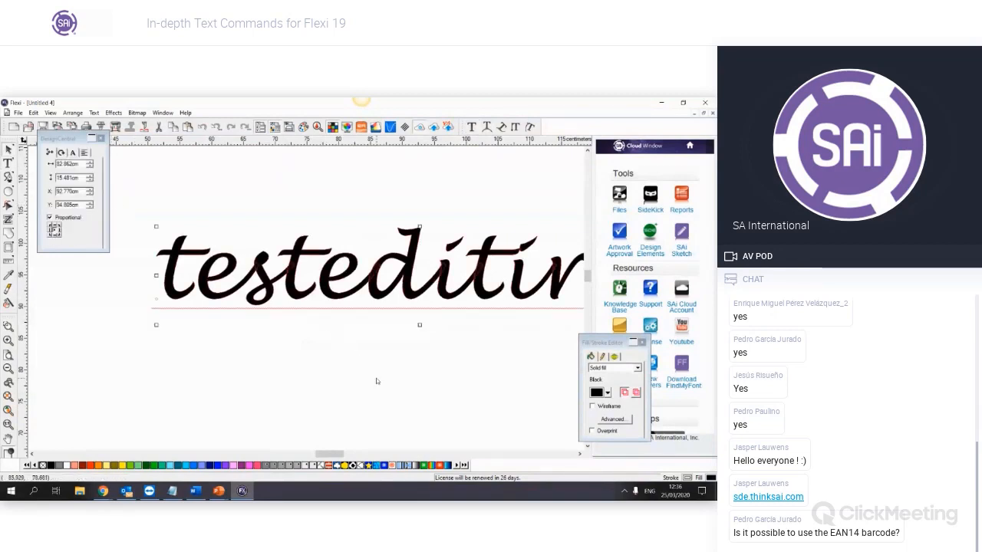
{"action": "scroll", "coordinate": [311, 277], "scroll_direction": "up", "scroll_amount": 5}
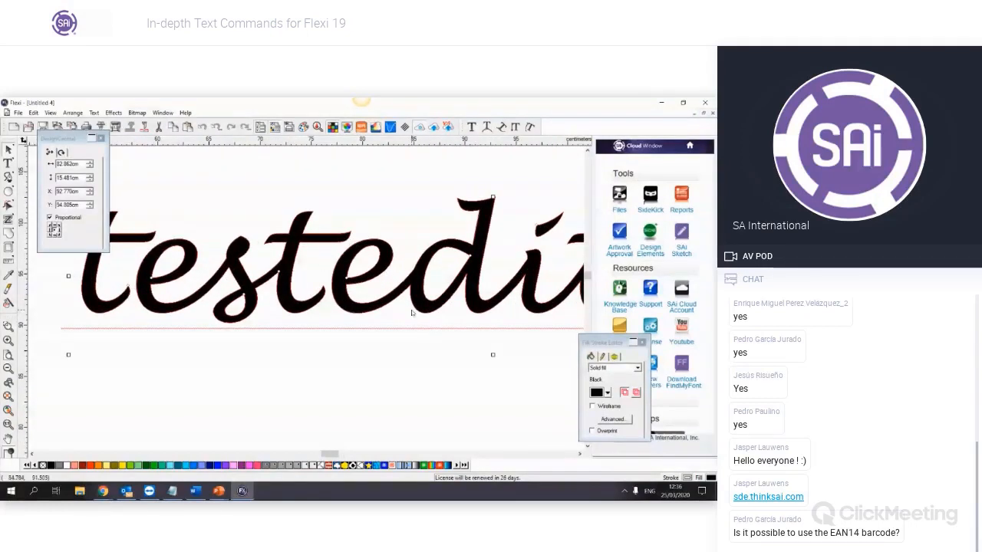
{"action": "scroll", "coordinate": [412, 313], "scroll_direction": "down", "scroll_amount": 6}
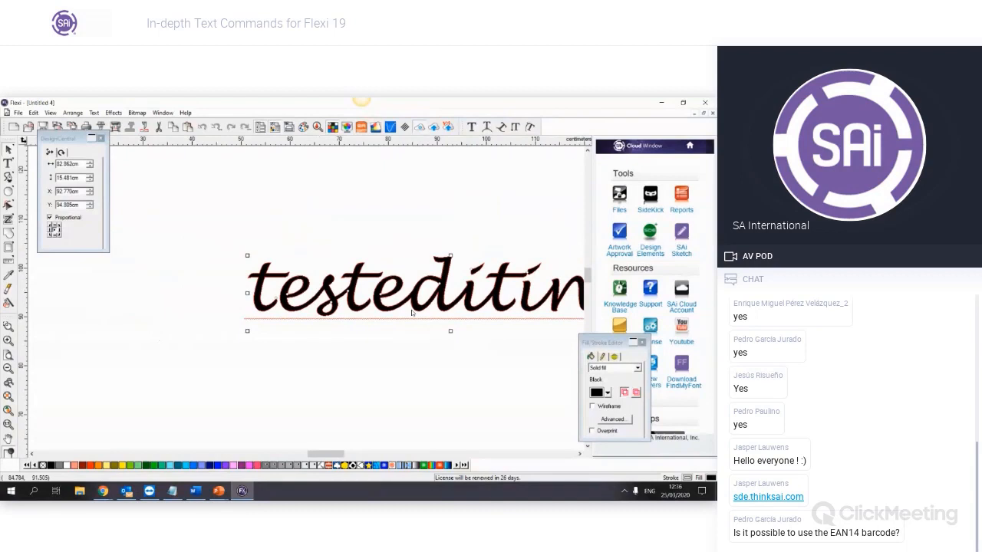
Undo the insertion of "edit" so the text reads "testing"
{"action": "key", "text": "ctrl+z"}
{"action": "key", "text": "ctrl+z"}
{"action": "key", "text": "ctrl+z"}
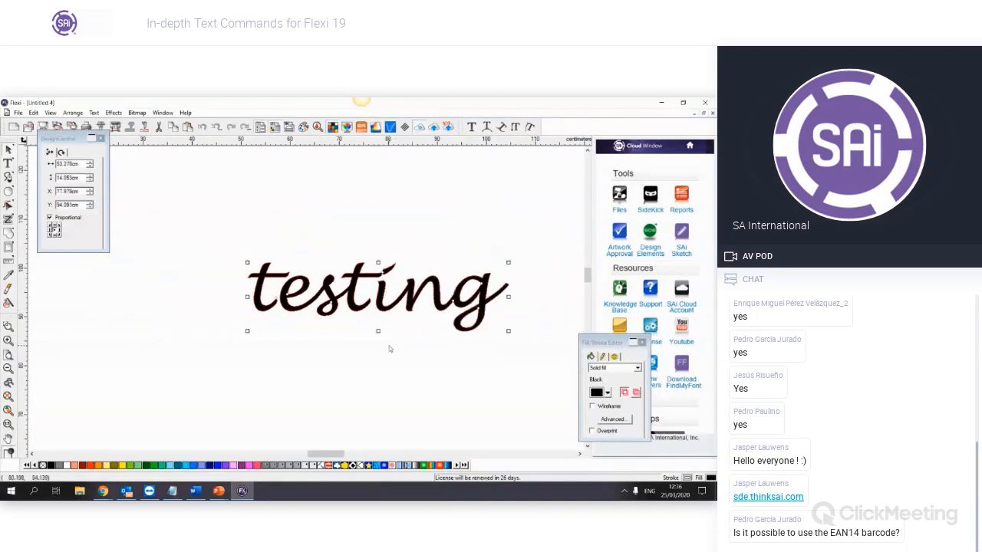
Insert "ttt" after "test" in the welded text so it reads "testttting", and deselect it
{"action": "left_click", "coordinate": [388, 349]}
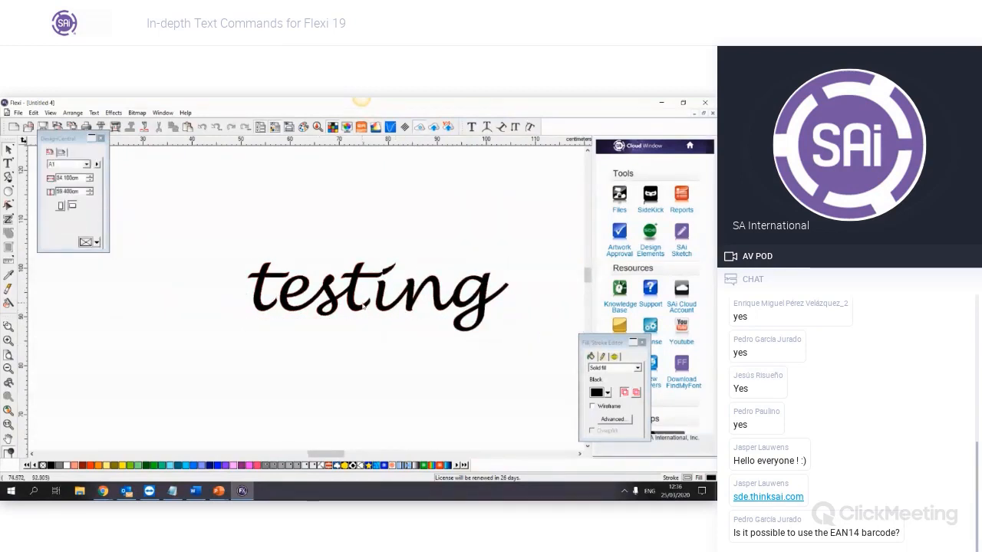
{"action": "left_click", "coordinate": [365, 305]}
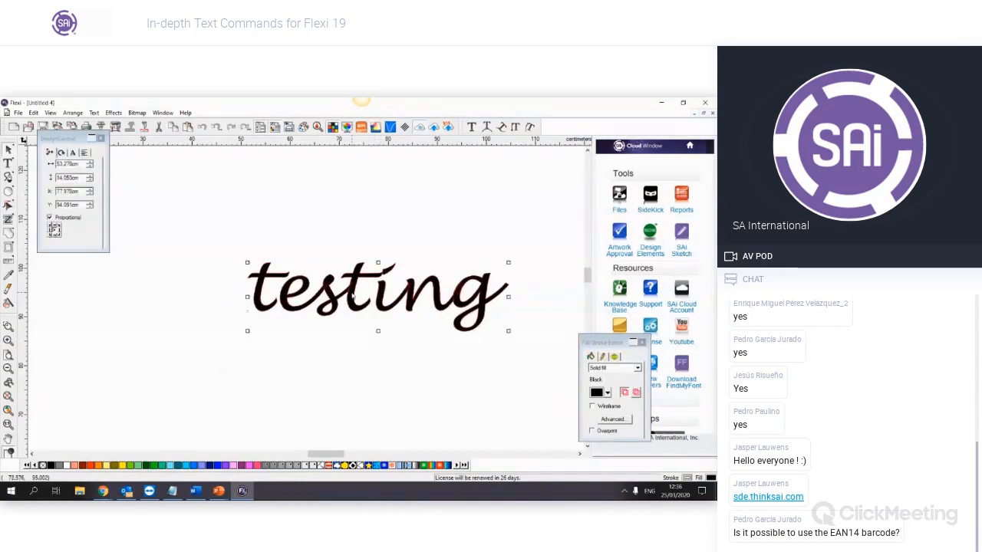
{"action": "right_click", "coordinate": [351, 295]}
{"action": "left_click", "coordinate": [361, 449]}
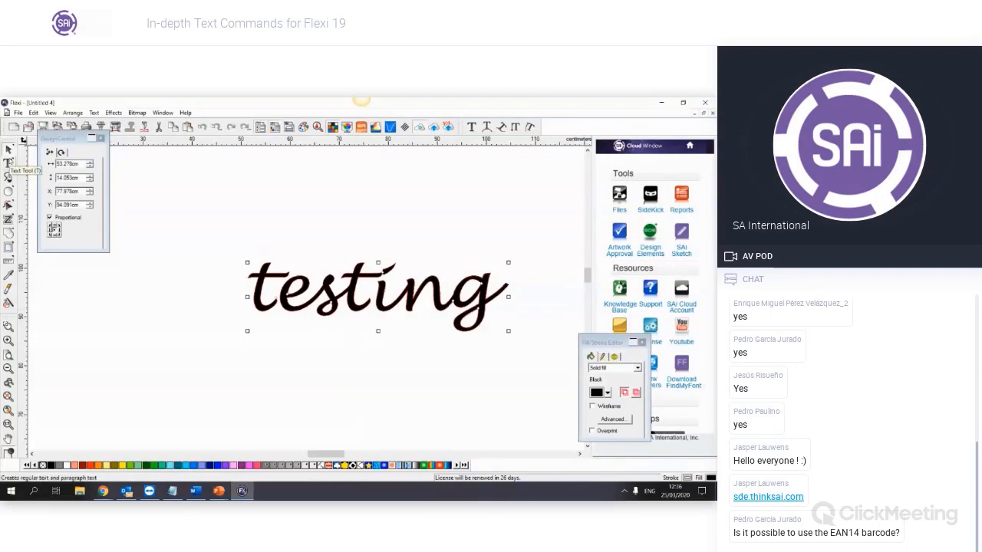
{"action": "left_click", "coordinate": [9, 163]}
{"action": "left_click", "coordinate": [379, 297]}
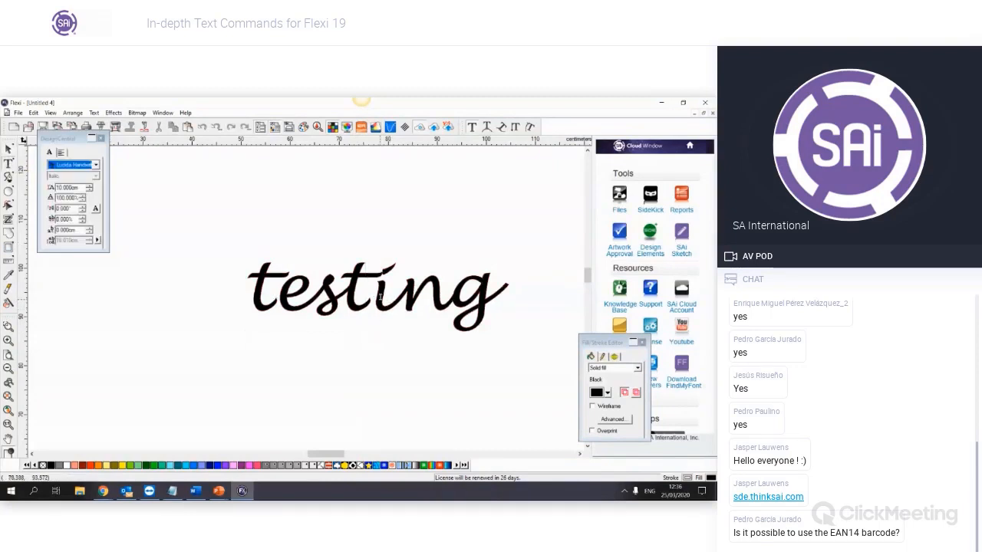
{"action": "type", "text": "ttt"}
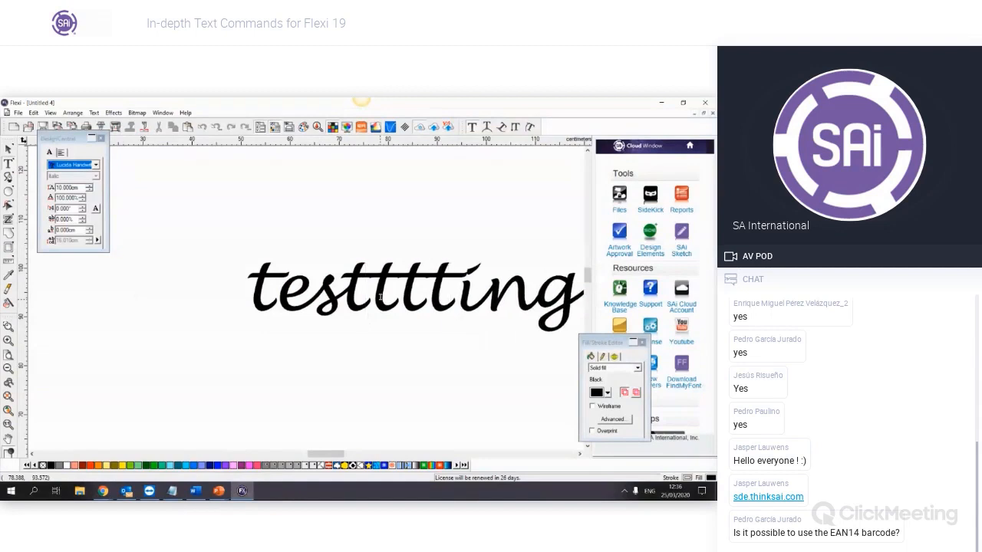
{"action": "key", "text": "Escape"}
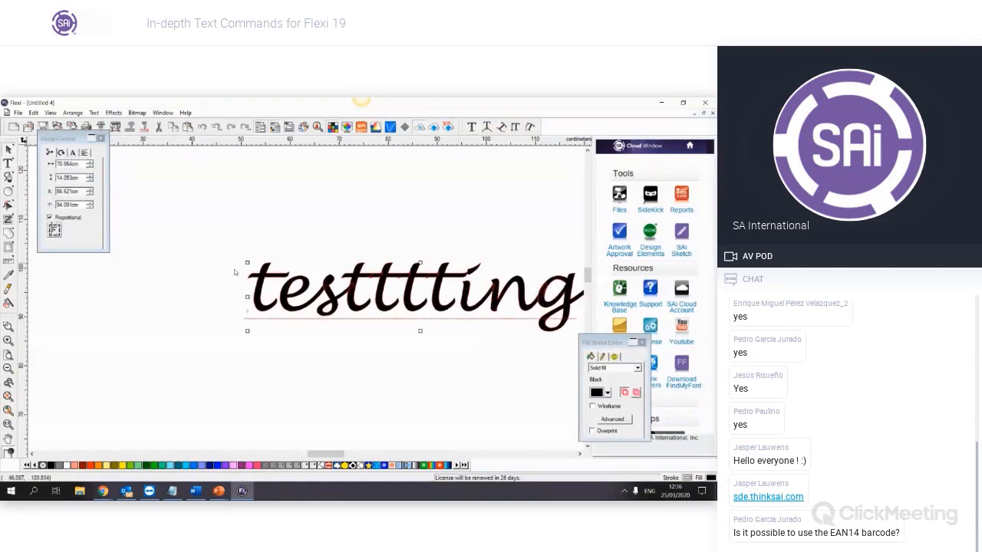
{"action": "left_click", "coordinate": [370, 374]}
Examine how the inserted letters join in the welded text and view it together with the masked "See the light" text
{"action": "left_click", "coordinate": [338, 289]}
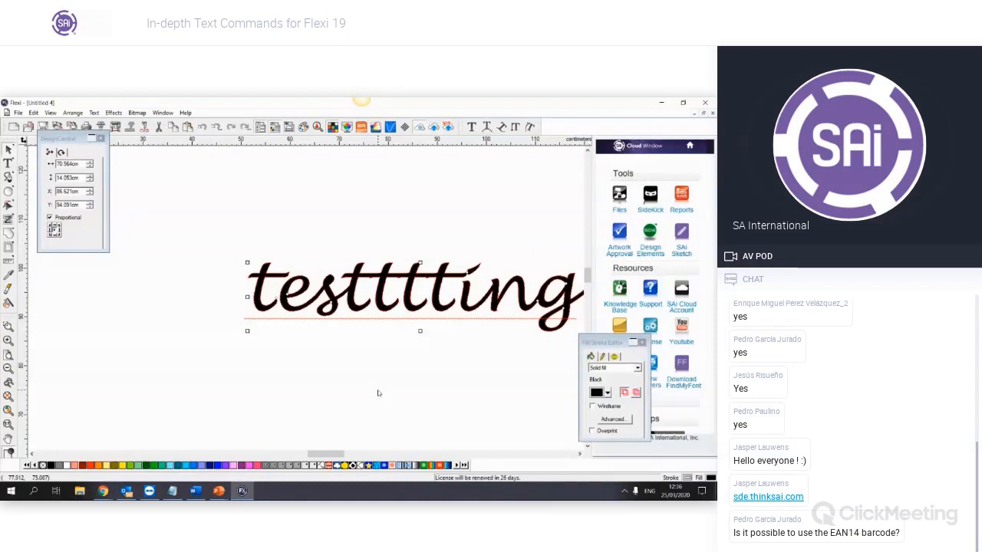
{"action": "left_click", "coordinate": [410, 356]}
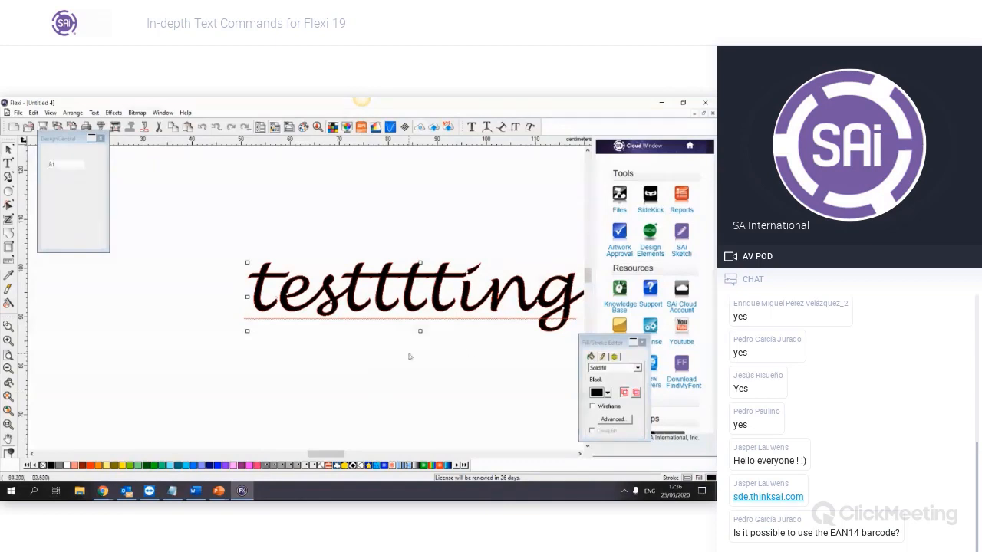
{"action": "left_click", "coordinate": [422, 305]}
{"action": "left_click", "coordinate": [415, 362]}
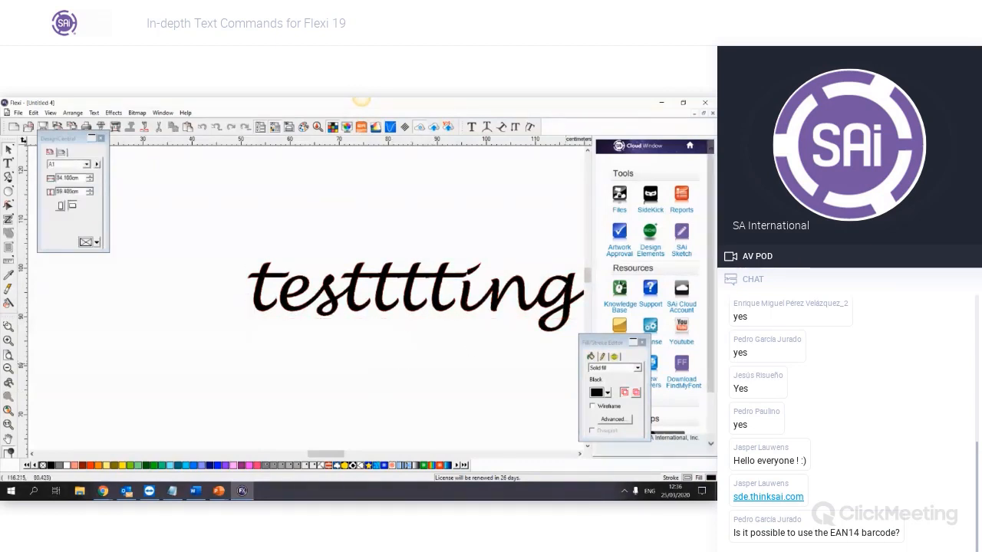
{"action": "key", "text": "alt+Tab"}
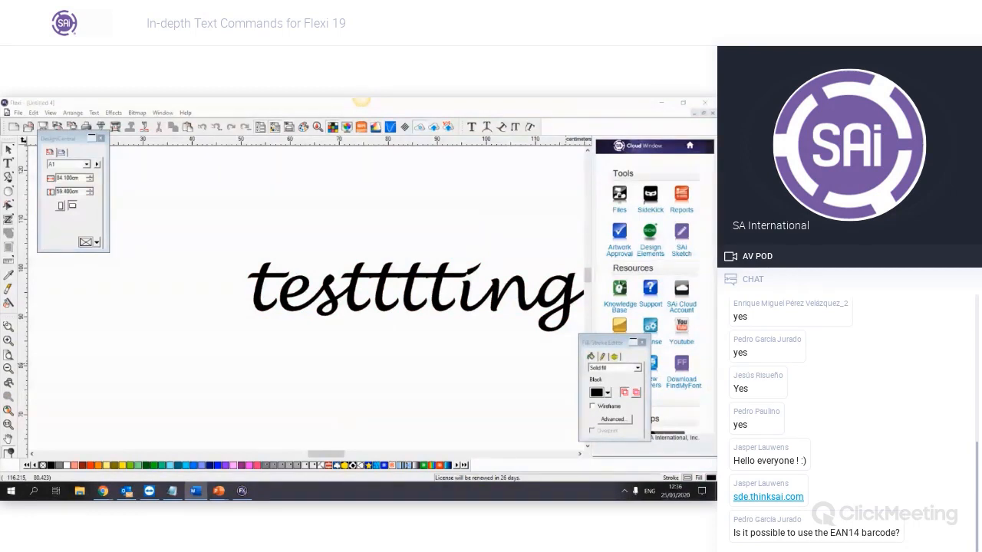
{"action": "left_click", "coordinate": [351, 429]}
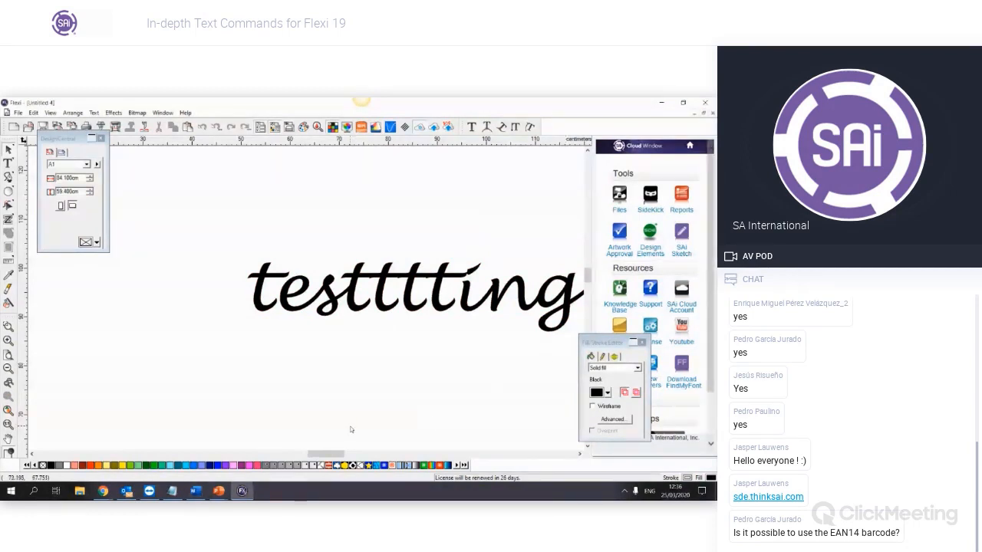
{"action": "scroll", "coordinate": [346, 398], "scroll_direction": "down", "scroll_amount": 6}
{"action": "scroll", "coordinate": [345, 390], "scroll_direction": "down", "scroll_amount": 2}
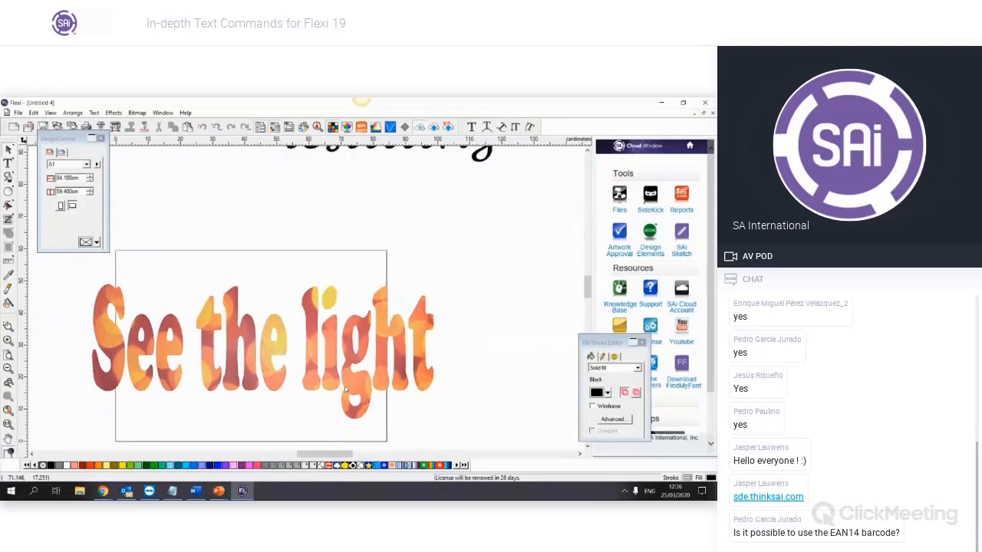
{"action": "scroll", "coordinate": [431, 295], "scroll_direction": "up", "scroll_amount": 4}
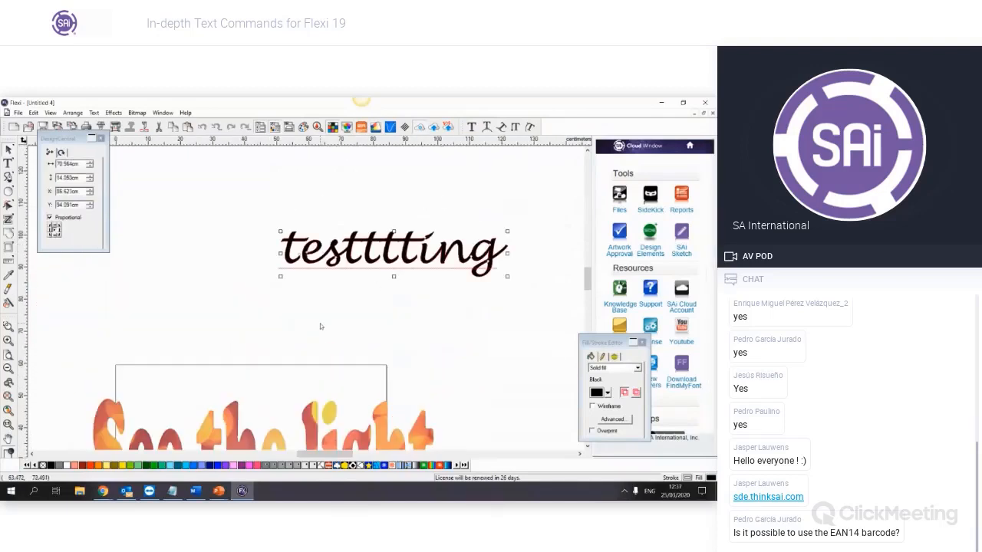
{"action": "left_click", "coordinate": [341, 256]}
{"action": "scroll", "coordinate": [406, 309], "scroll_direction": "up", "scroll_amount": 2}
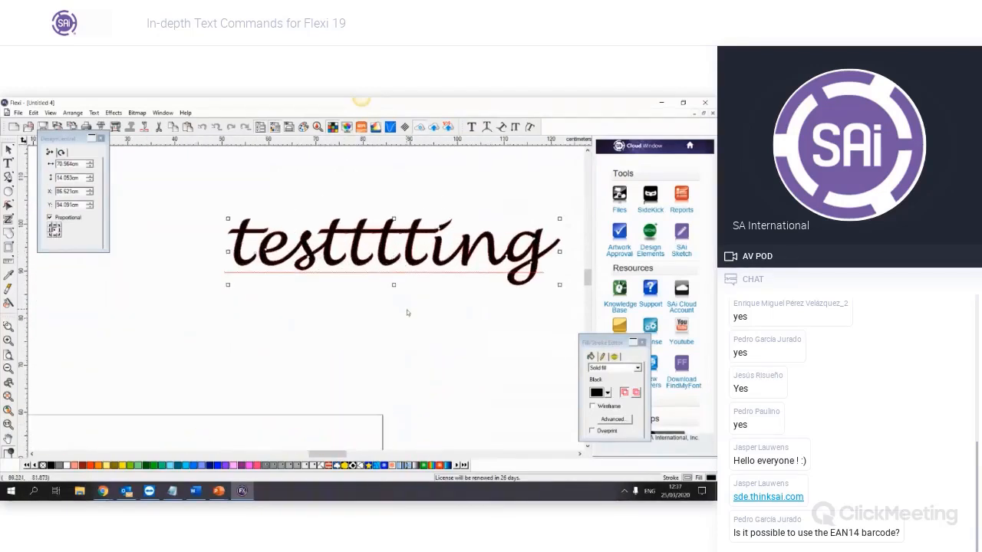
{"action": "scroll", "coordinate": [406, 310], "scroll_direction": "down", "scroll_amount": 3}
{"action": "scroll", "coordinate": [447, 339], "scroll_direction": "down", "scroll_amount": 1}
{"action": "left_click", "coordinate": [473, 355]}
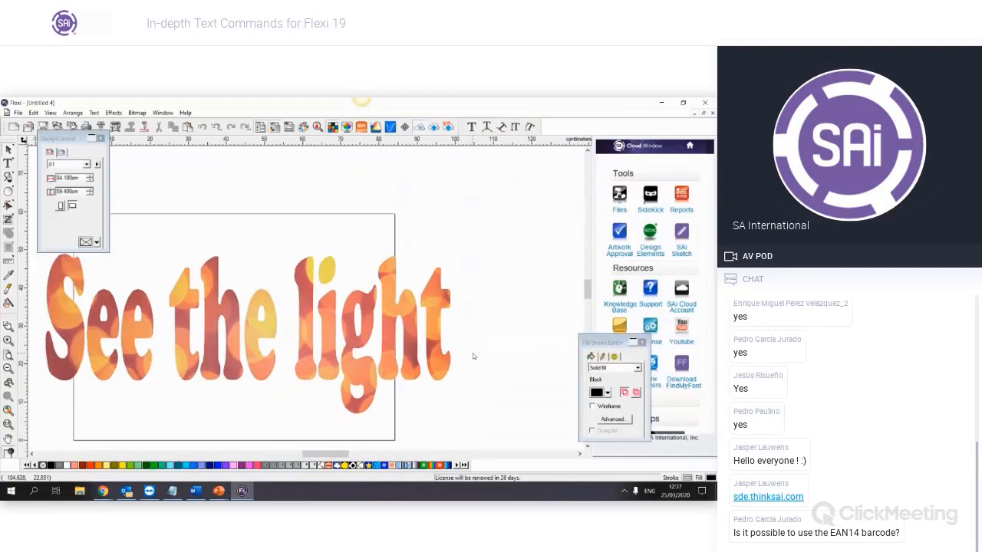
{"action": "scroll", "coordinate": [473, 356], "scroll_direction": "down", "scroll_amount": 1}
{"action": "scroll", "coordinate": [464, 271], "scroll_direction": "up", "scroll_amount": 2}
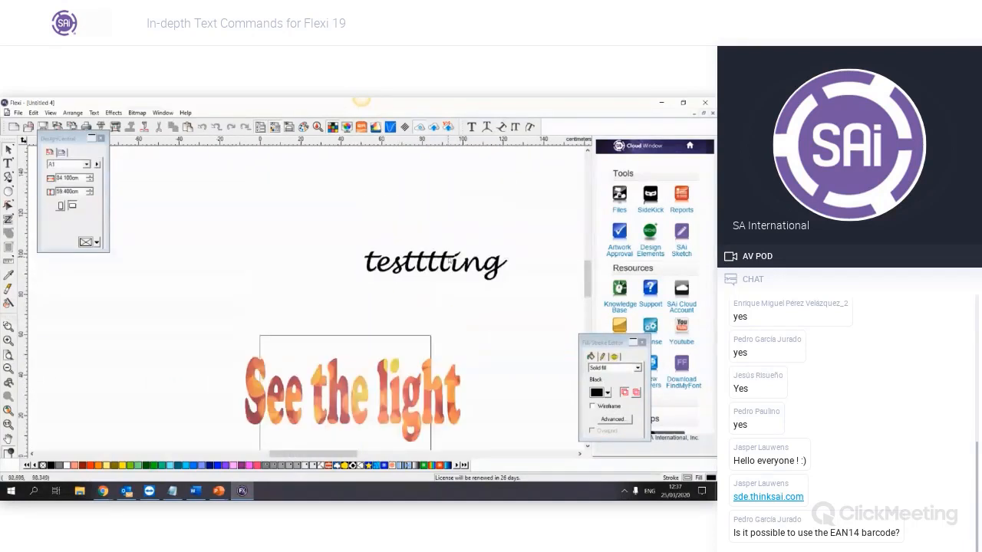
Add a contour with a 1 cm offset around the welded "testttting" text
{"action": "left_click", "coordinate": [448, 260]}
{"action": "scroll", "coordinate": [471, 349], "scroll_direction": "up", "scroll_amount": 2}
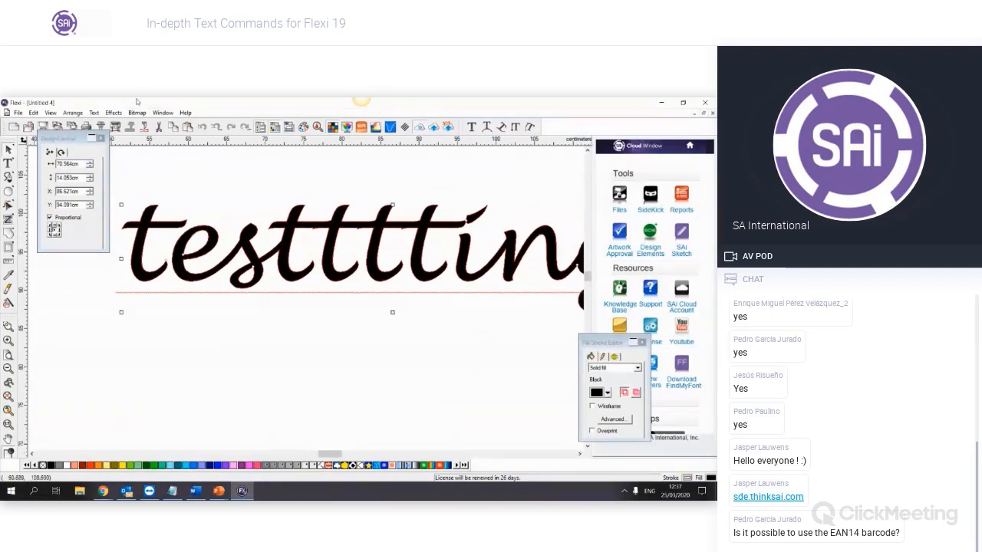
{"action": "left_click", "coordinate": [114, 113]}
{"action": "left_click", "coordinate": [135, 165]}
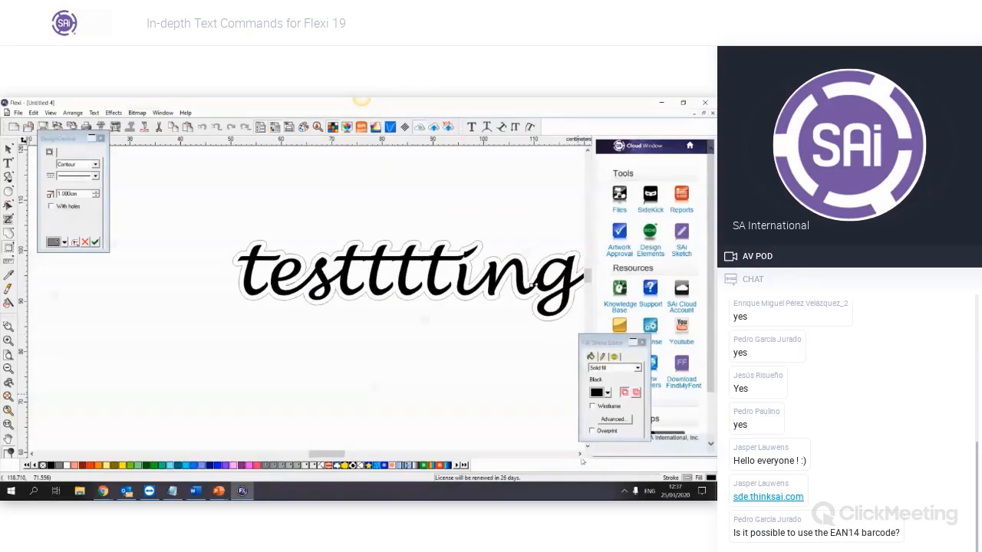
{"action": "left_click", "coordinate": [580, 453]}
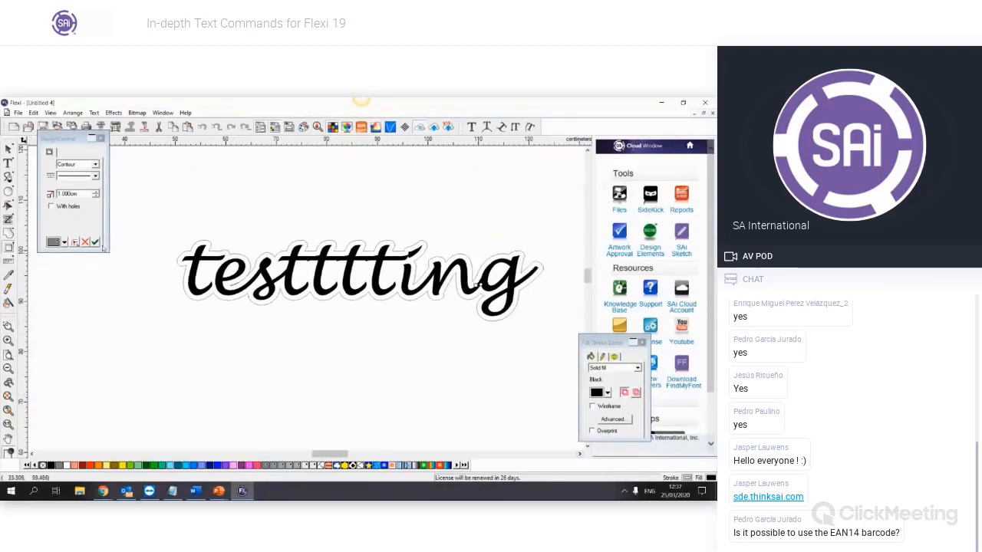
{"action": "left_click", "coordinate": [475, 286]}
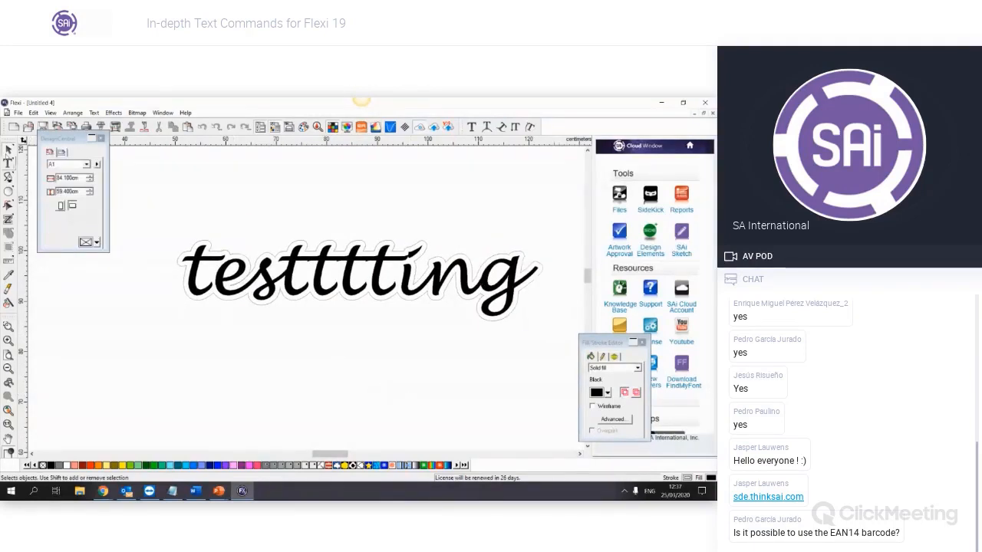
Delete the three extra t's from the contoured text so it reads "testing", and finish editing
{"action": "left_click", "coordinate": [377, 283]}
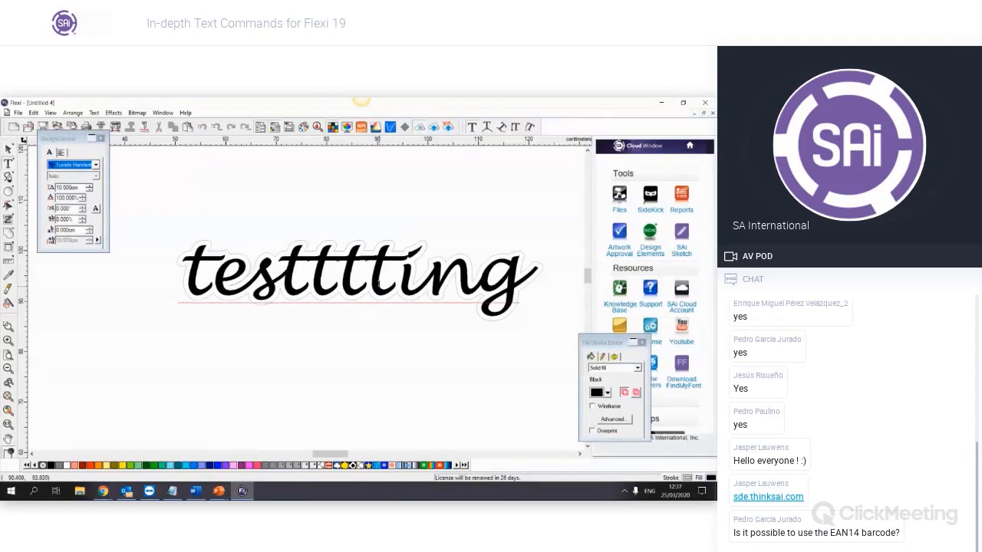
{"action": "key", "text": "BackSpace"}
{"action": "key", "text": "BackSpace"}
{"action": "key", "text": "BackSpace"}
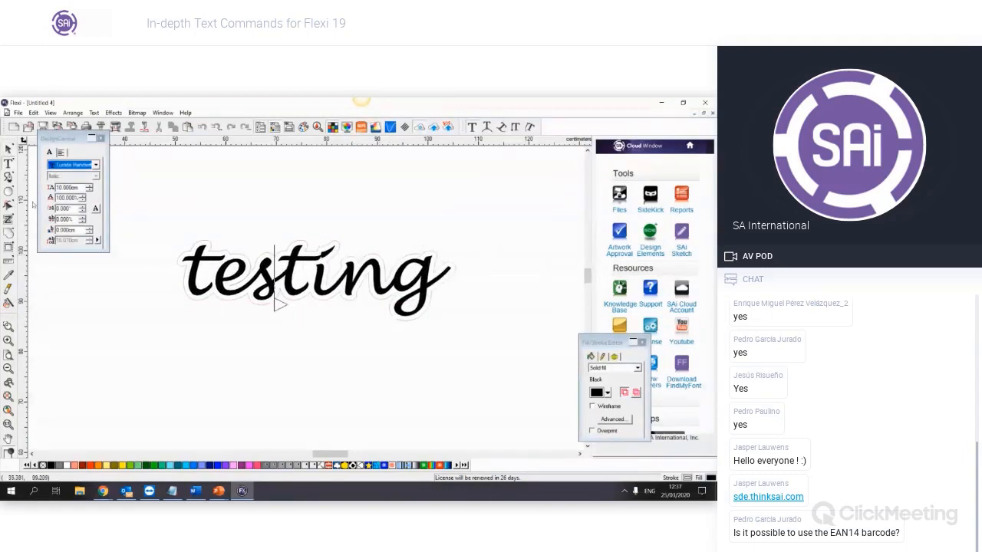
{"action": "left_click", "coordinate": [268, 353]}
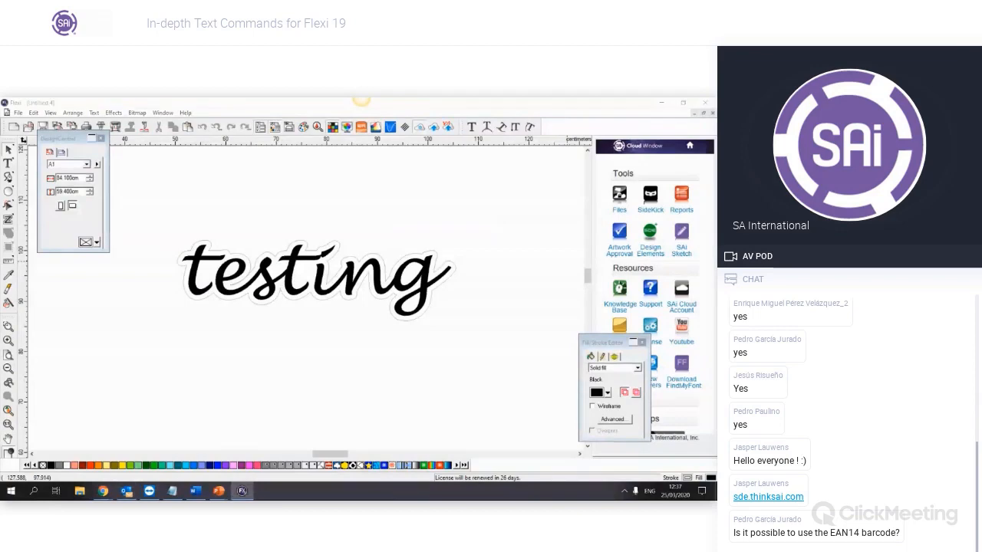
{"action": "key", "text": "alt+Tab"}
{"action": "key", "text": "alt+Tab"}
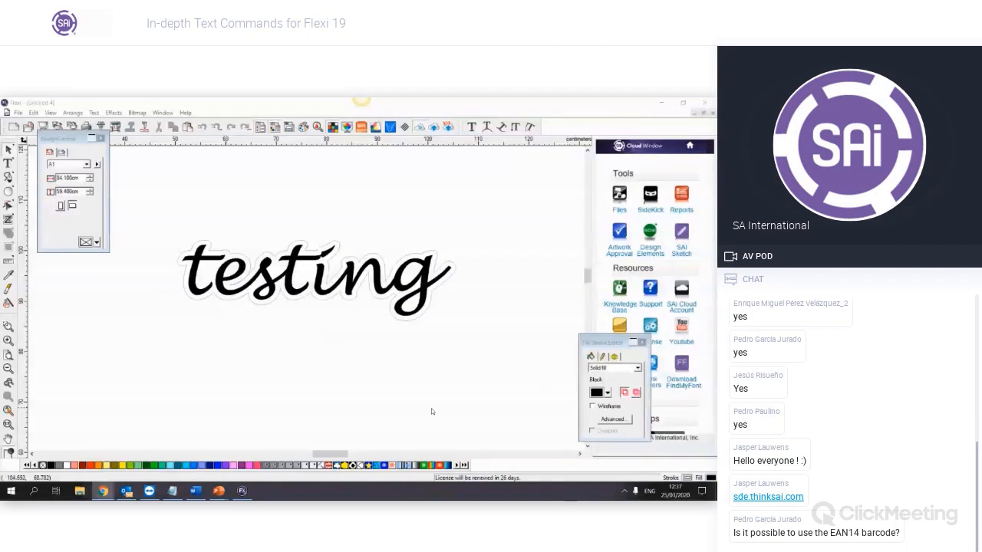
{"action": "left_click", "coordinate": [303, 290]}
{"action": "left_click", "coordinate": [311, 350]}
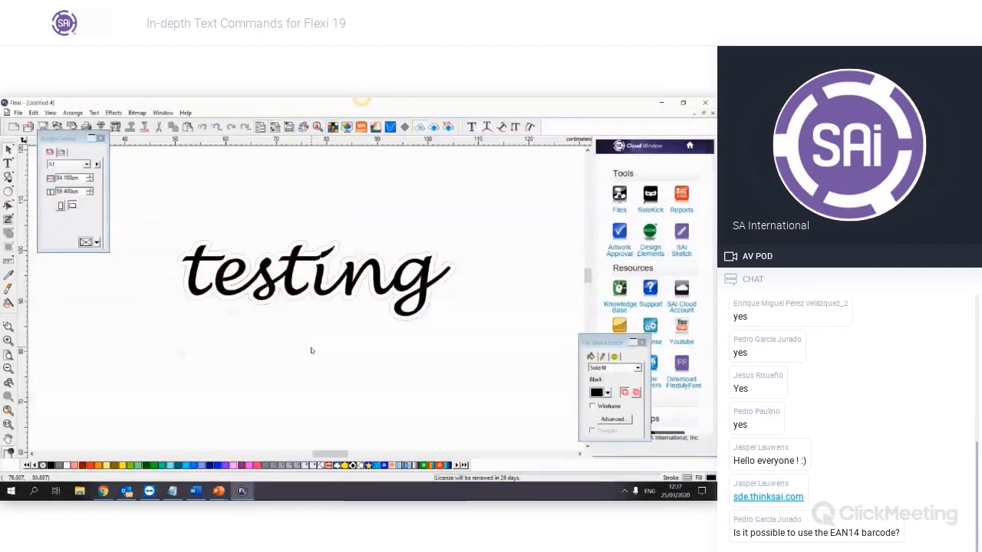
Bring up the browser window with the stock image page and minimize it
{"action": "left_click", "coordinate": [195, 490]}
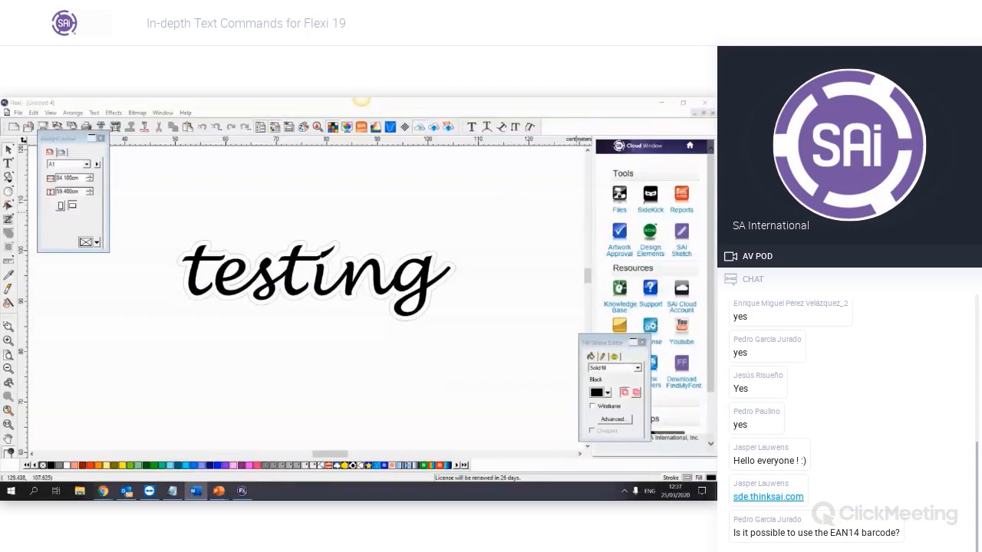
{"action": "key", "text": "alt+Tab"}
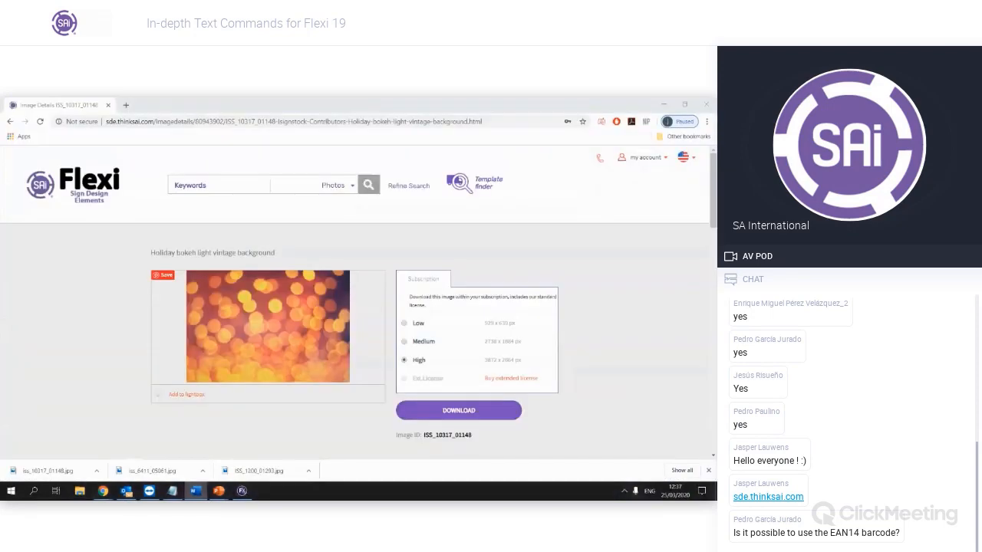
{"action": "left_click", "coordinate": [664, 104]}
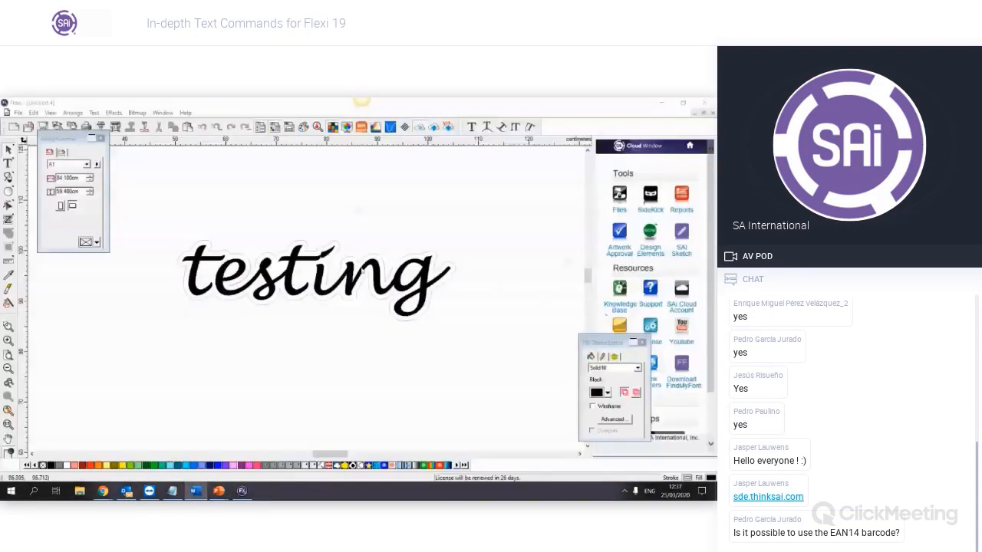
{"action": "left_click", "coordinate": [664, 103]}
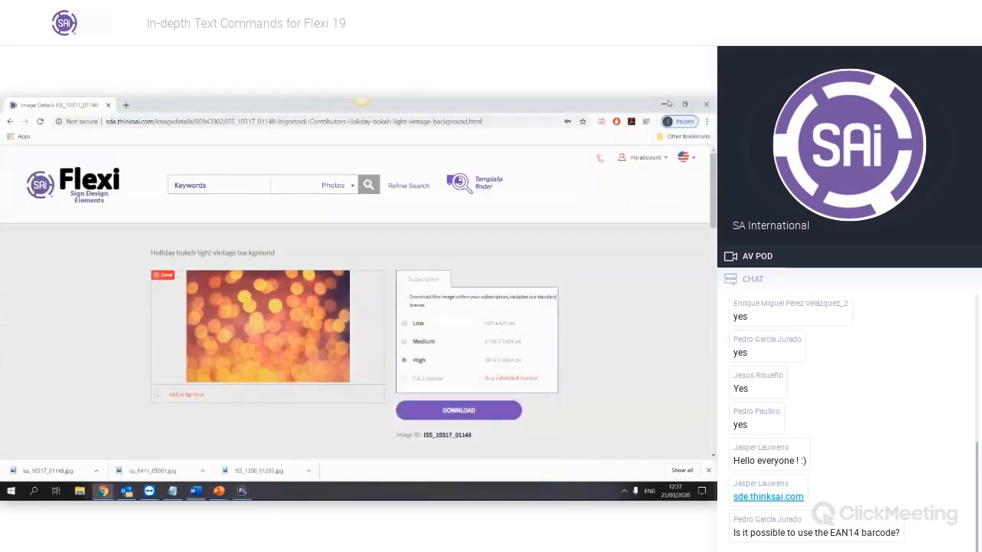
{"action": "left_click", "coordinate": [656, 103]}
Switch to PowerPoint, exit the slide show and show the Windows desktop
{"action": "key", "text": "alt+Tab"}
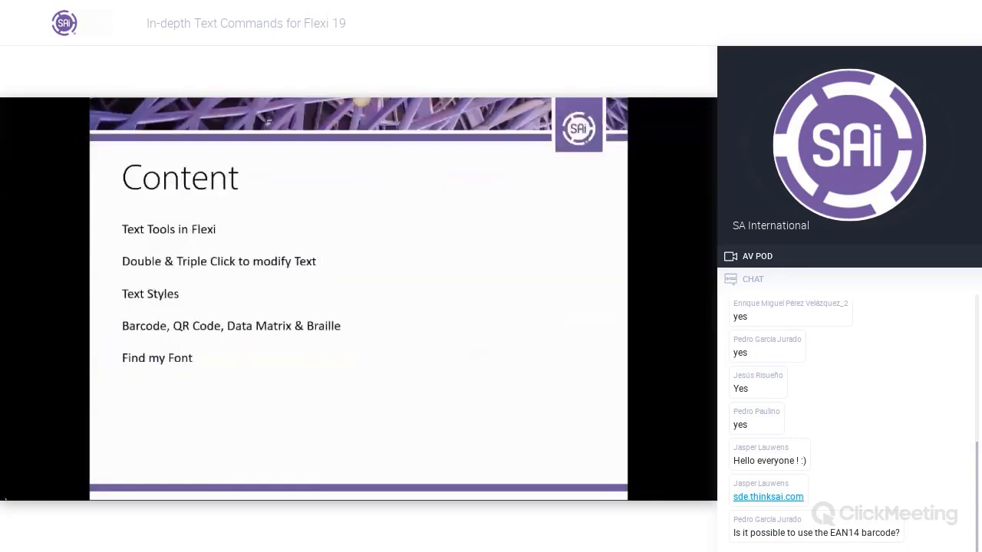
{"action": "key", "text": "Escape"}
{"action": "right_click", "coordinate": [18, 489]}
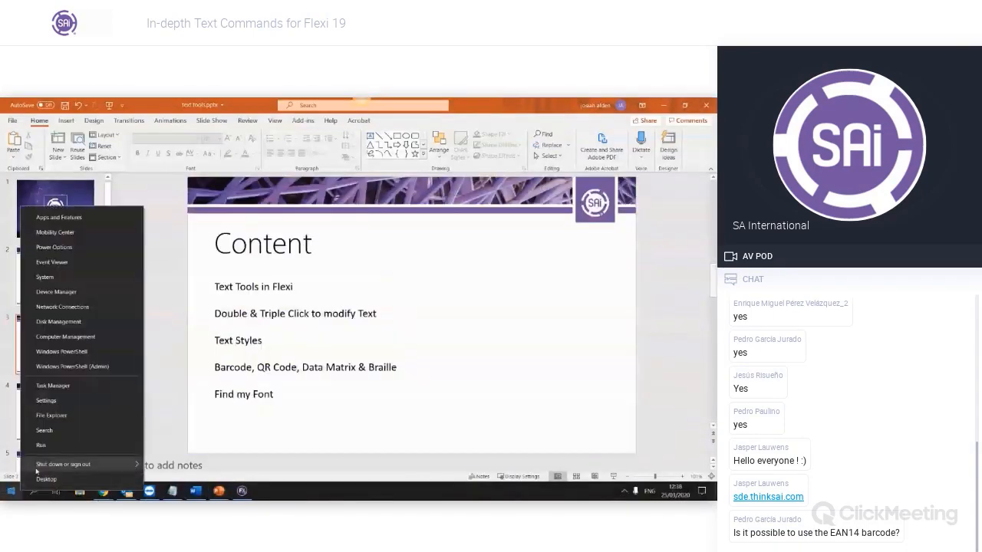
{"action": "left_click", "coordinate": [41, 479]}
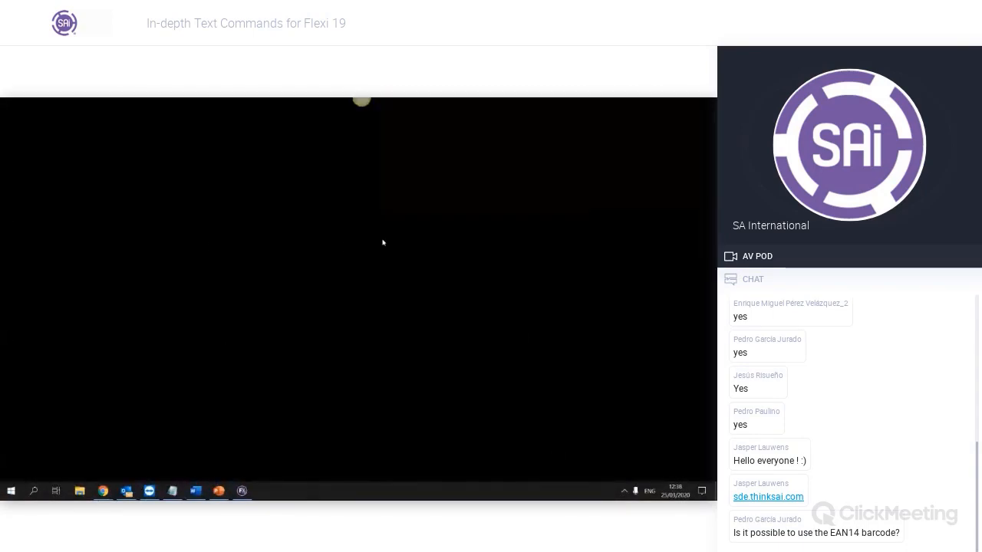
Turn on the display of the desktop icons
{"action": "right_click", "coordinate": [335, 247]}
{"action": "left_click", "coordinate": [368, 309]}
{"action": "left_click_drag", "start_coordinate": [56, 198], "coordinate": [54, 140]}
{"action": "left_click_drag", "start_coordinate": [1, 236], "coordinate": [42, 185]}
{"action": "left_click", "coordinate": [264, 259]}
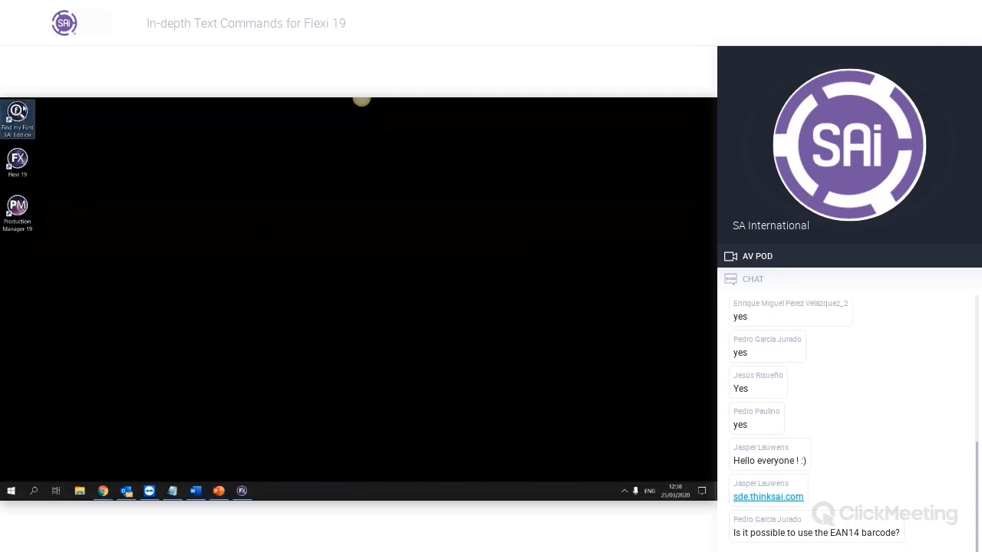
Rearrange the desktop shortcuts so Find my Font SAi Edition sits beside Flexi 19 in the first row, and switch back to Flexi
{"action": "left_click_drag", "start_coordinate": [17, 115], "coordinate": [53, 162]}
{"action": "left_click", "coordinate": [76, 249]}
{"action": "left_click_drag", "start_coordinate": [78, 248], "coordinate": [3, 160]}
{"action": "left_click_drag", "start_coordinate": [17, 162], "coordinate": [25, 115]}
{"action": "left_click", "coordinate": [68, 223]}
{"action": "left_click", "coordinate": [60, 126]}
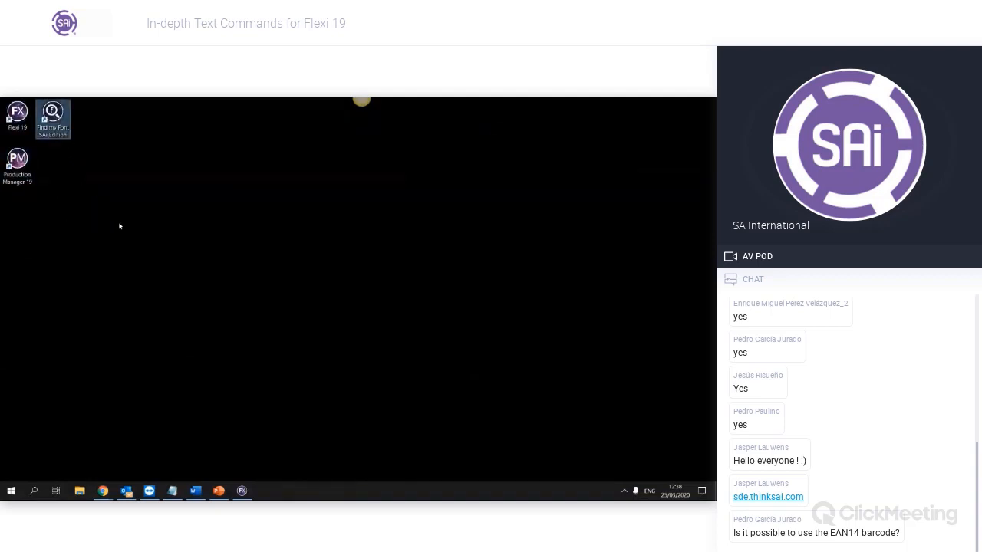
{"action": "left_click", "coordinate": [241, 491]}
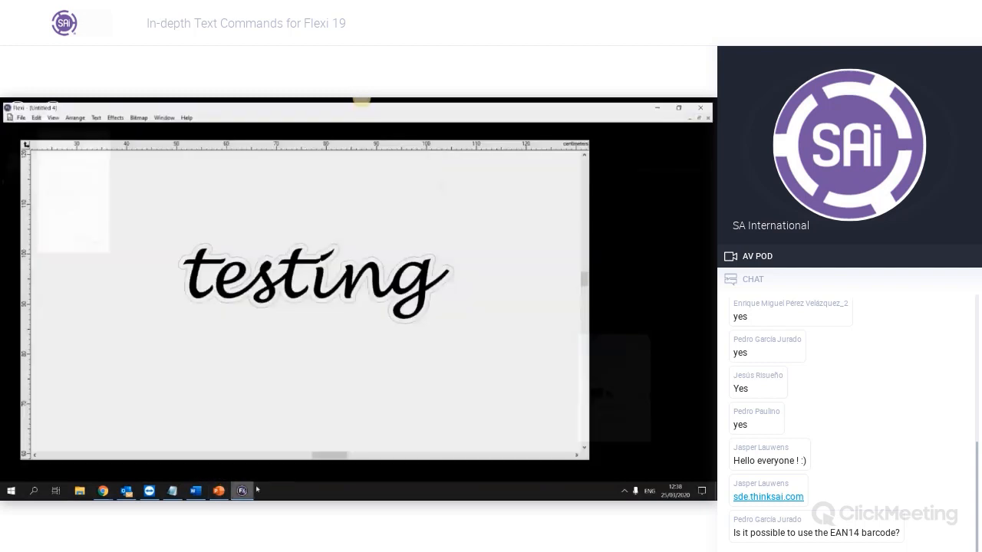
Open the Download FindMyFont page from the Cloud Window resources and minimize the browser
{"action": "left_click_drag", "start_coordinate": [608, 345], "coordinate": [512, 170]}
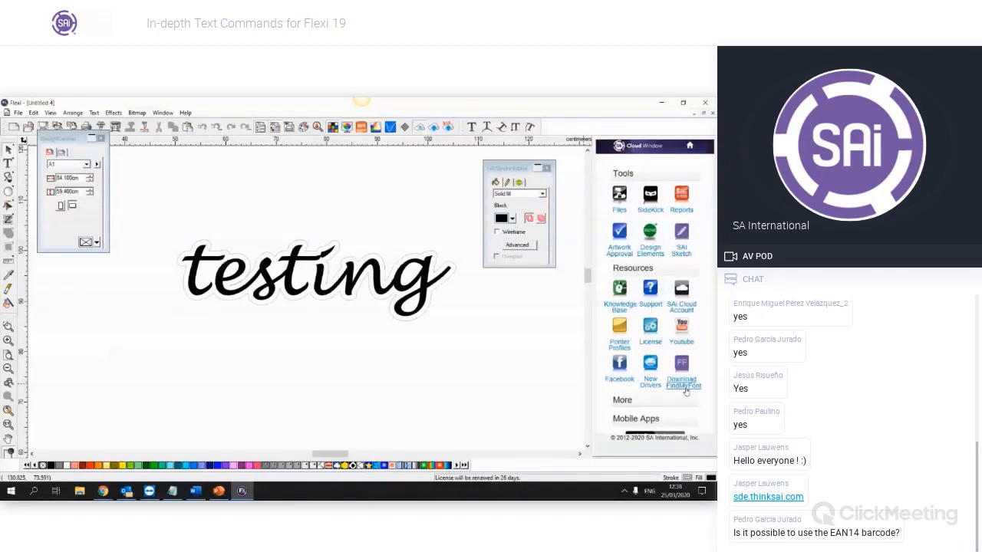
{"action": "left_click", "coordinate": [686, 391]}
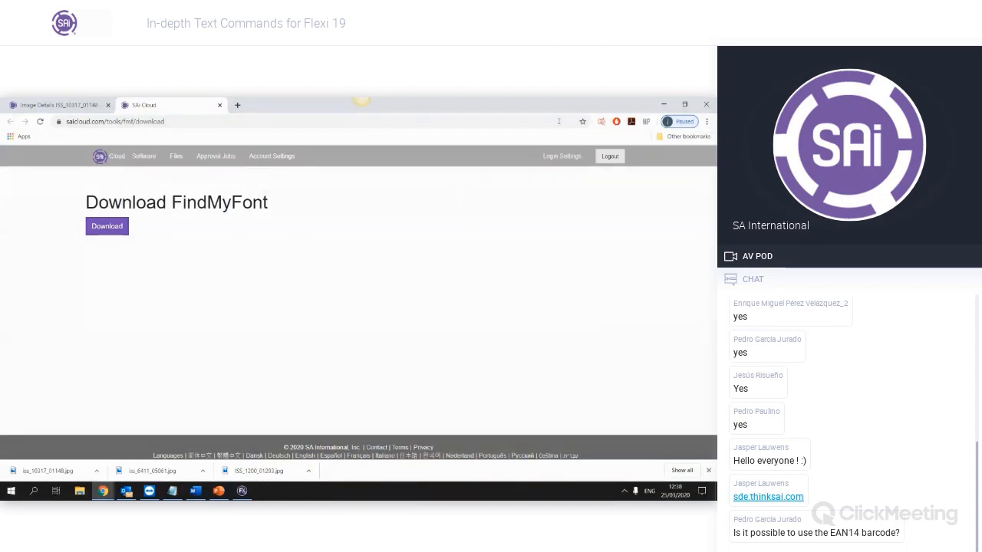
{"action": "left_click", "coordinate": [663, 104]}
Minimize Flexi, launch Find my Font SAi Edition from the desktop and dismiss its Getting Started window
{"action": "left_click", "coordinate": [662, 104]}
{"action": "left_click", "coordinate": [52, 116]}
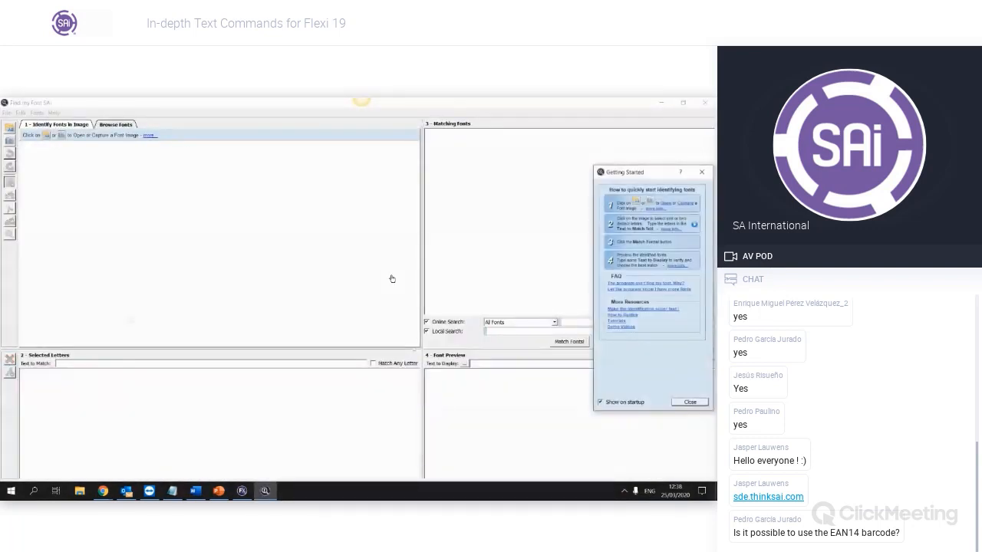
{"action": "left_click", "coordinate": [704, 173]}
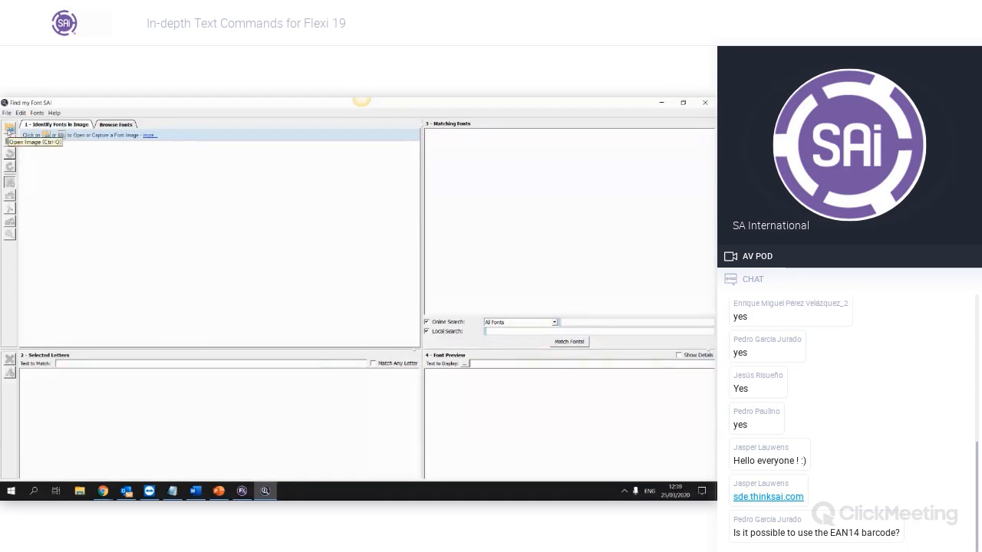
Switch to Flexi and check the font settings of the masked "See the light" text
{"action": "left_click", "coordinate": [242, 491]}
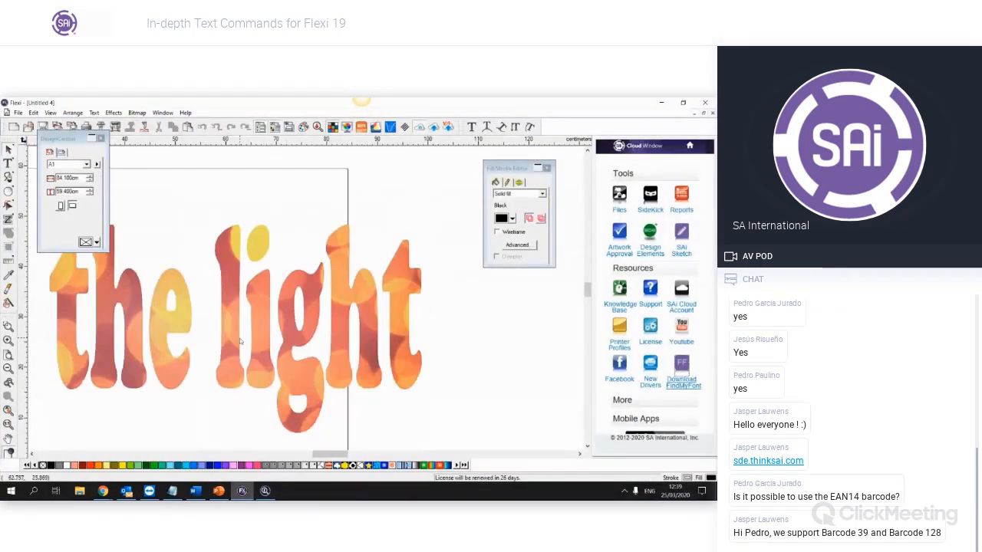
{"action": "left_click", "coordinate": [240, 341]}
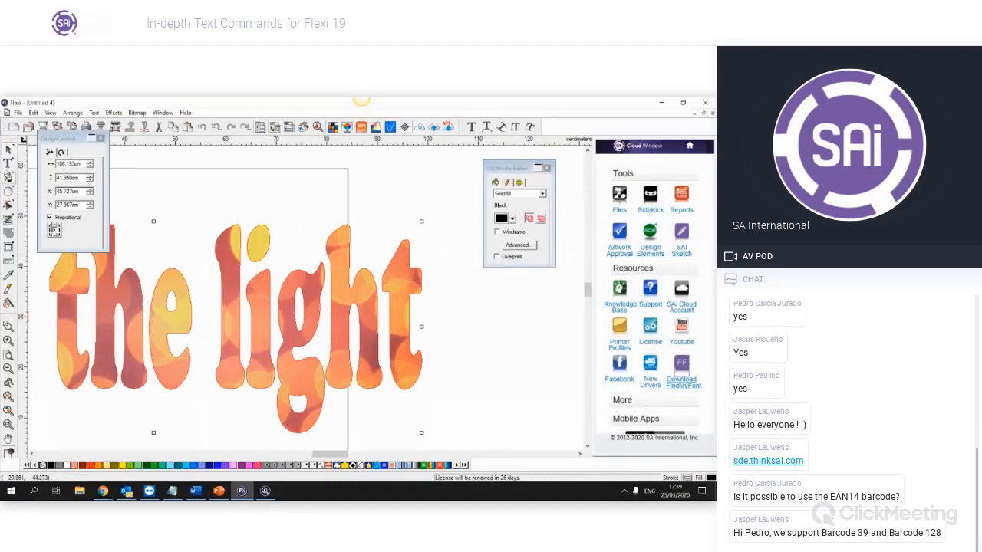
{"action": "left_click", "coordinate": [7, 165]}
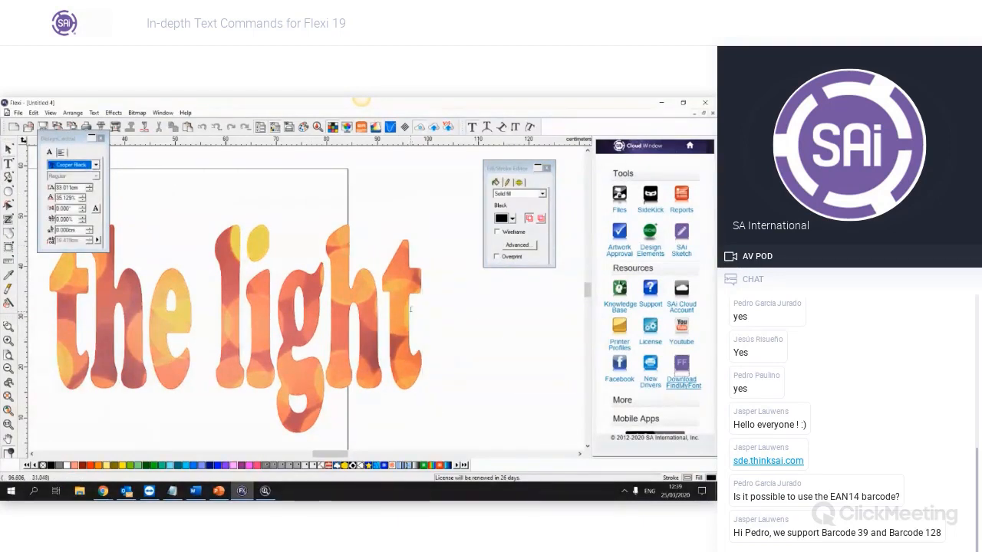
{"action": "key", "text": "Escape"}
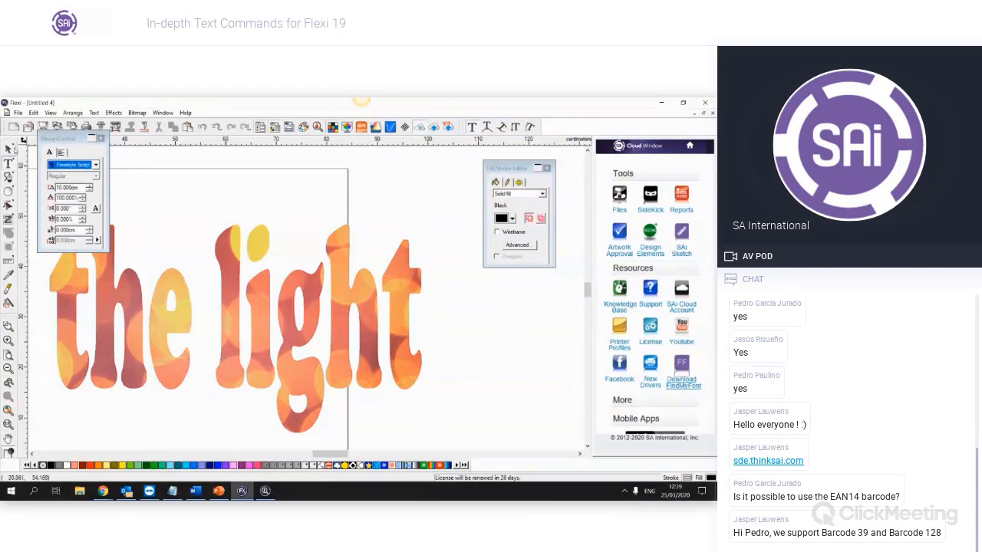
Unmask the "See the light" text and delete the bokeh image behind it
{"action": "left_click", "coordinate": [8, 148]}
{"action": "right_click", "coordinate": [371, 318]}
{"action": "left_click", "coordinate": [392, 310]}
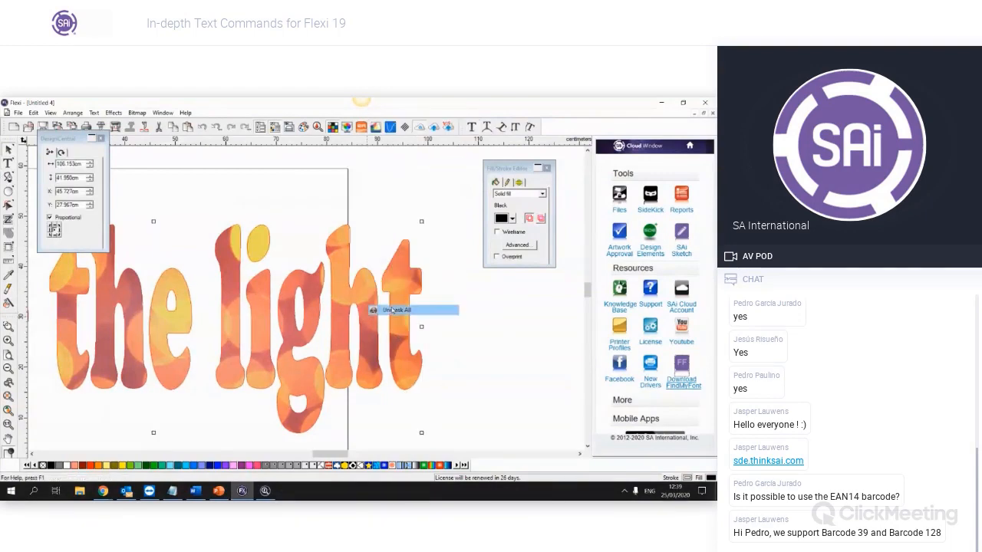
{"action": "key", "text": "Delete"}
{"action": "double_click", "coordinate": [357, 331]}
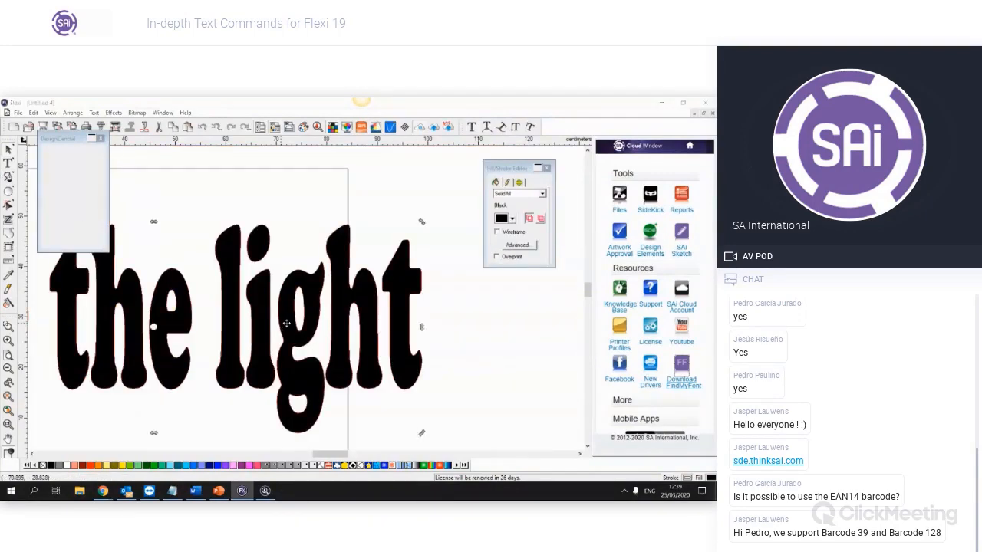
{"action": "scroll", "coordinate": [375, 314], "scroll_direction": "down", "scroll_amount": 3}
Undo the earlier edits back to the plain black "See the ligth" text without the background image
{"action": "key", "text": "ctrl+z"}
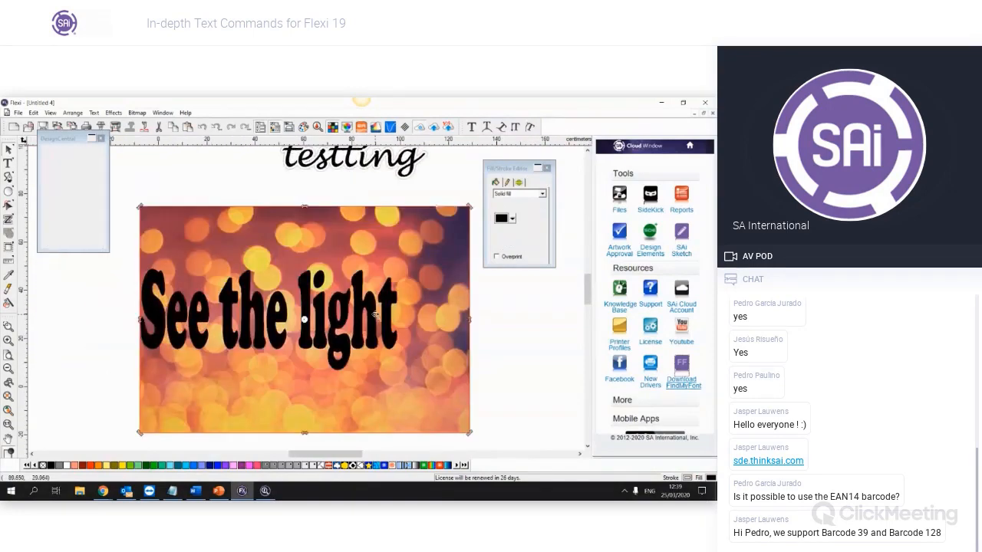
{"action": "key", "text": "ctrl+z"}
{"action": "key", "text": "ctrl+z"}
{"action": "key", "text": "ctrl+z"}
{"action": "key", "text": "ctrl+z"}
{"action": "key", "text": "ctrl+z"}
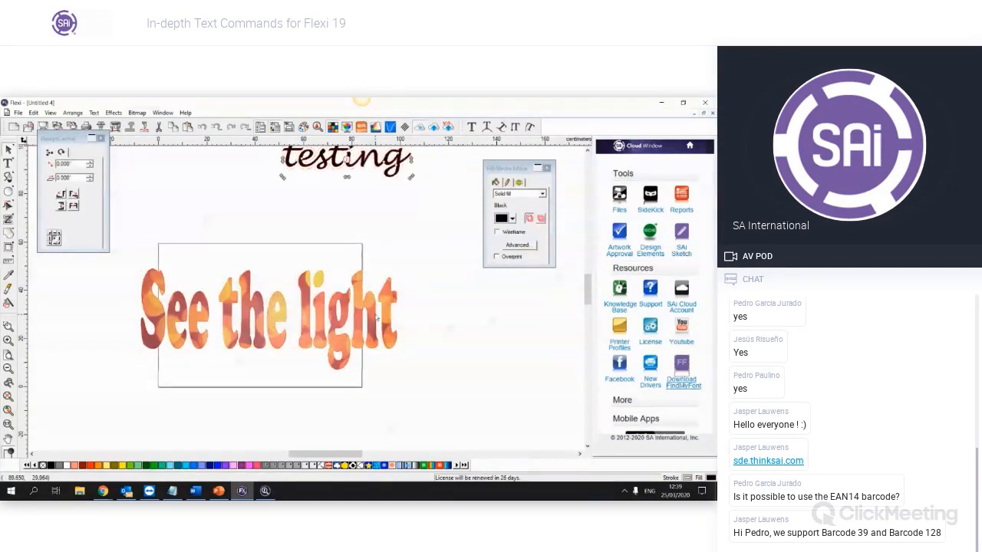
{"action": "key", "text": "ctrl+z"}
{"action": "key", "text": "ctrl+z"}
{"action": "key", "text": "ctrl+z"}
{"action": "key", "text": "ctrl+z"}
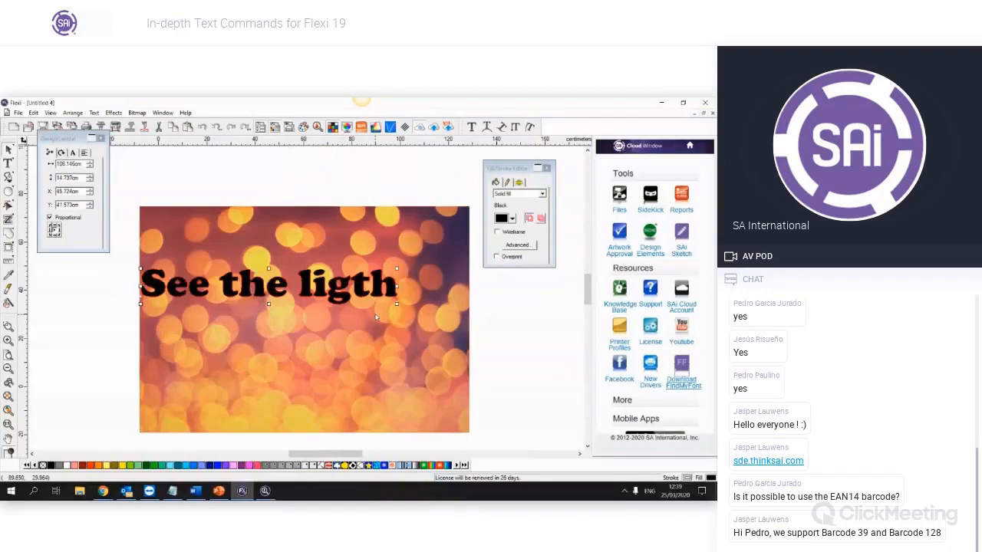
{"action": "key", "text": "ctrl+z"}
{"action": "key", "text": "ctrl+z"}
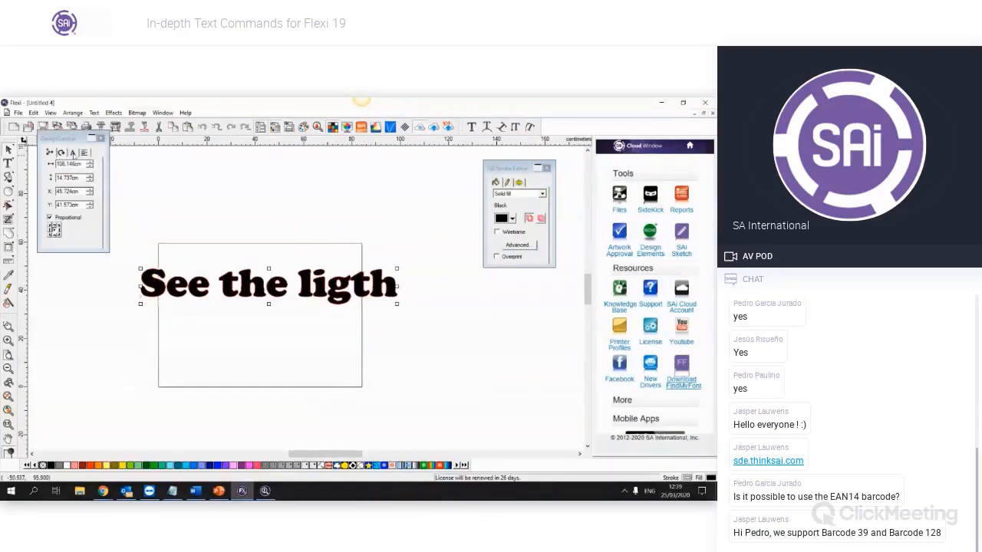
Check the font used by the "See the ligth" text and deselect it
{"action": "left_click", "coordinate": [73, 152]}
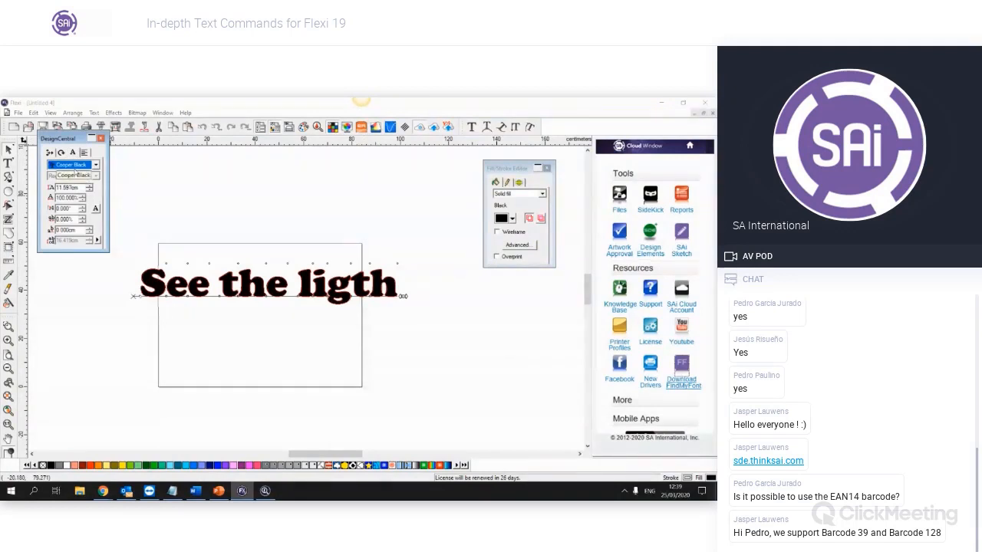
{"action": "left_click", "coordinate": [288, 341]}
Frame the "See the ligth" text large on the page and capture the screen with Find my Font
{"action": "scroll", "coordinate": [221, 325], "scroll_direction": "up", "scroll_amount": 1}
{"action": "scroll", "coordinate": [222, 325], "scroll_direction": "up", "scroll_amount": 1}
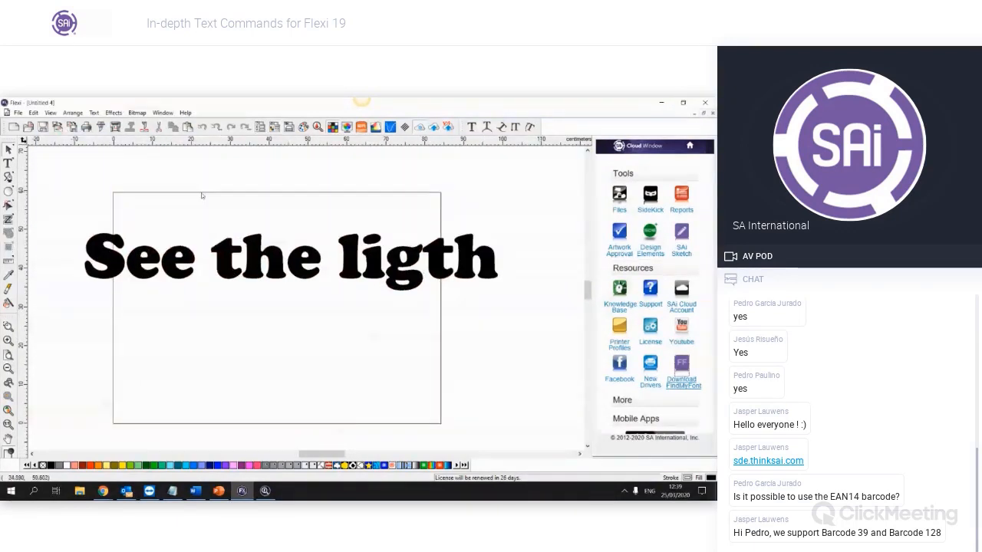
{"action": "scroll", "coordinate": [170, 248], "scroll_direction": "up", "scroll_amount": 1}
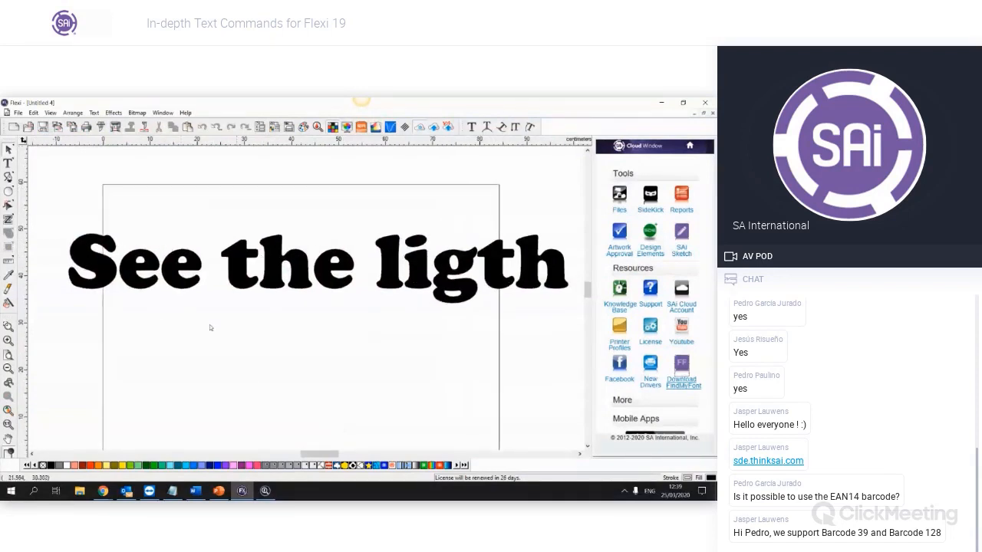
{"action": "left_click", "coordinate": [264, 491]}
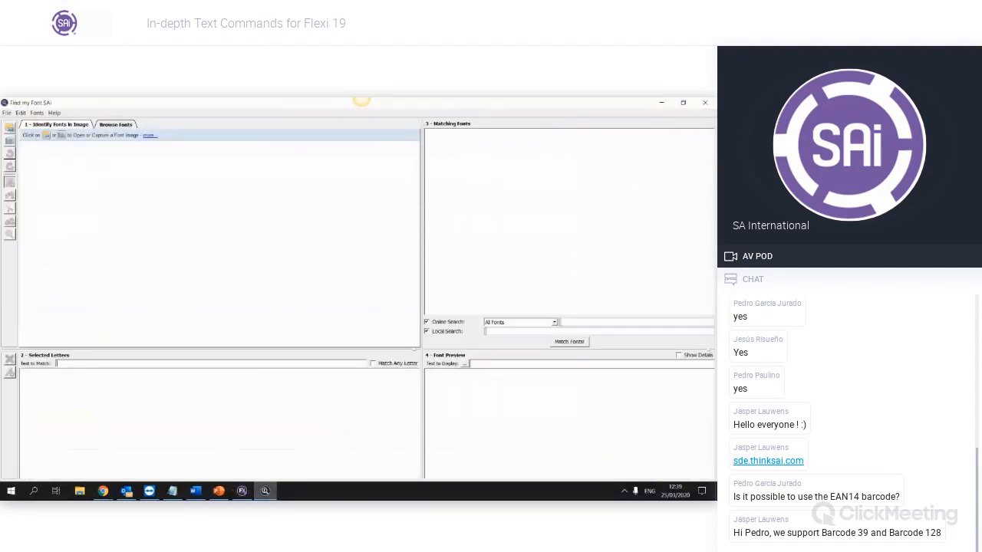
{"action": "left_click", "coordinate": [10, 142]}
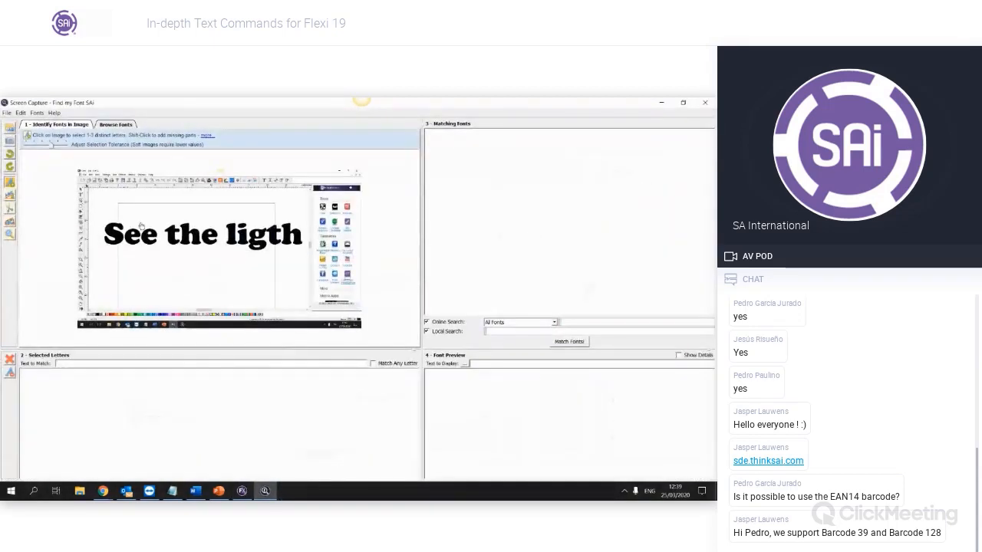
Select the letters of "See the" in the captured image for font matching
{"action": "scroll", "coordinate": [146, 277], "scroll_direction": "up", "scroll_amount": 1}
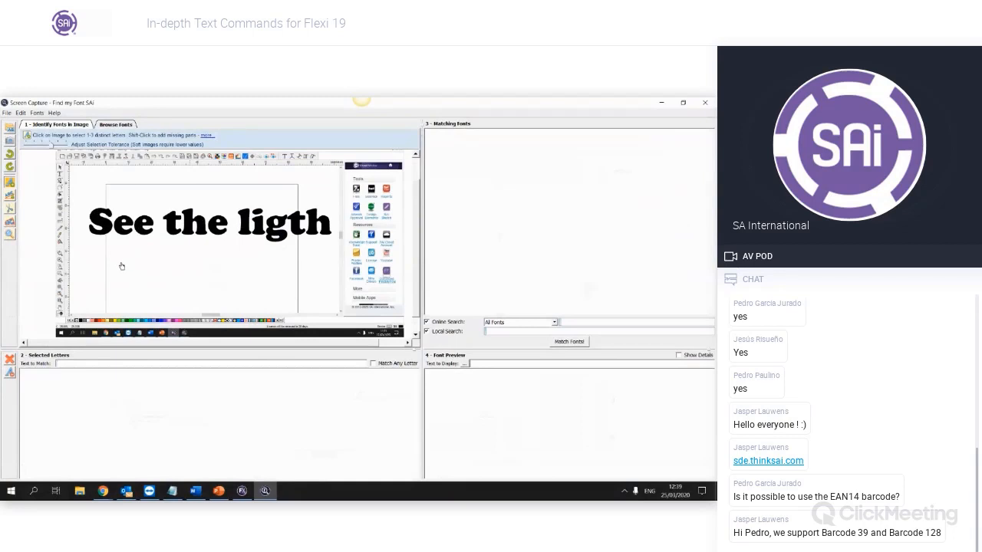
{"action": "left_click", "coordinate": [108, 227]}
{"action": "left_click", "coordinate": [122, 227]}
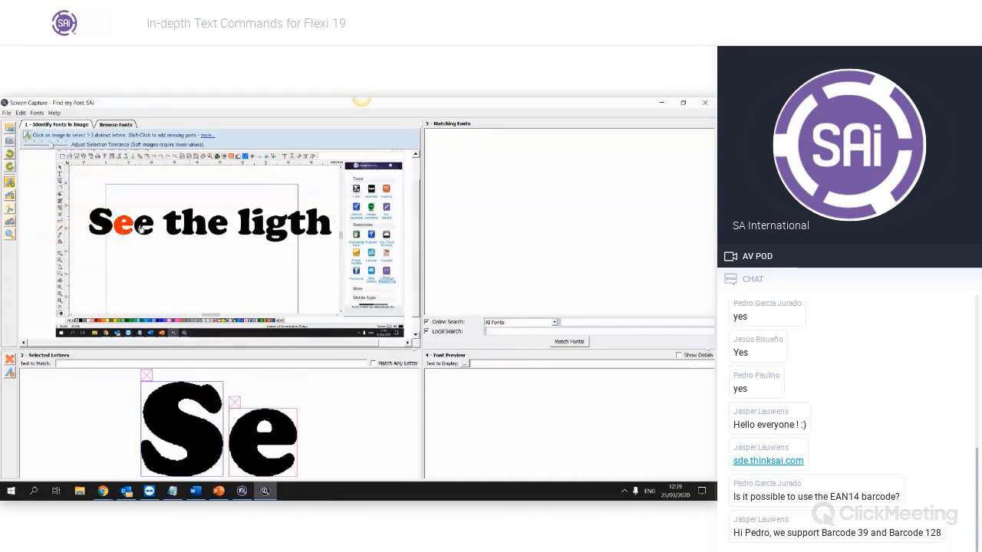
{"action": "left_click", "coordinate": [145, 230]}
{"action": "left_click", "coordinate": [174, 224]}
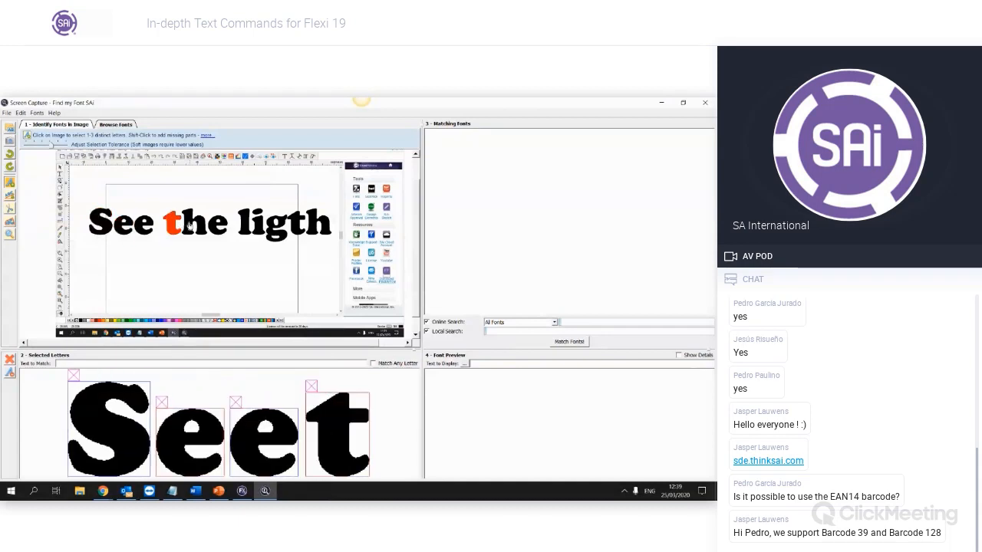
{"action": "left_click", "coordinate": [193, 225]}
{"action": "left_click", "coordinate": [217, 226]}
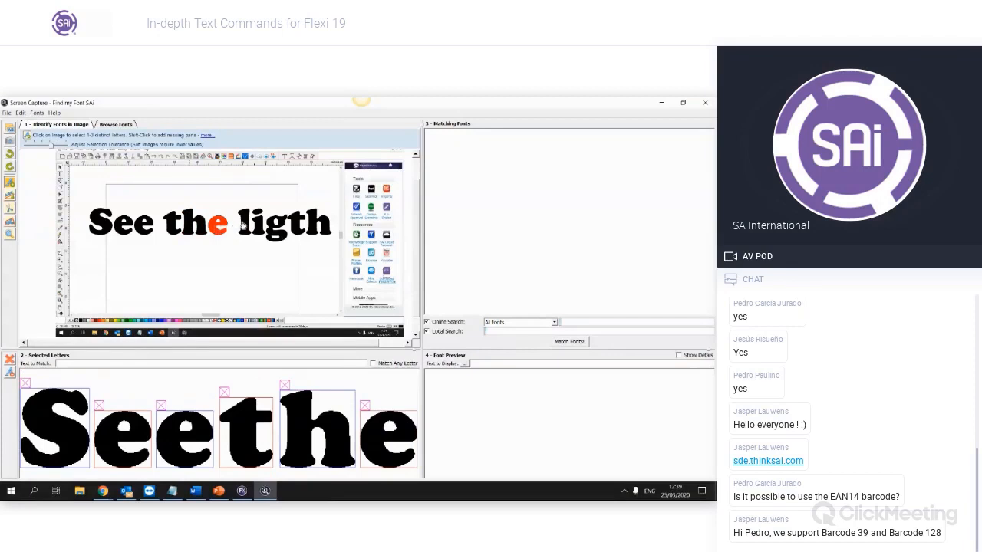
{"action": "left_click", "coordinate": [244, 224]}
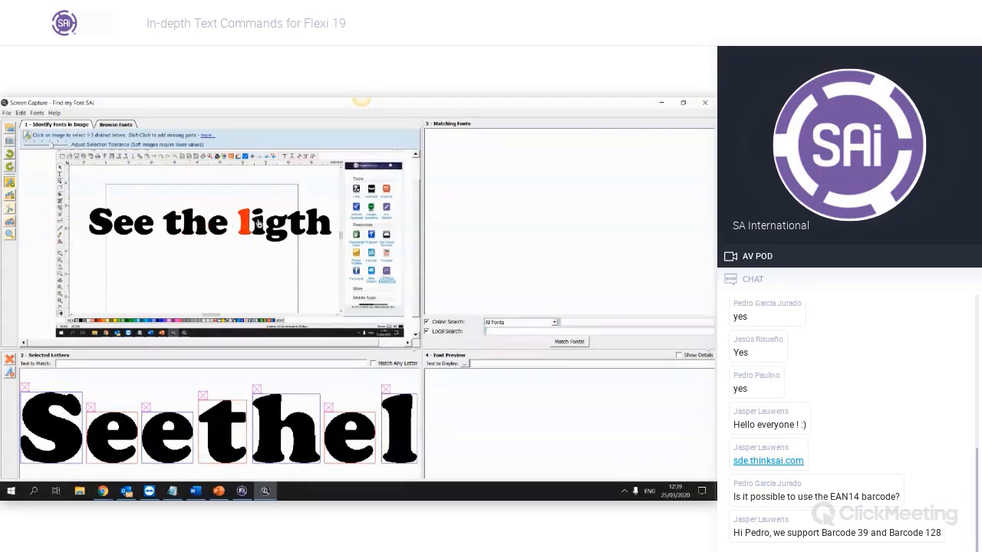
{"action": "left_click", "coordinate": [259, 222]}
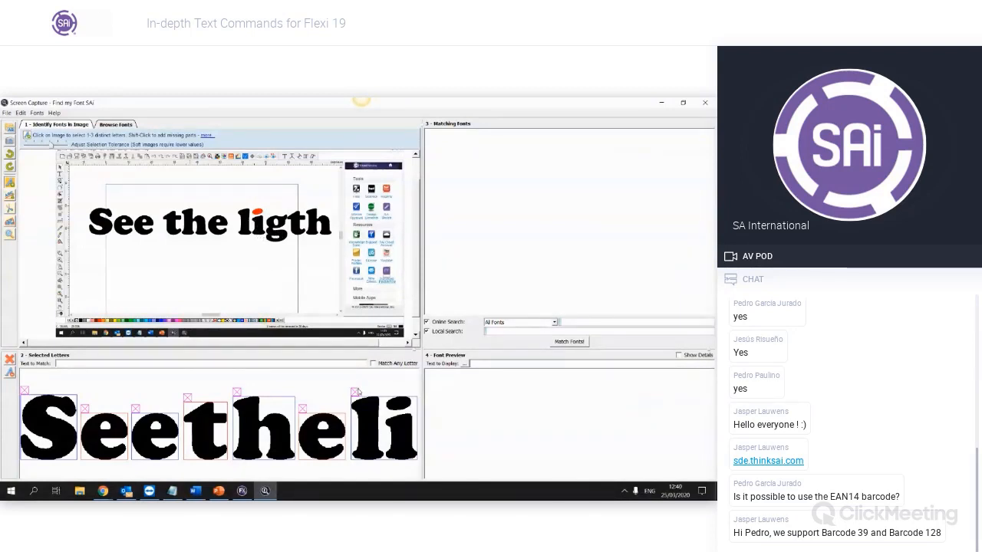
{"action": "left_click", "coordinate": [357, 392]}
Add the letters l, i, g, t and h of "ligth" to the selected letters as separate characters
{"action": "left_click", "coordinate": [244, 224]}
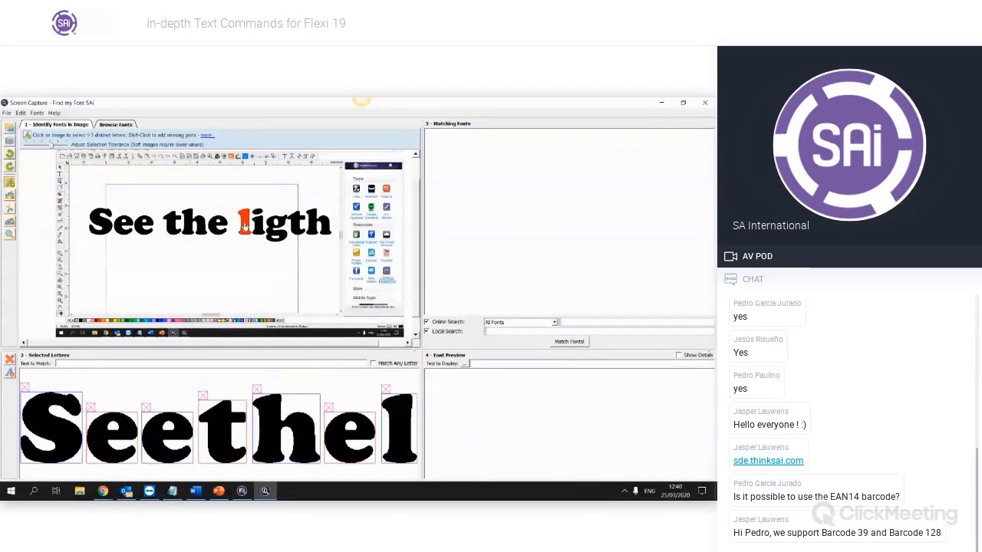
{"action": "left_click", "coordinate": [261, 228]}
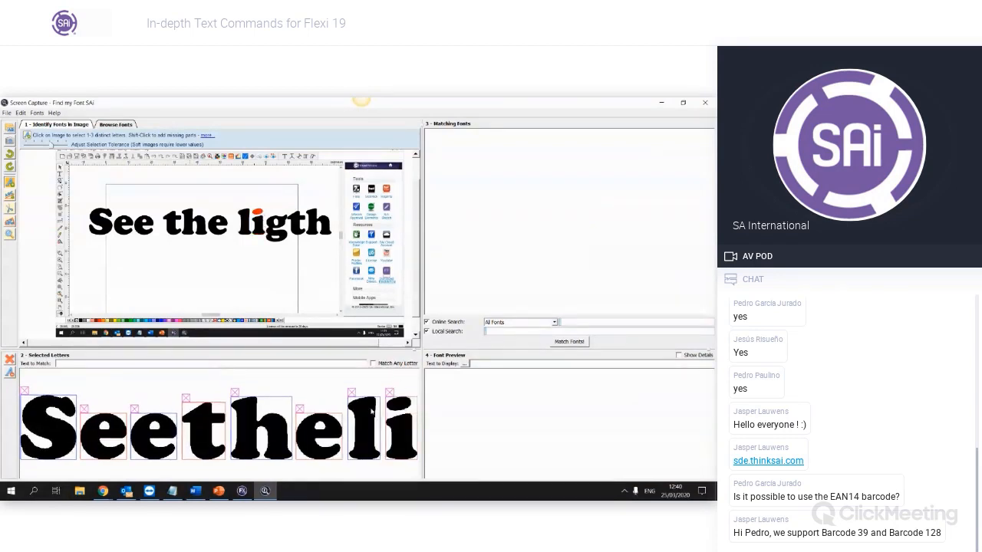
{"action": "left_click", "coordinate": [280, 237]}
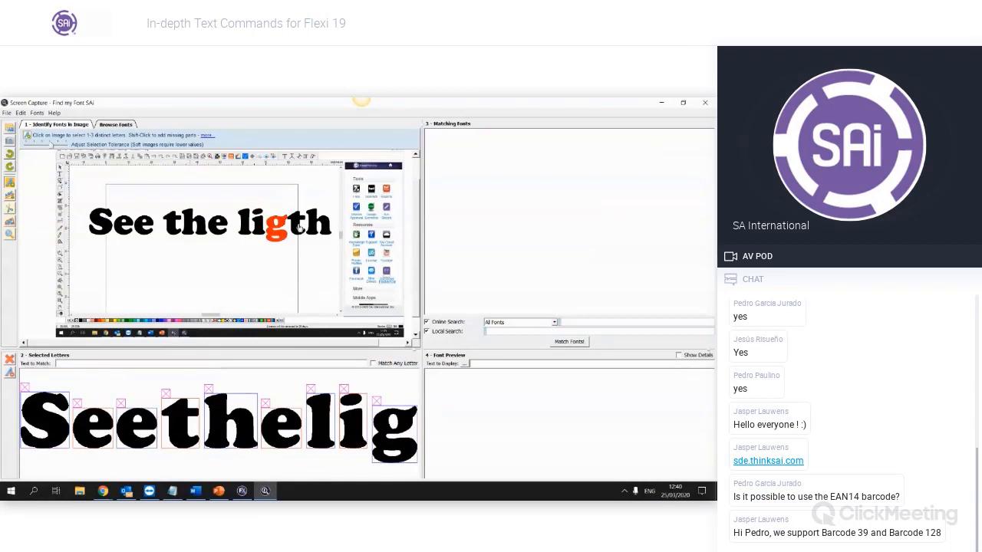
{"action": "left_click", "coordinate": [301, 228]}
{"action": "left_click", "coordinate": [315, 225]}
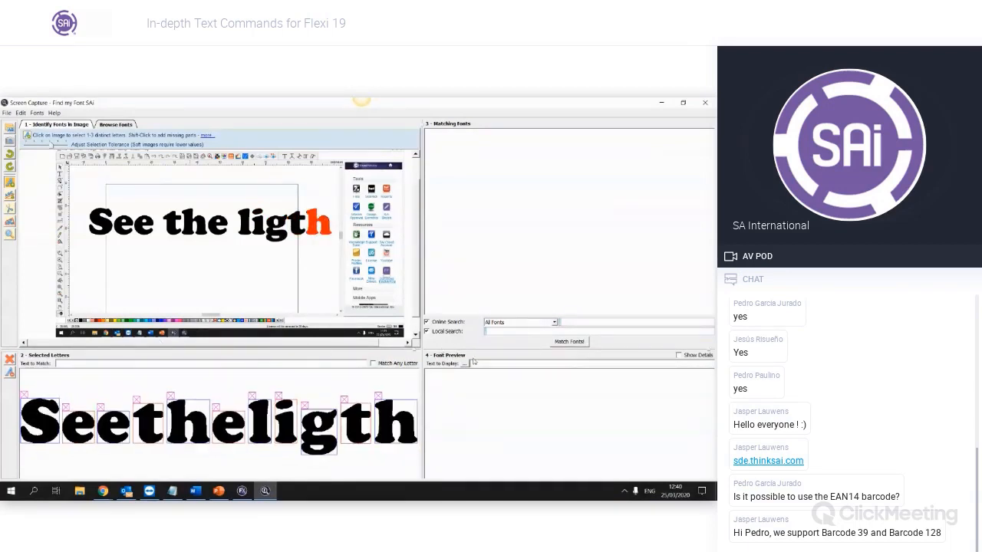
Enter "Seetheligth" as the text to match and run the font matching with online and local search
{"action": "left_click", "coordinate": [66, 363]}
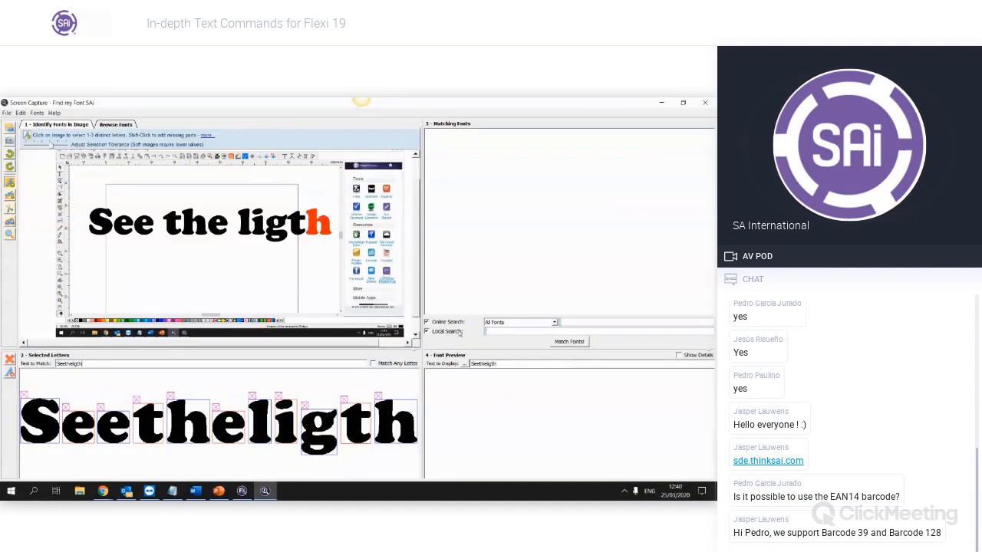
{"action": "left_click", "coordinate": [569, 341]}
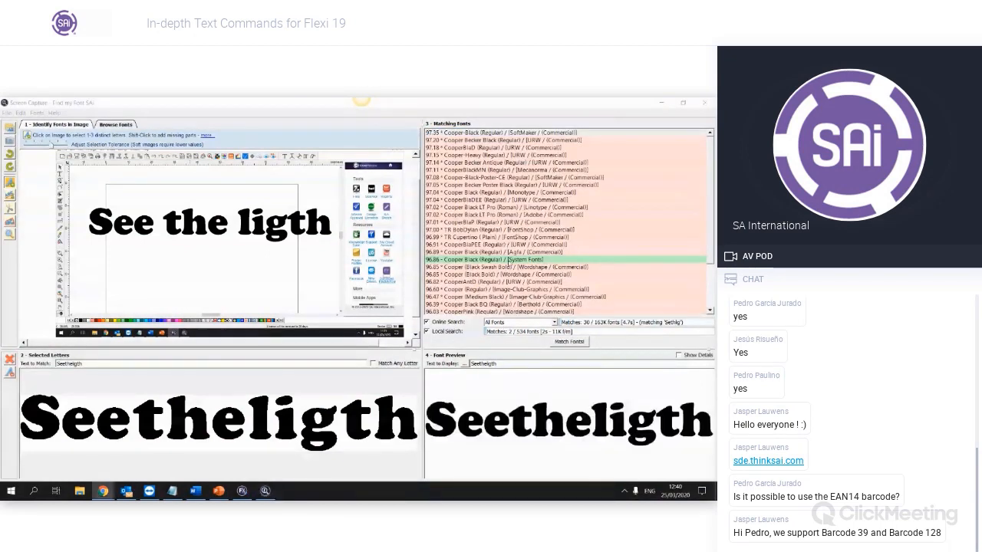
Preview several matching fonts, including the system Cooper Black, CooperBlaDEE, SoftMaker's Cooper-Black and Adobe's Cooper Black LT Pro
{"action": "left_click", "coordinate": [541, 260]}
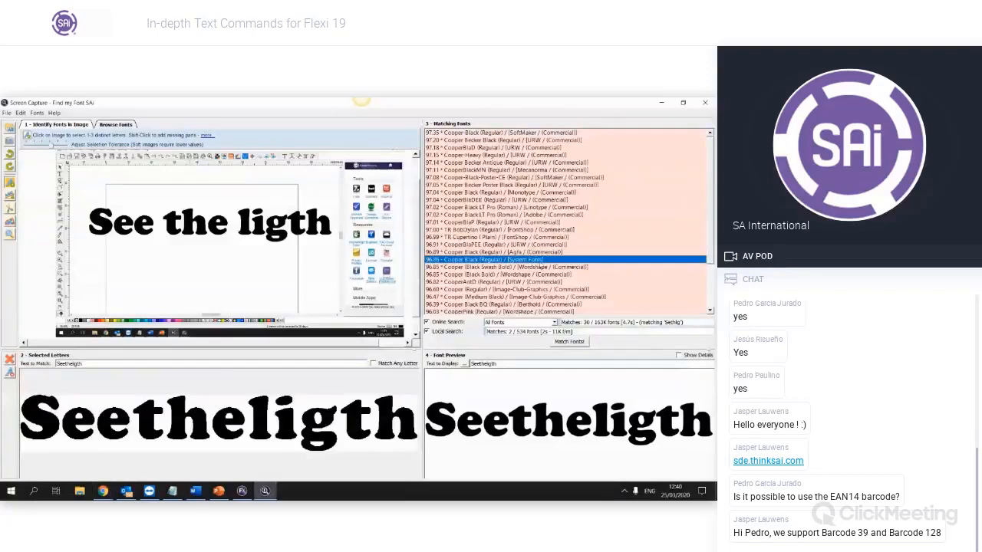
{"action": "left_click", "coordinate": [603, 201]}
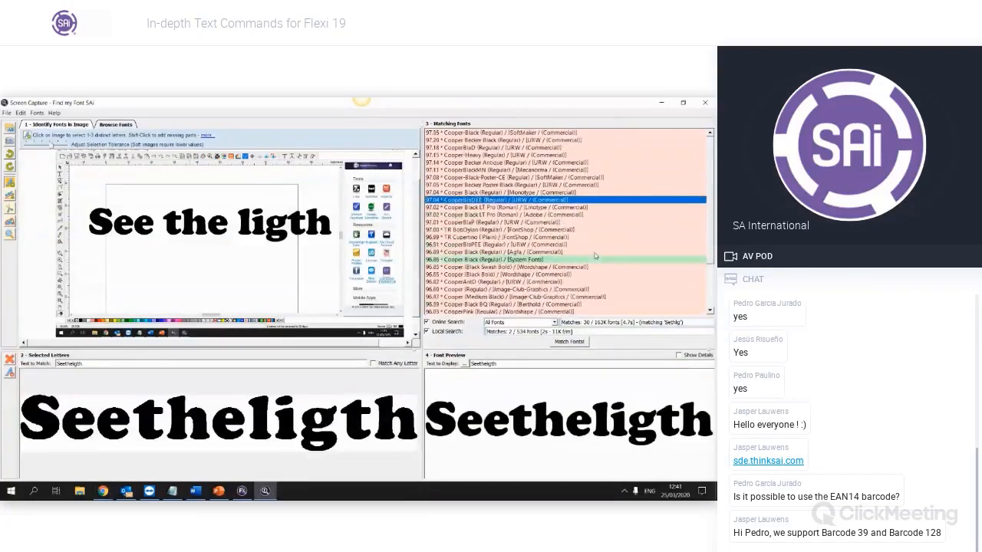
{"action": "left_click", "coordinate": [480, 134]}
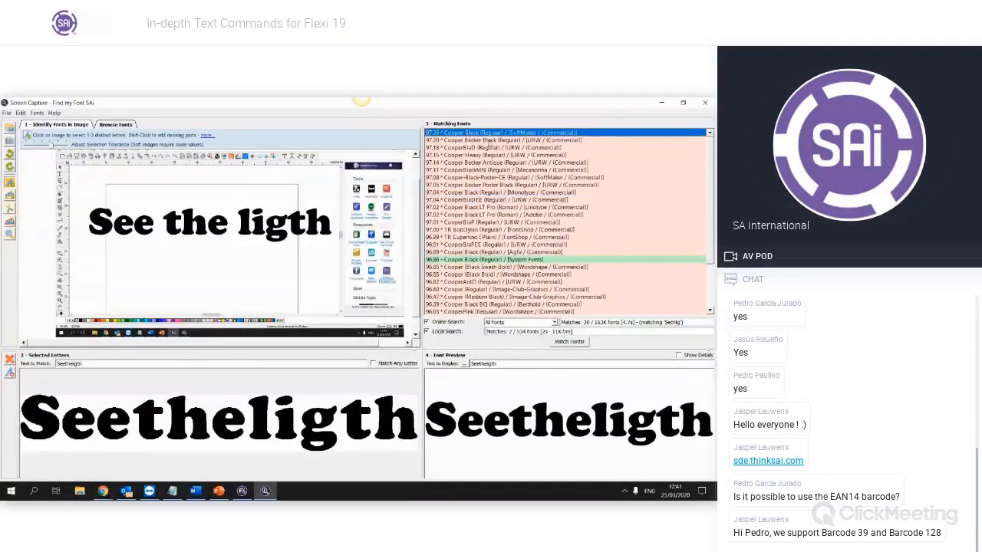
{"action": "left_click_drag", "start_coordinate": [490, 142], "coordinate": [512, 216]}
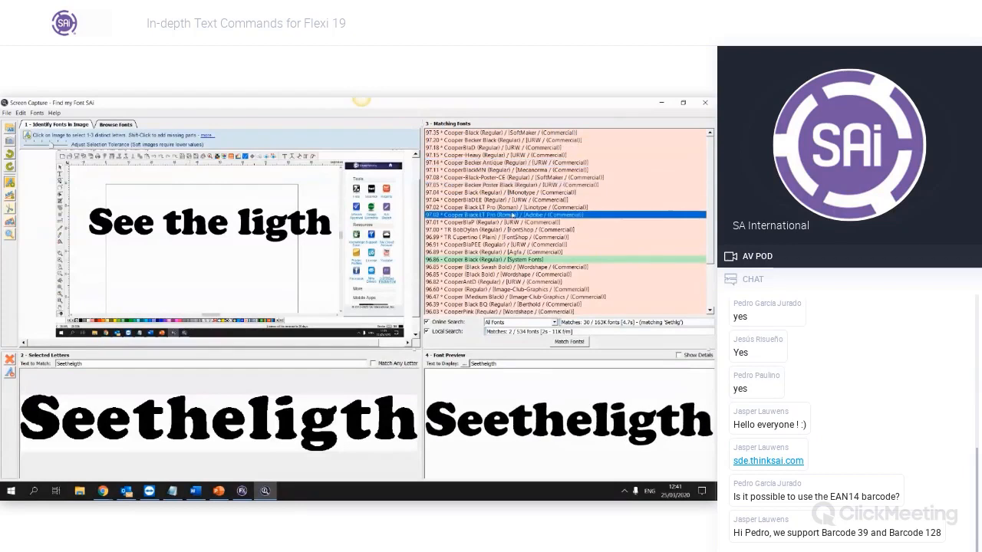
Preview more matches, including SoftMaker's Cooper-Black-Stencil-CE, Wordshape's Cooper (Black Swash Bold), Agfa's Cooper Black and the system Cooper Black
{"action": "scroll", "coordinate": [512, 215], "scroll_direction": "down", "scroll_amount": 2}
{"action": "left_click", "coordinate": [512, 215]}
{"action": "scroll", "coordinate": [511, 222], "scroll_direction": "down", "scroll_amount": 1}
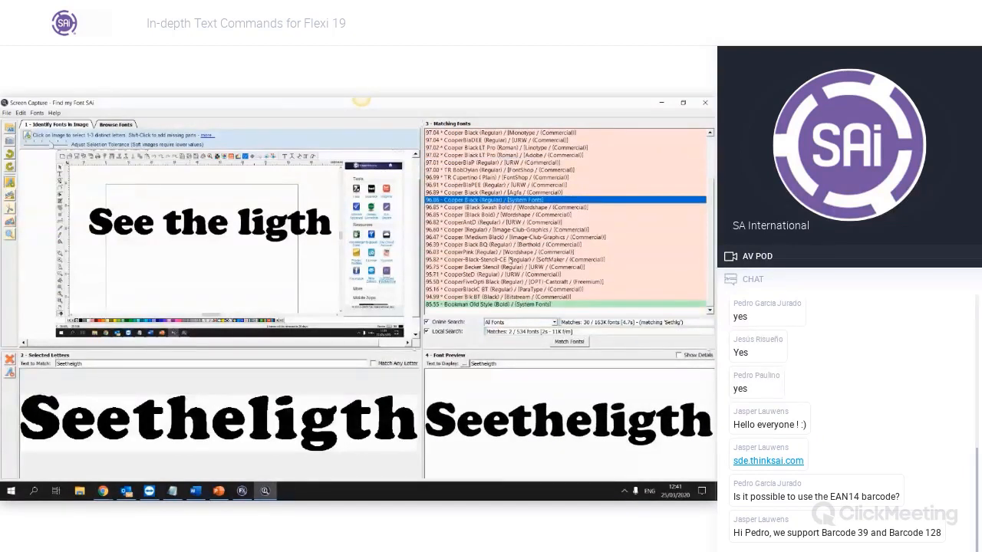
{"action": "left_click", "coordinate": [509, 260]}
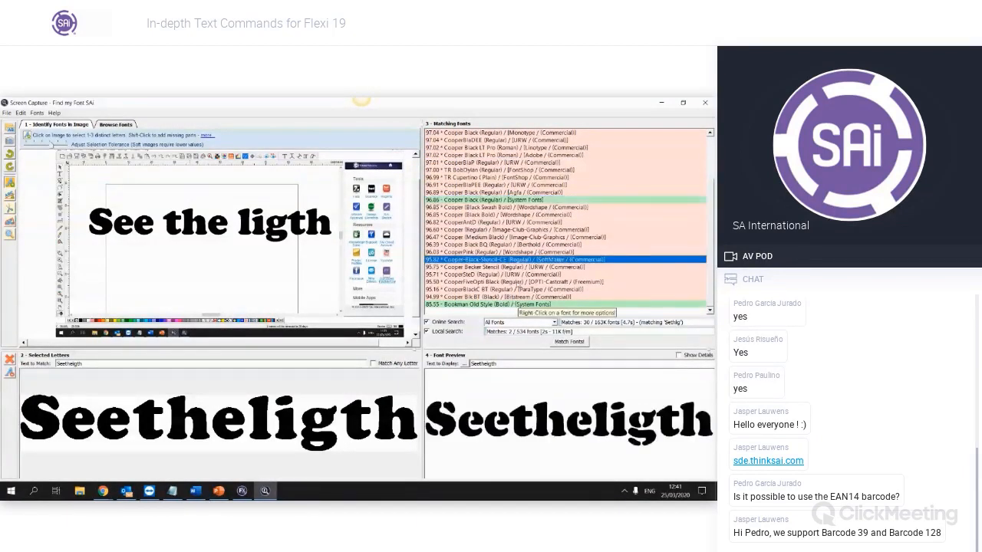
{"action": "scroll", "coordinate": [514, 274], "scroll_direction": "up", "scroll_amount": 2}
{"action": "left_click", "coordinate": [483, 244]}
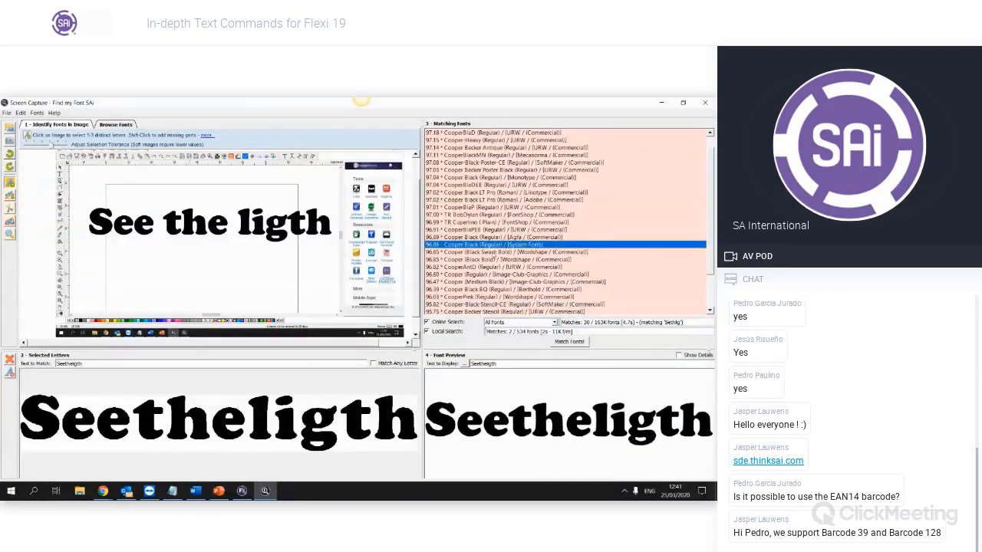
{"action": "left_click", "coordinate": [495, 252]}
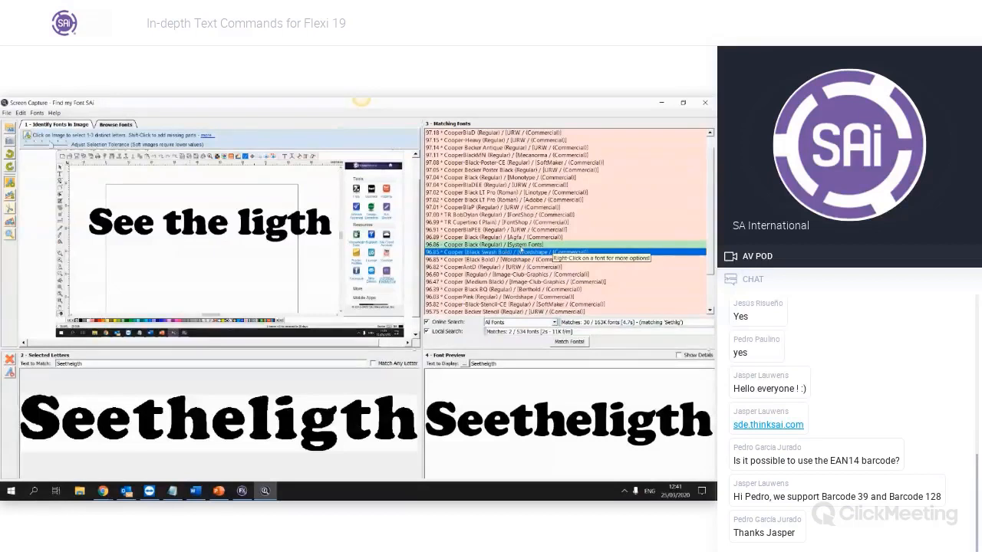
{"action": "scroll", "coordinate": [483, 132], "scroll_direction": "up", "scroll_amount": 1}
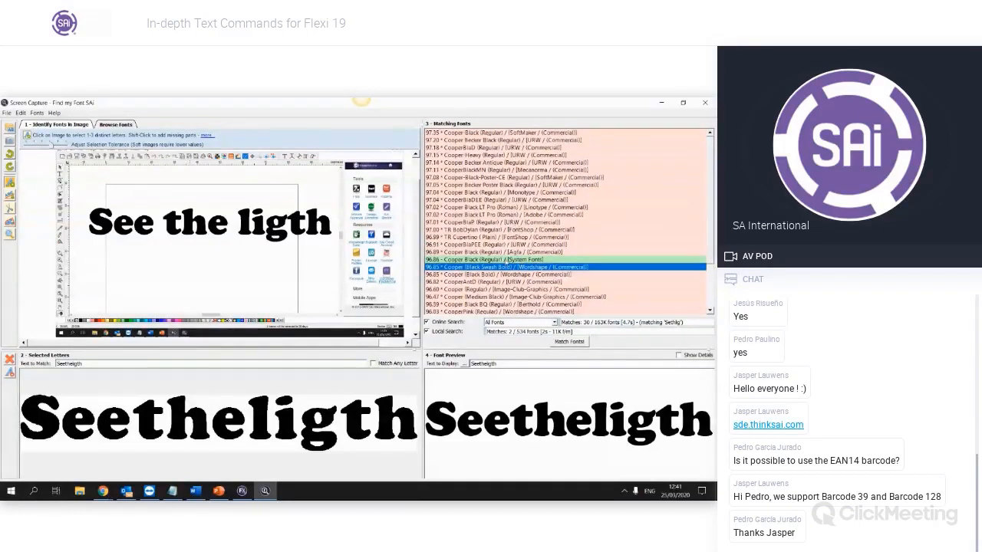
{"action": "left_click", "coordinate": [487, 253]}
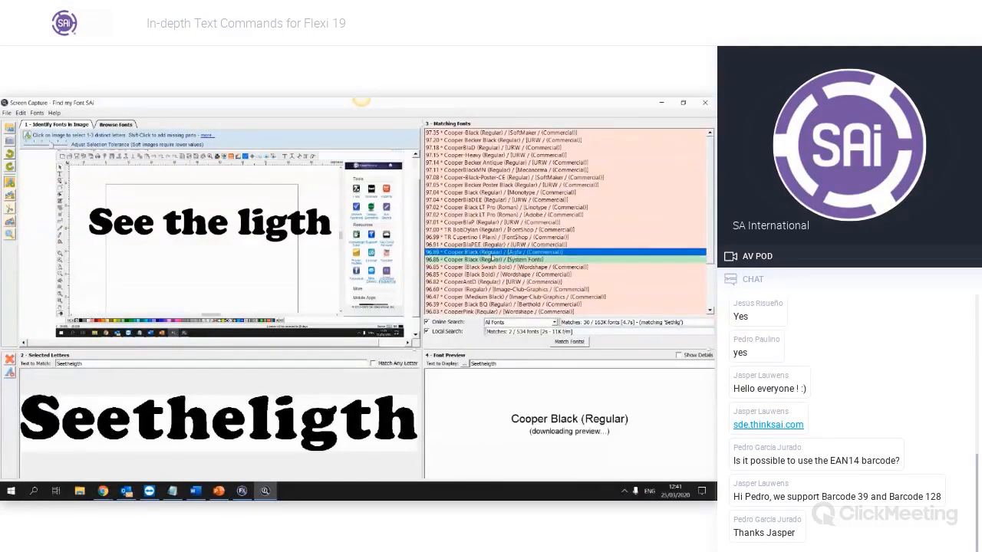
{"action": "left_click", "coordinate": [529, 260]}
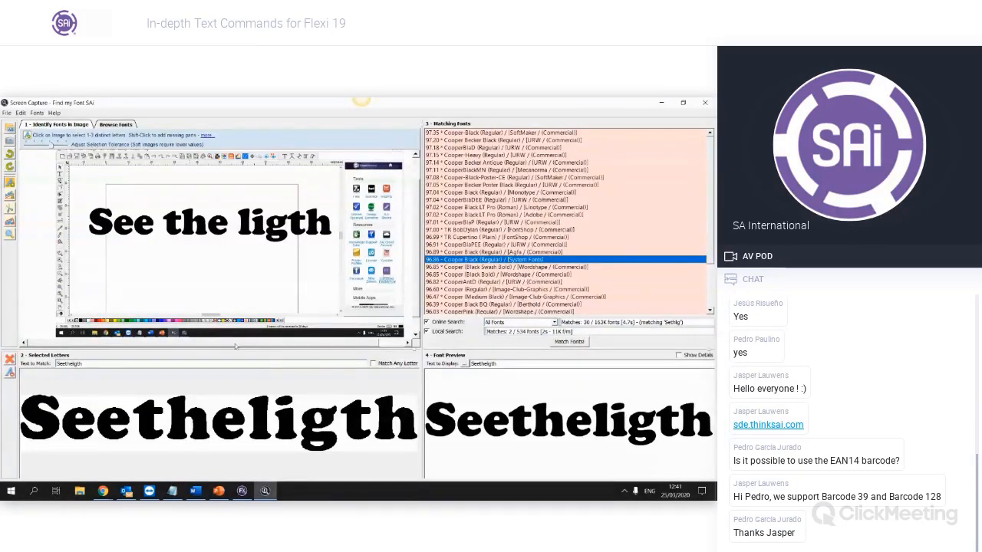
Preview the highest-ranked matches from SoftMaker's Cooper-Black through Cooper Becker Black and CooperBlackMN to Cooper-Black-Poster-CE
{"action": "left_click", "coordinate": [483, 135]}
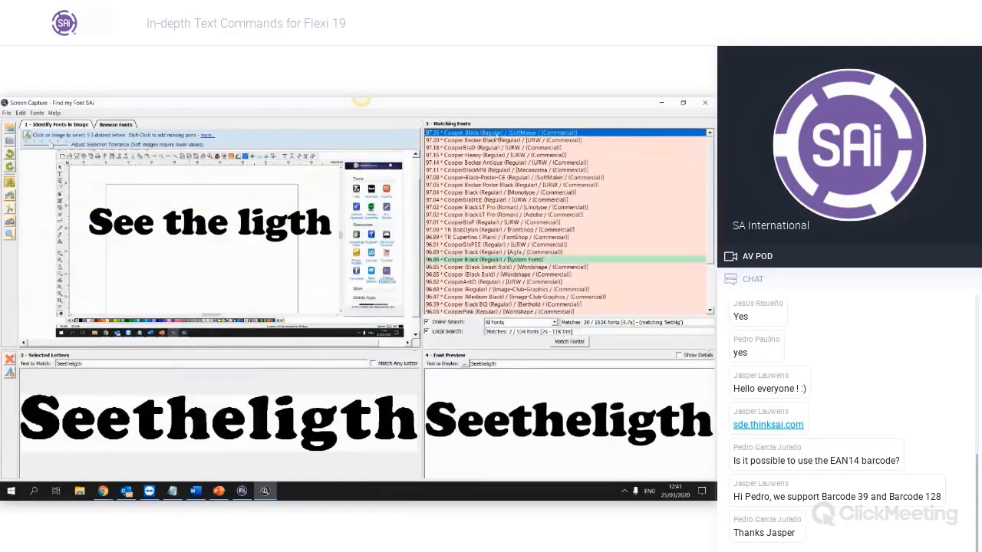
{"action": "left_click", "coordinate": [493, 141]}
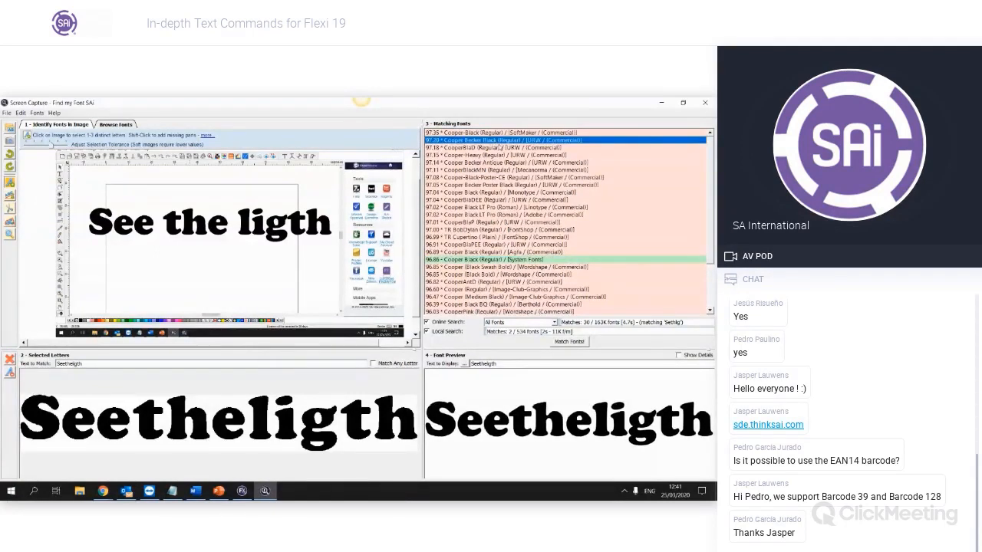
{"action": "left_click", "coordinate": [507, 150]}
{"action": "left_click", "coordinate": [516, 163]}
{"action": "left_click", "coordinate": [529, 170]}
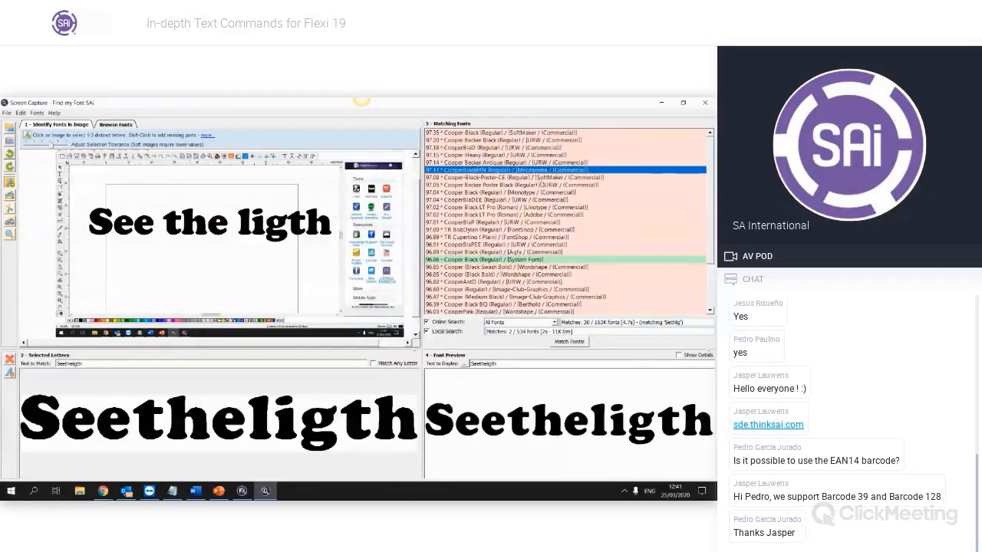
{"action": "left_click", "coordinate": [539, 177]}
{"action": "left_click", "coordinate": [545, 171]}
{"action": "left_click", "coordinate": [549, 179]}
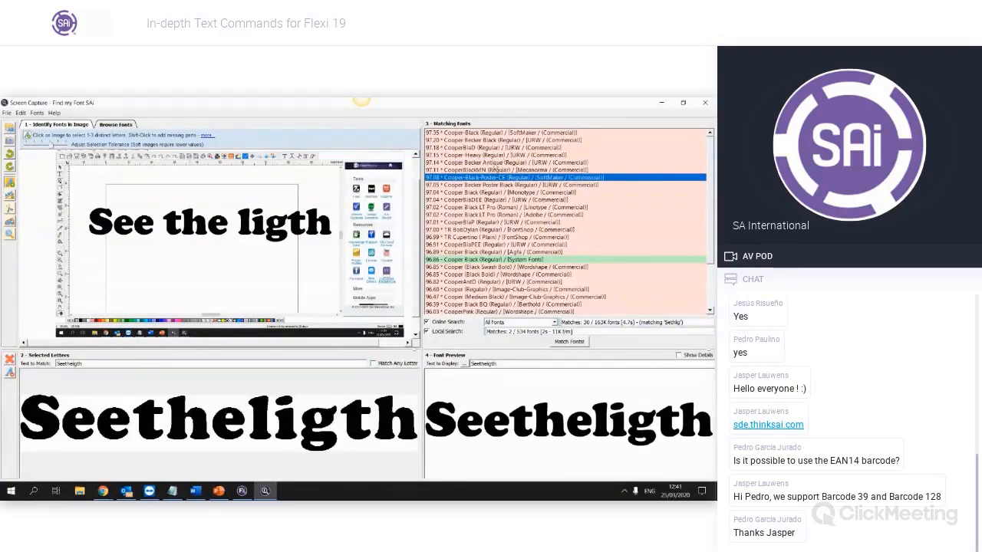
Open the online page for SoftMaker's Cooper-Black (Regular) font and view its details and character set
{"action": "left_click", "coordinate": [454, 133]}
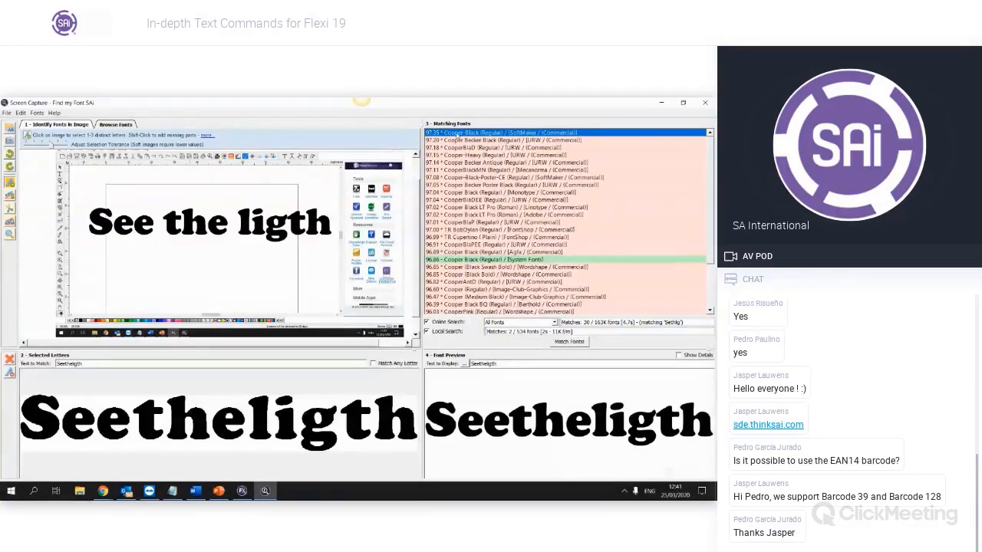
{"action": "right_click", "coordinate": [456, 134]}
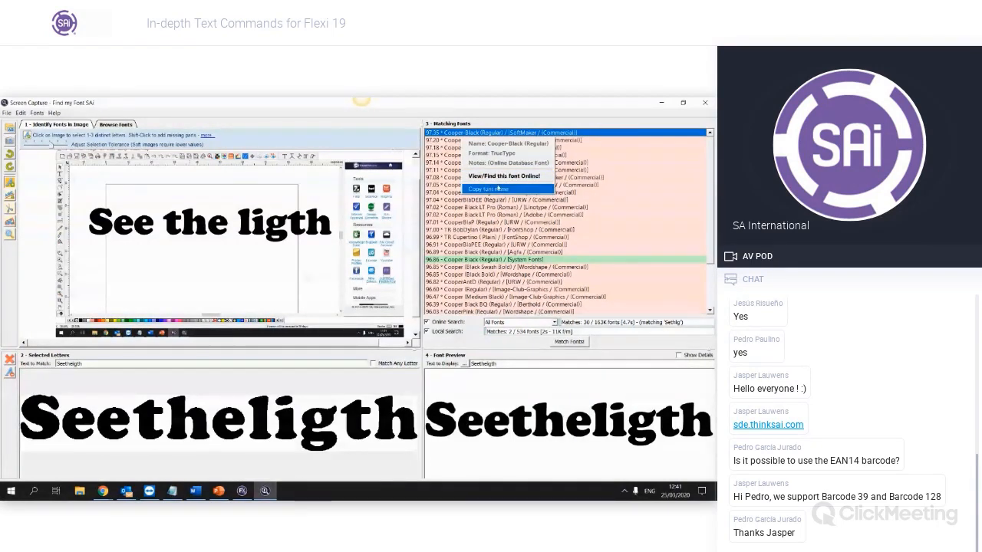
{"action": "left_click", "coordinate": [500, 176]}
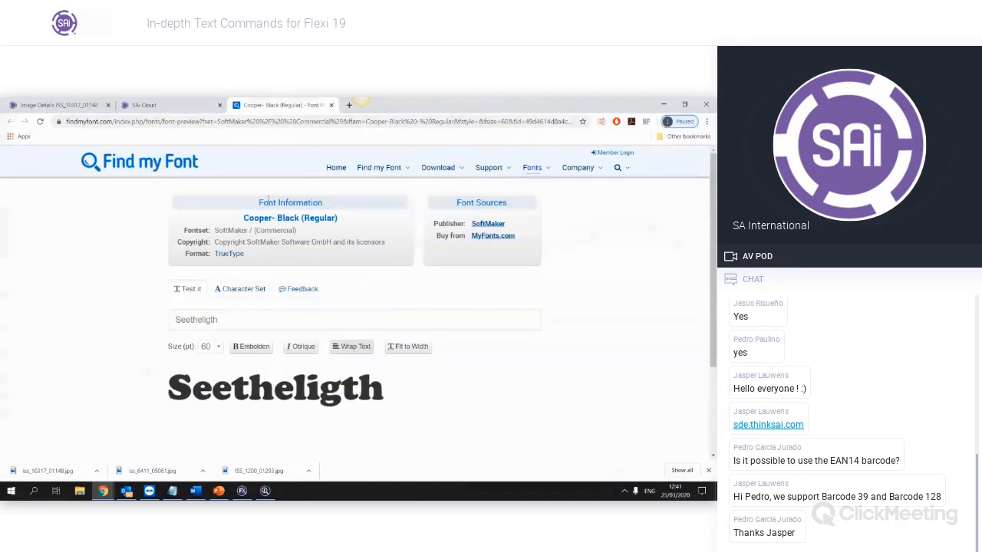
{"action": "left_click_drag", "start_coordinate": [334, 219], "coordinate": [244, 219]}
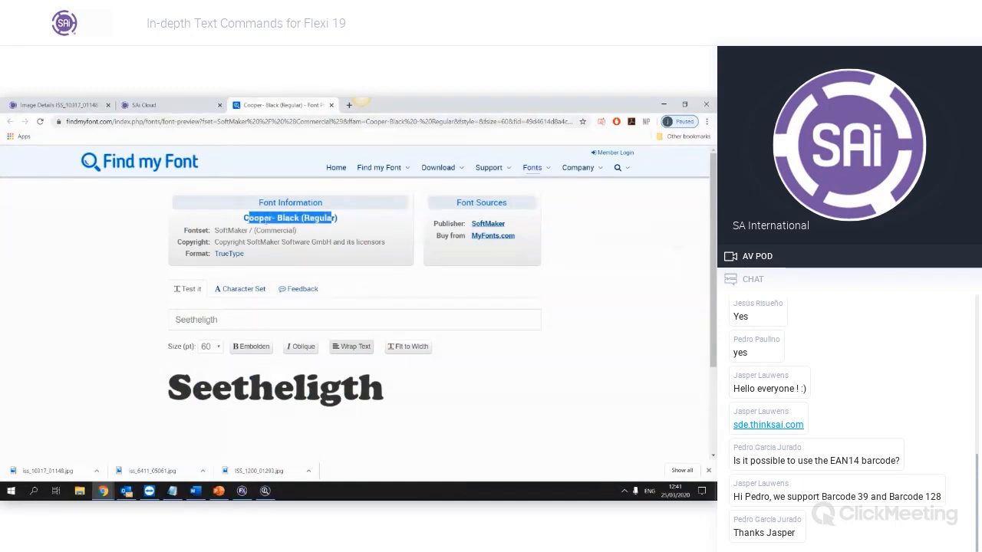
{"action": "left_click", "coordinate": [323, 231]}
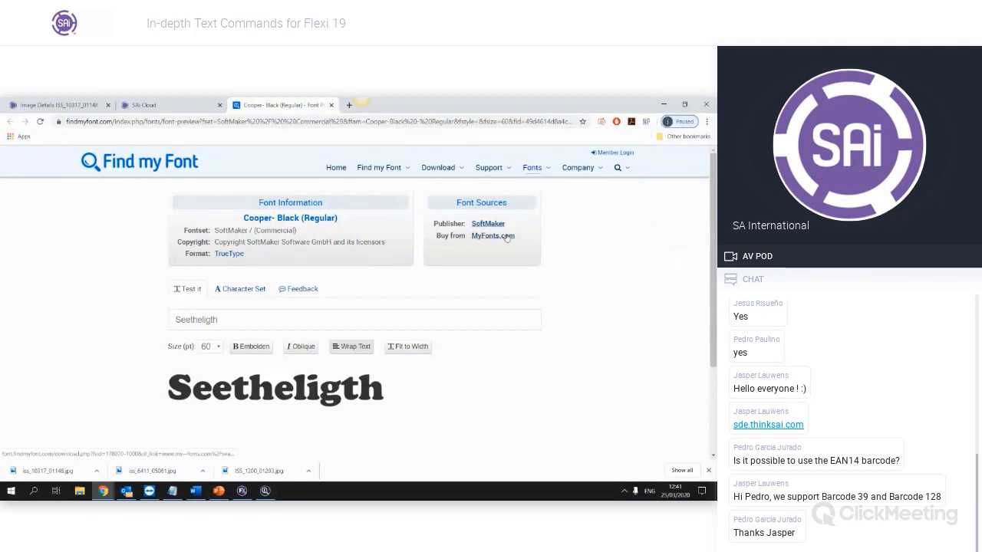
{"action": "left_click", "coordinate": [244, 289]}
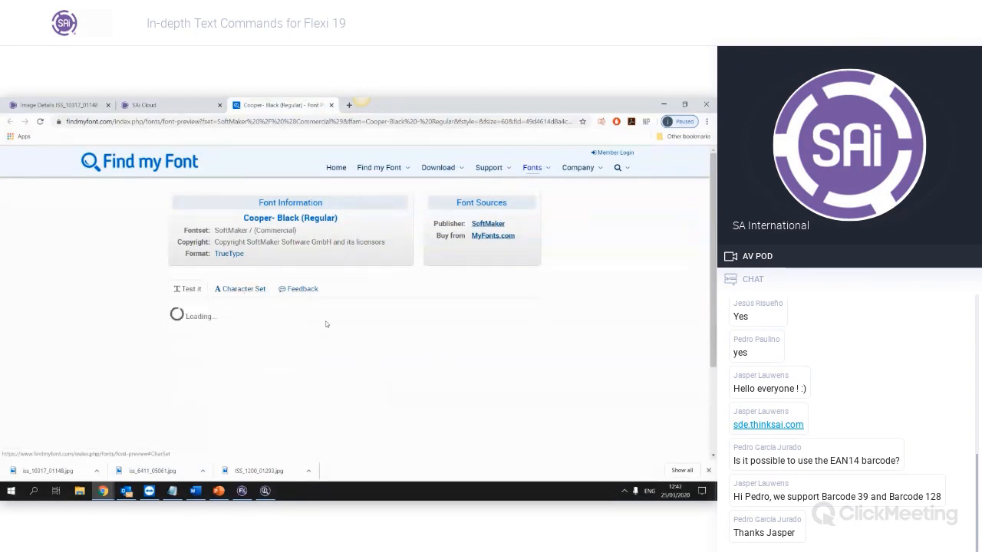
{"action": "scroll", "coordinate": [245, 297], "scroll_direction": "down", "scroll_amount": 1}
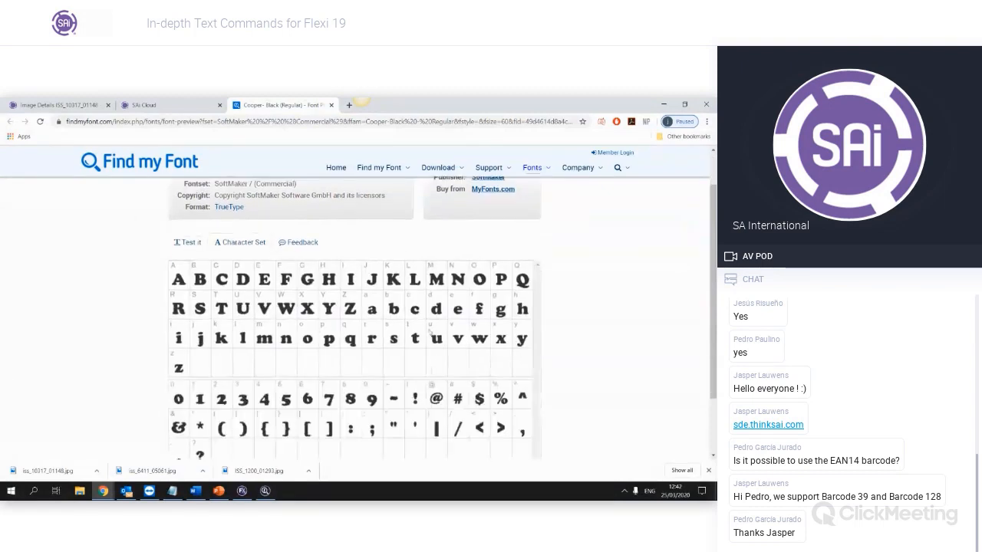
Test the font on its web page with the sample text "testing 123"
{"action": "left_click", "coordinate": [196, 242]}
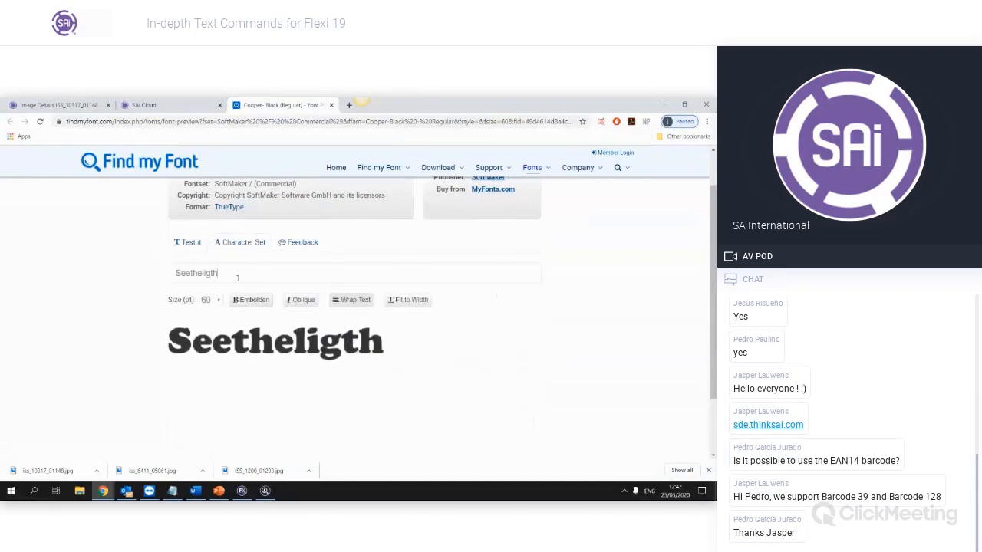
{"action": "left_click_drag", "start_coordinate": [238, 278], "coordinate": [127, 273]}
{"action": "type", "text": "test"}
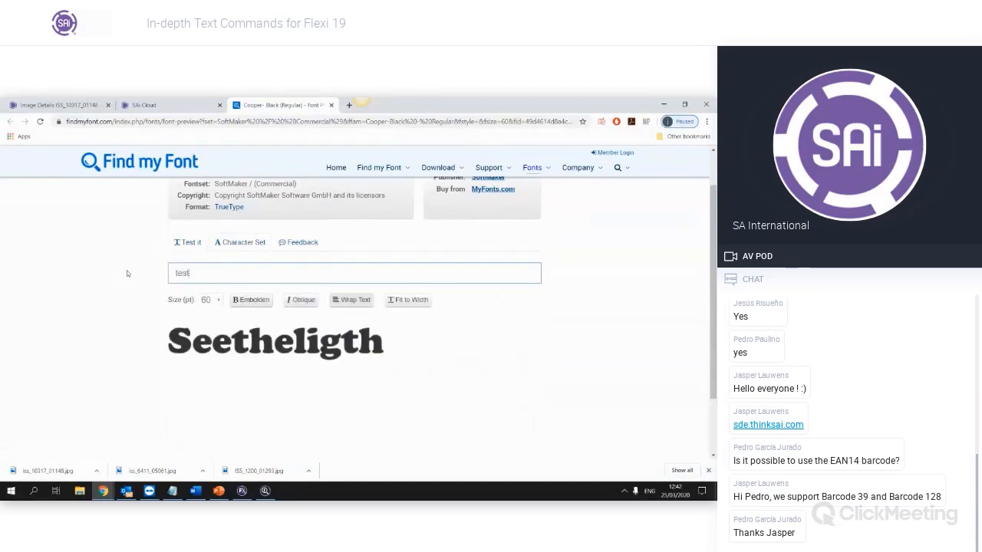
{"action": "type", "text": "ing 123"}
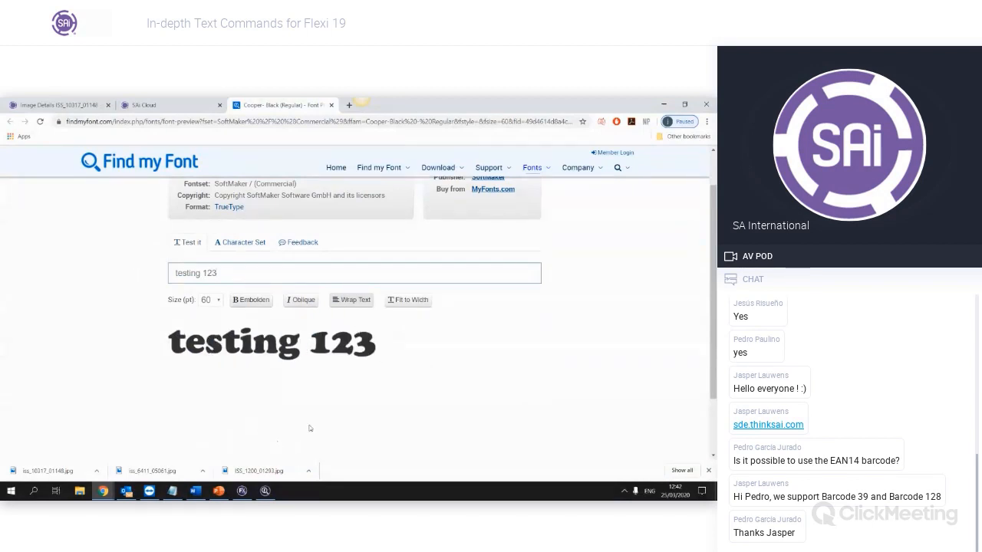
Switch back to Find my Font and open the test image Perspective.jpg, leaving no part of it selected as a letter
{"action": "left_click", "coordinate": [265, 491]}
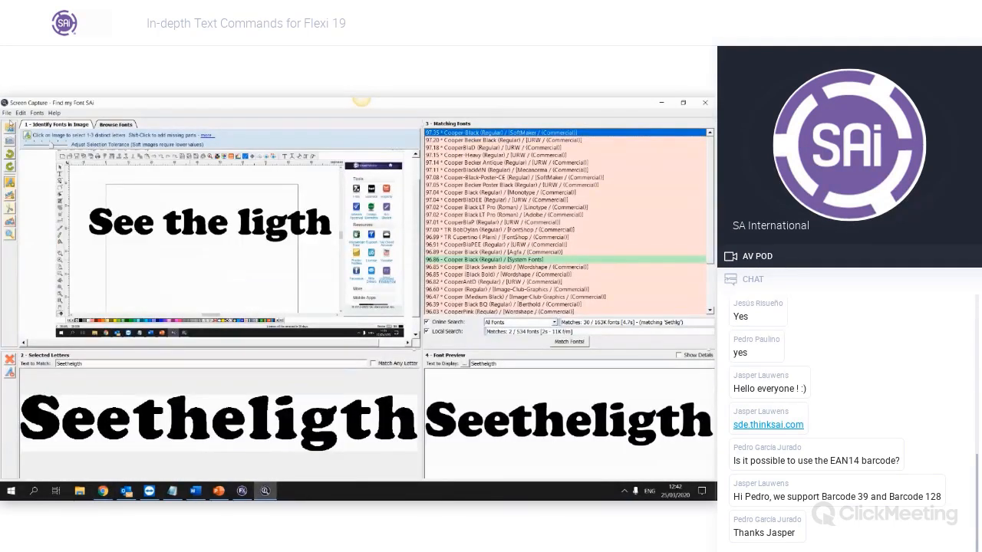
{"action": "left_click", "coordinate": [8, 128]}
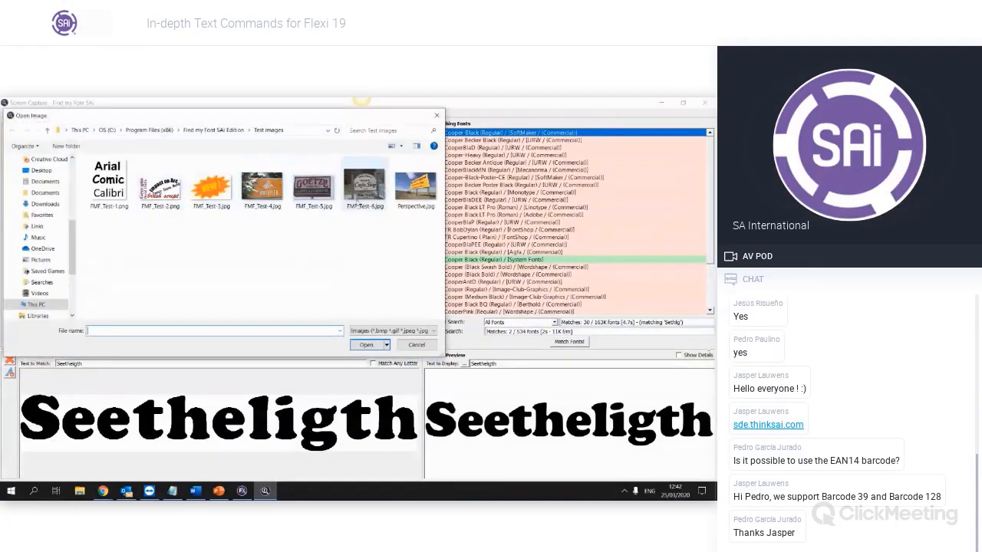
{"action": "double_click", "coordinate": [419, 198]}
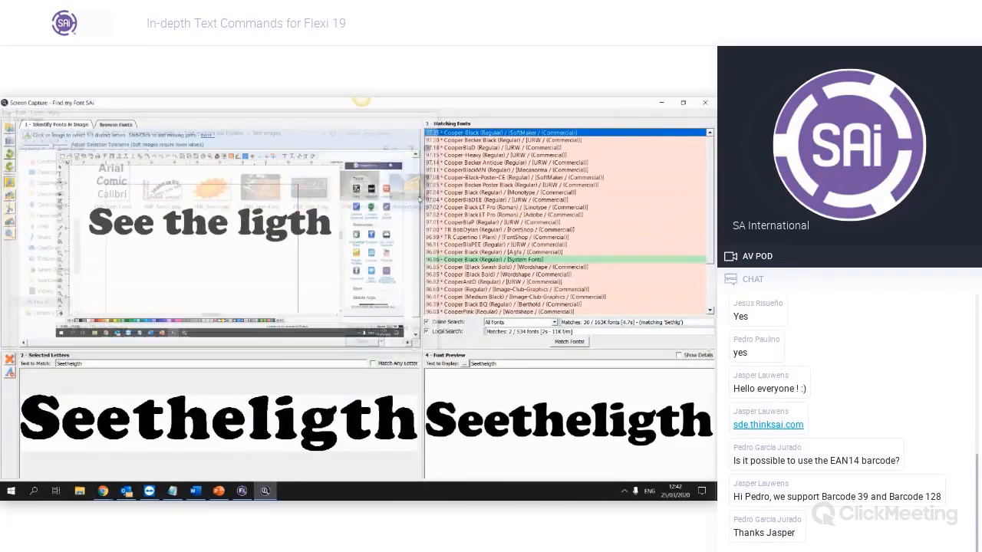
{"action": "left_click", "coordinate": [278, 228]}
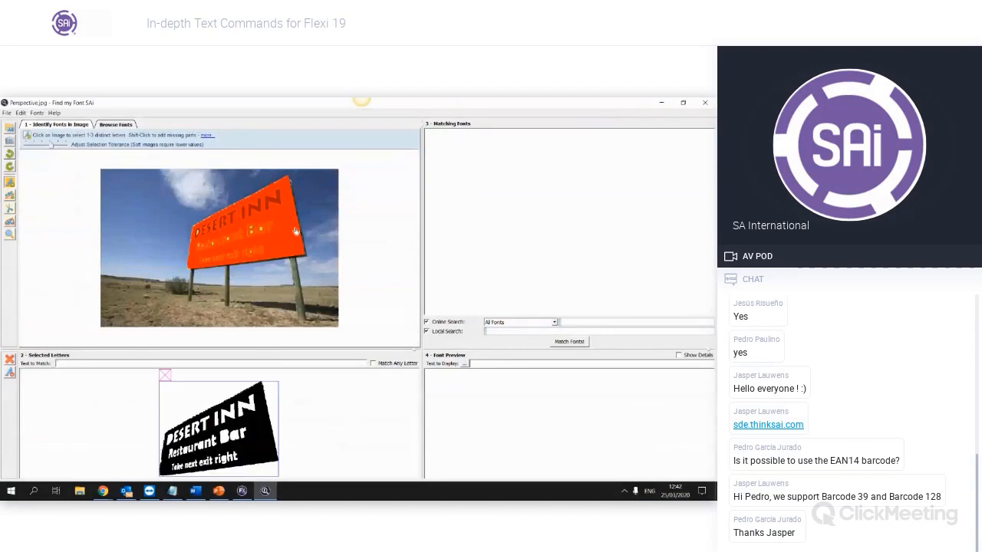
{"action": "left_click", "coordinate": [166, 376]}
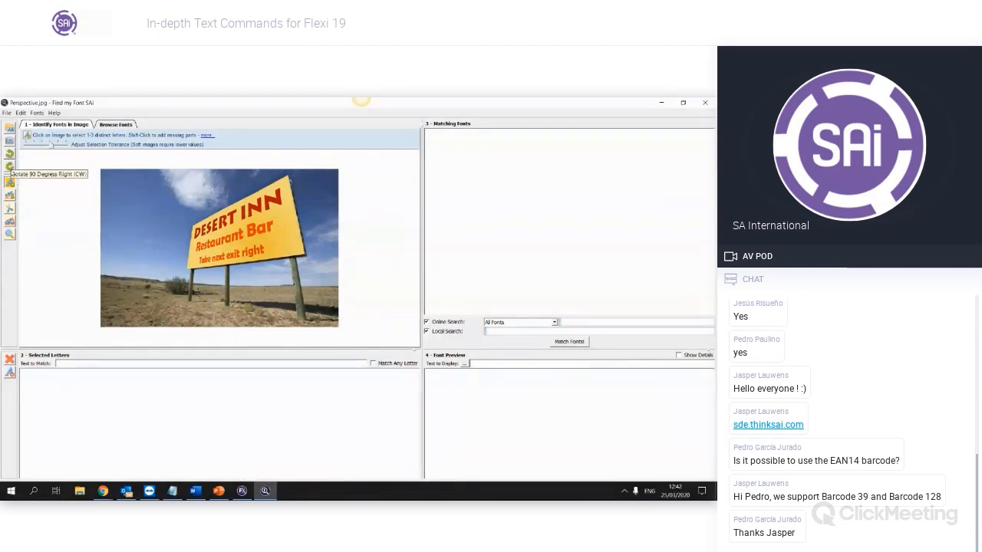
Correct the image's perspective by fitting the correction grid to the four corners of the Desert Inn sign and applying it
{"action": "left_click", "coordinate": [10, 221]}
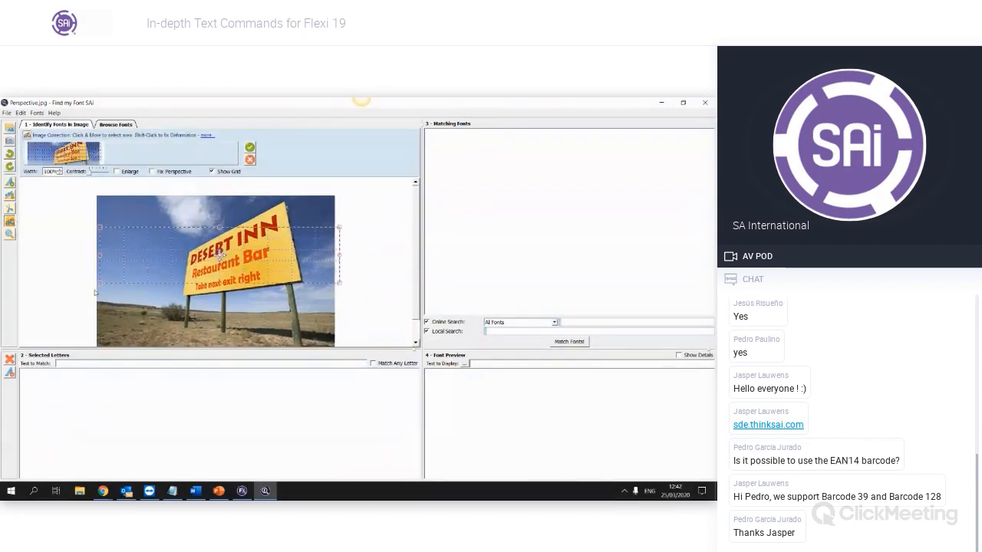
{"action": "left_click_drag", "start_coordinate": [101, 284], "coordinate": [185, 296]}
{"action": "left_click_drag", "start_coordinate": [185, 227], "coordinate": [186, 253]}
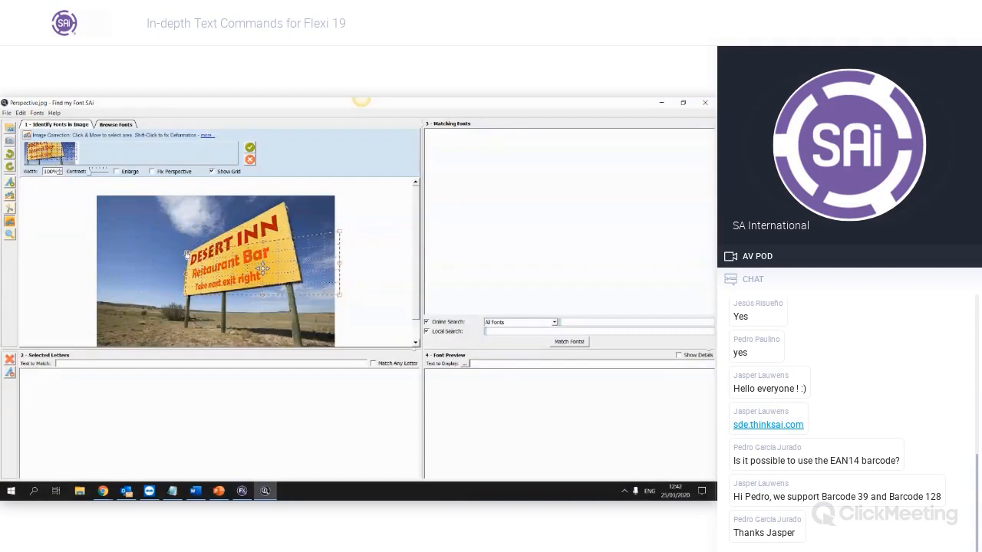
{"action": "left_click_drag", "start_coordinate": [188, 301], "coordinate": [182, 294]}
{"action": "left_click_drag", "start_coordinate": [187, 258], "coordinate": [191, 261]}
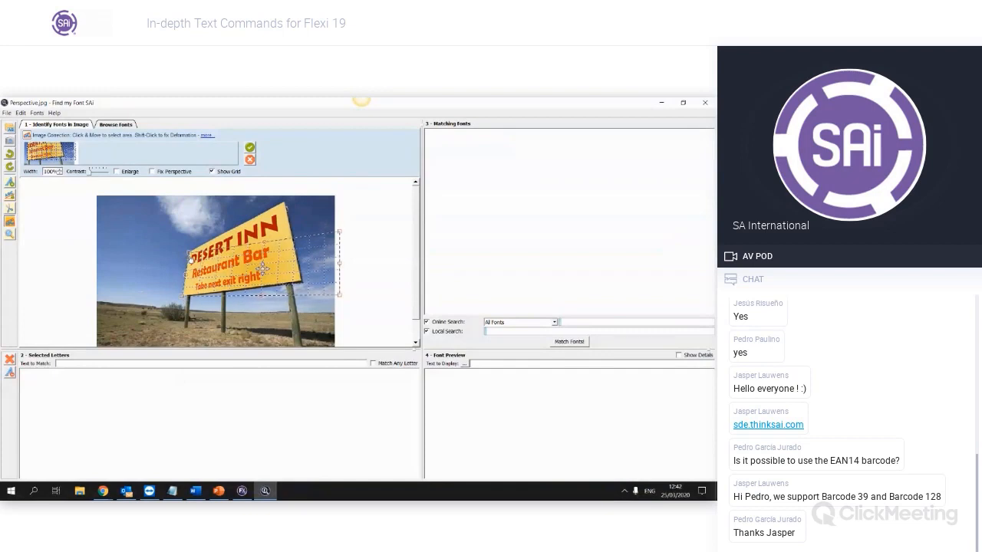
{"action": "left_click_drag", "start_coordinate": [309, 218], "coordinate": [285, 205]}
{"action": "left_click_drag", "start_coordinate": [340, 295], "coordinate": [303, 283]}
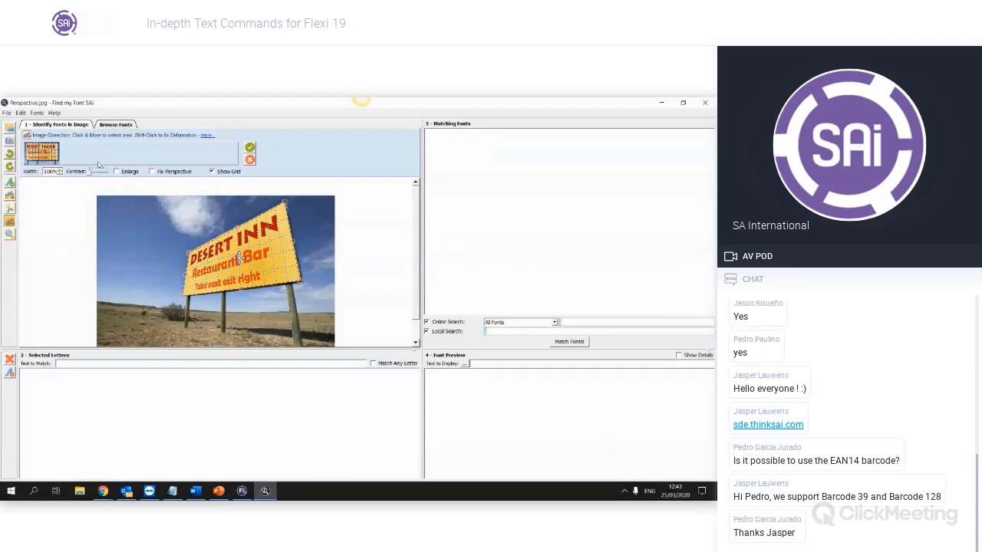
{"action": "left_click", "coordinate": [250, 147]}
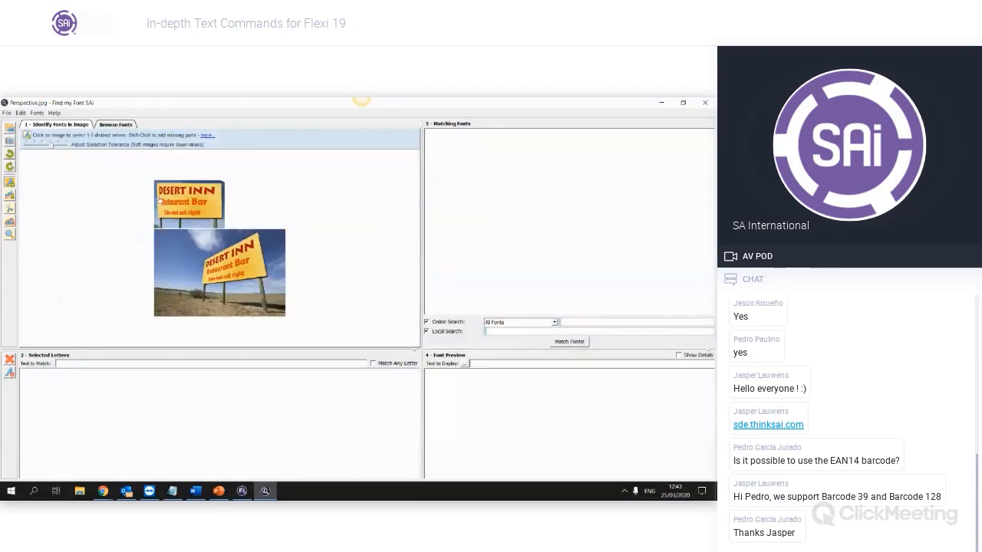
Select the letters D, E, S, E, R and T of "DESERT" in the straightened sign for font matching
{"action": "scroll", "coordinate": [156, 212], "scroll_direction": "up", "scroll_amount": 3}
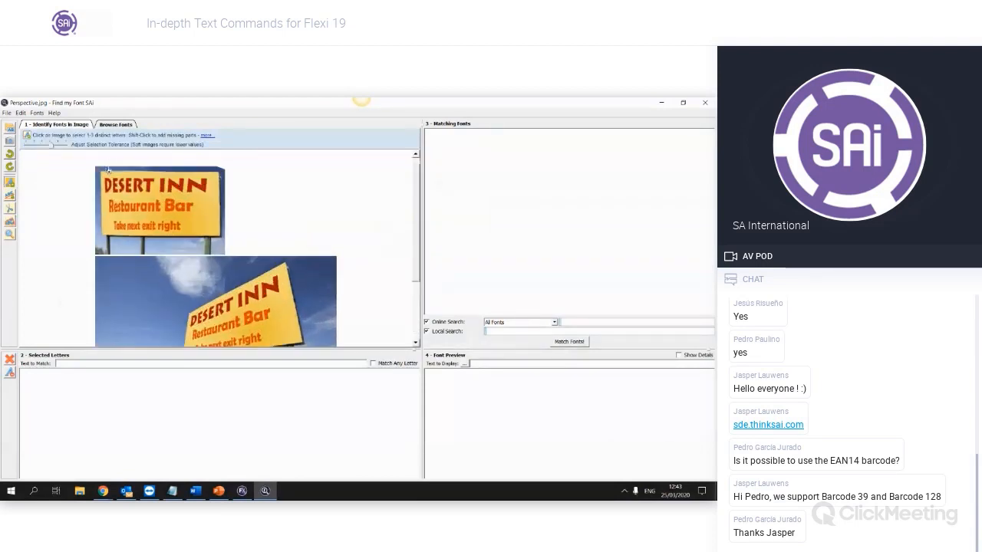
{"action": "scroll", "coordinate": [107, 170], "scroll_direction": "up", "scroll_amount": 1}
{"action": "left_click", "coordinate": [78, 201]}
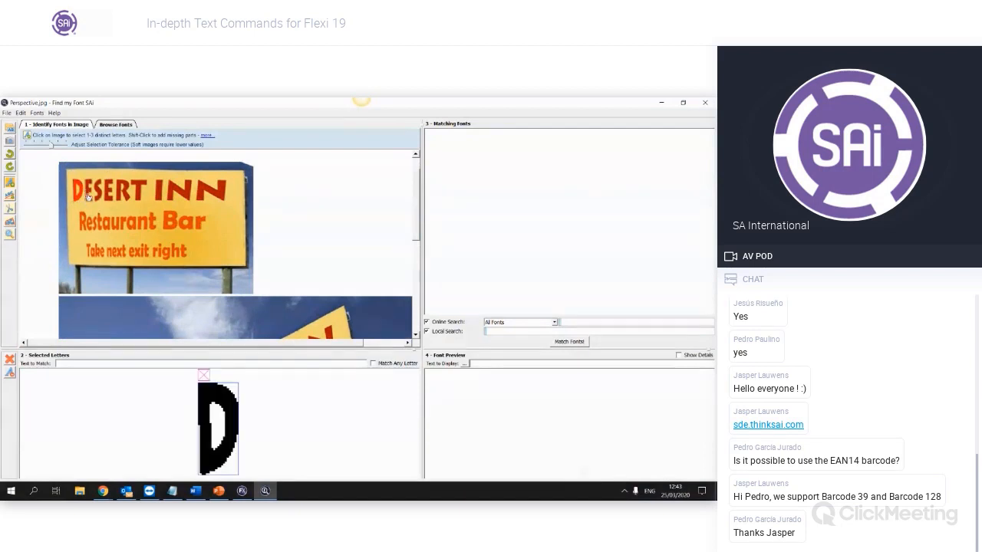
{"action": "left_click", "coordinate": [89, 197]}
{"action": "left_click", "coordinate": [99, 197]}
{"action": "left_click", "coordinate": [111, 196]}
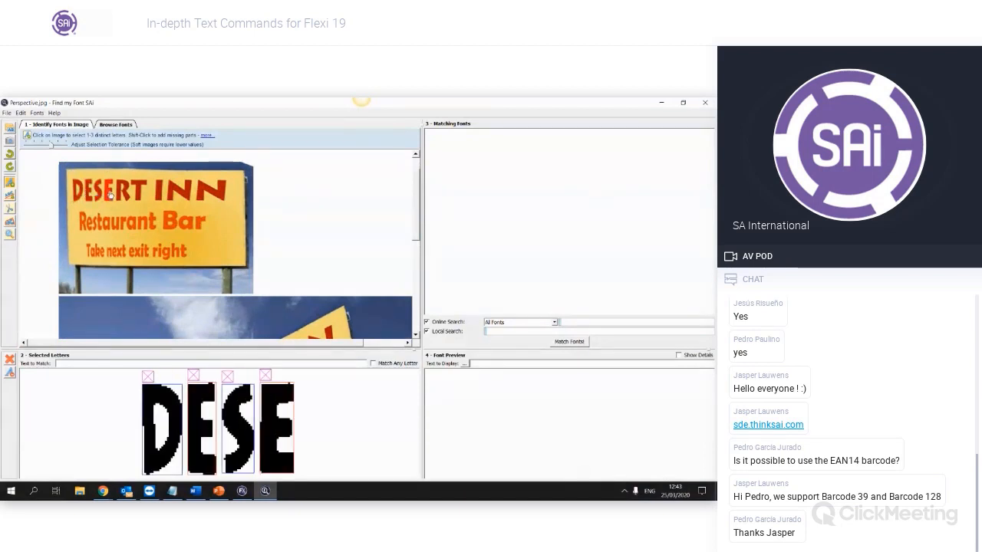
{"action": "left_click", "coordinate": [127, 192]}
{"action": "left_click", "coordinate": [138, 188]}
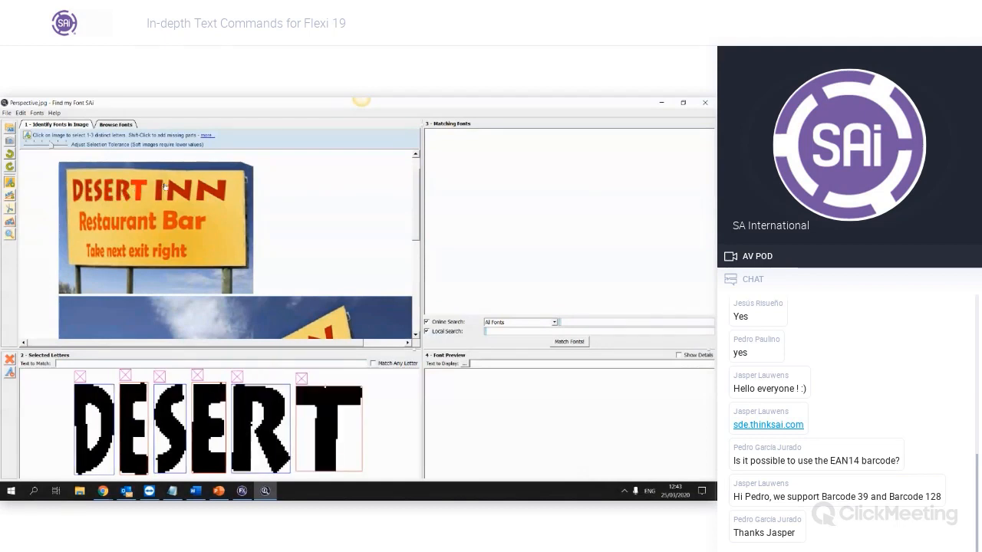
Add the letters I, N and N of "INN" in the straightened sign to the selected letters
{"action": "left_click", "coordinate": [162, 192]}
{"action": "left_click", "coordinate": [179, 192]}
{"action": "left_click", "coordinate": [205, 193]}
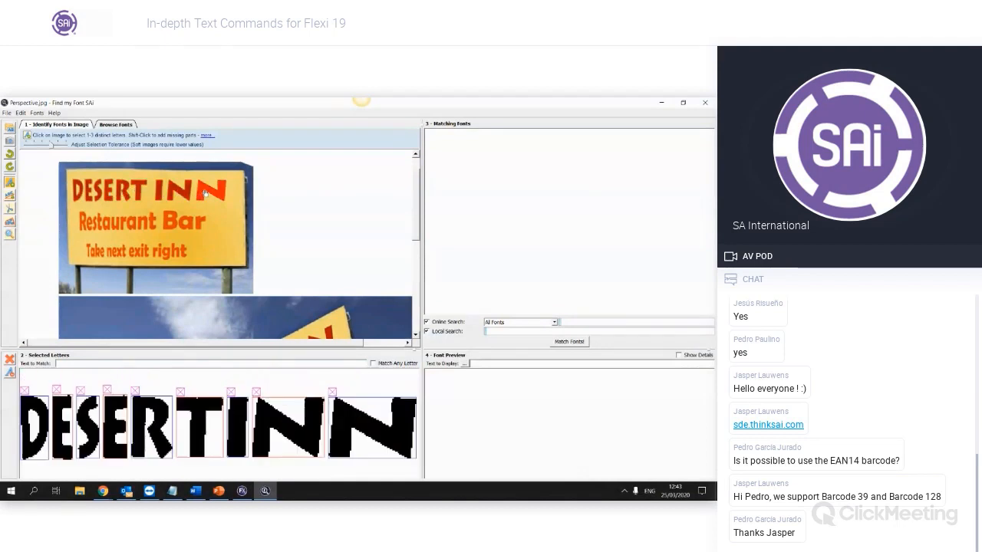
Remove every letter of "DESERT INN" from the selected letters
{"action": "scroll", "coordinate": [302, 286], "scroll_direction": "down", "scroll_amount": 2}
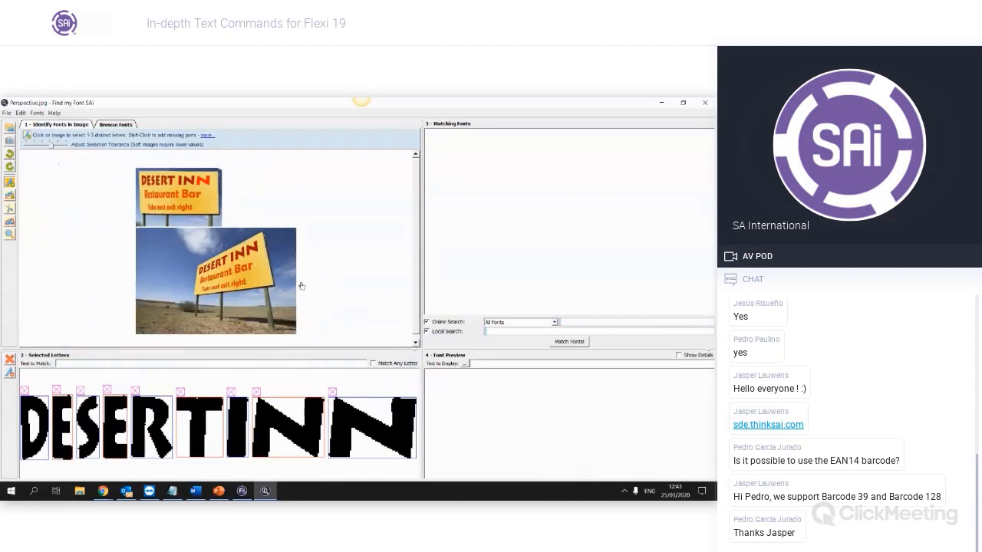
{"action": "left_click", "coordinate": [333, 392]}
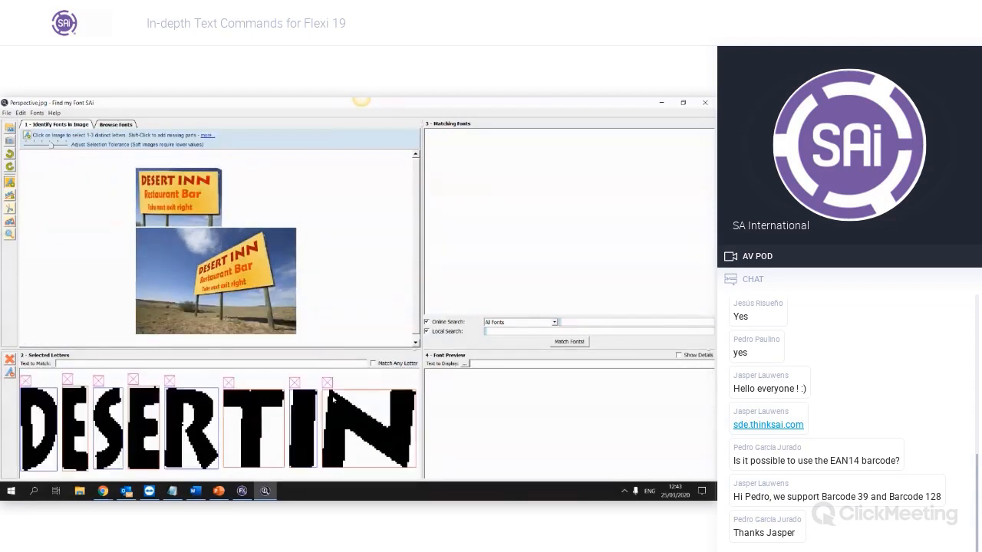
{"action": "left_click", "coordinate": [327, 383]}
{"action": "left_click", "coordinate": [355, 377]}
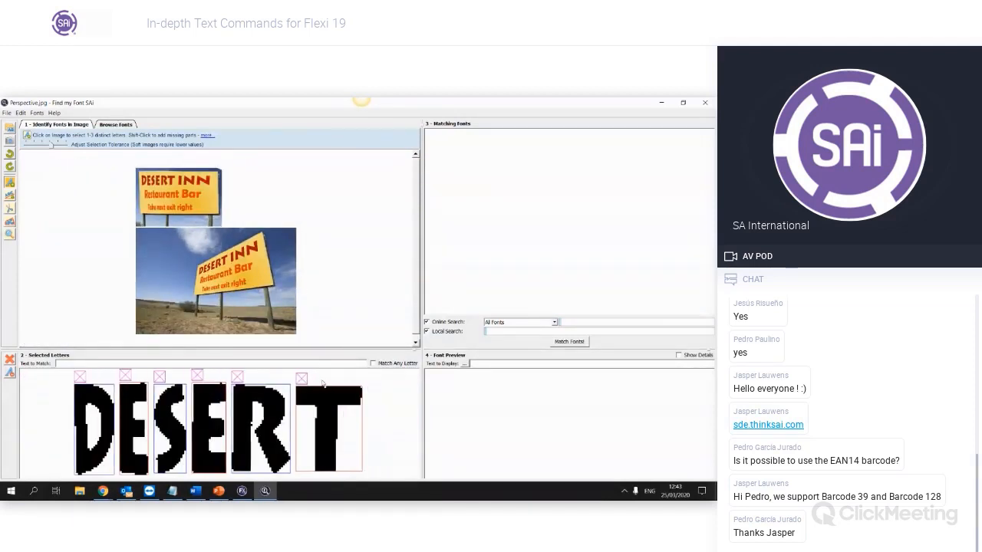
{"action": "left_click", "coordinate": [306, 379]}
{"action": "left_click", "coordinate": [272, 376]}
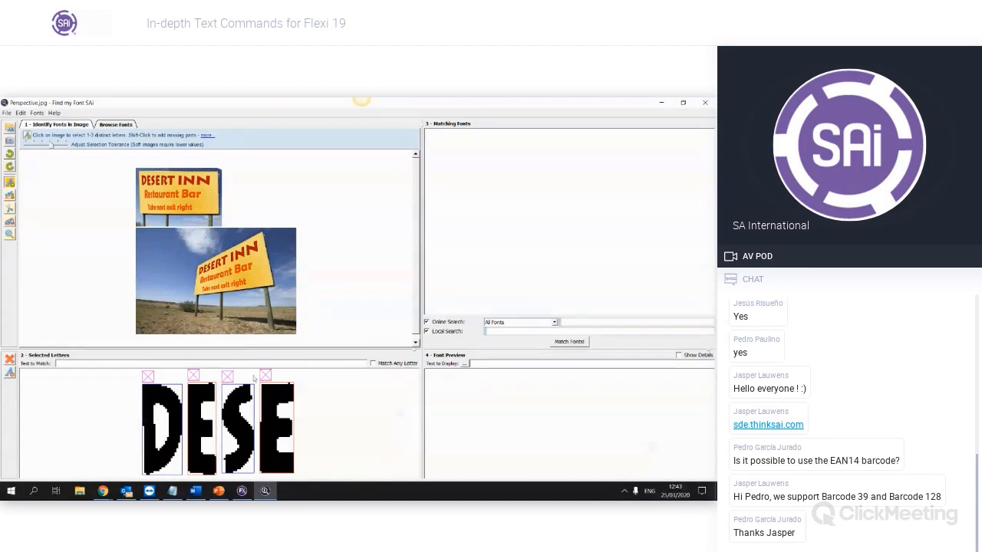
{"action": "left_click", "coordinate": [271, 377]}
{"action": "left_click", "coordinate": [247, 376]}
{"action": "left_click", "coordinate": [233, 376]}
{"action": "left_click", "coordinate": [202, 375]}
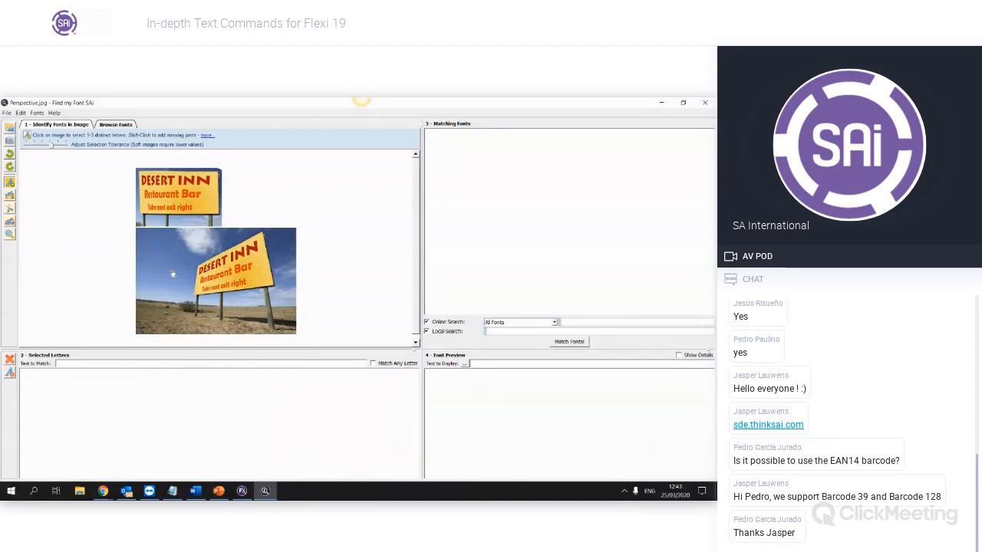
Try selecting the letters of "INN" in the original slanted sign photo, and clear the selected letters
{"action": "scroll", "coordinate": [201, 272], "scroll_direction": "up", "scroll_amount": 3}
{"action": "left_click", "coordinate": [298, 244]}
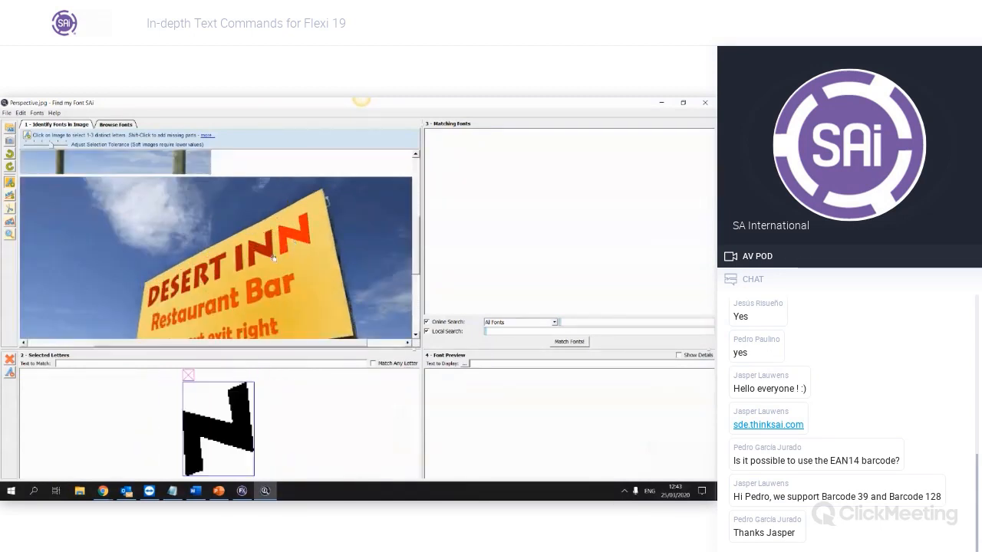
{"action": "left_click", "coordinate": [259, 258]}
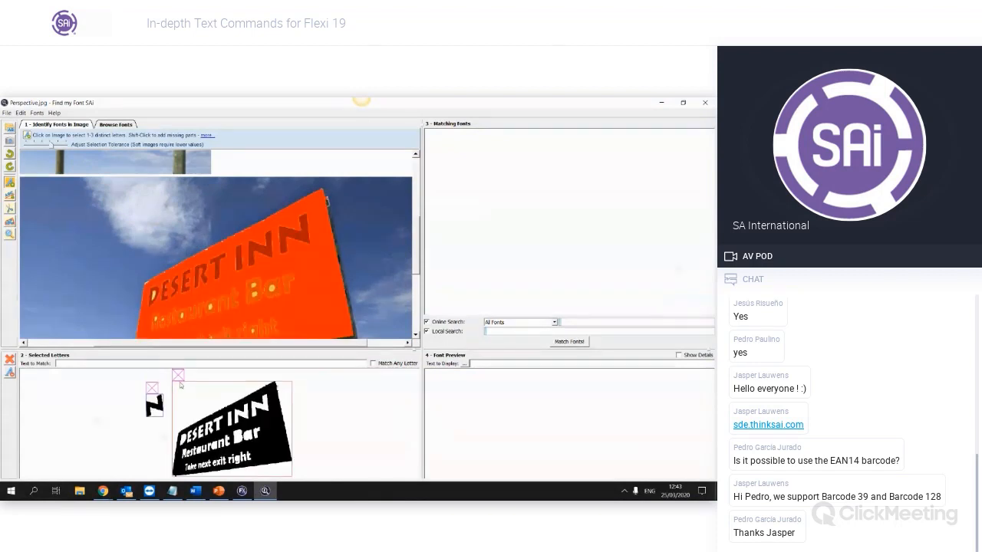
{"action": "left_click", "coordinate": [179, 375]}
{"action": "left_click", "coordinate": [262, 255]}
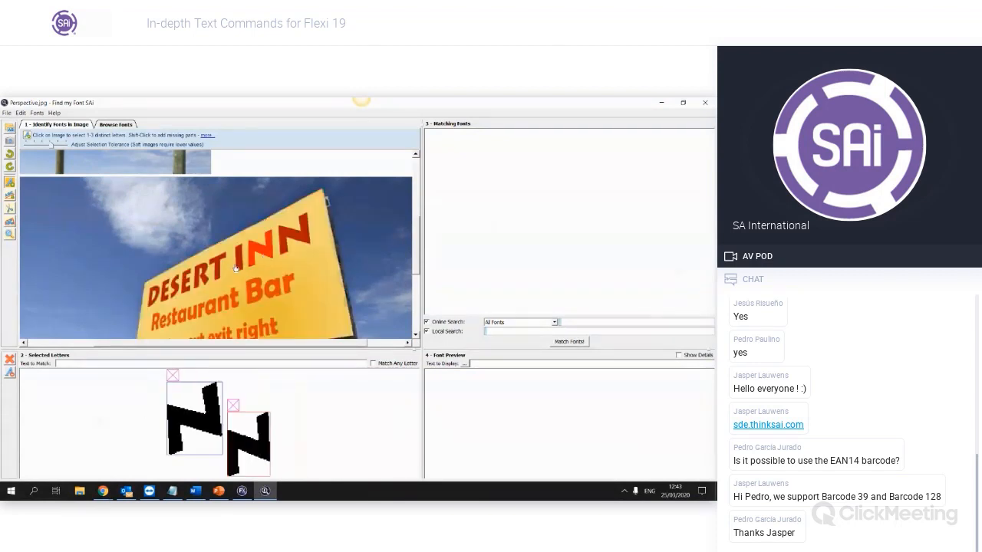
{"action": "left_click", "coordinate": [240, 268]}
{"action": "left_click", "coordinate": [267, 425]}
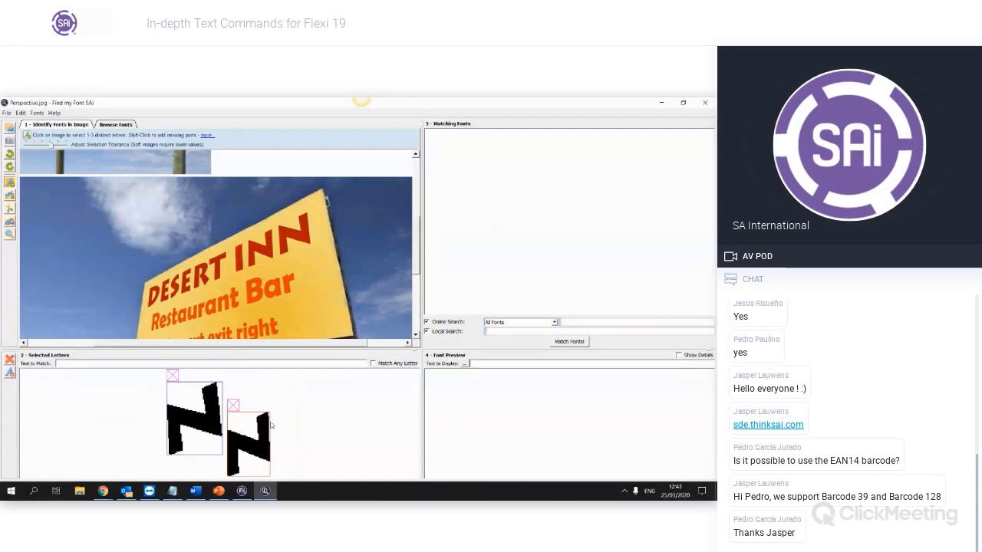
{"action": "left_click", "coordinate": [233, 405]}
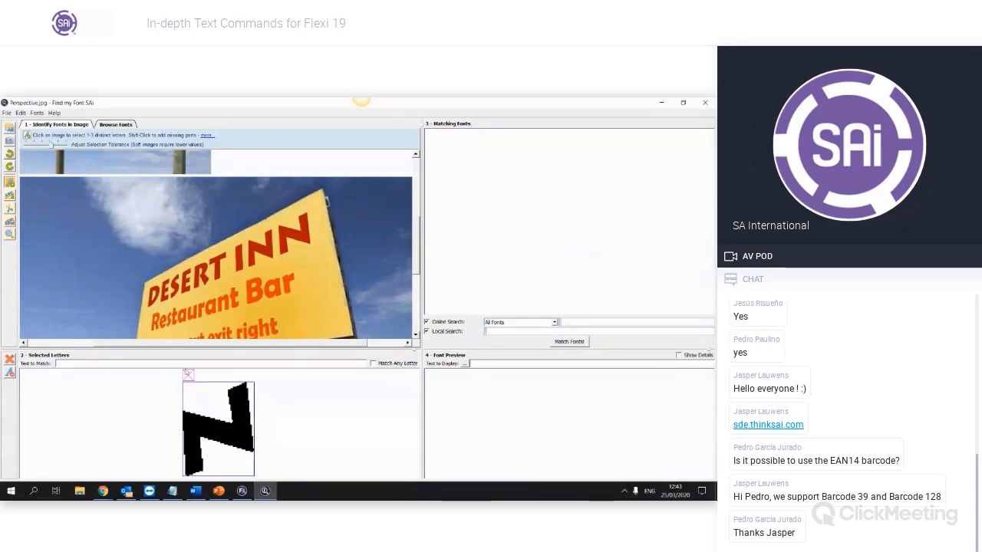
{"action": "left_click", "coordinate": [188, 374]}
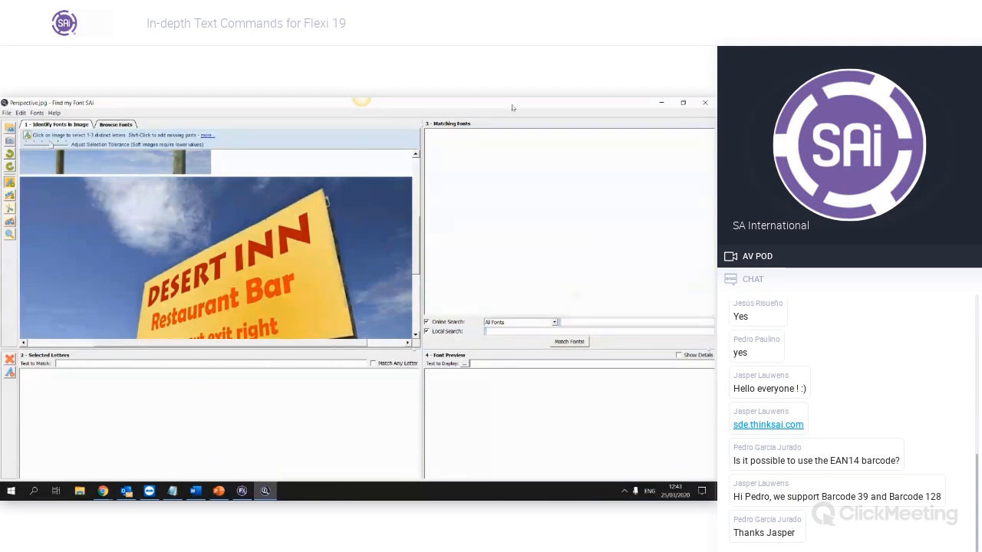
Close Find my Font, minimise the browser and switch to the Text tools.pptx presentation in PowerPoint
{"action": "left_click", "coordinate": [705, 103]}
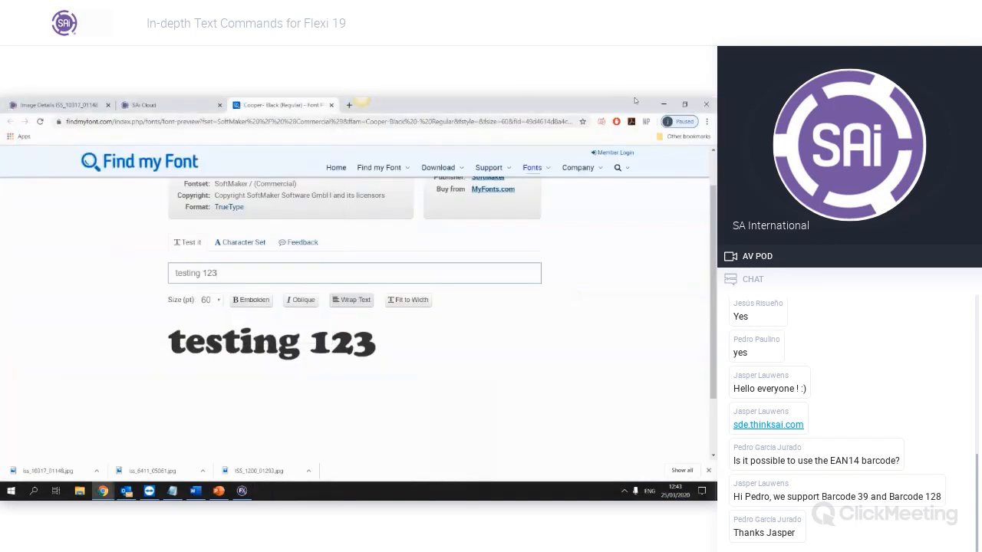
{"action": "left_click", "coordinate": [659, 102]}
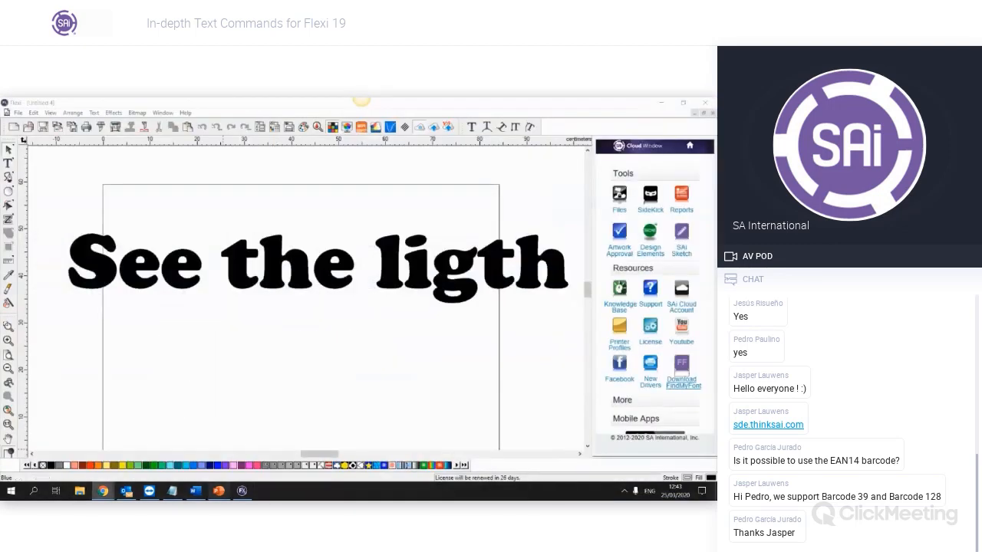
{"action": "left_click", "coordinate": [219, 490]}
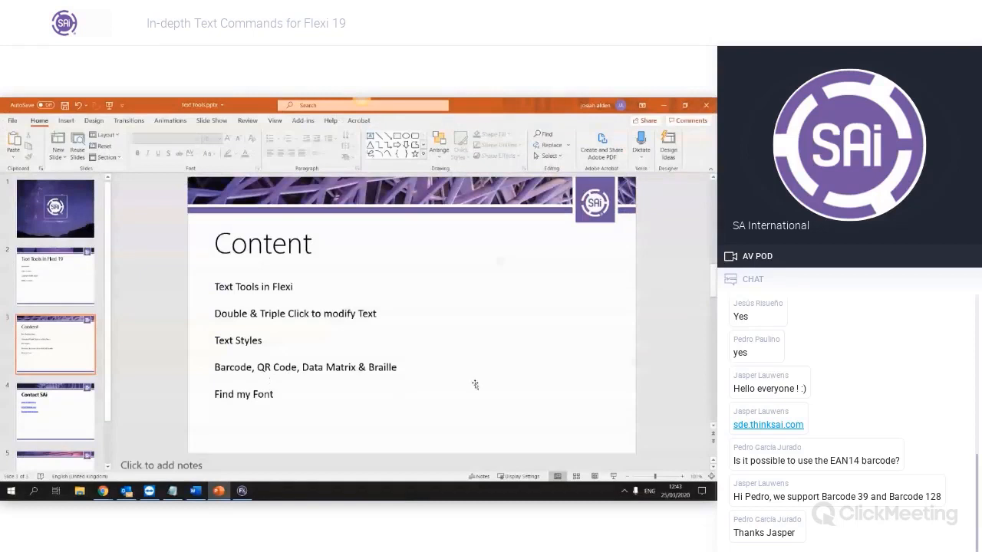